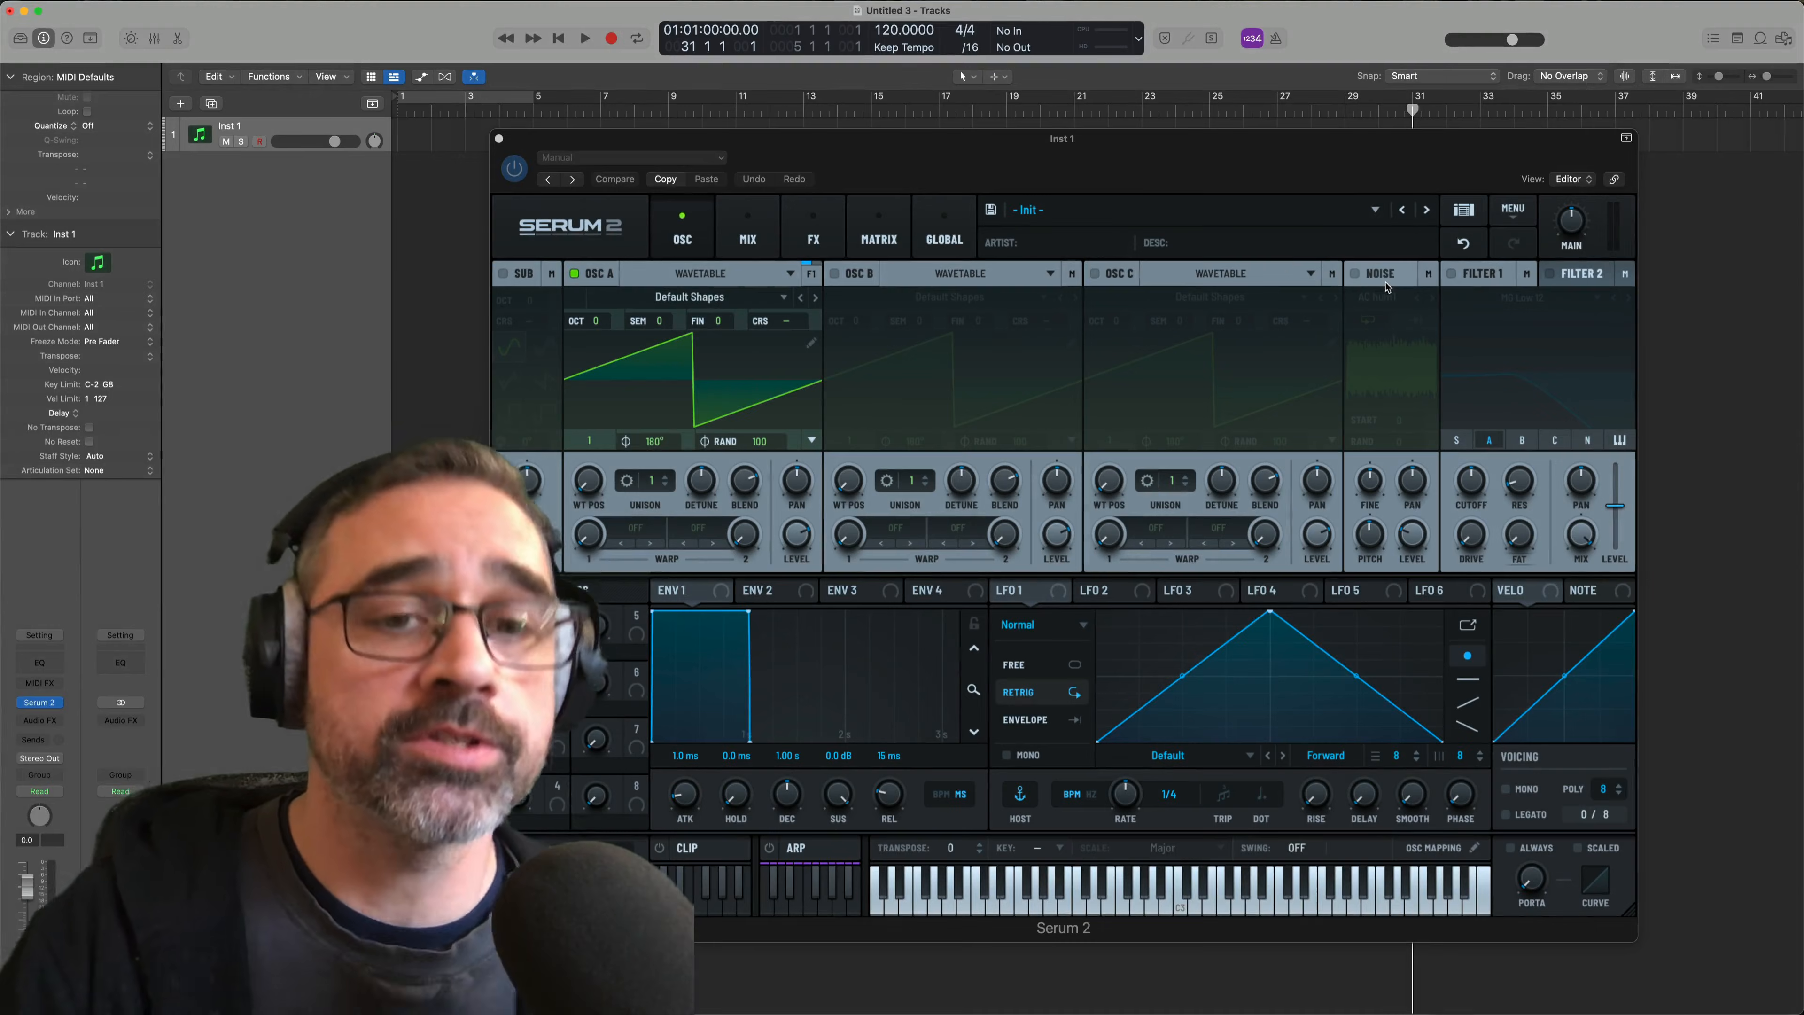
# Switch oscillator A to Granular and load the Inharmx 6 sample from the Factory Non-Tonal FP_Inharms noises
pyautogui.click(708, 275)
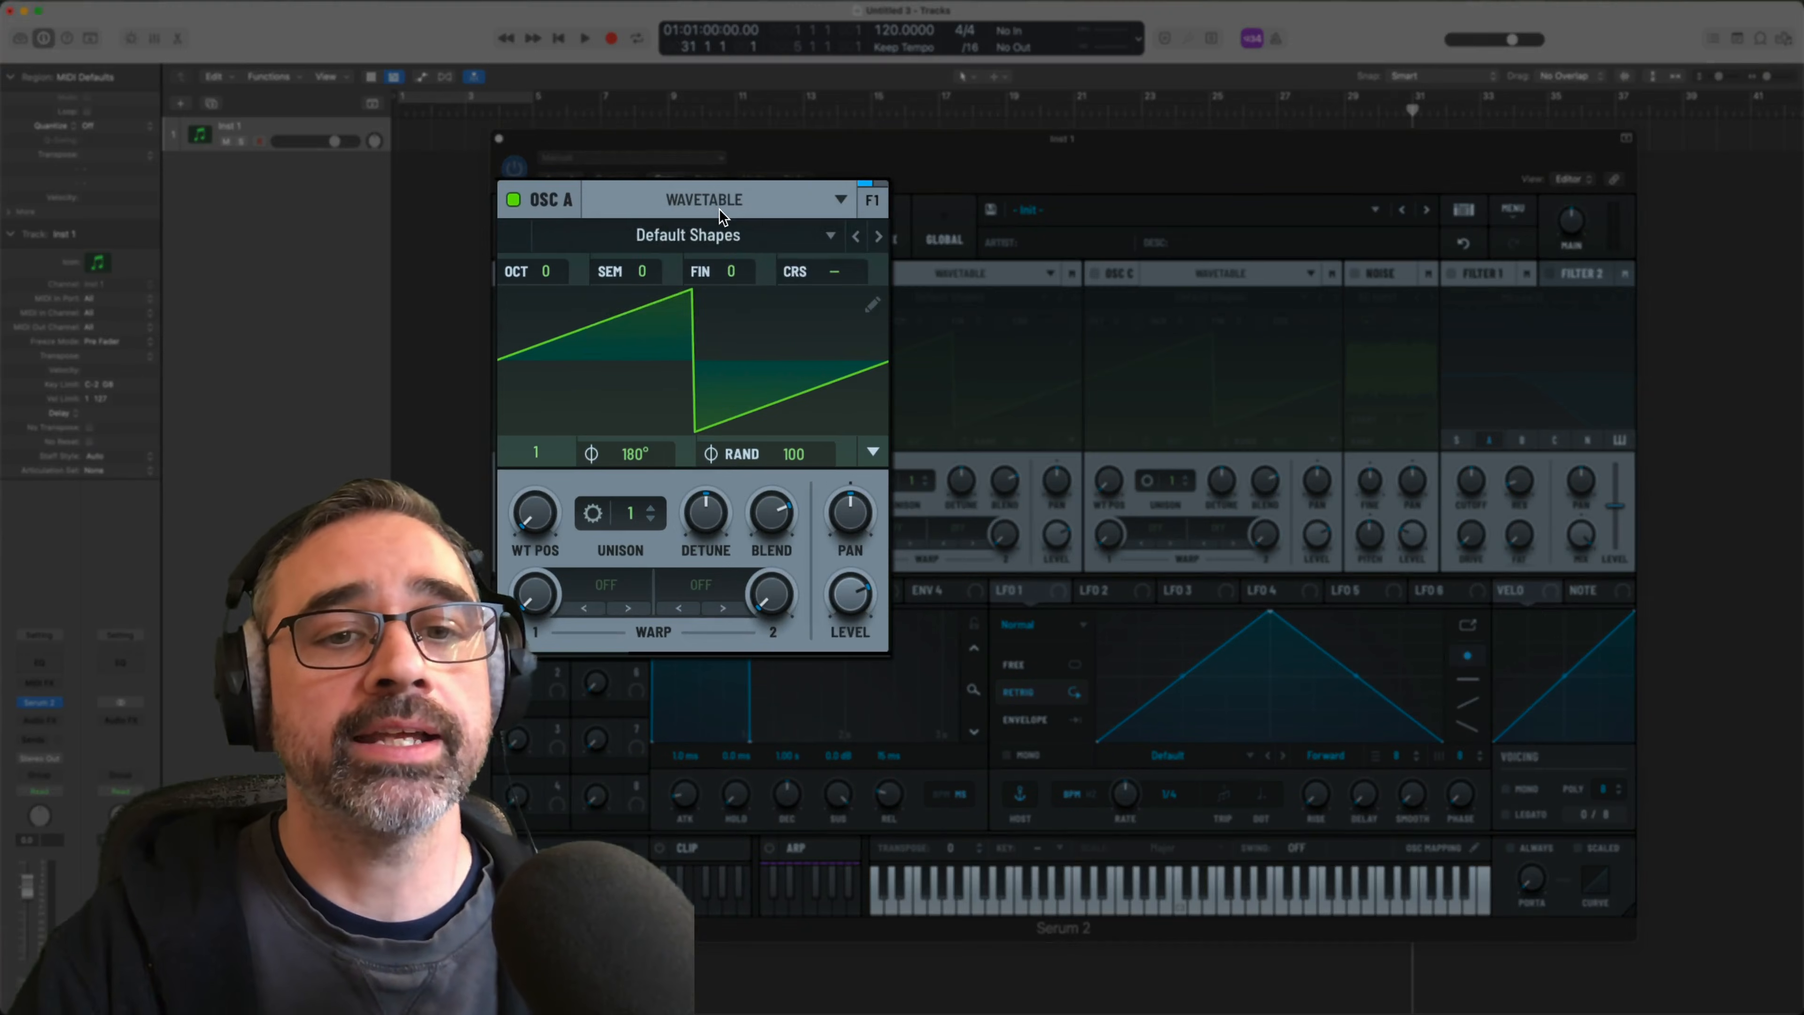
pyautogui.click(683, 301)
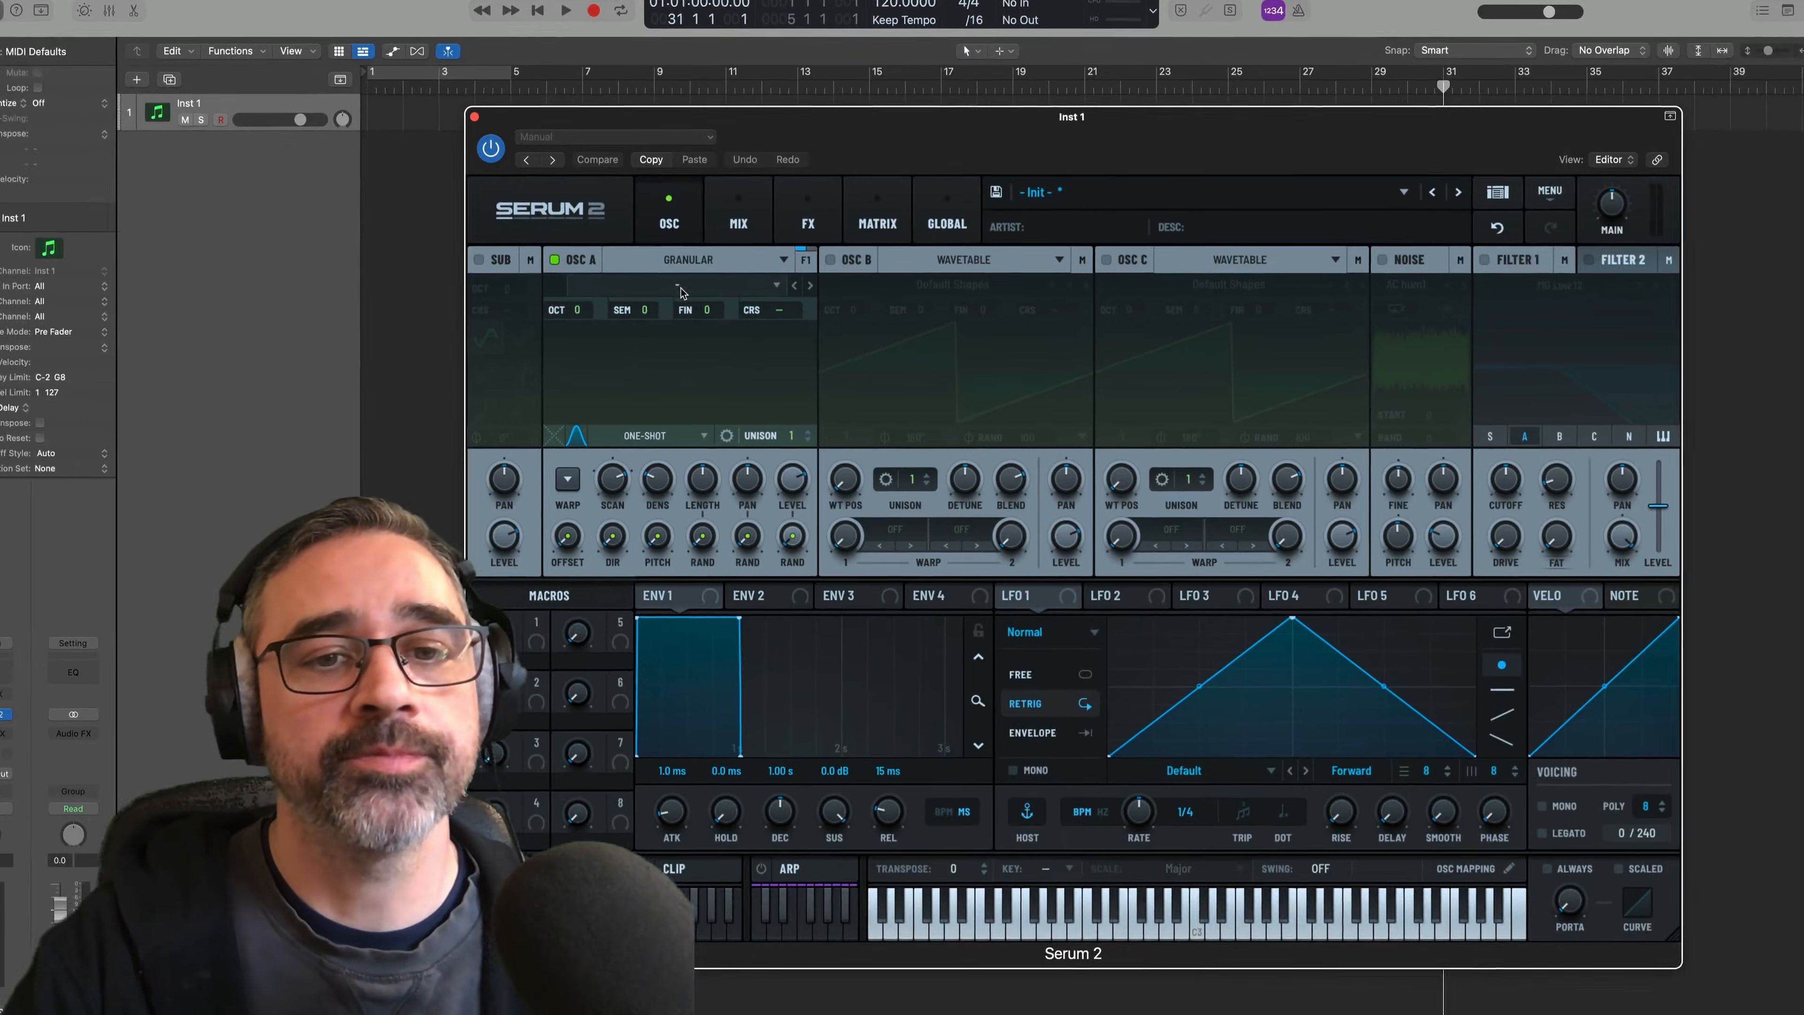
pyautogui.click(681, 291)
pyautogui.moveTo(683, 319)
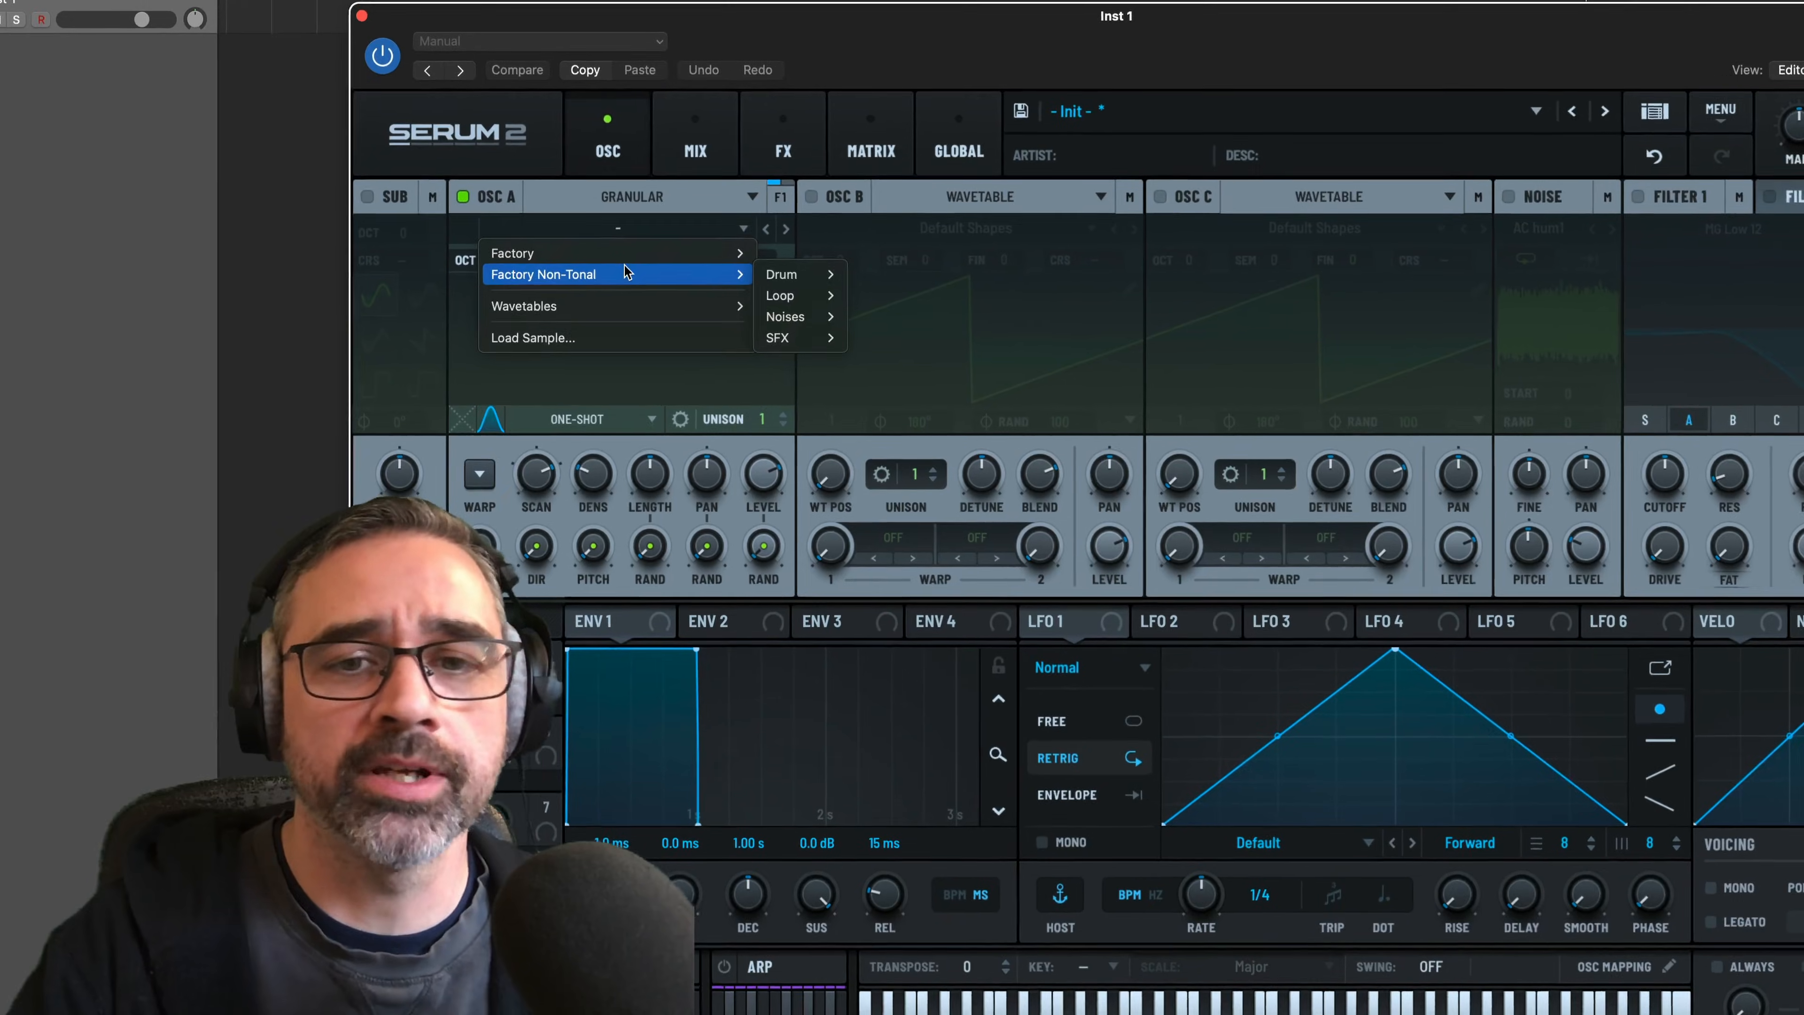
pyautogui.moveTo(785, 316)
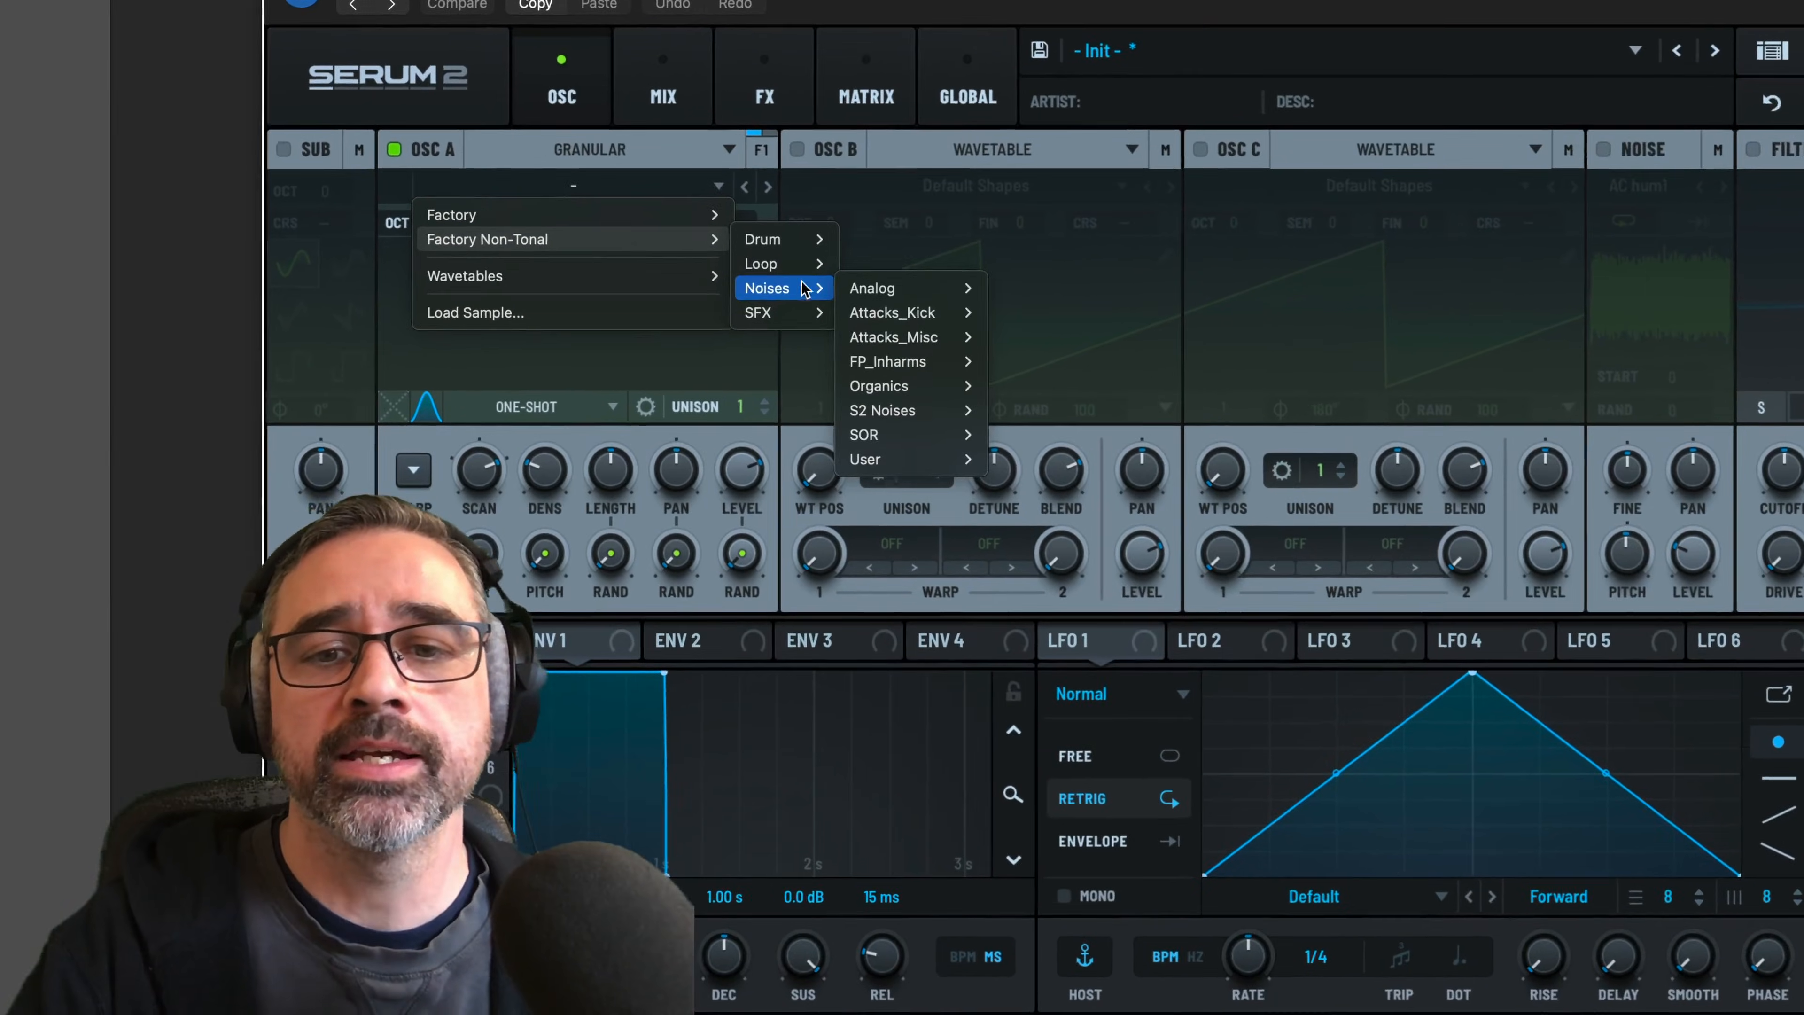
pyautogui.moveTo(866, 354)
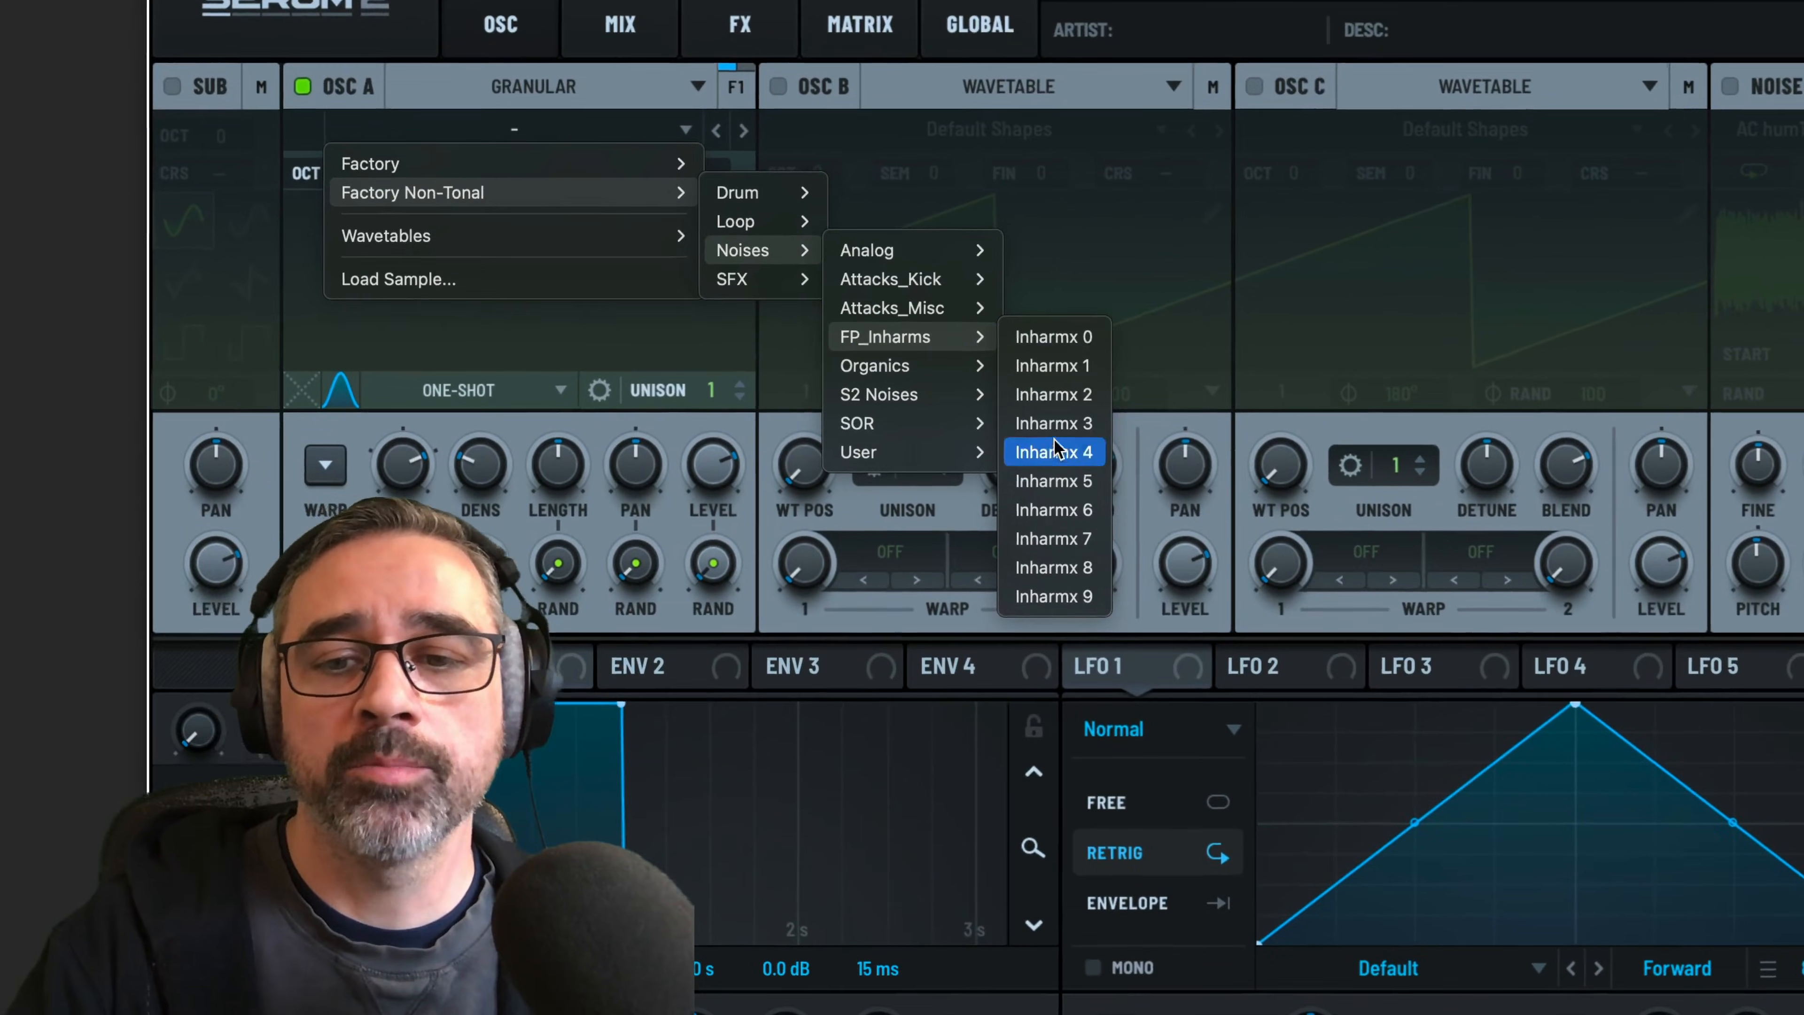
pyautogui.click(1052, 510)
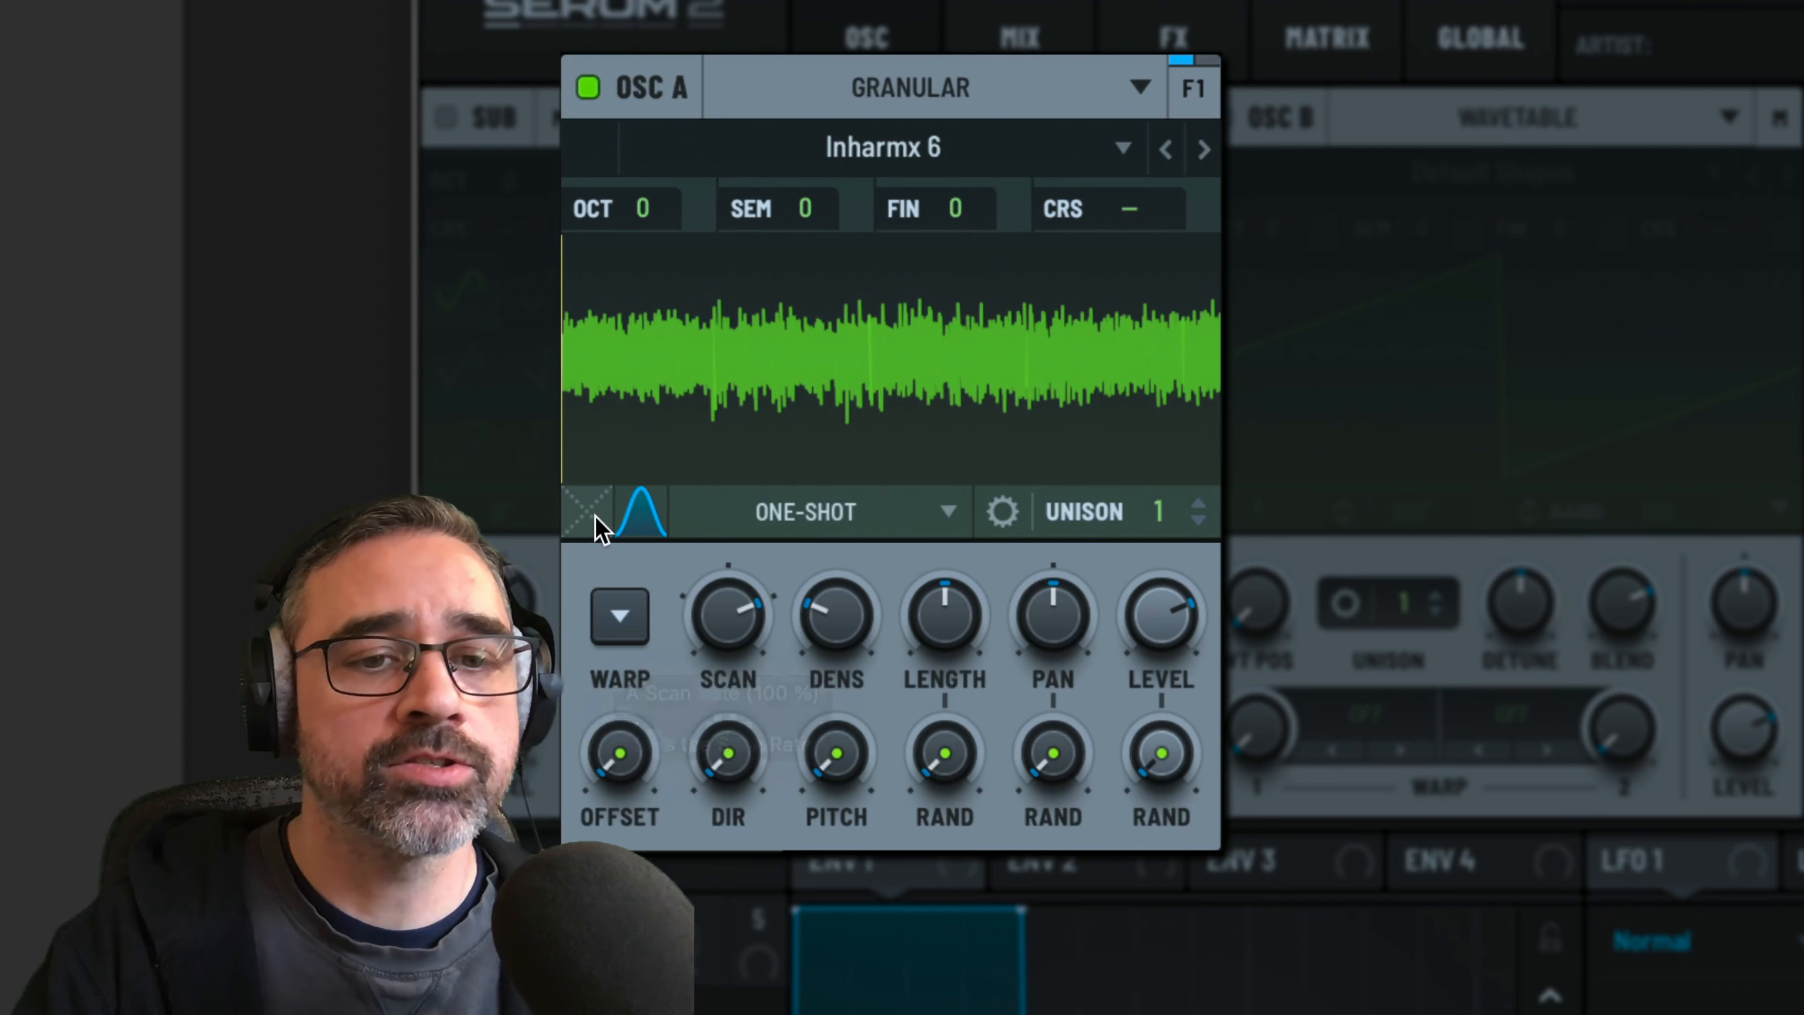
# Set oscillator A's unison to 2 voices
pyautogui.click(1162, 524)
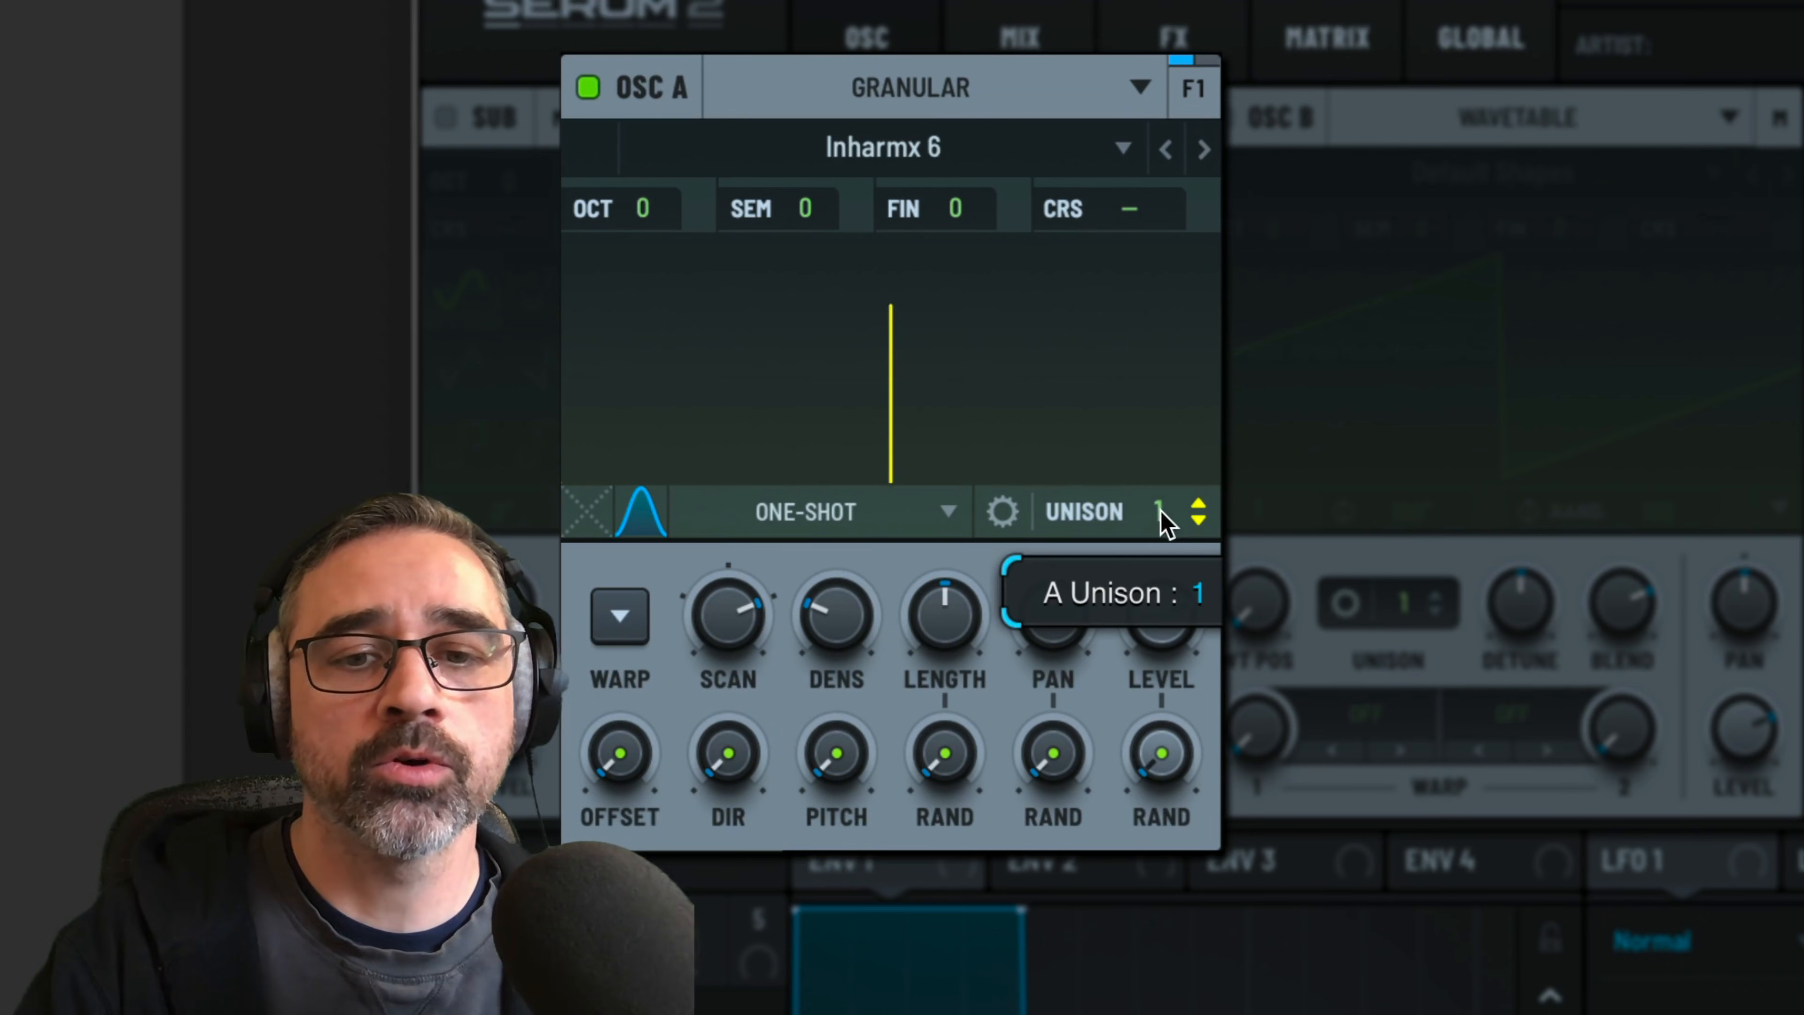
pyautogui.moveTo(1166, 480); pyautogui.dragTo(1162, 470)
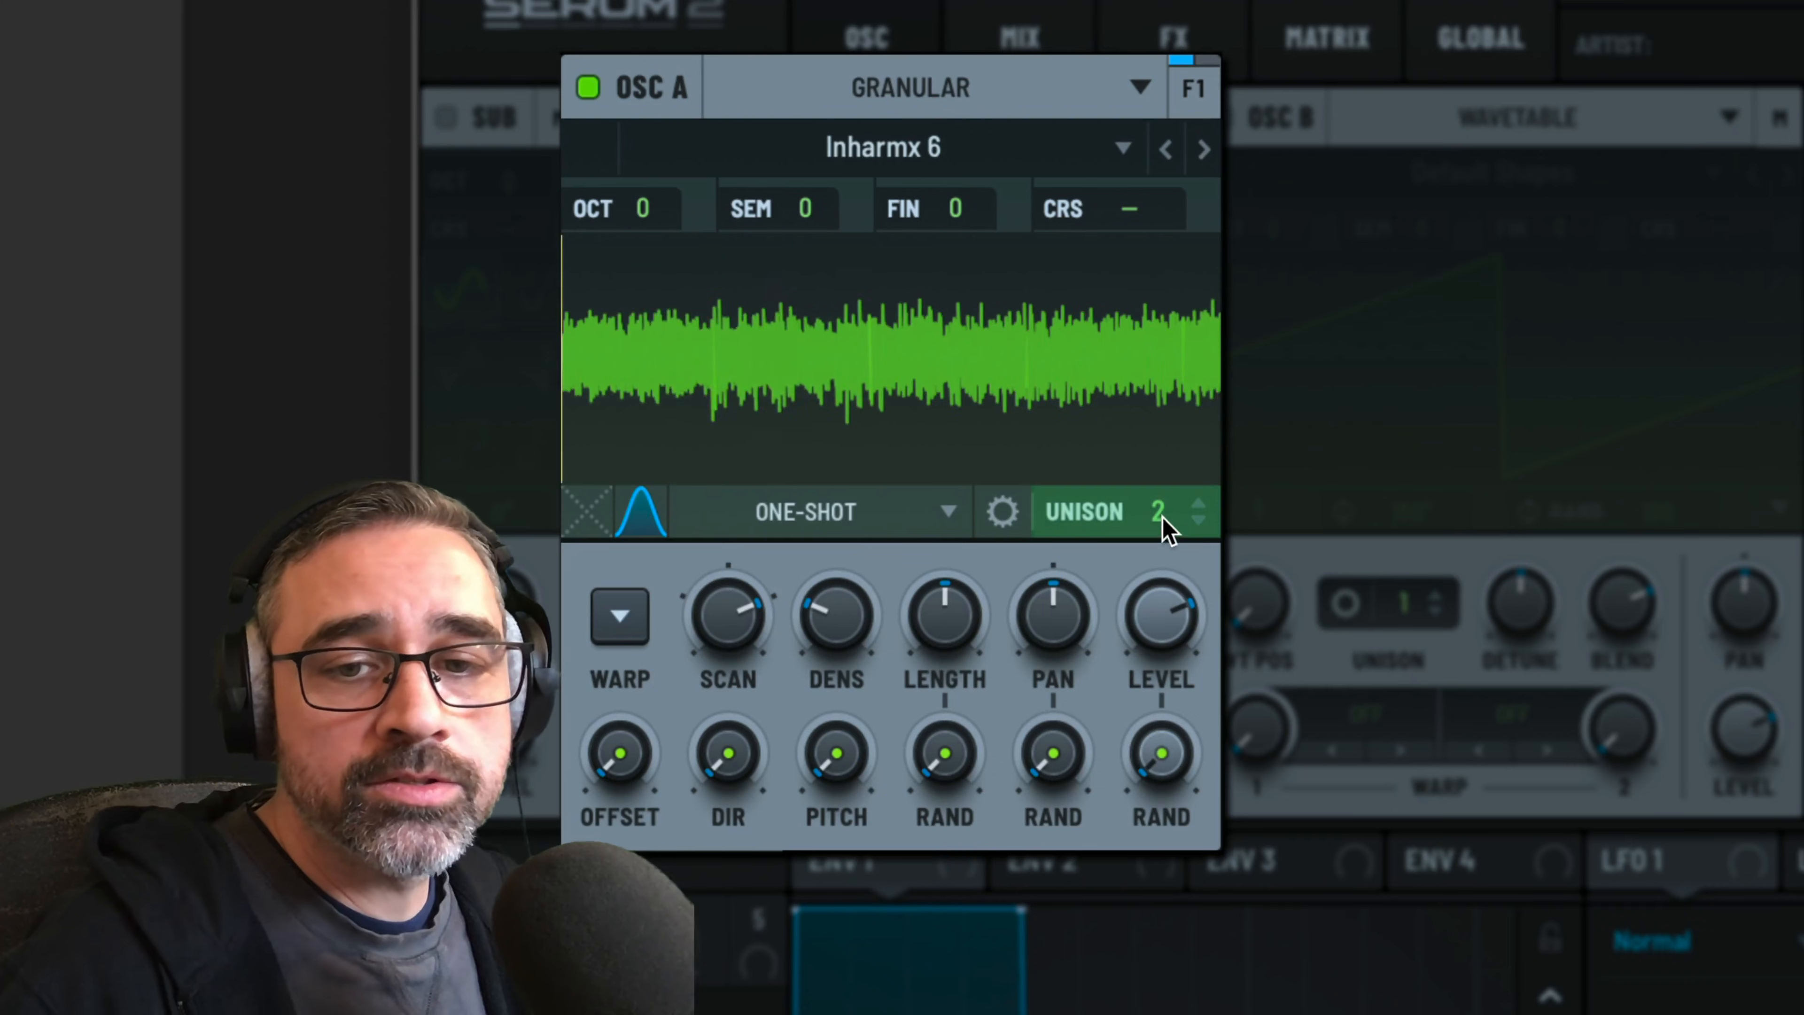
pyautogui.moveTo(1164, 524); pyautogui.dragTo(1167, 473)
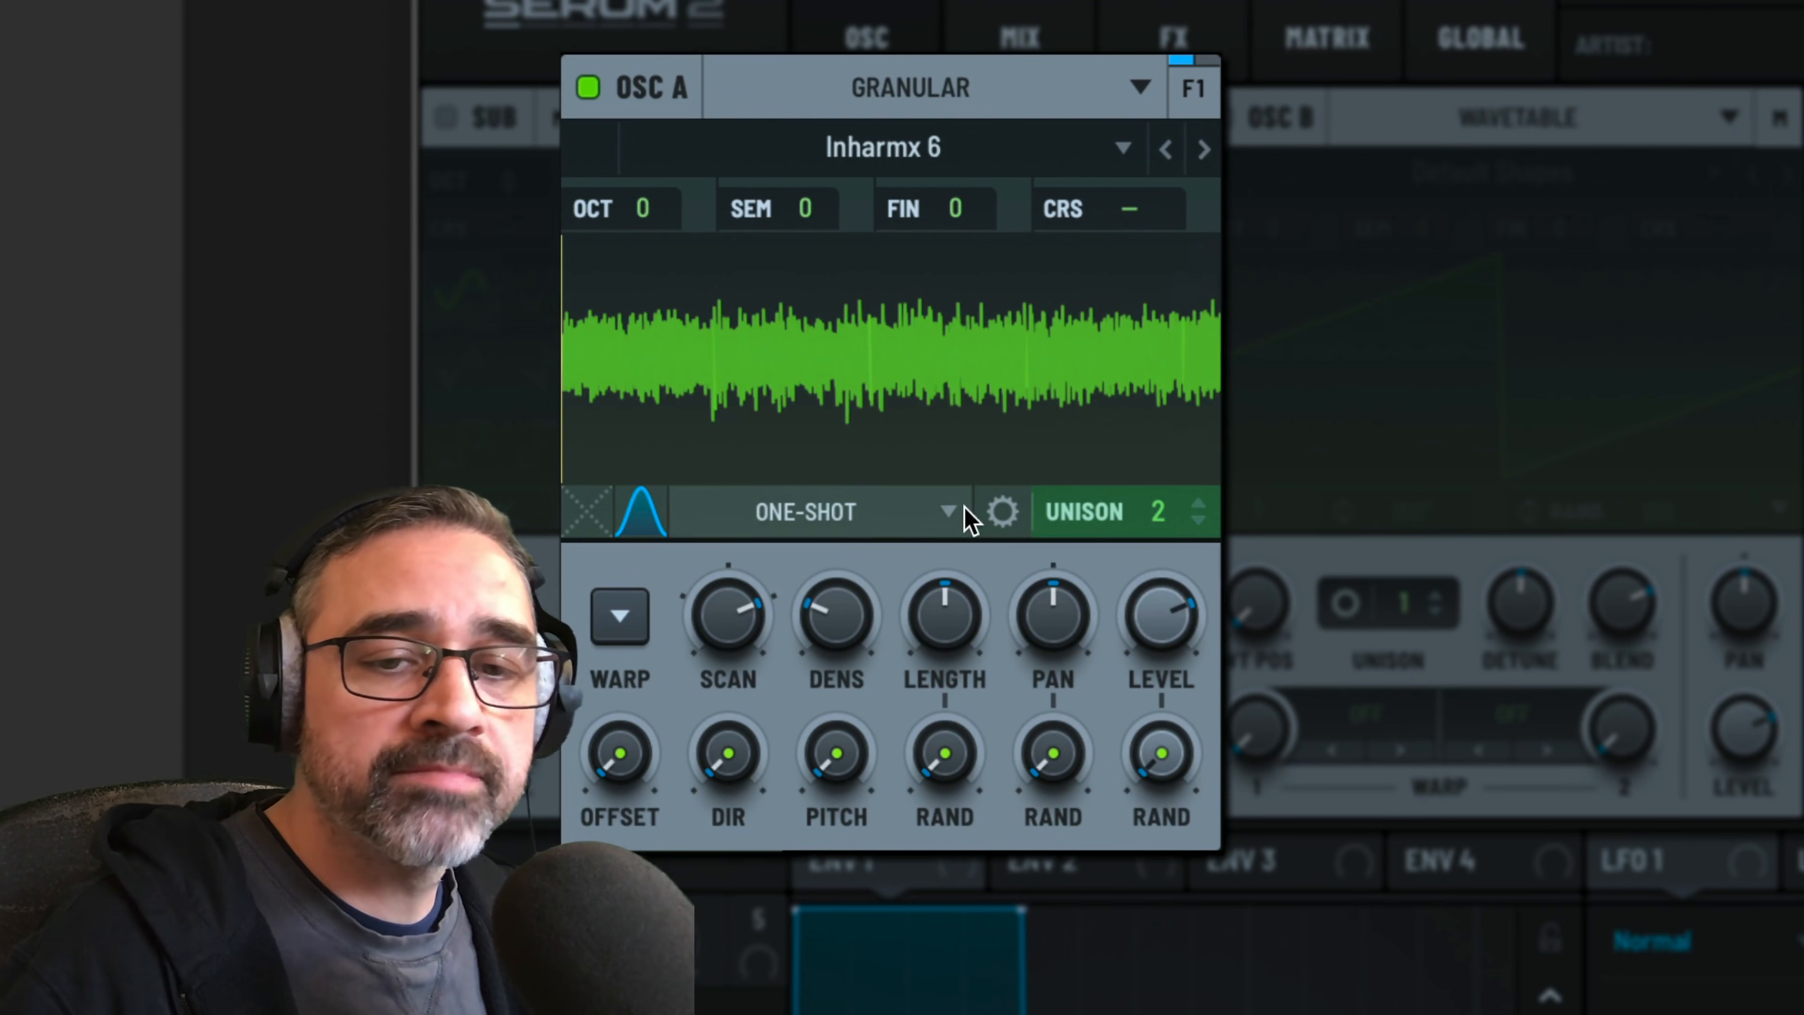
# Set oscillator A's playback mode to Fwd/Rev Loop and add a small loop cross-fade
pyautogui.click(923, 513)
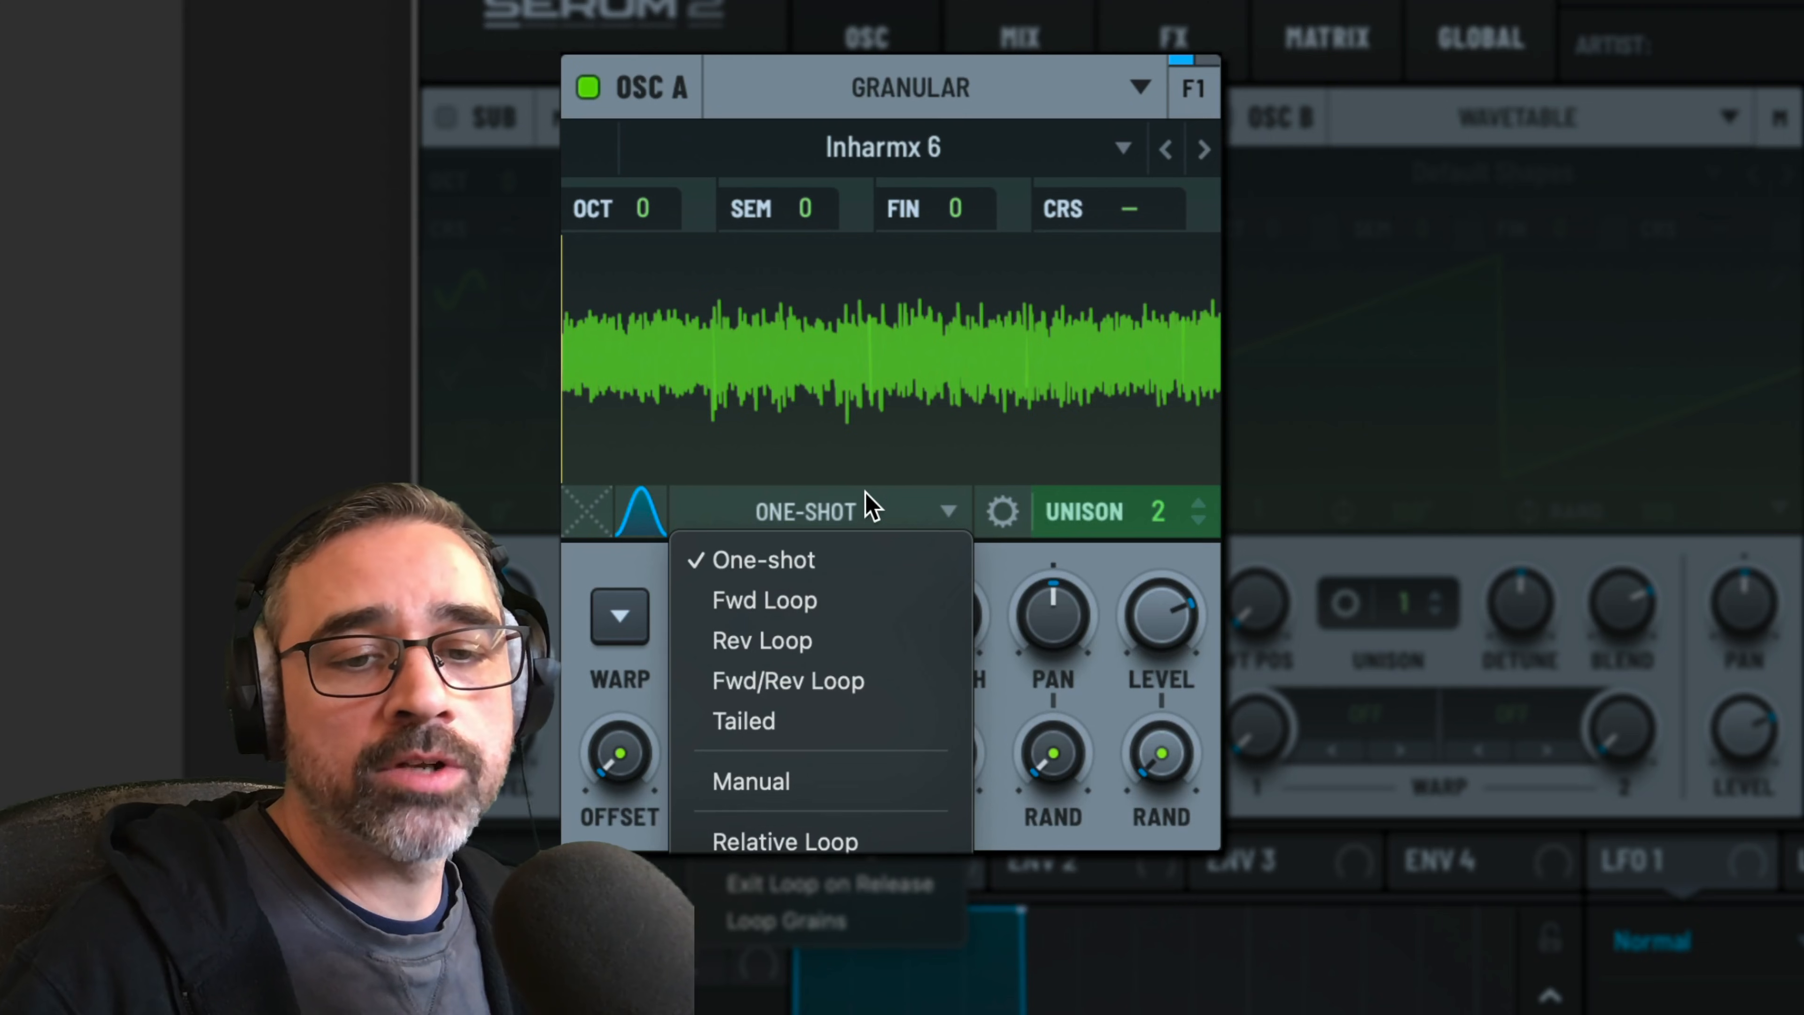
pyautogui.click(736, 684)
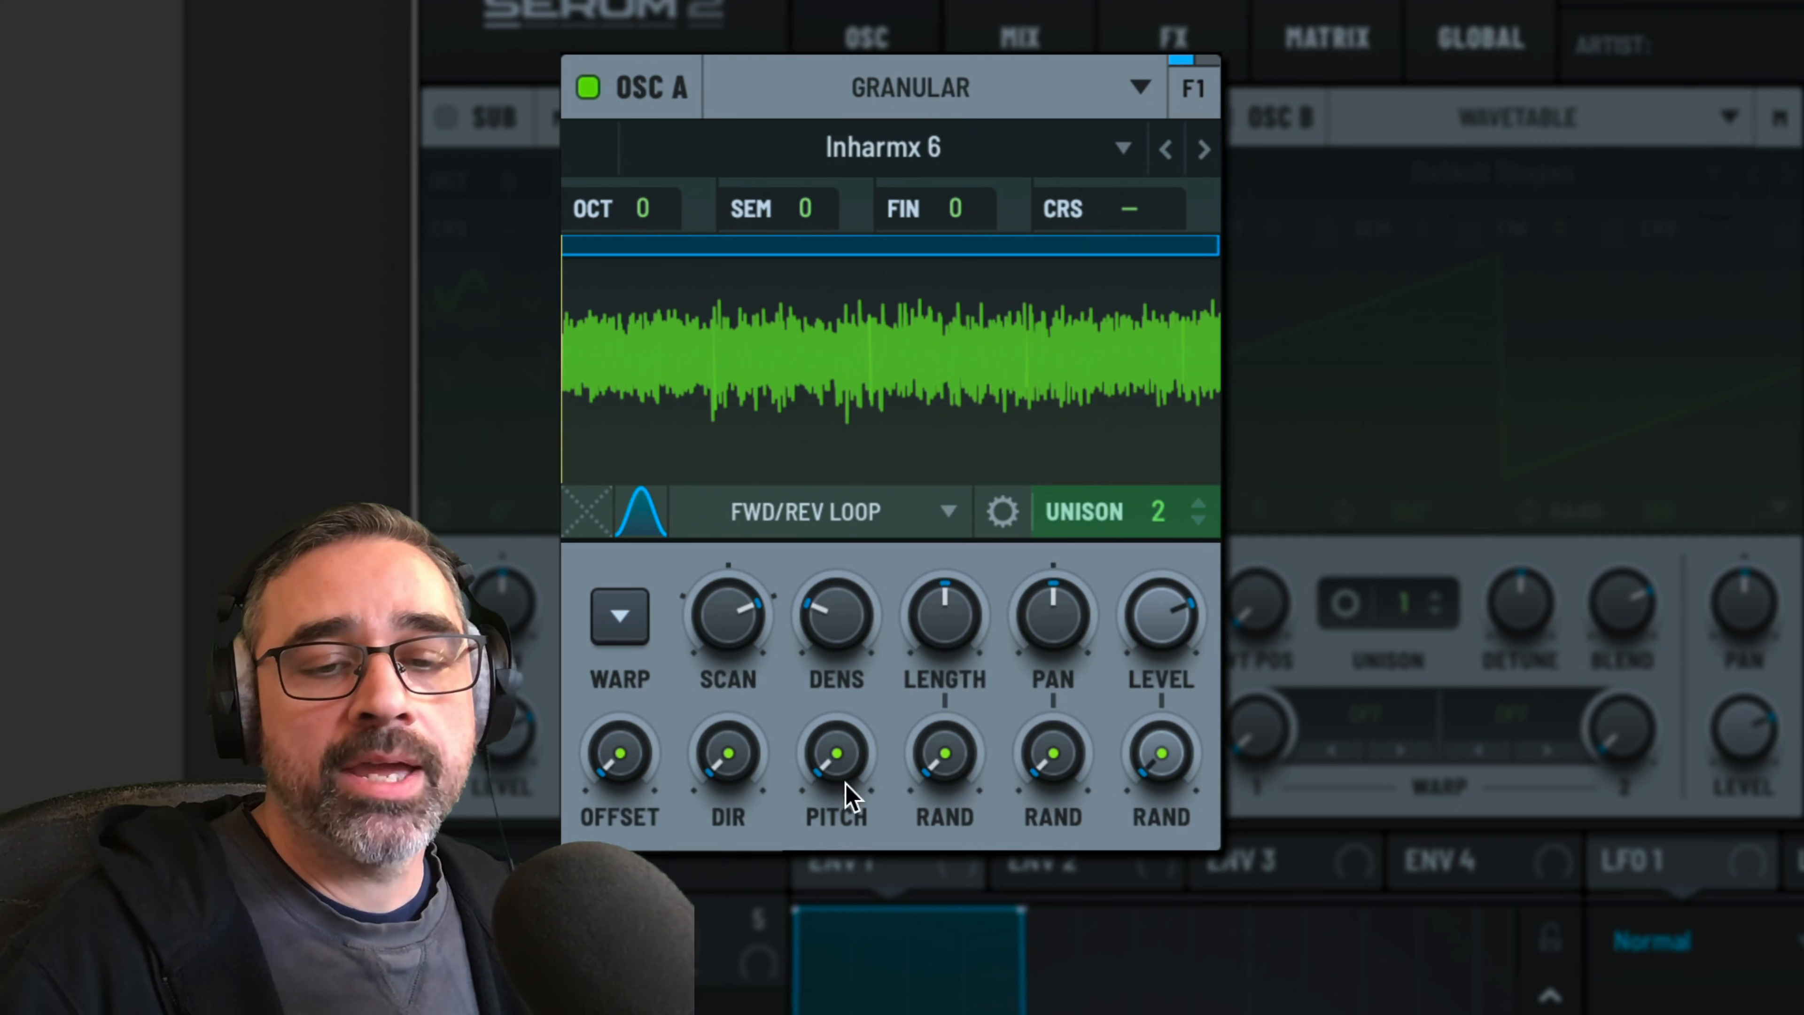
pyautogui.moveTo(757, 654)
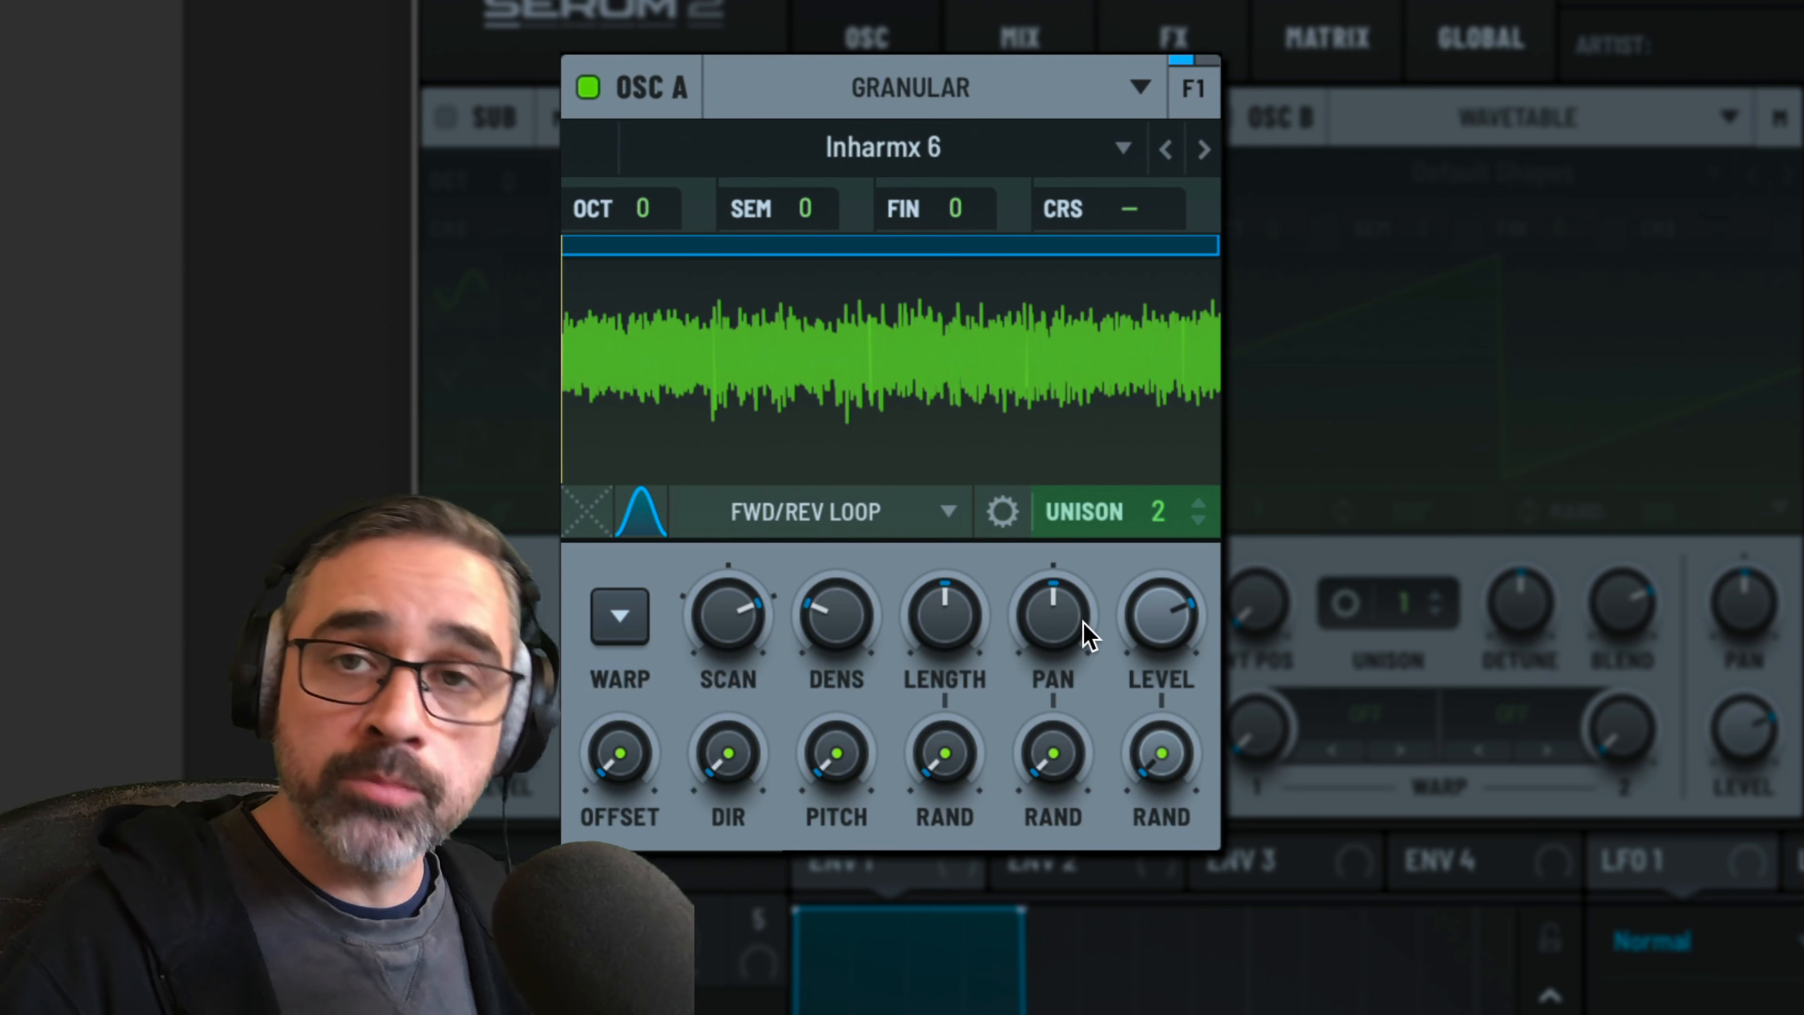
pyautogui.moveTo(1089, 635)
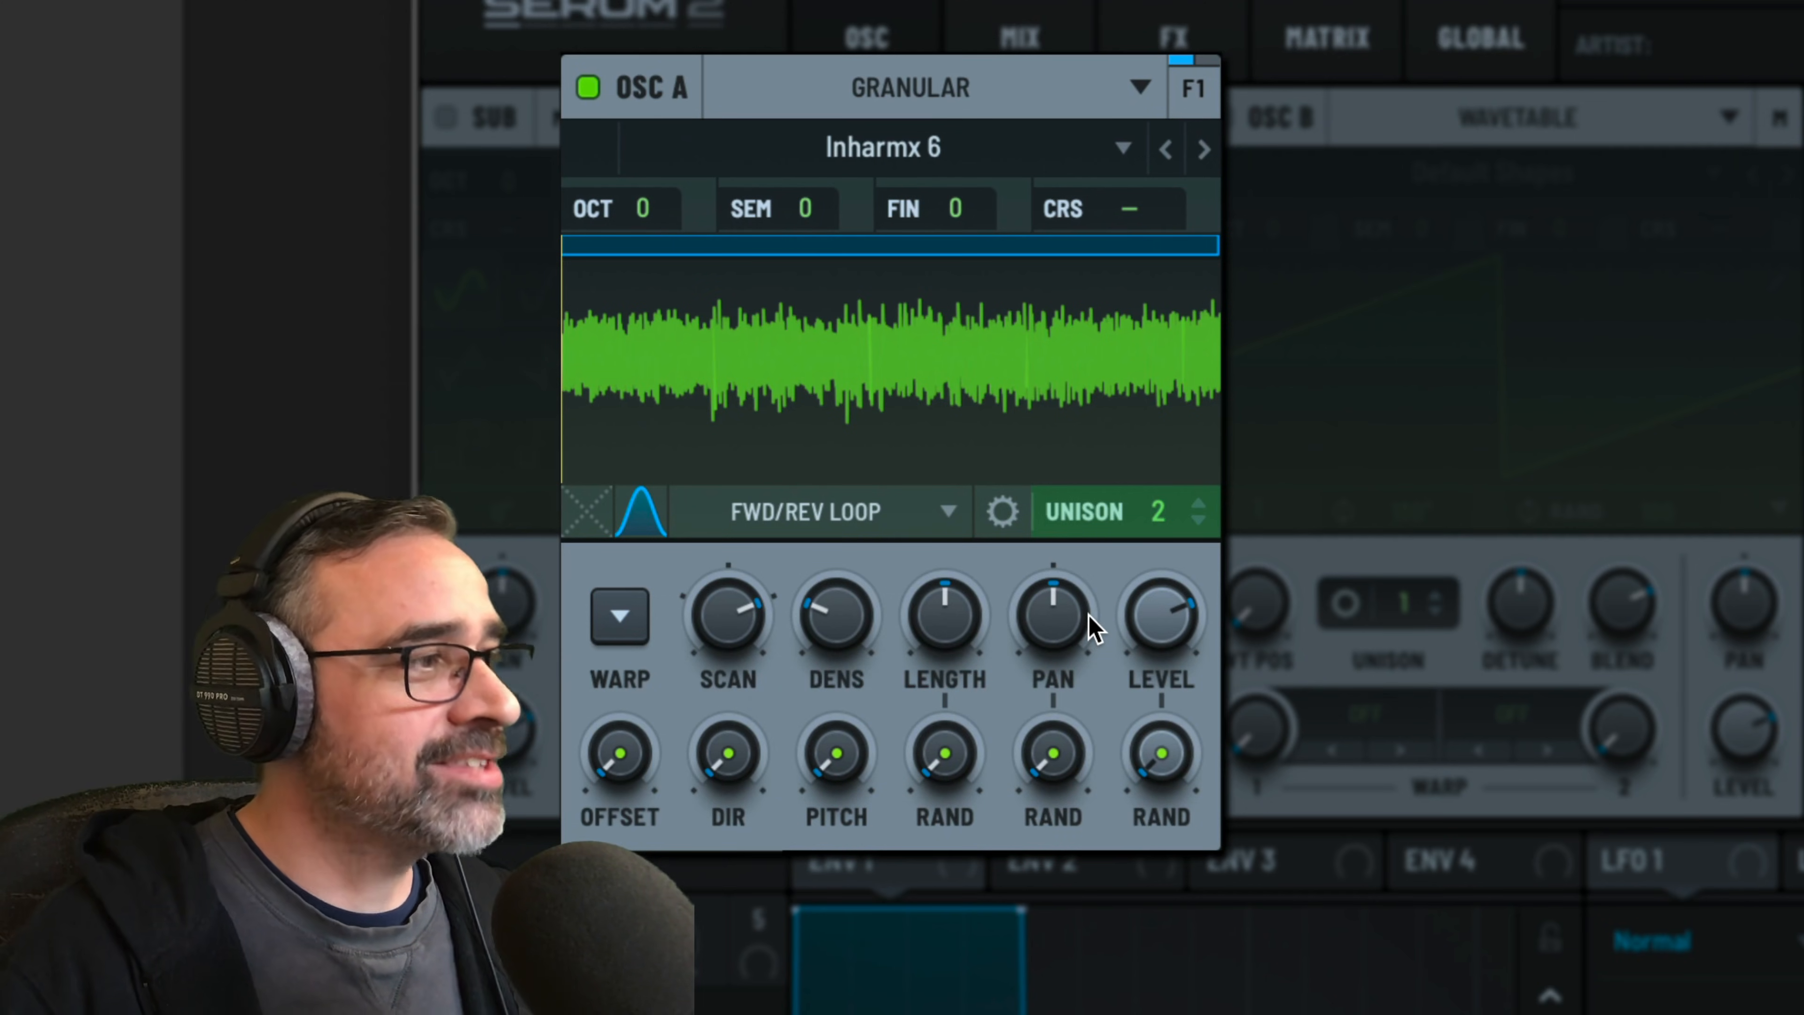
pyautogui.moveTo(604, 500); pyautogui.dragTo(604, 435)
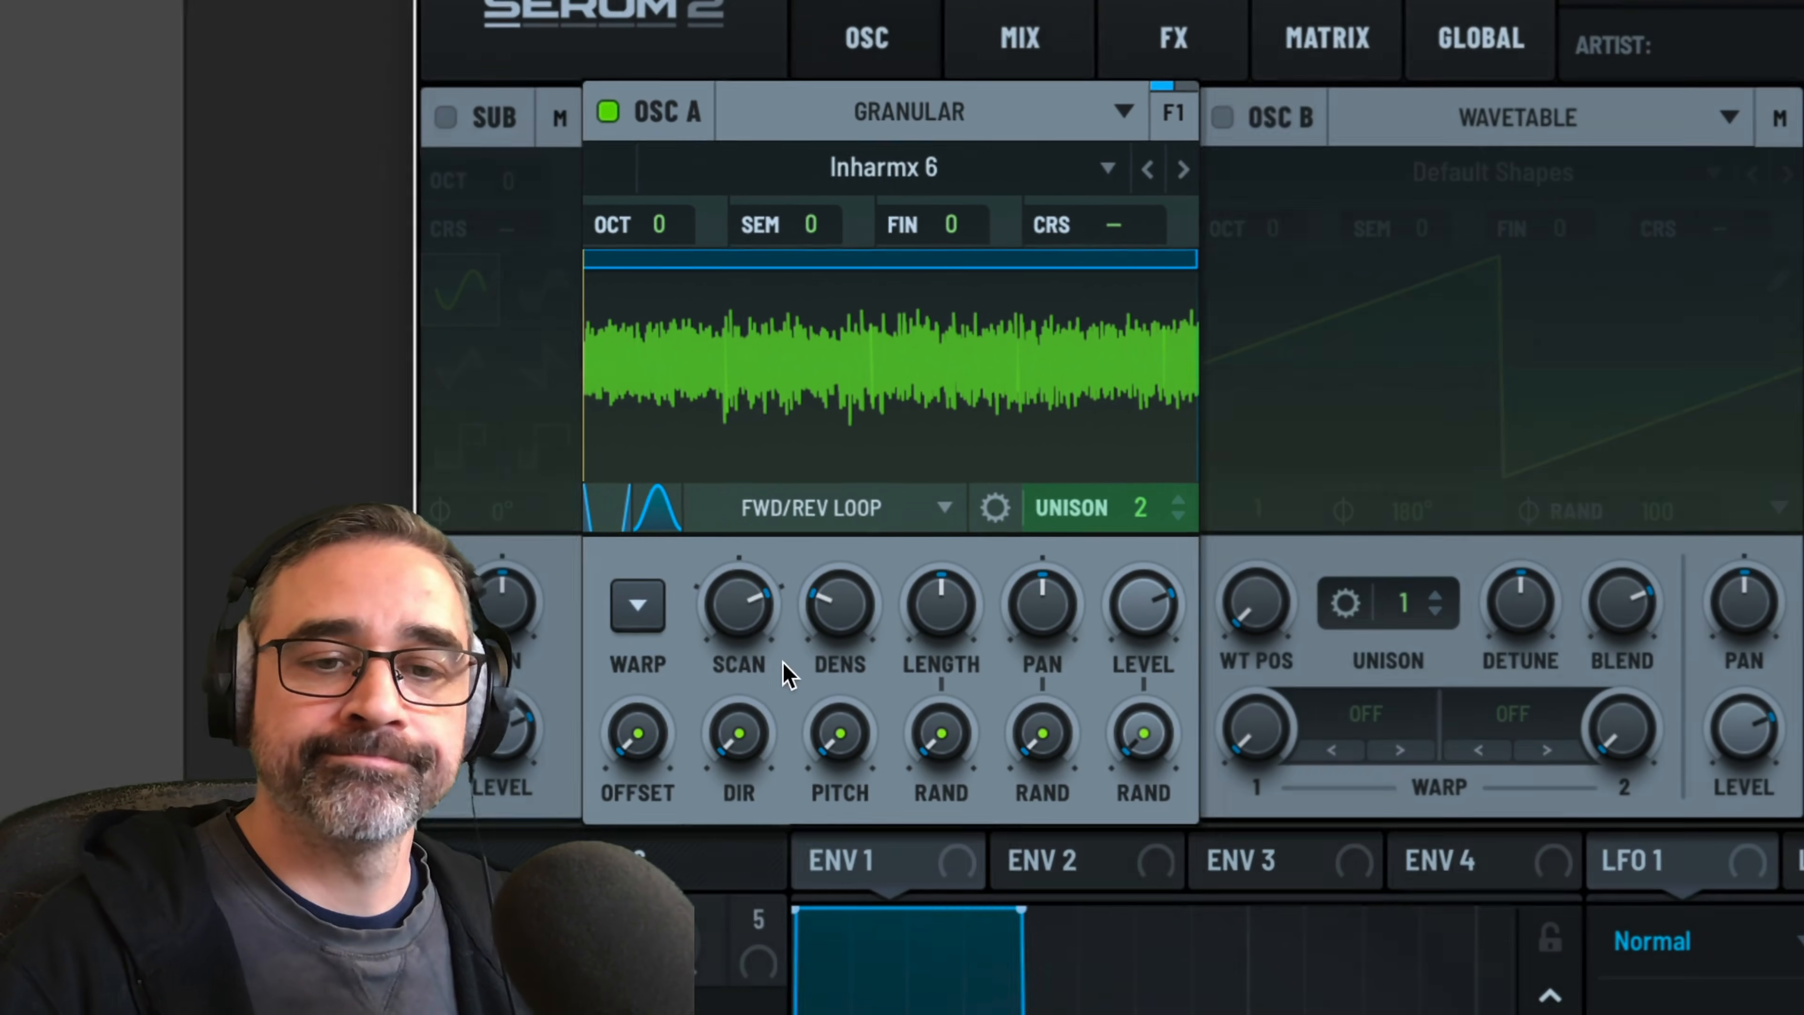
# Lower oscillator A's scan rate to just above the knob's midpoint and increase the grain length slightly
pyautogui.moveTo(754, 611); pyautogui.dragTo(756, 702)
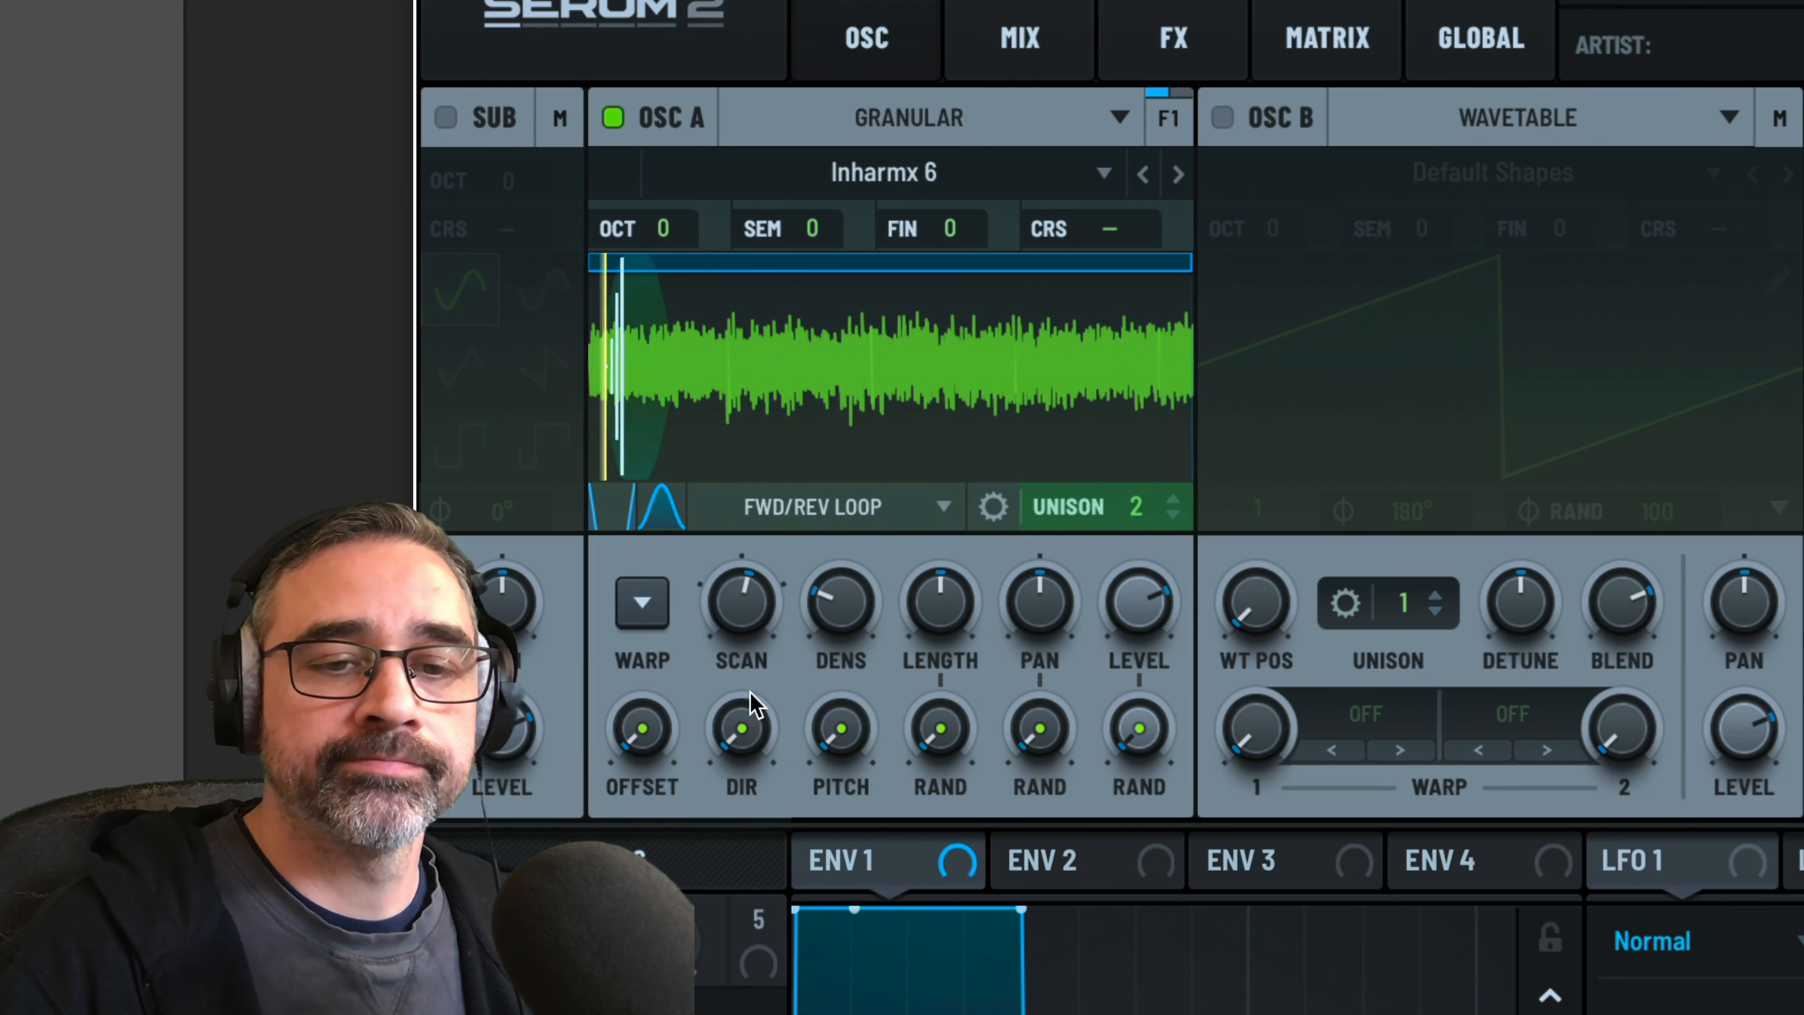
pyautogui.moveTo(751, 615)
pyautogui.mouseDown()
pyautogui.moveTo(754, 632)
pyautogui.moveTo(750, 612)
pyautogui.mouseUp()
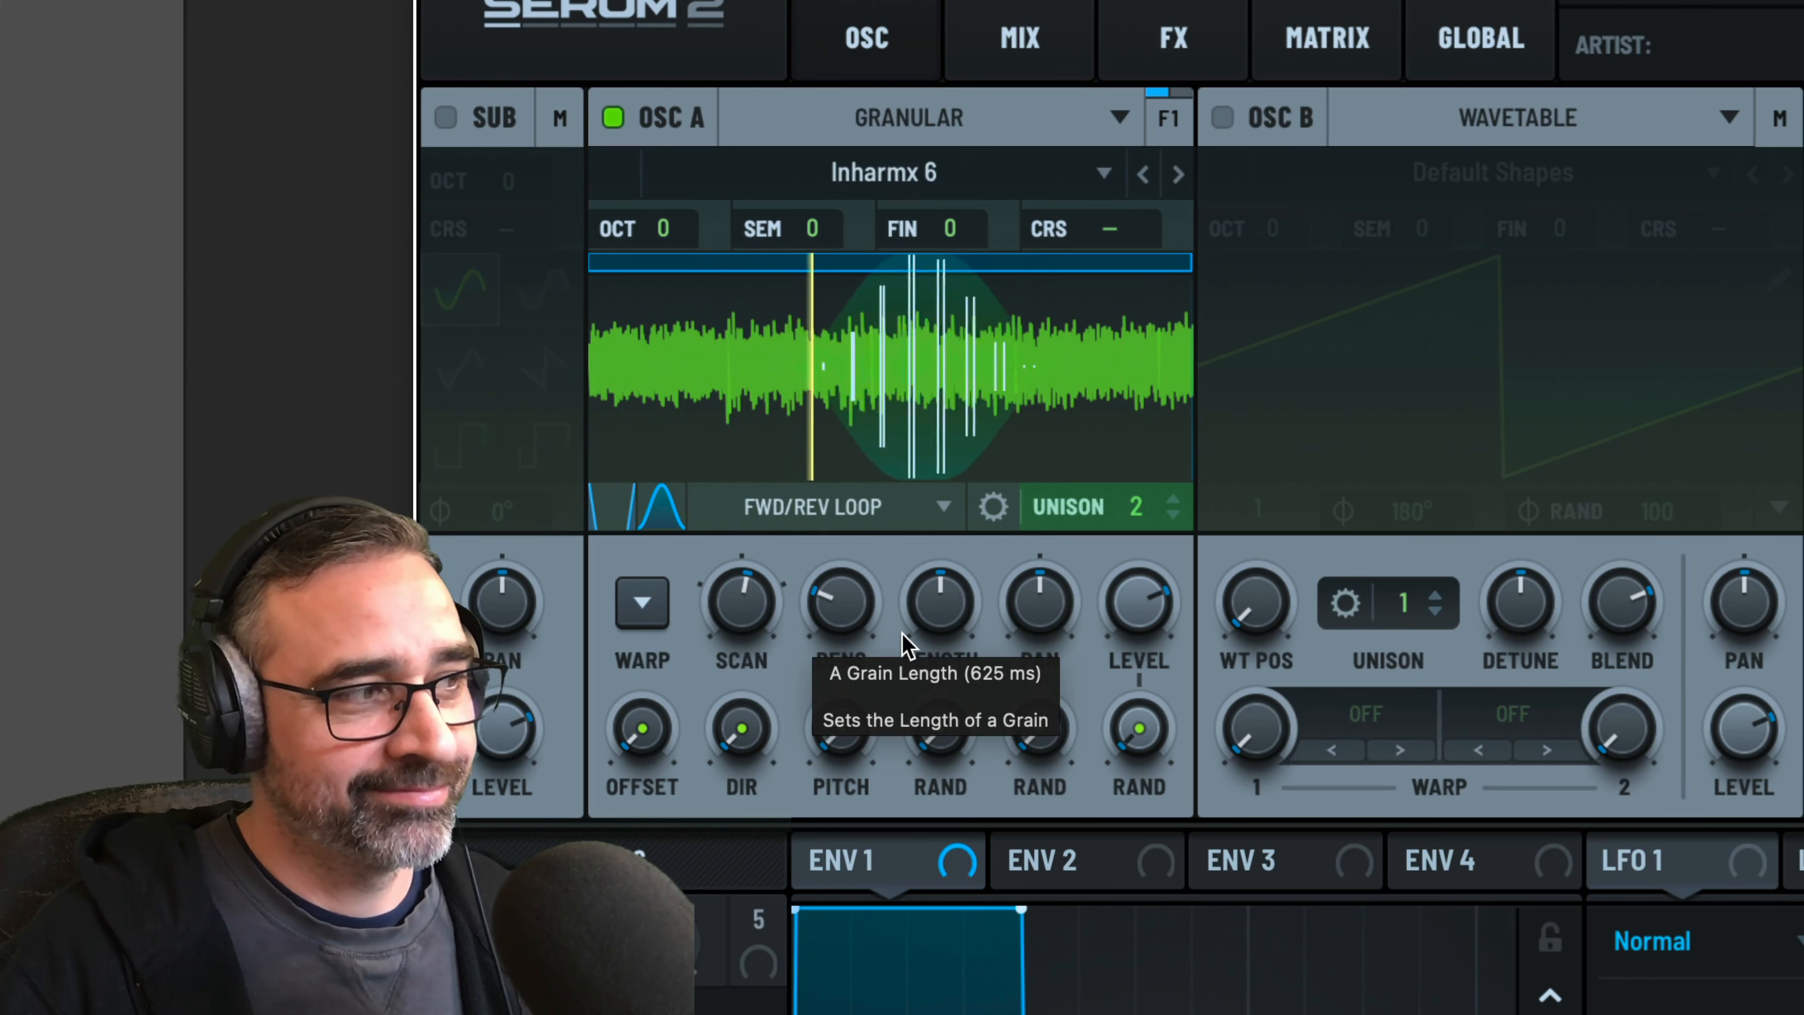
pyautogui.moveTo(945, 622); pyautogui.dragTo(939, 560)
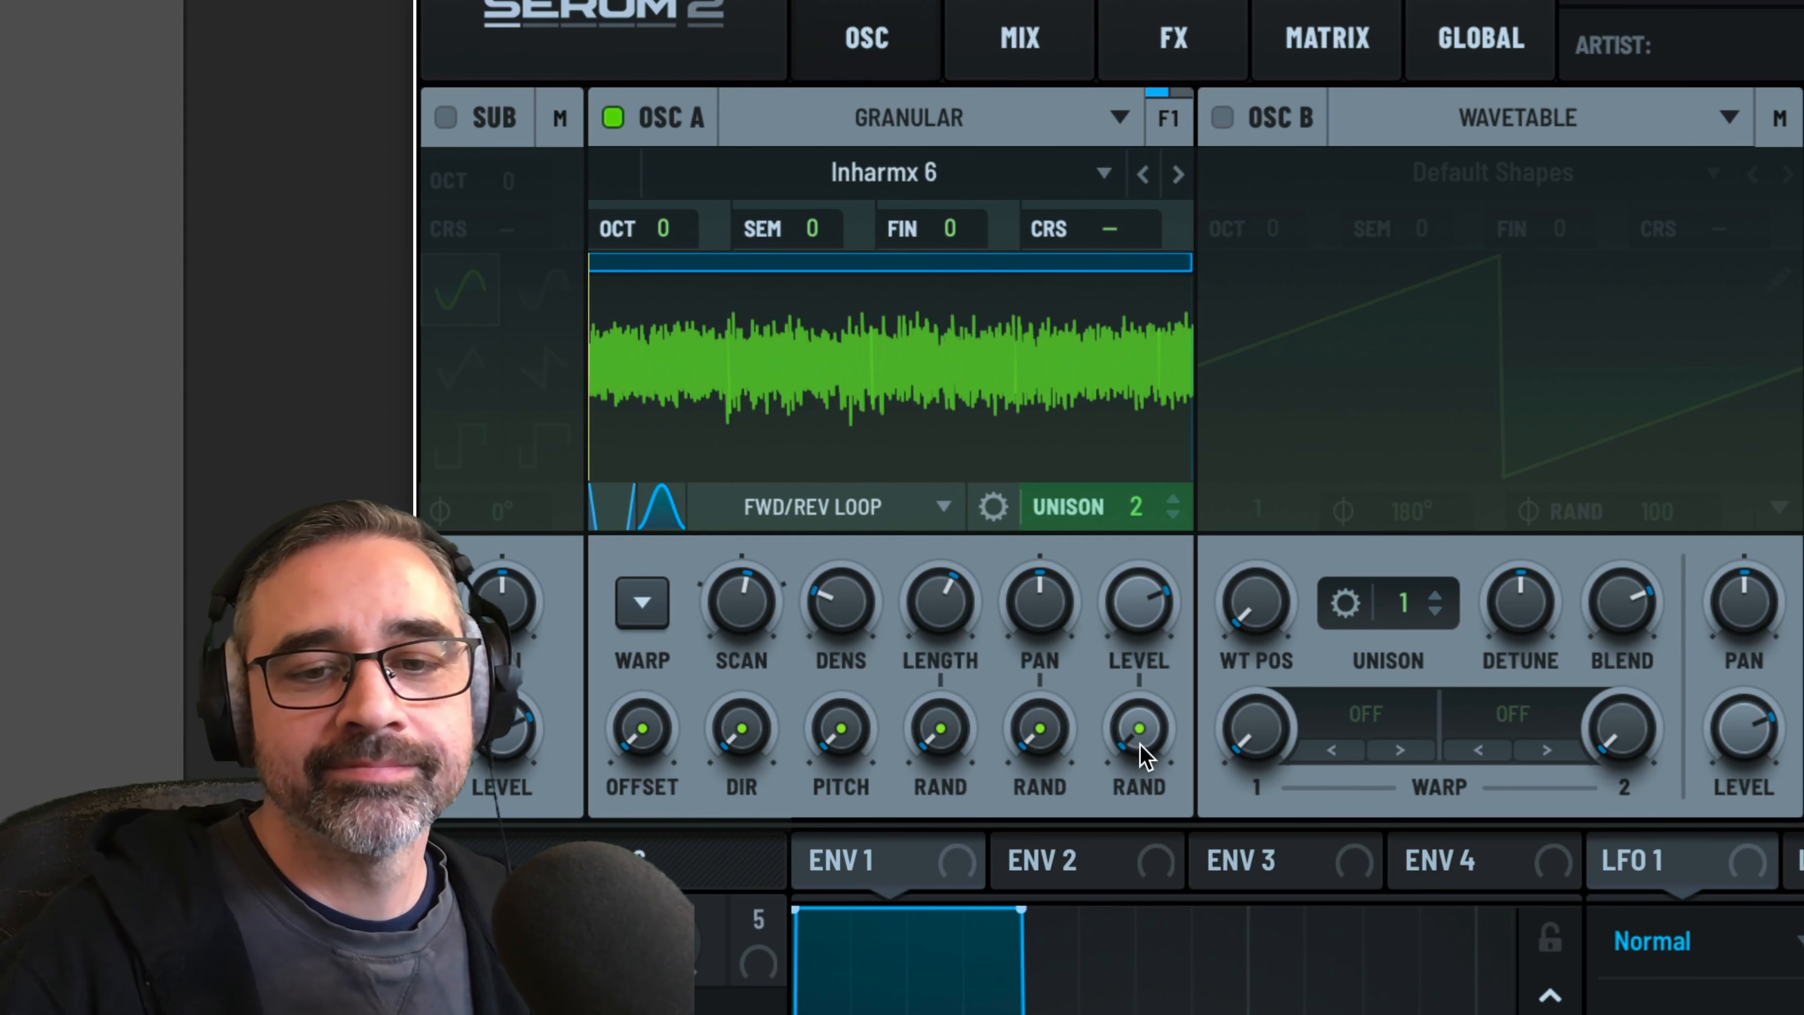
# Add randomization to oscillator A's grain level, pan, length, direction and pitch, with random pitch at 0.07 semitones
pyautogui.moveTo(1140, 745); pyautogui.dragTo(1148, 706)
pyautogui.moveTo(1038, 742); pyautogui.dragTo(1038, 616)
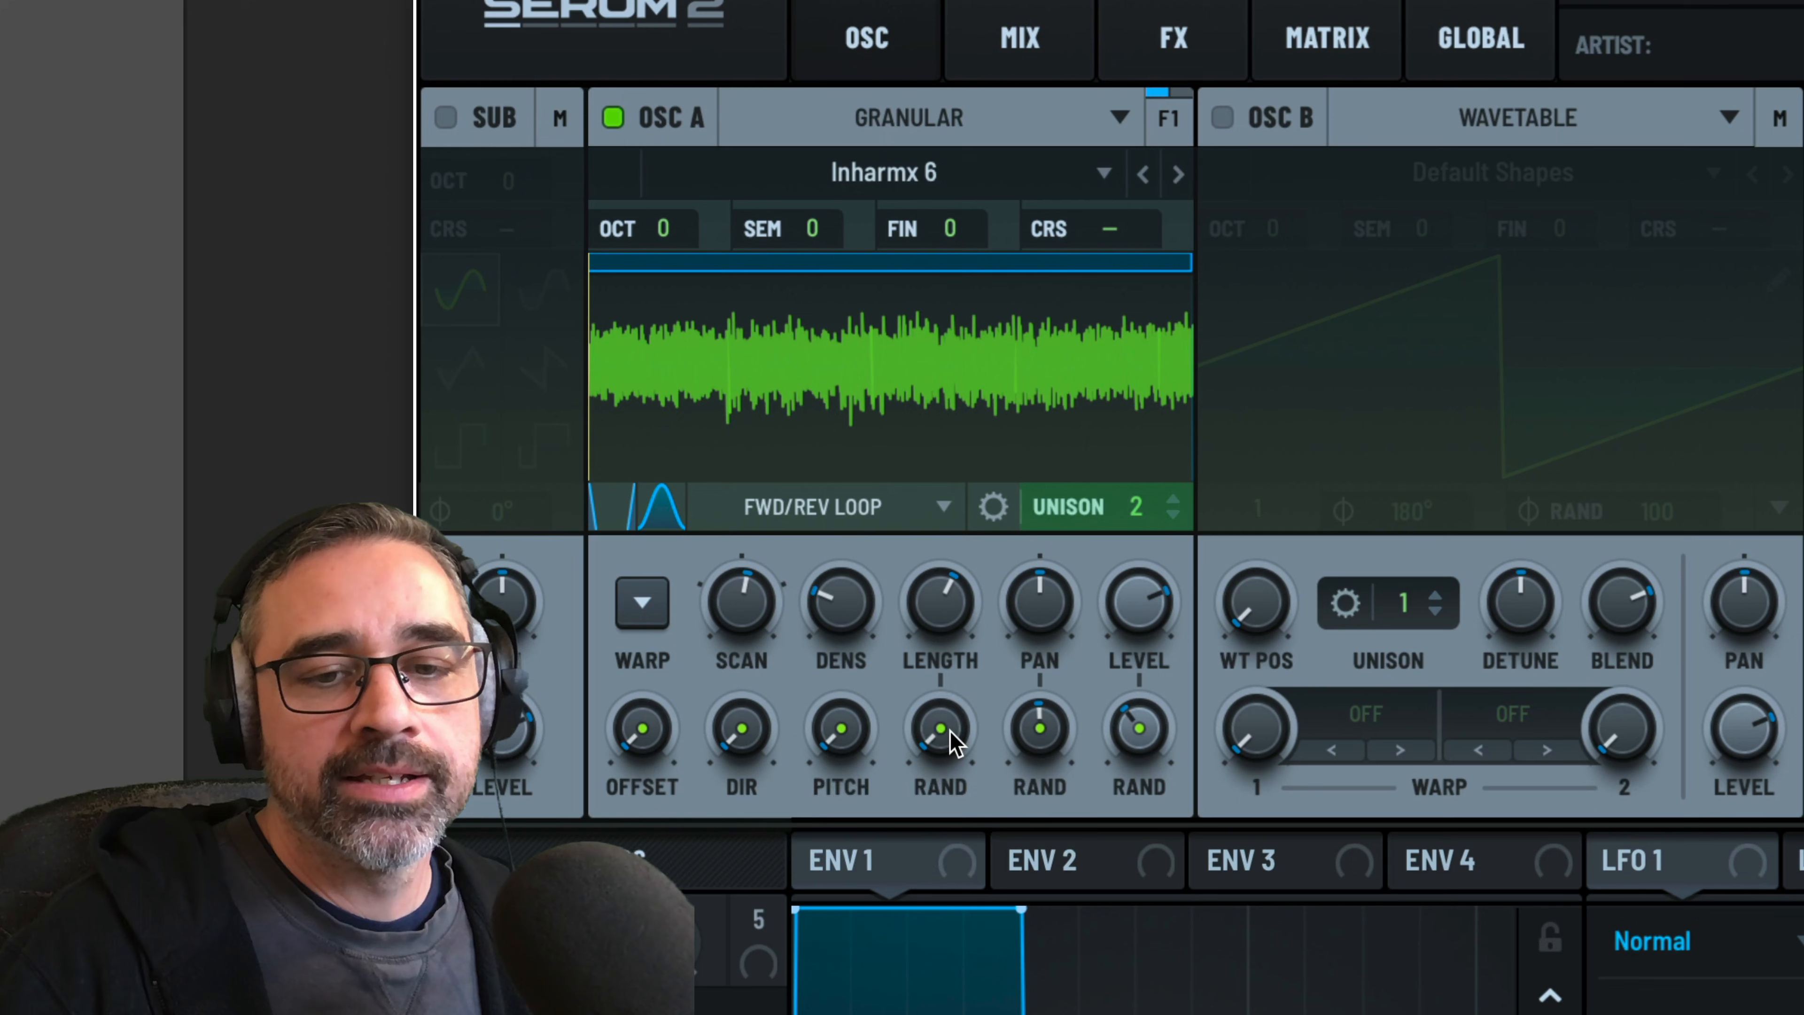
pyautogui.moveTo(952, 743); pyautogui.dragTo(950, 677)
pyautogui.moveTo(840, 731); pyautogui.dragTo(835, 610)
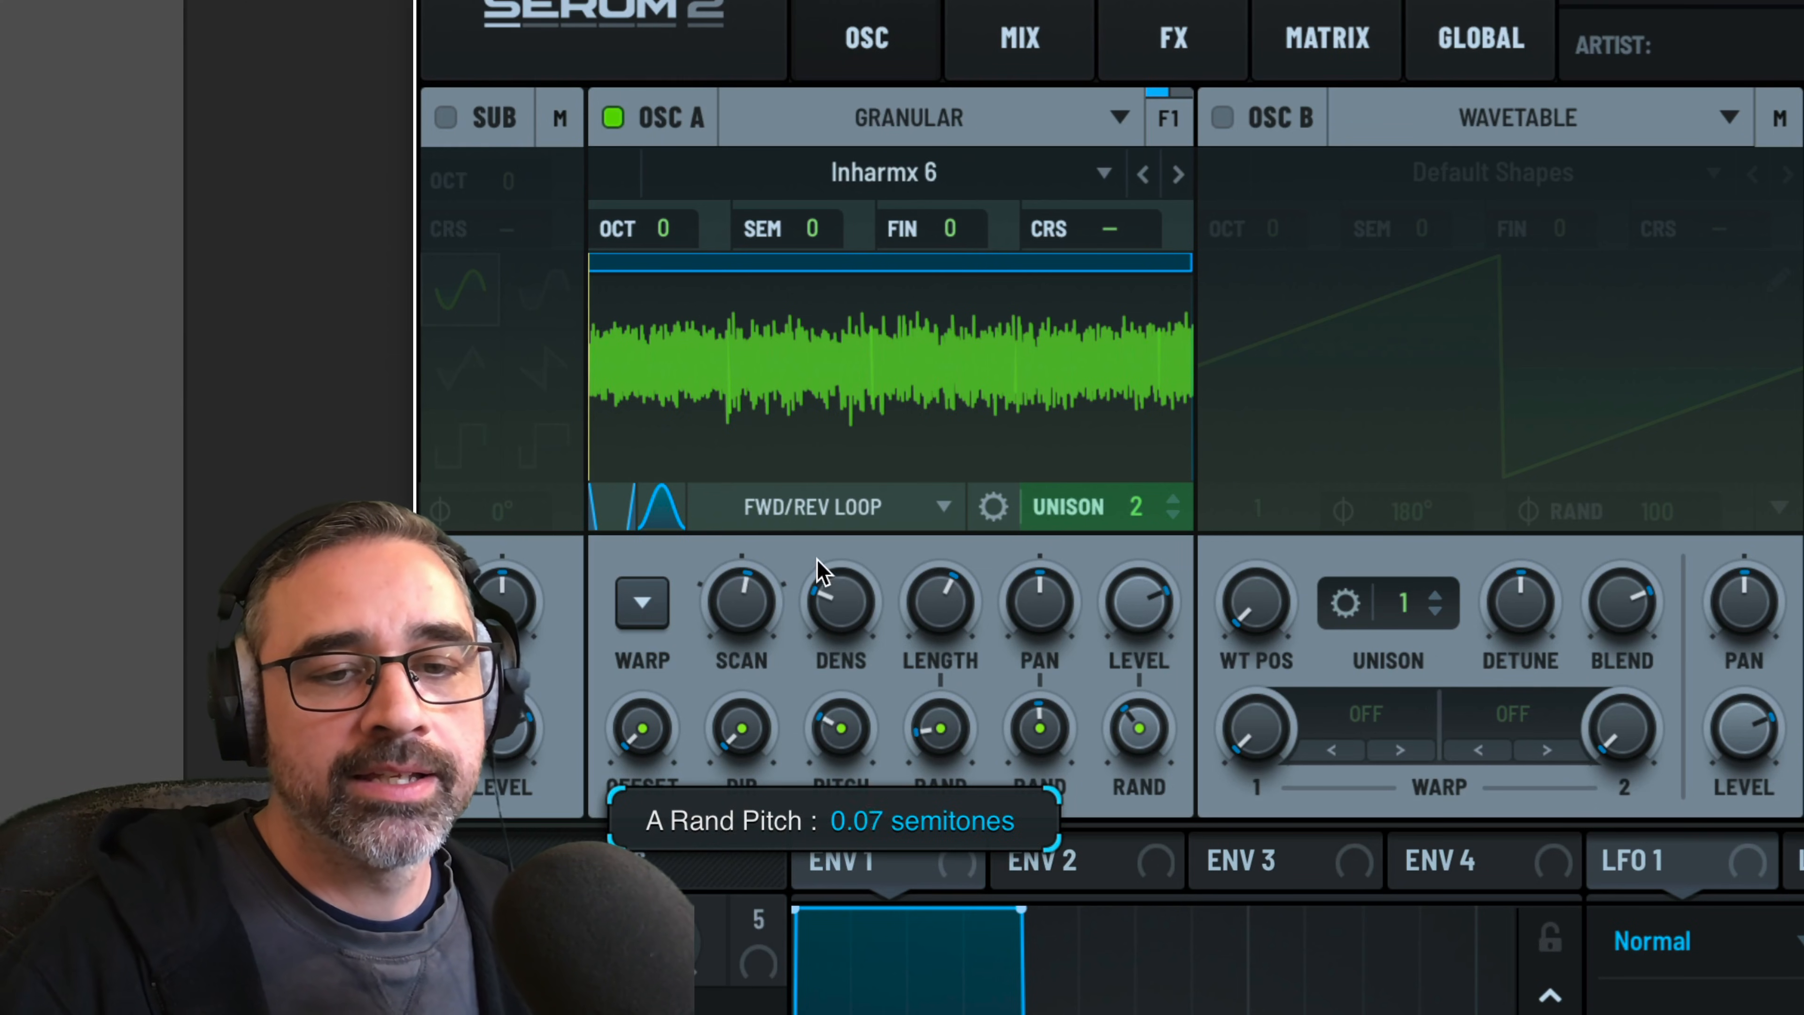
pyautogui.moveTo(741, 728); pyautogui.dragTo(732, 605)
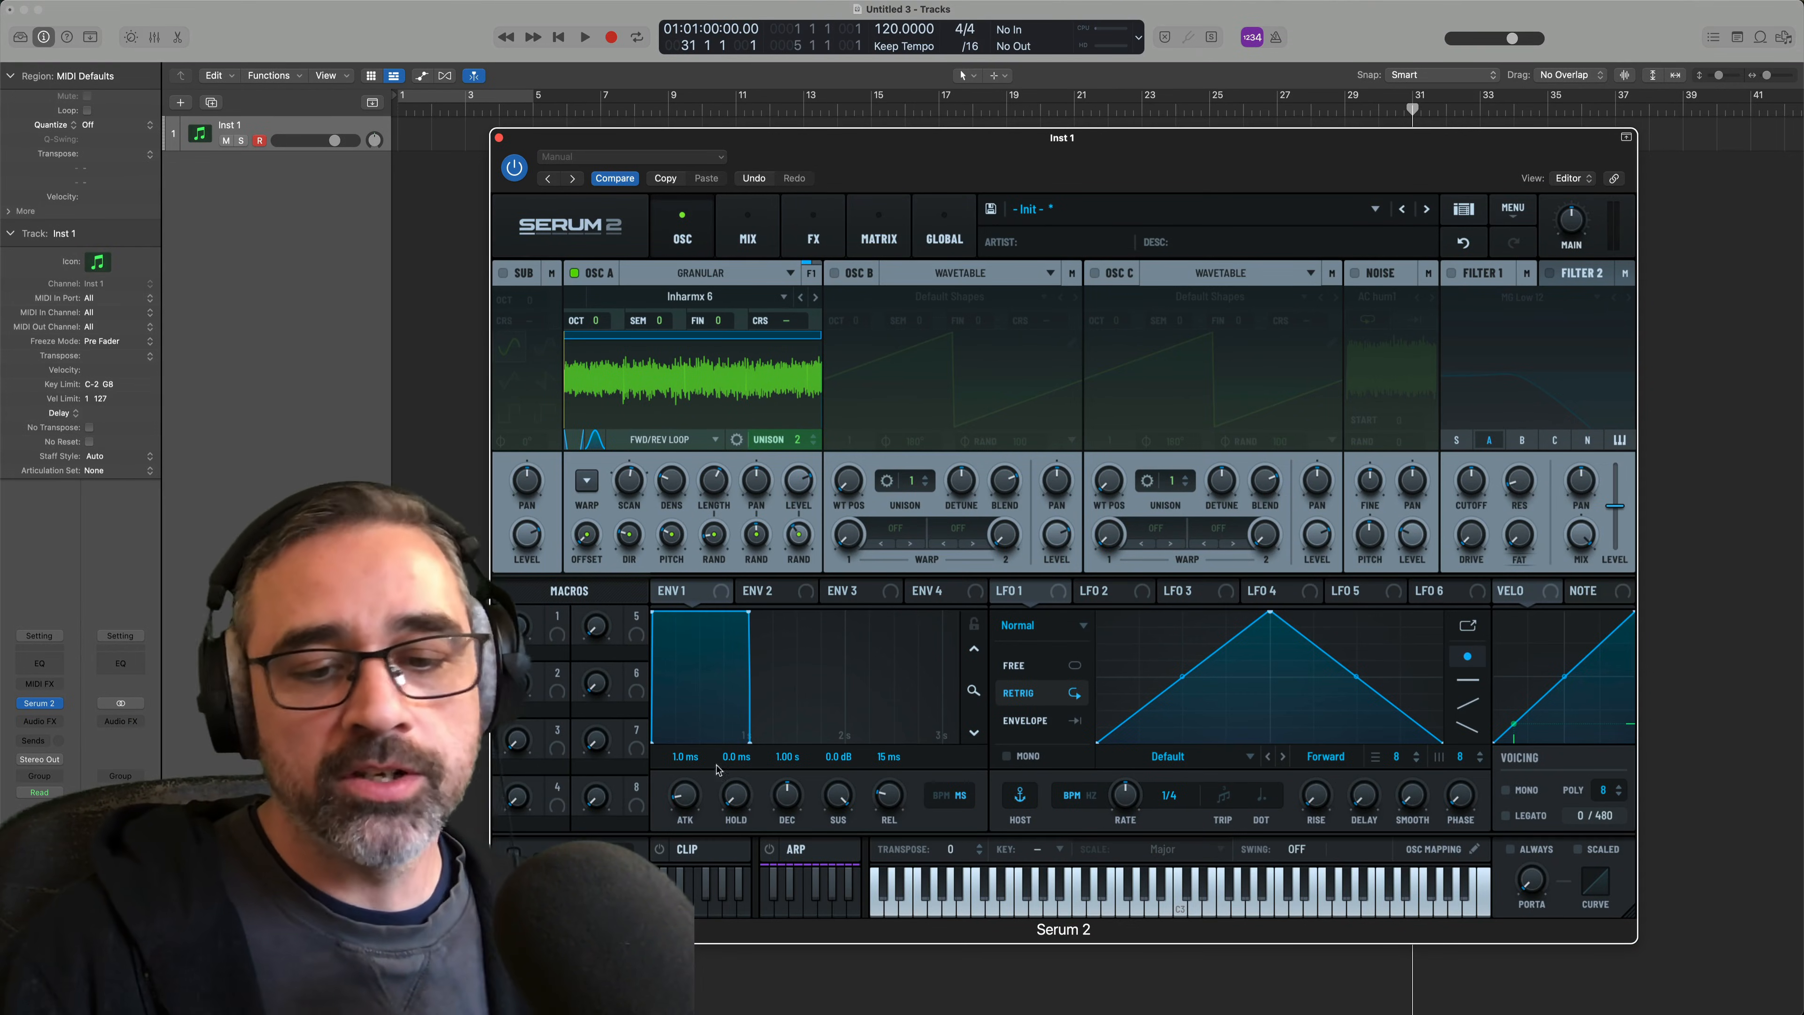
# Shape Env 1 with a 980 ms attack and a 1.61 s release
pyautogui.moveTo(688, 814); pyautogui.dragTo(684, 740)
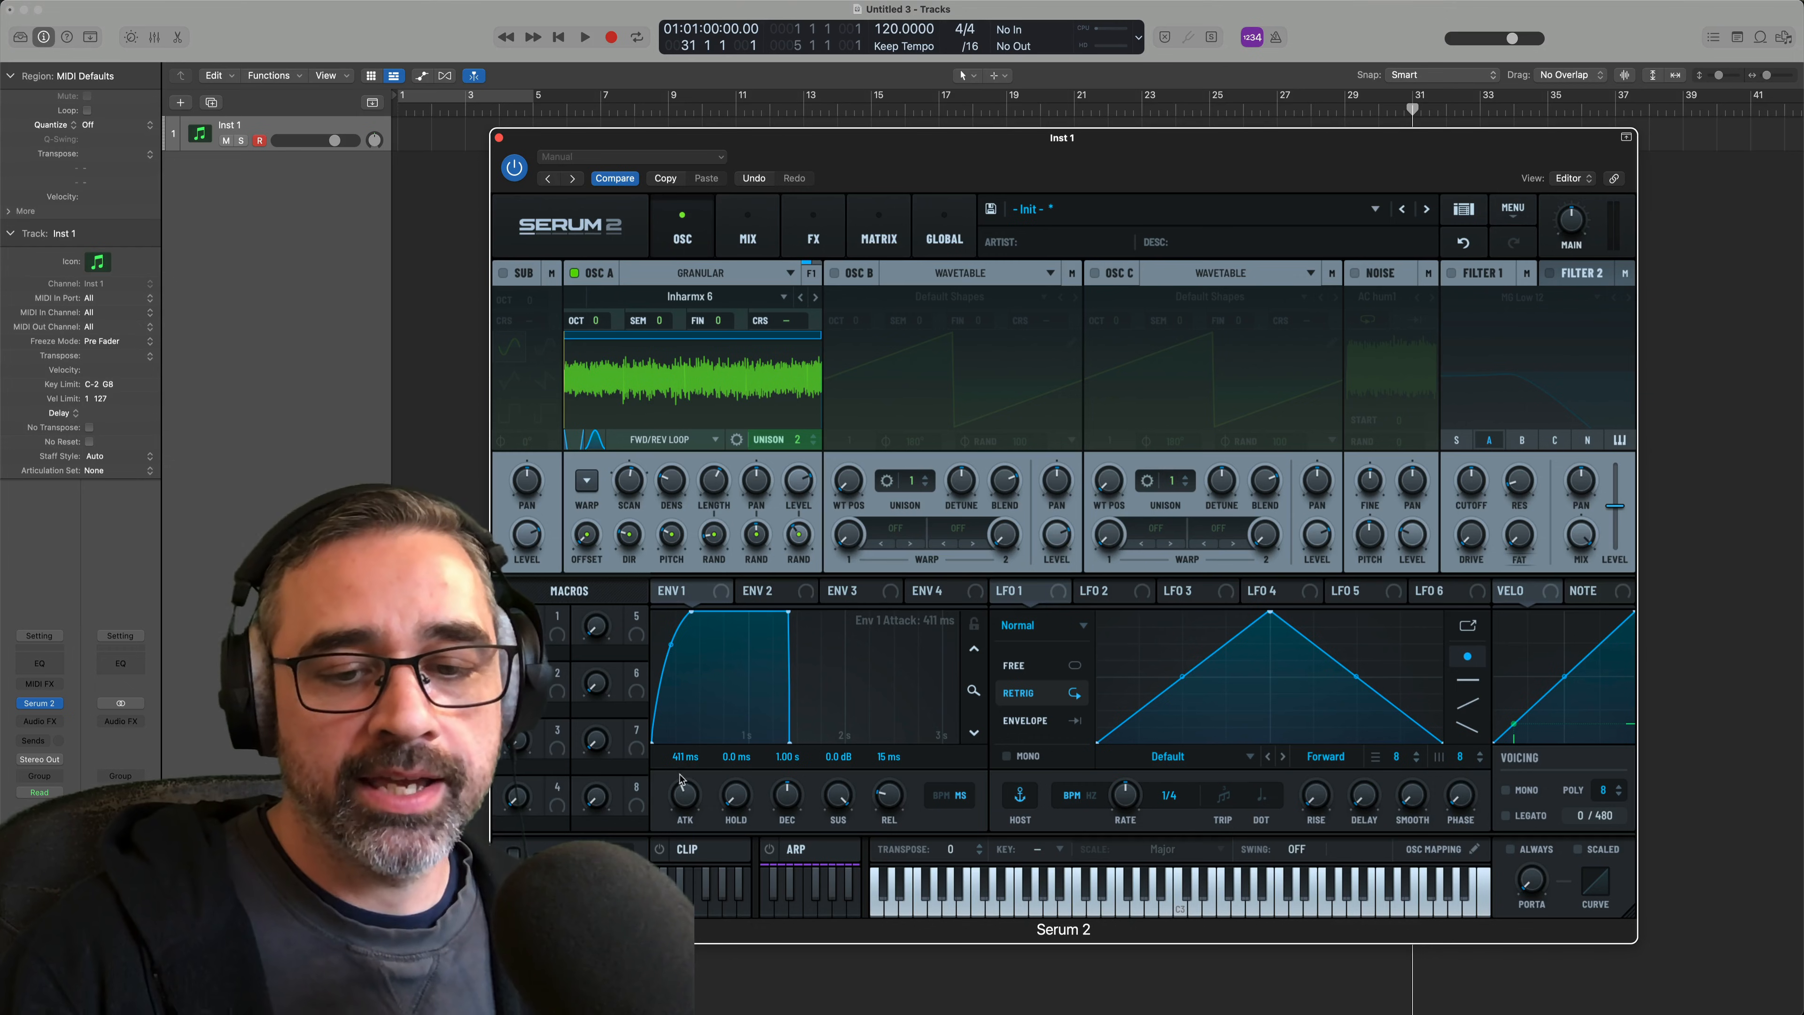
pyautogui.moveTo(684, 802); pyautogui.dragTo(684, 795)
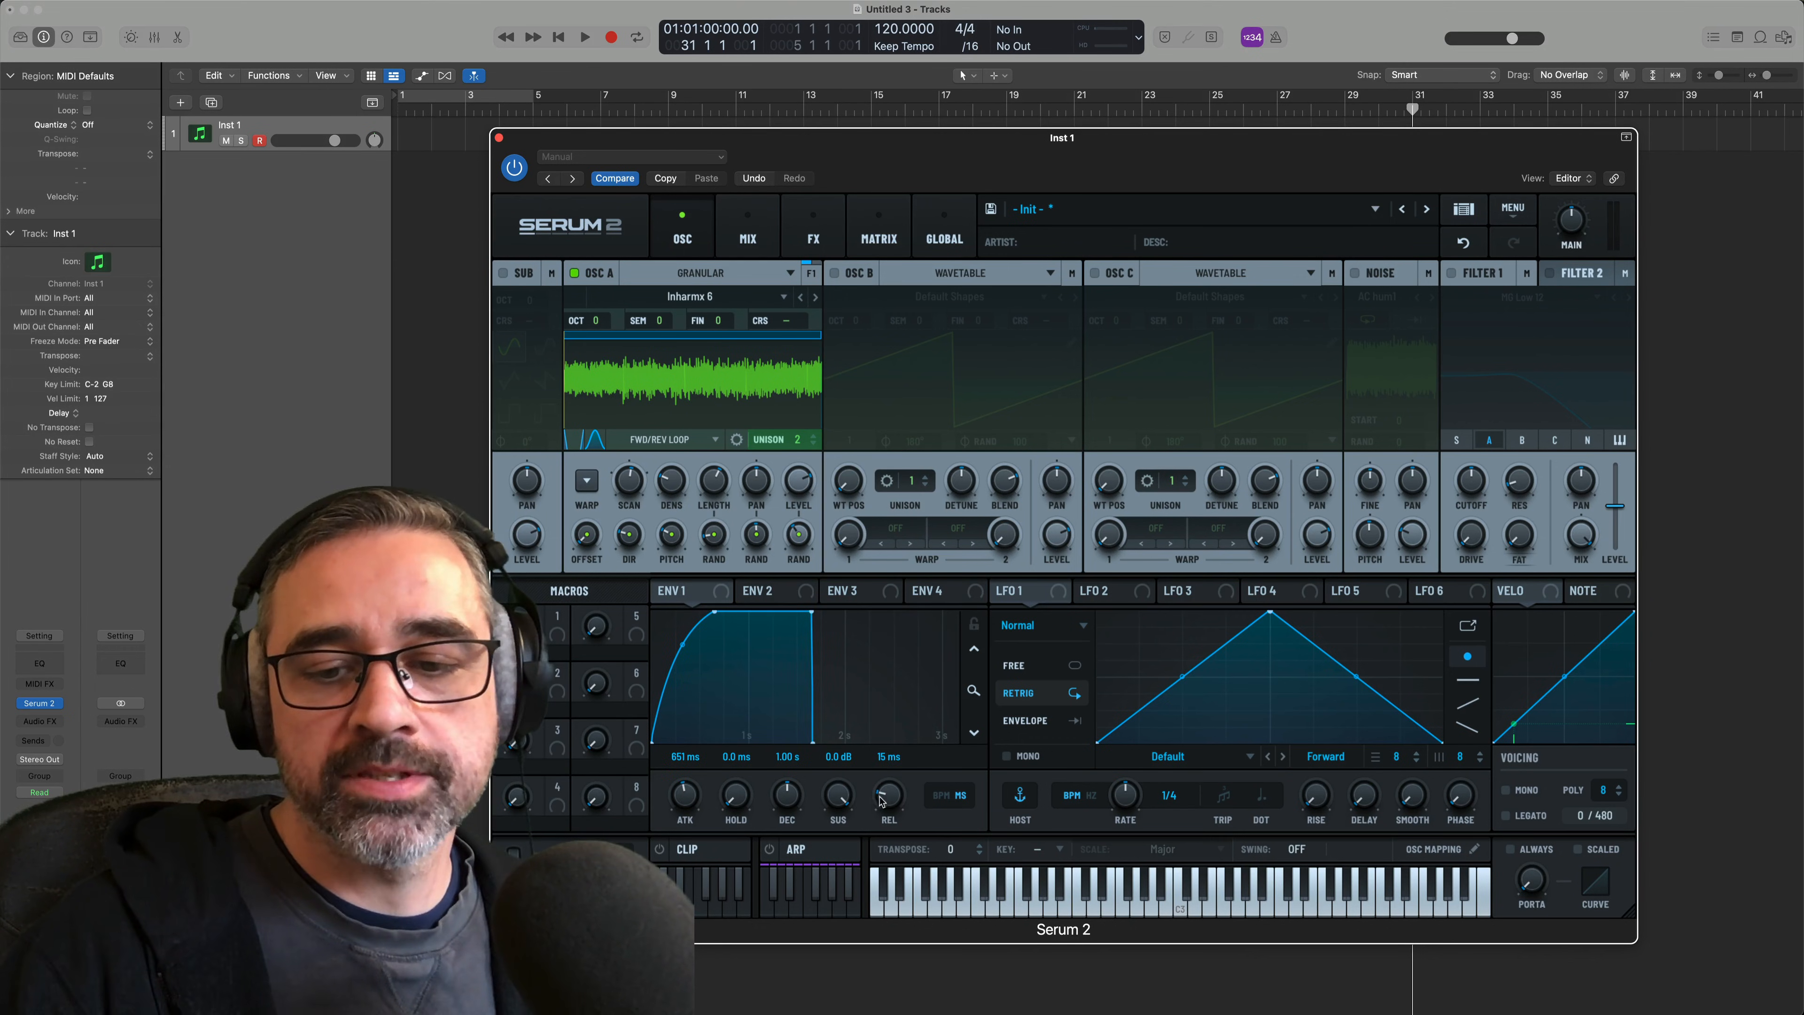
pyautogui.moveTo(881, 801); pyautogui.dragTo(880, 726)
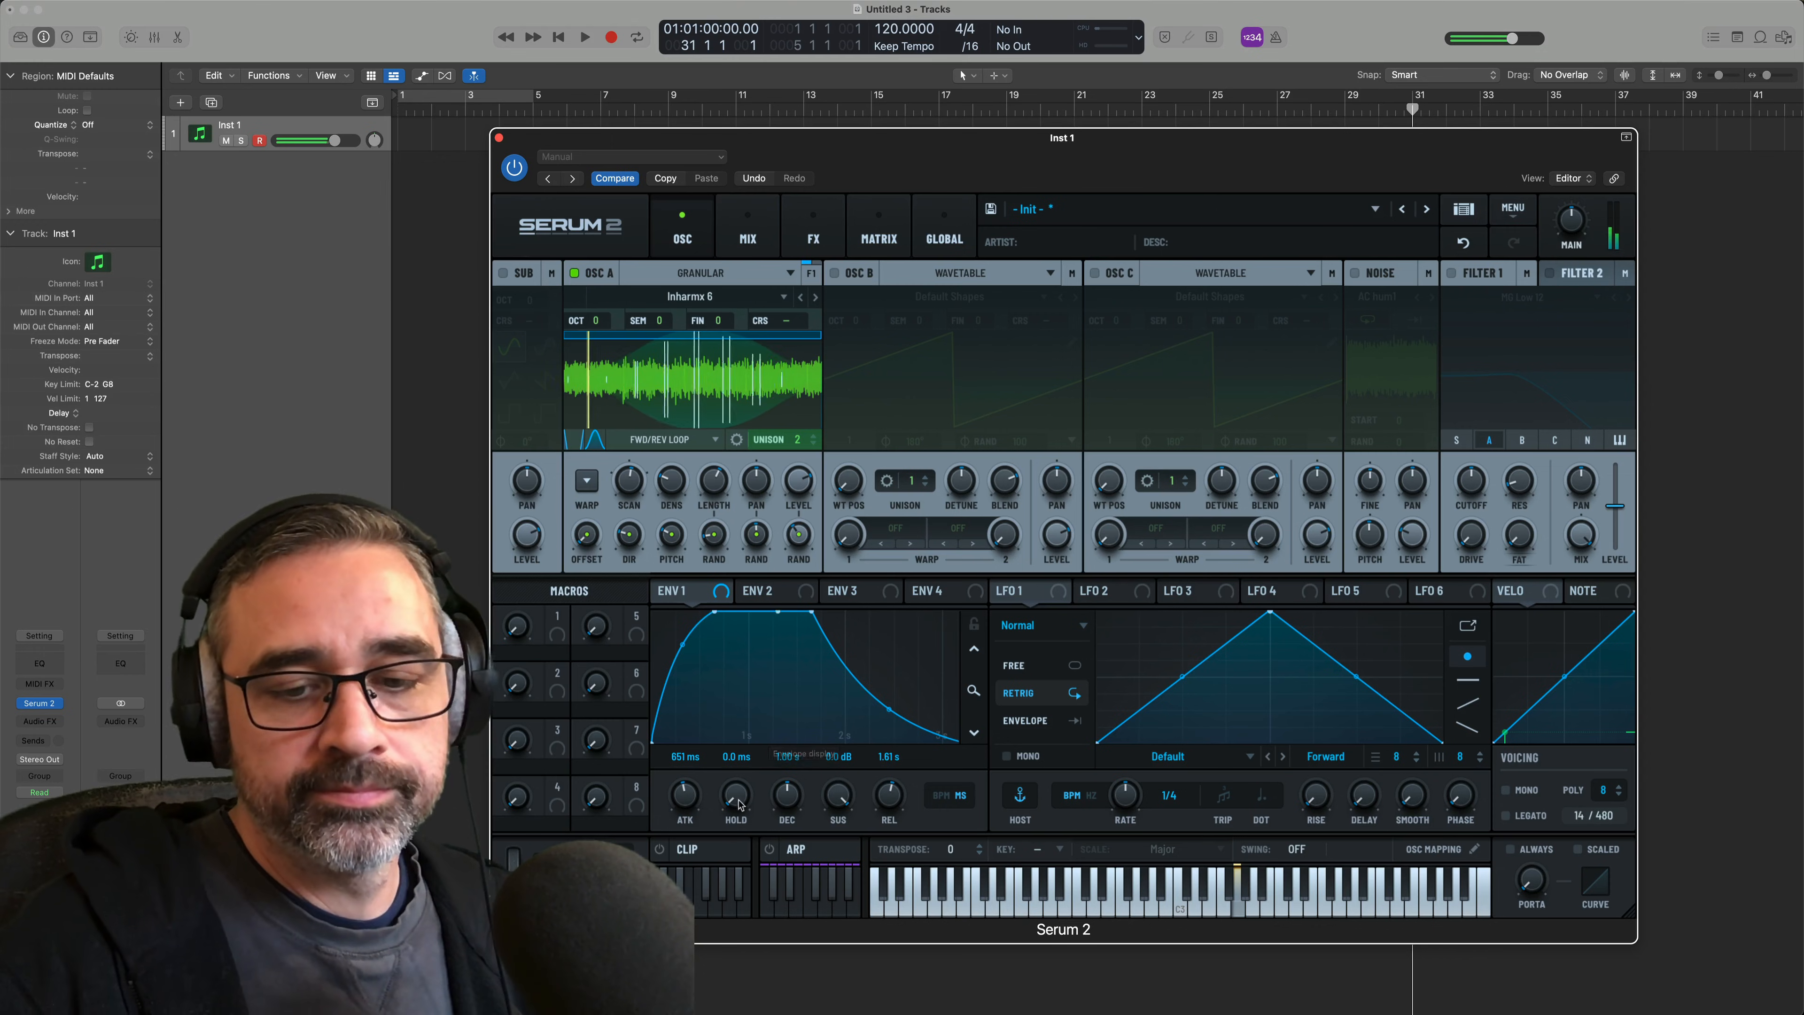
pyautogui.moveTo(694, 803); pyautogui.dragTo(696, 796)
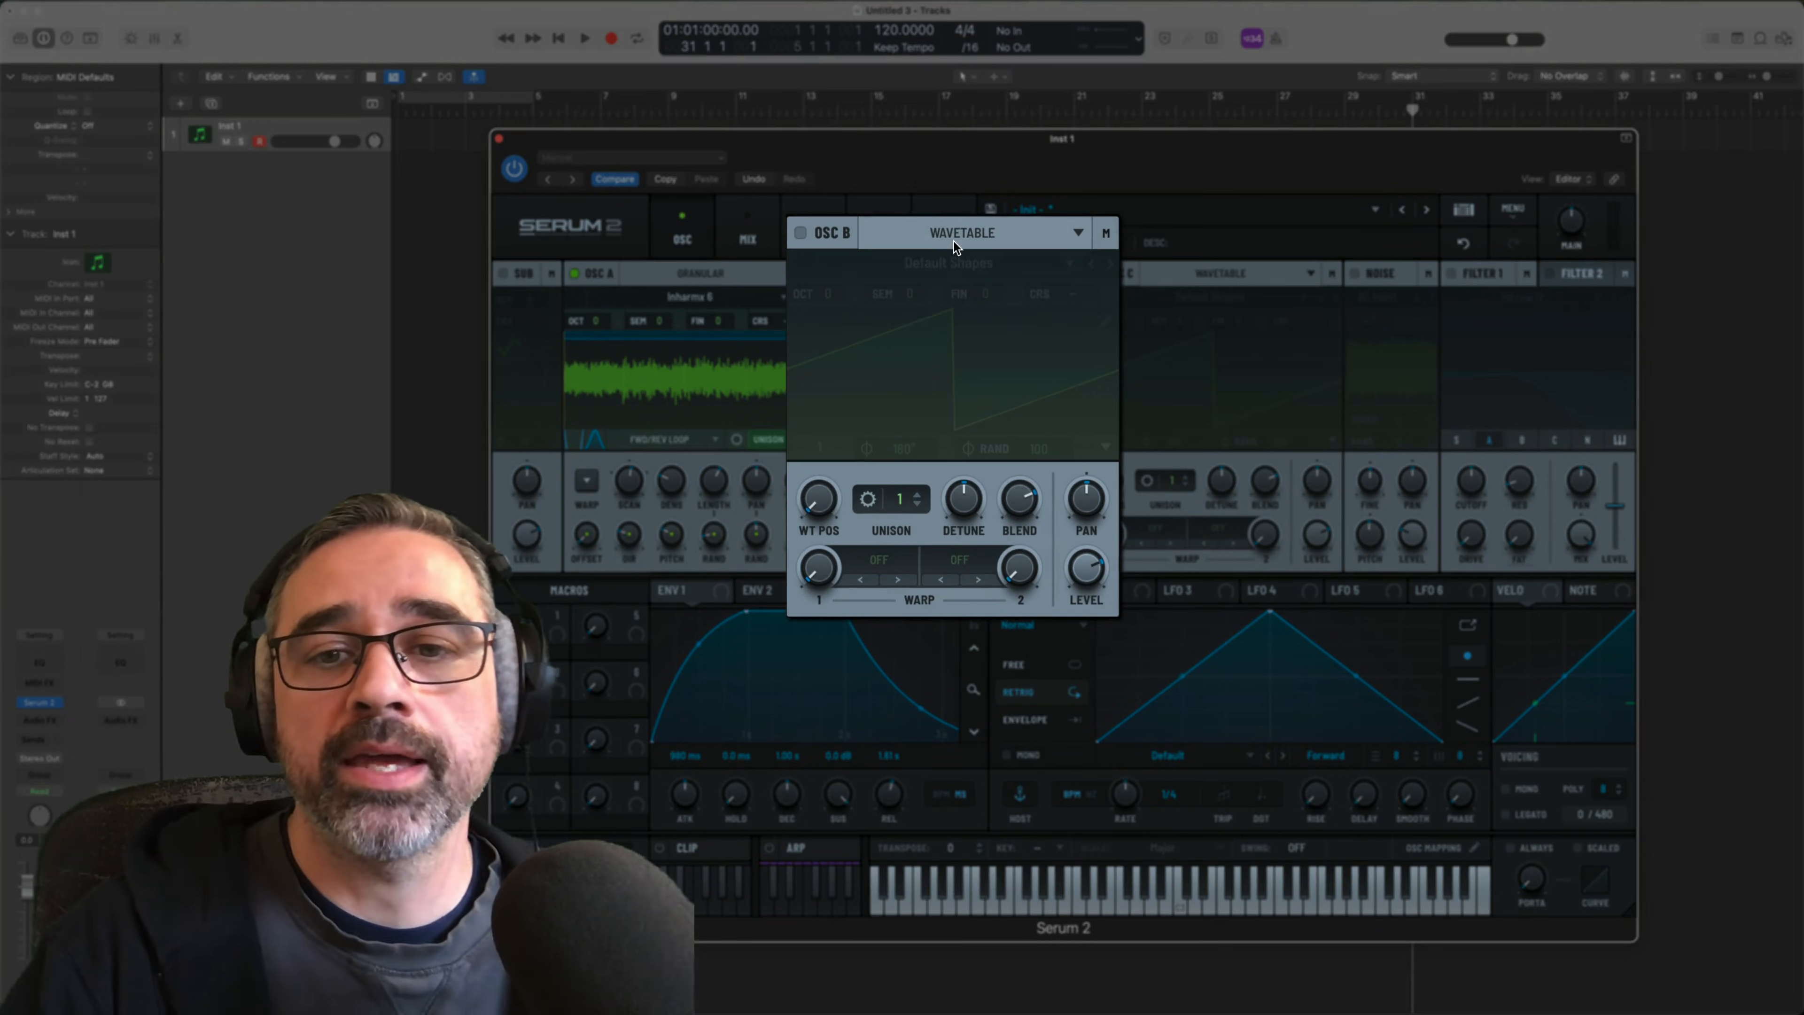
# Enable oscillator B as Granular and load the Complex Metal2 sample from the Factory Non-Tonal SFX category
pyautogui.click(954, 241)
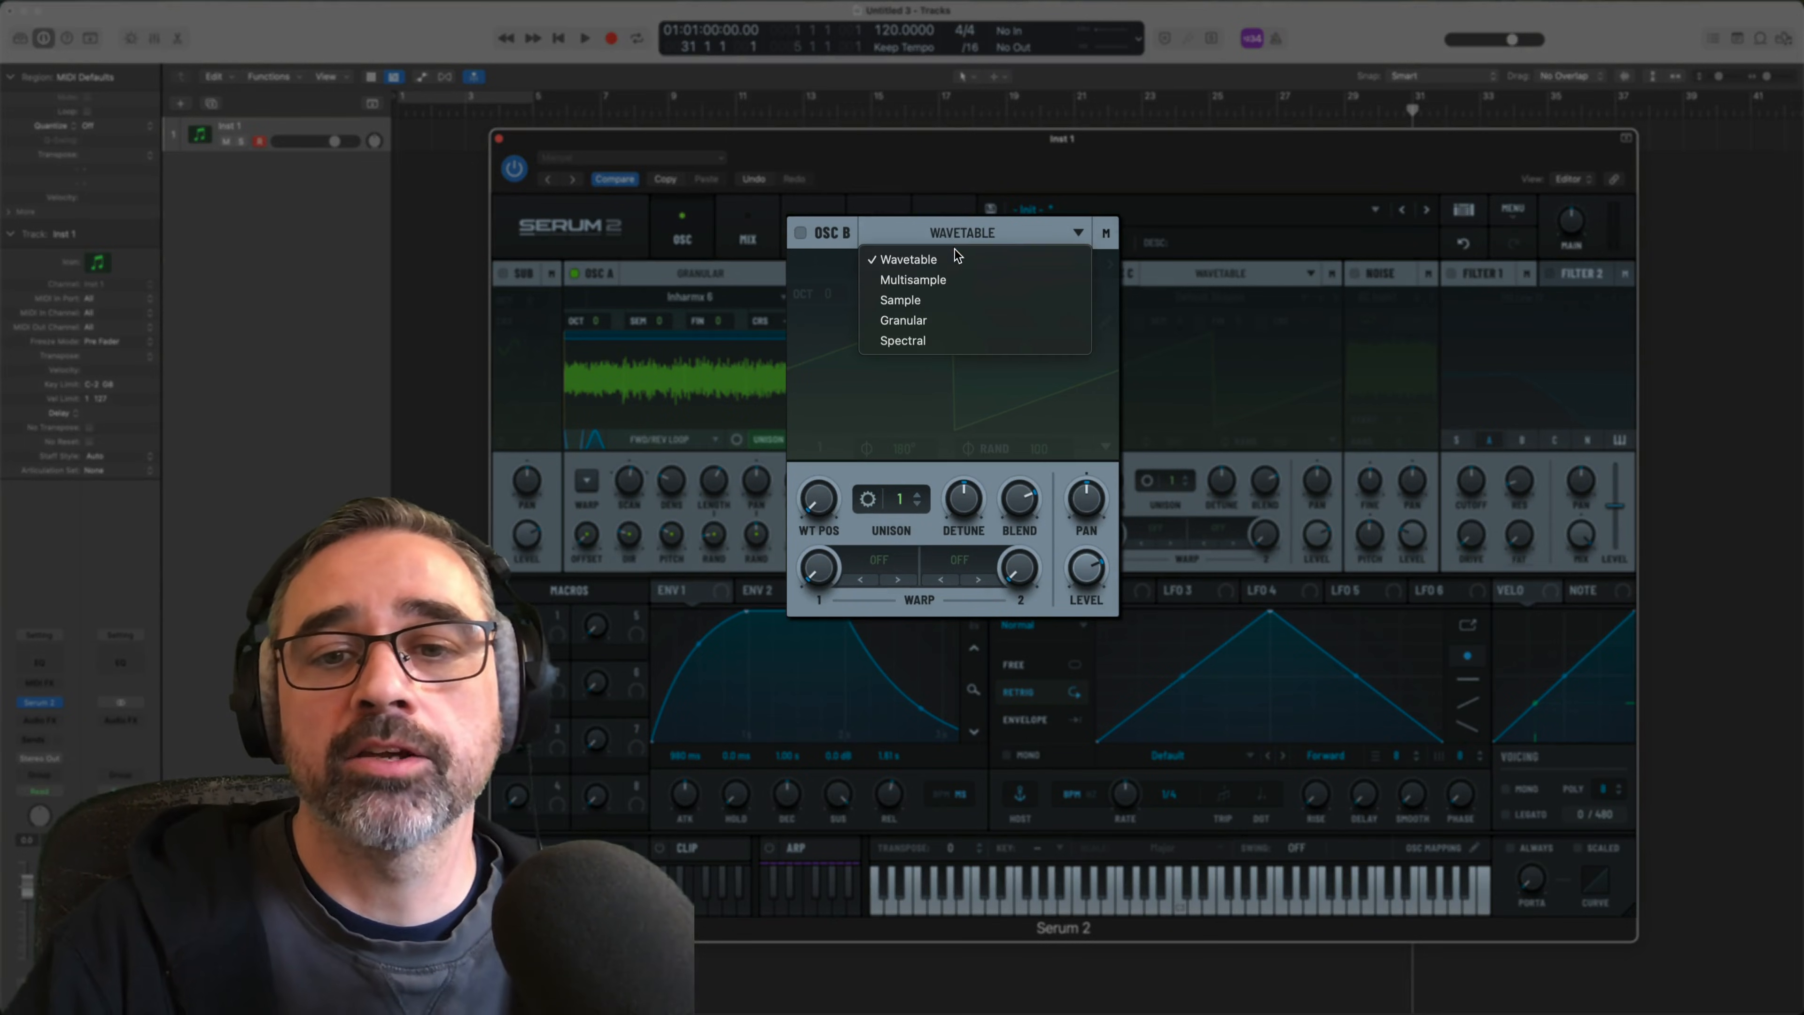
pyautogui.click(953, 320)
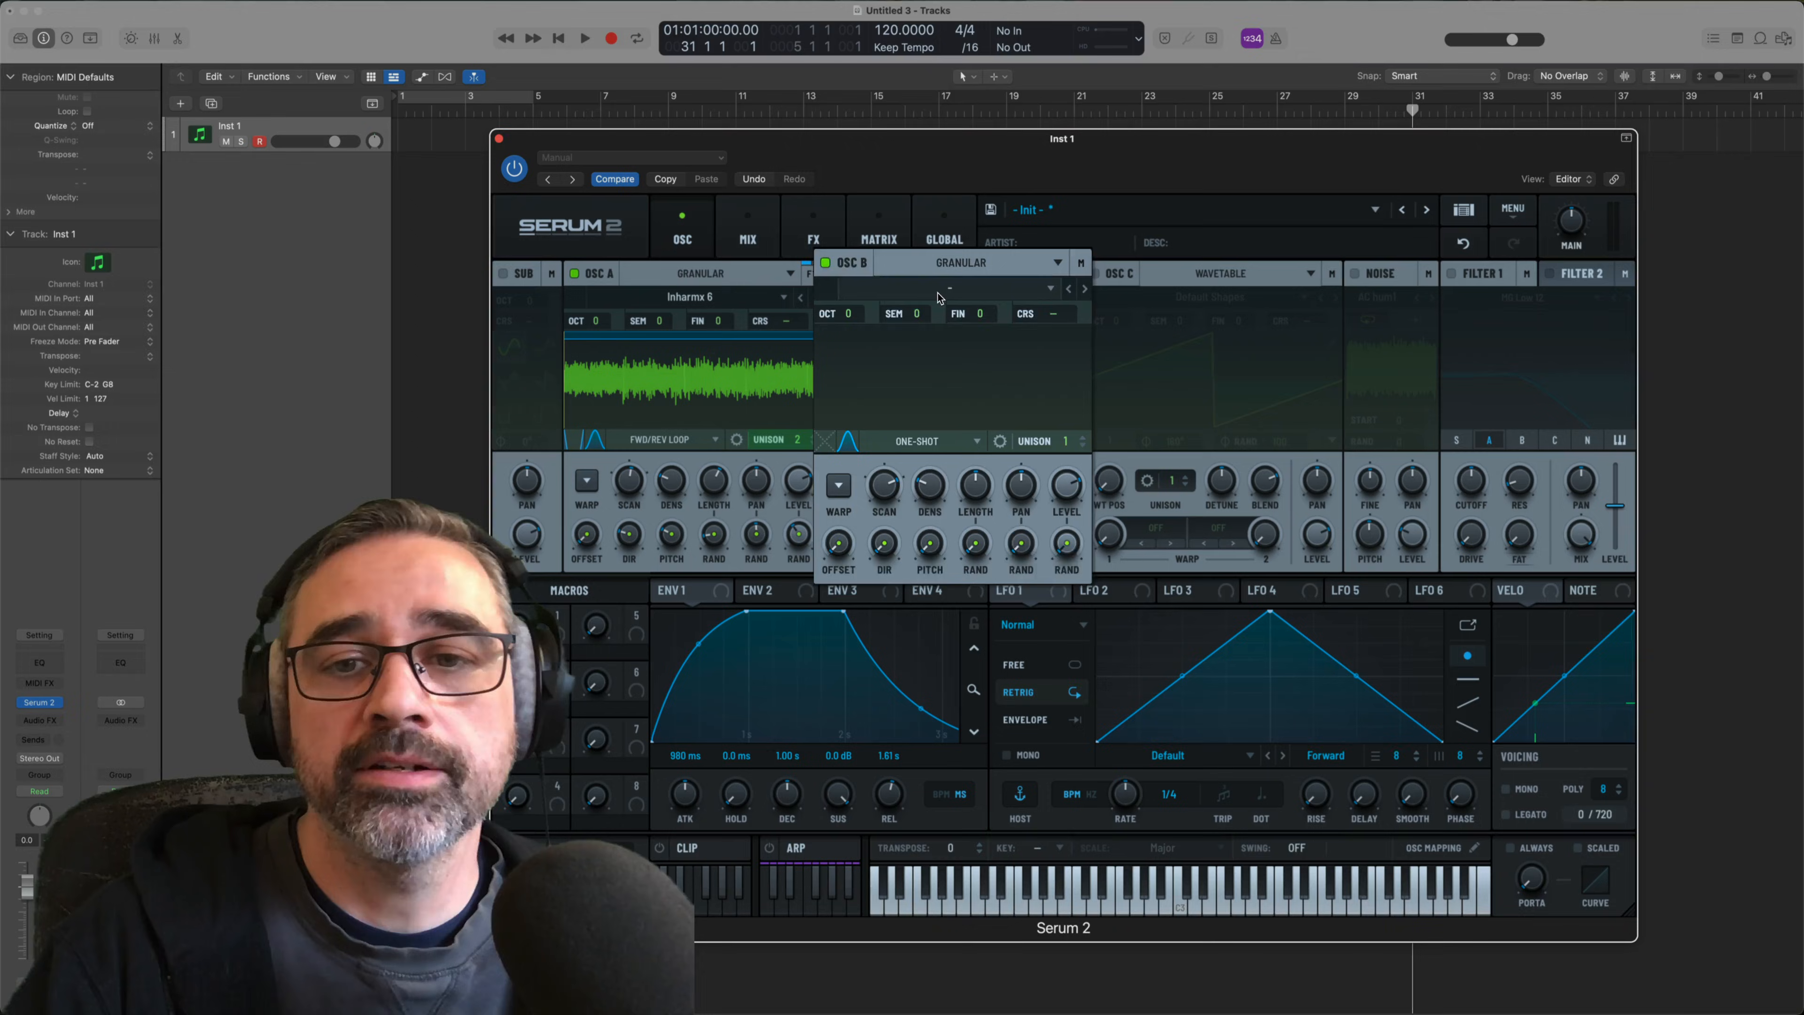
pyautogui.click(962, 297)
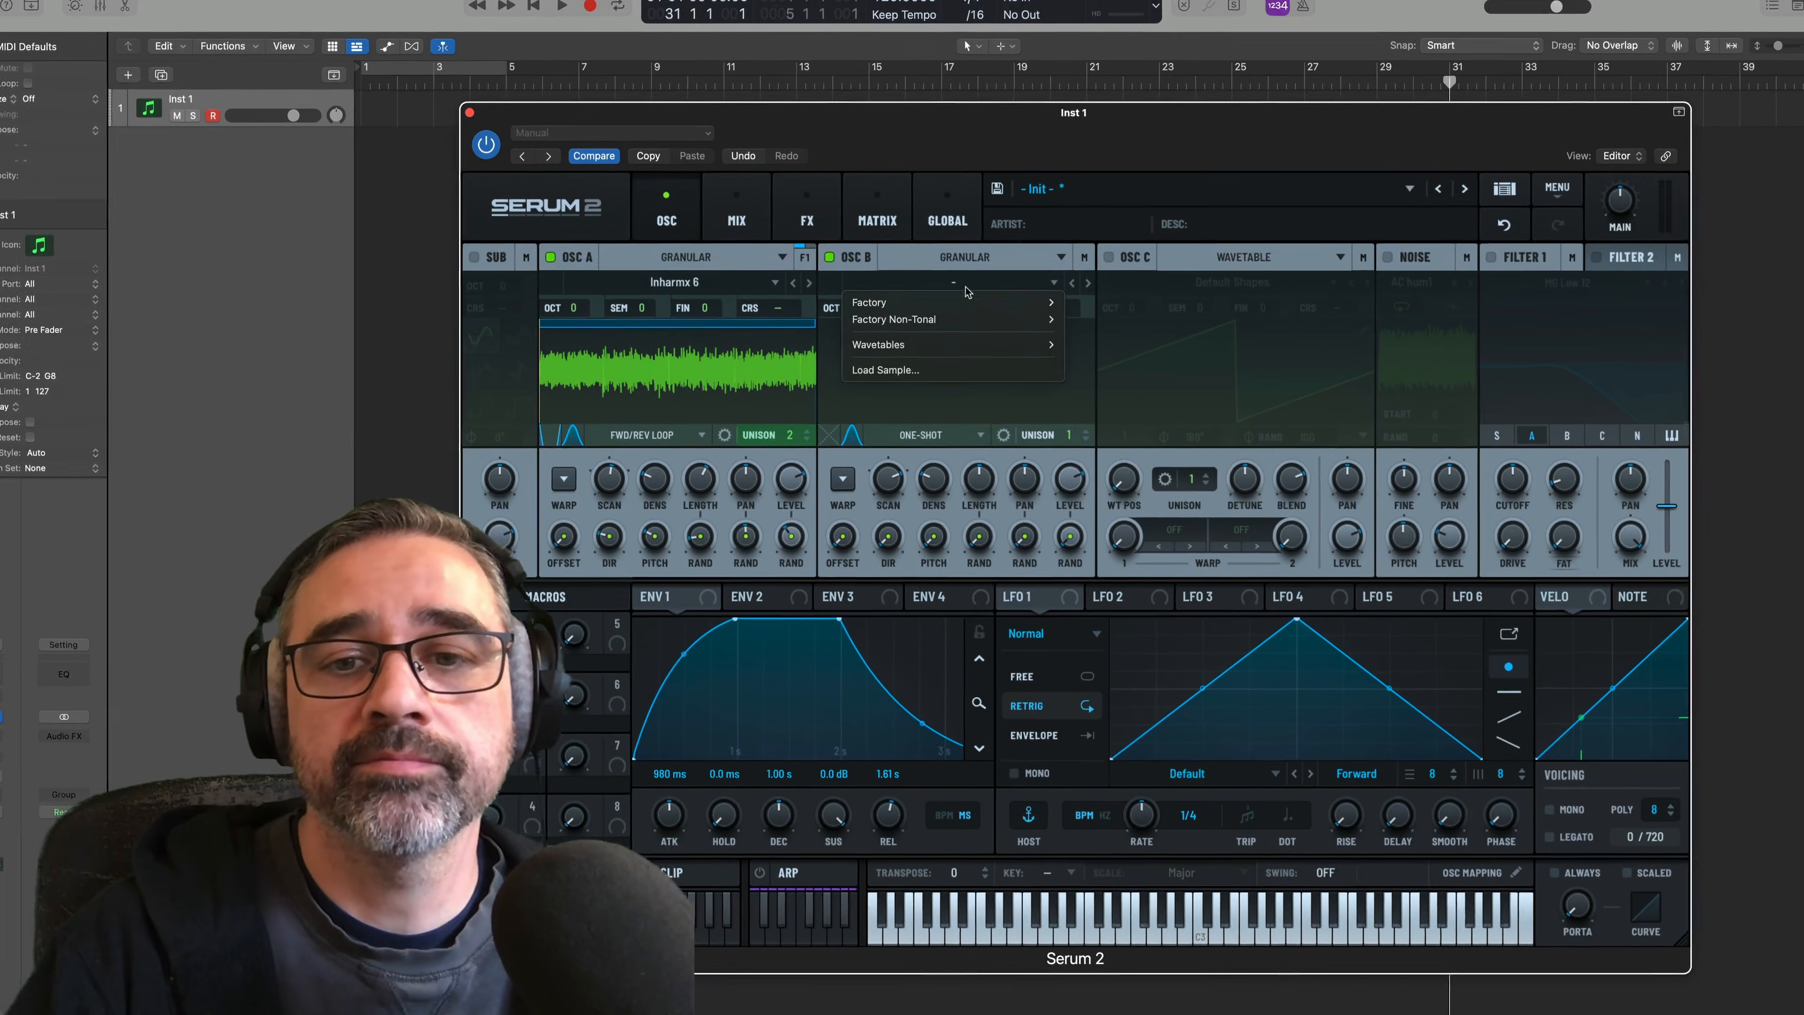
pyautogui.moveTo(962, 328)
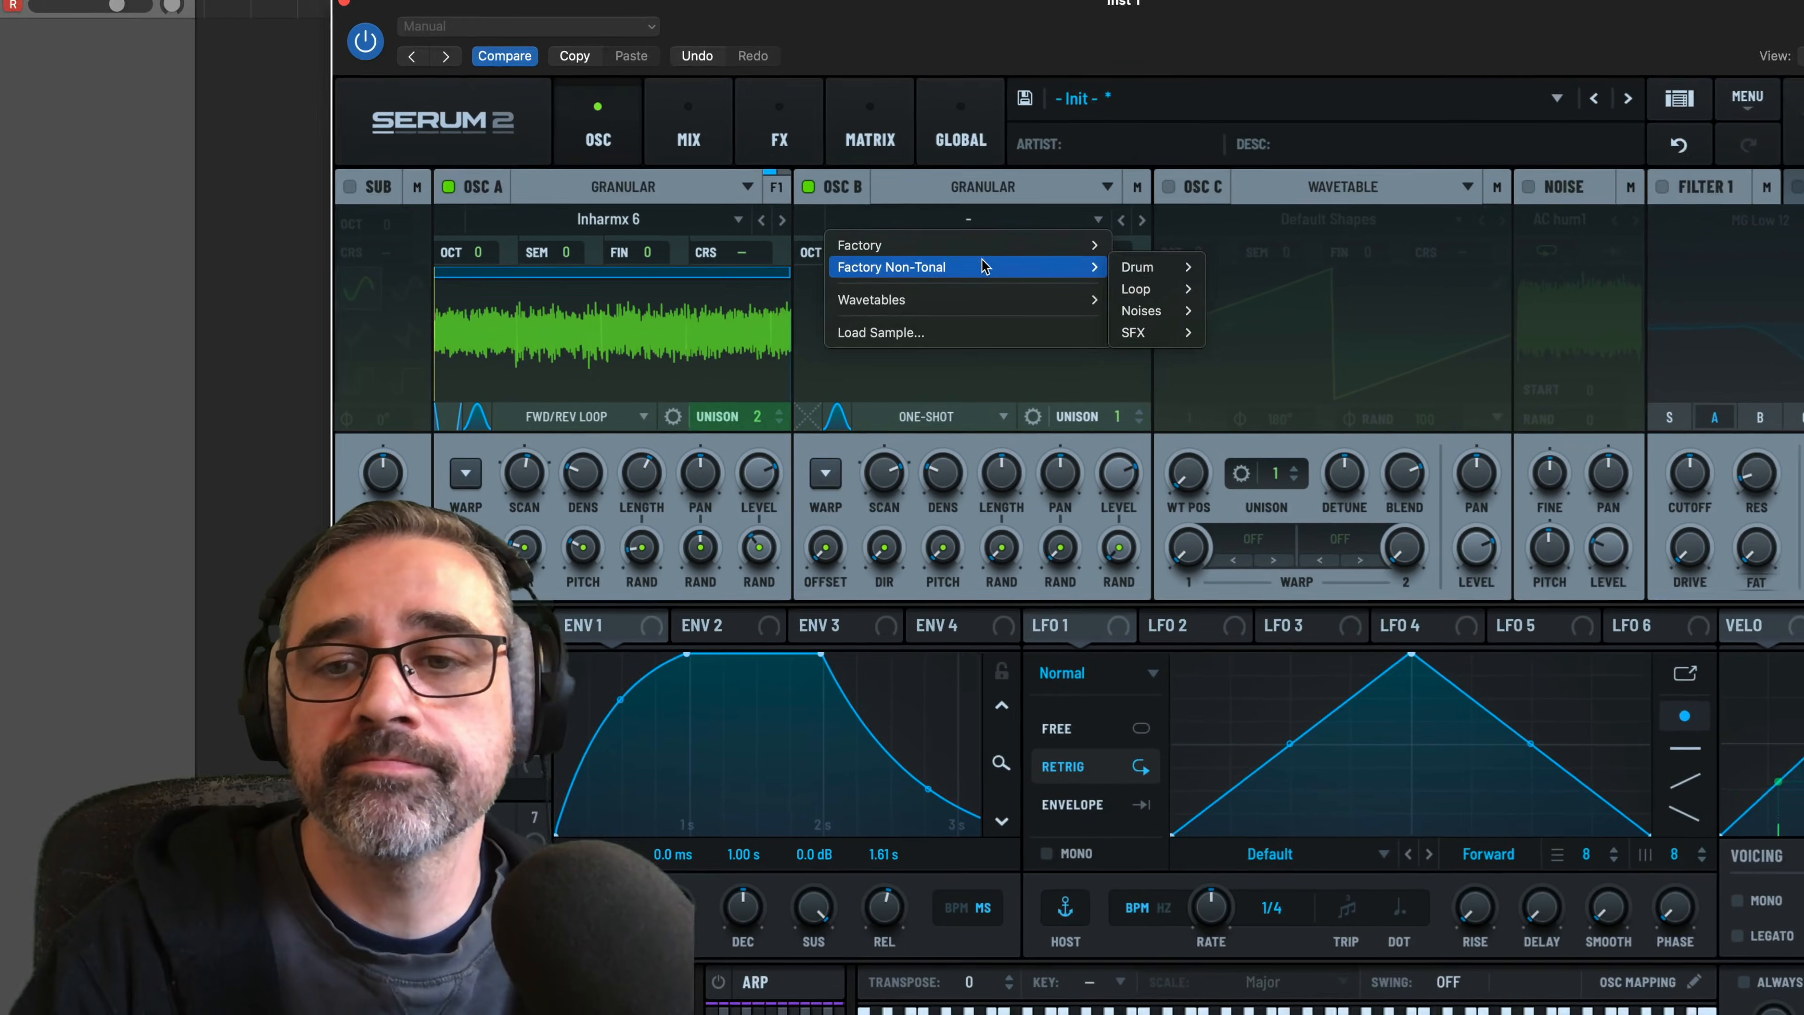
pyautogui.moveTo(1120, 301)
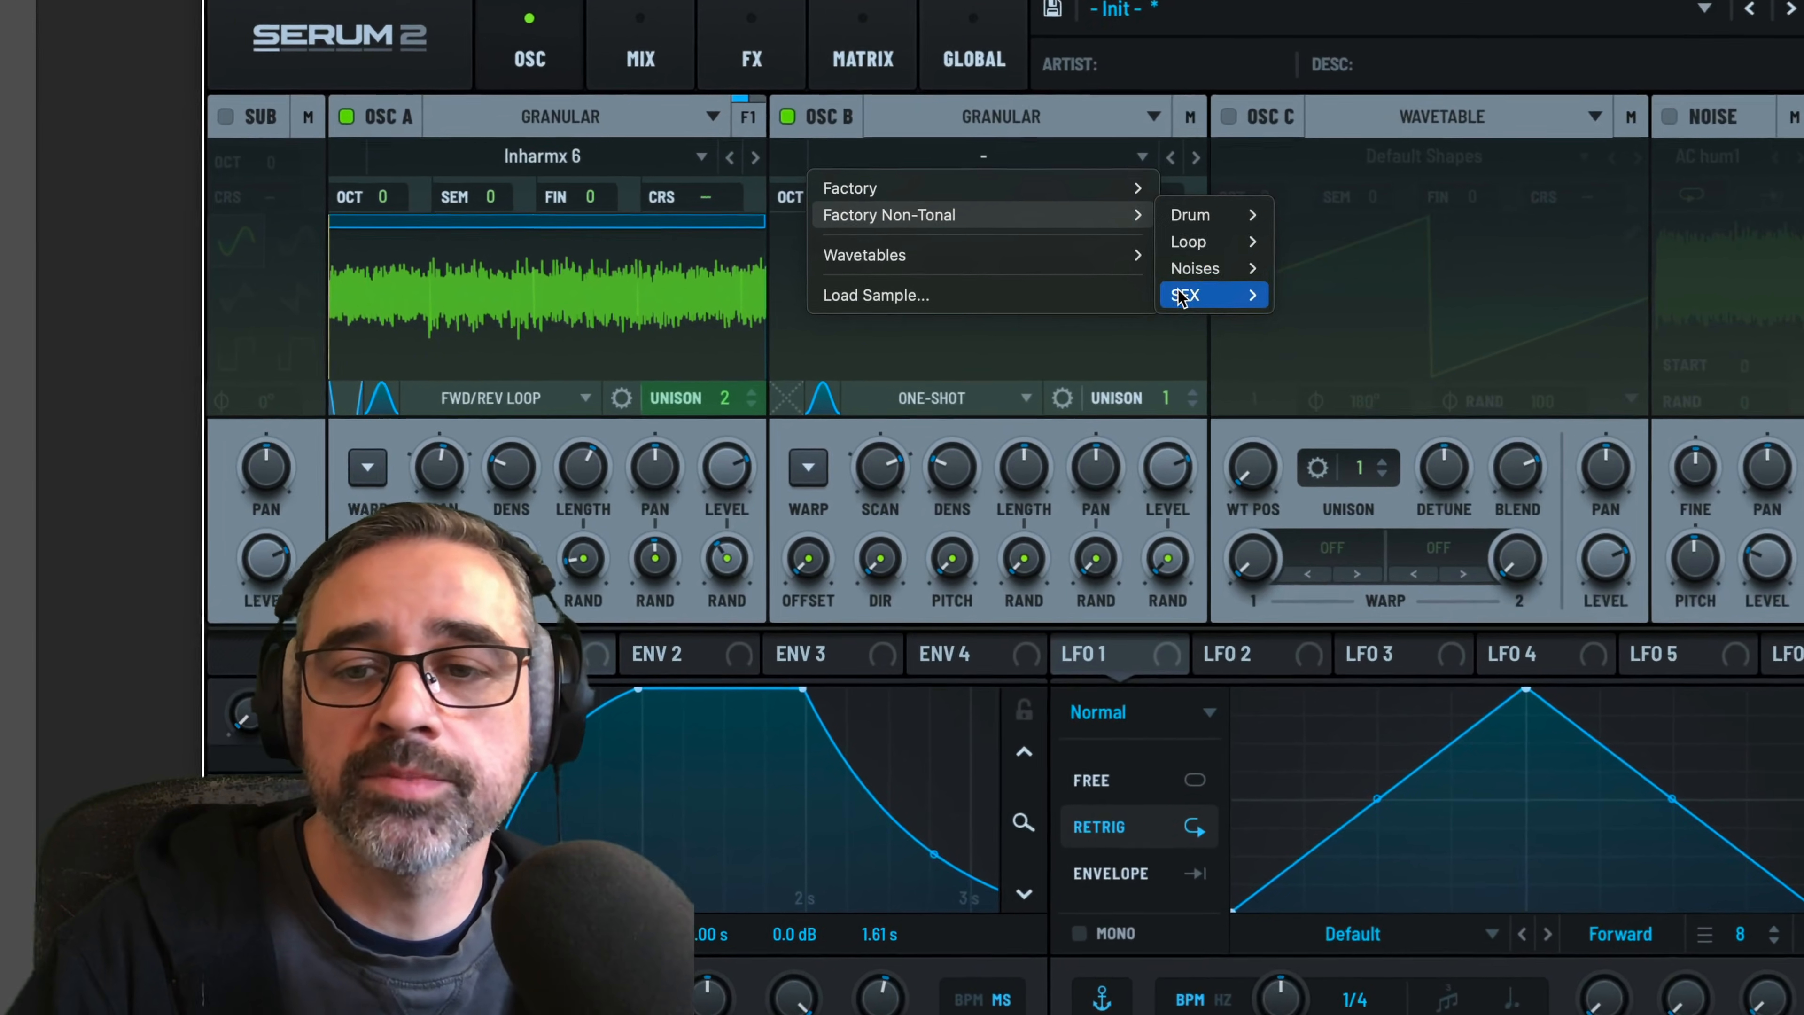
pyautogui.moveTo(1175, 306)
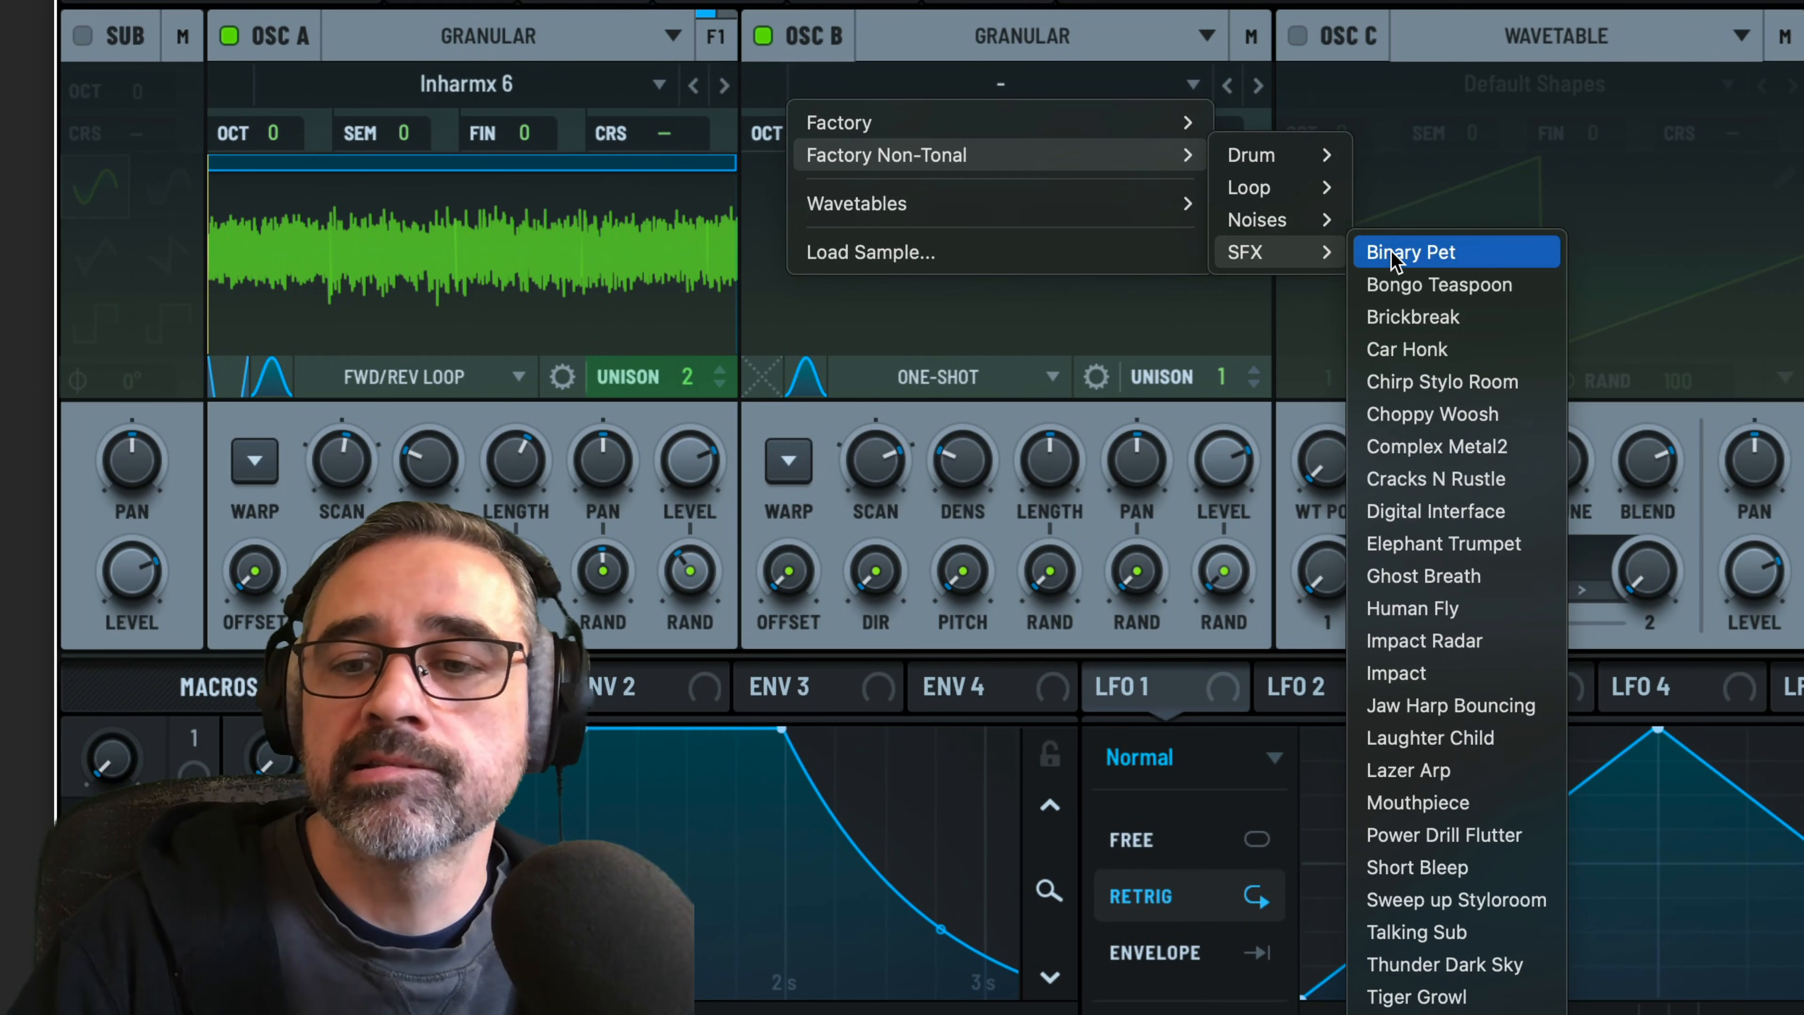
pyautogui.click(1385, 444)
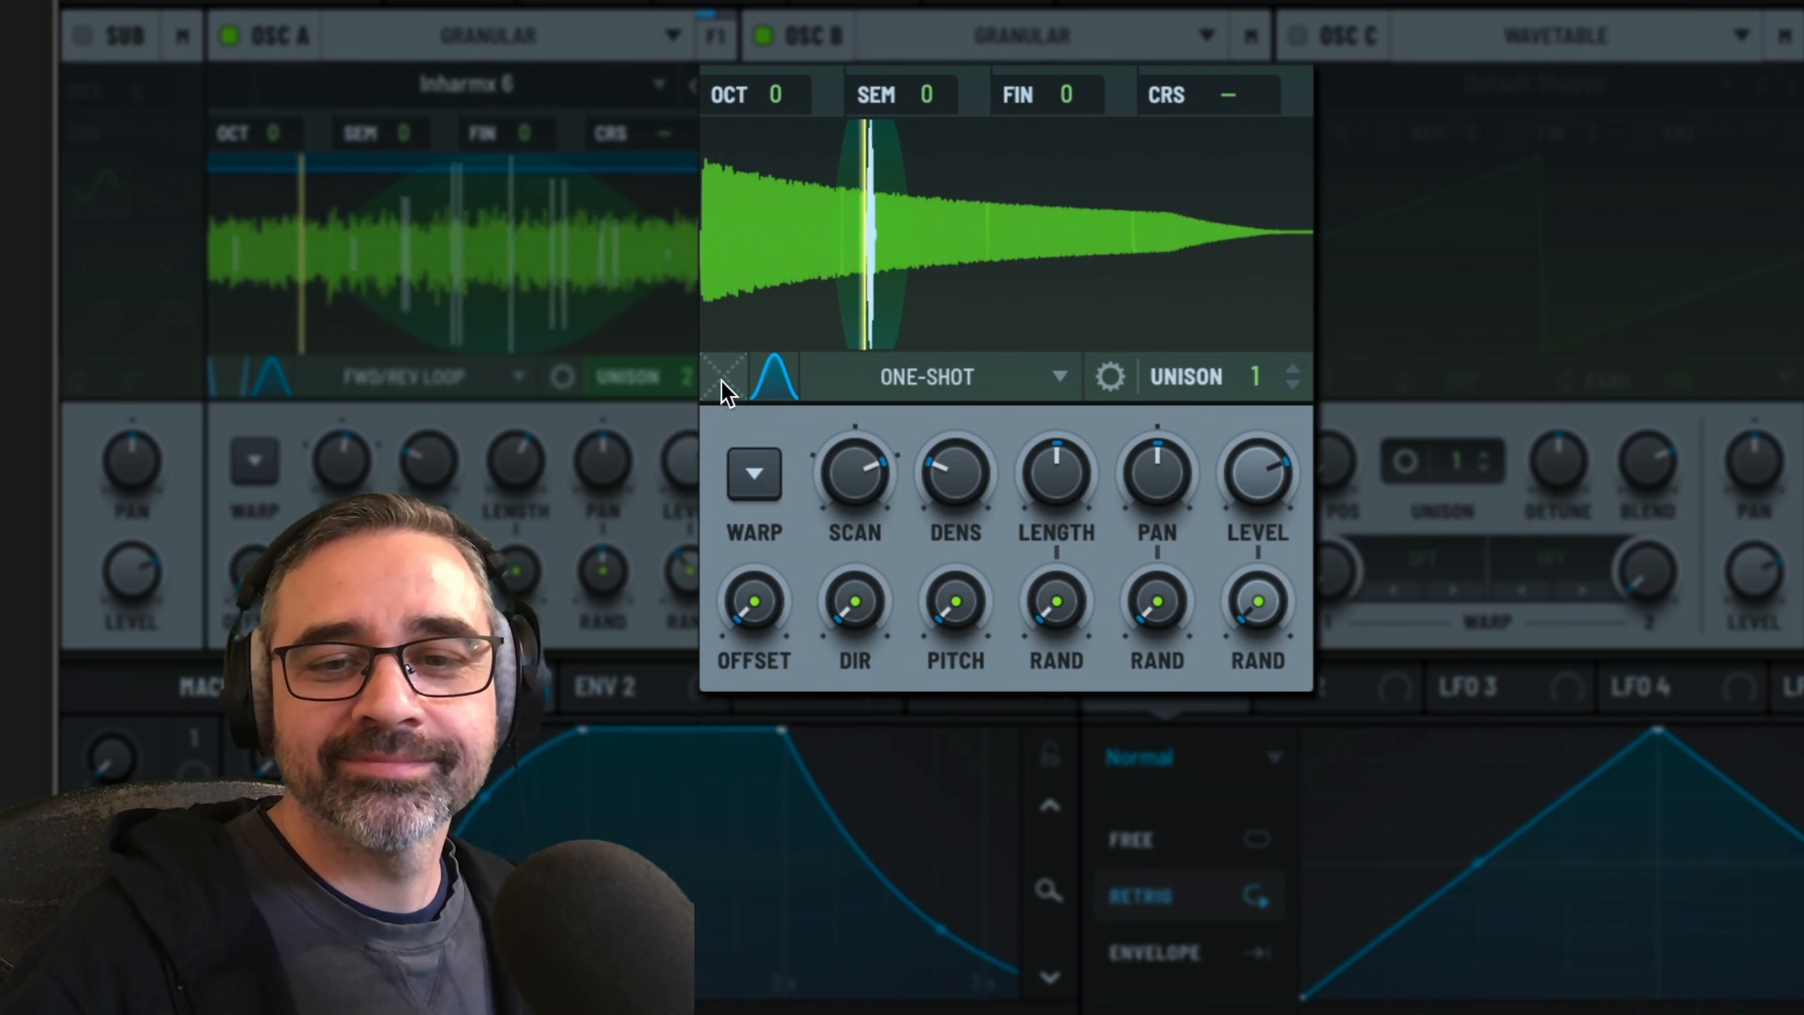
# Set oscillator B to Fwd/Rev Loop with an 11% loop cross-fade and move the loop start slightly past the sample's beginning
pyautogui.moveTo(729, 391); pyautogui.dragTo(729, 347)
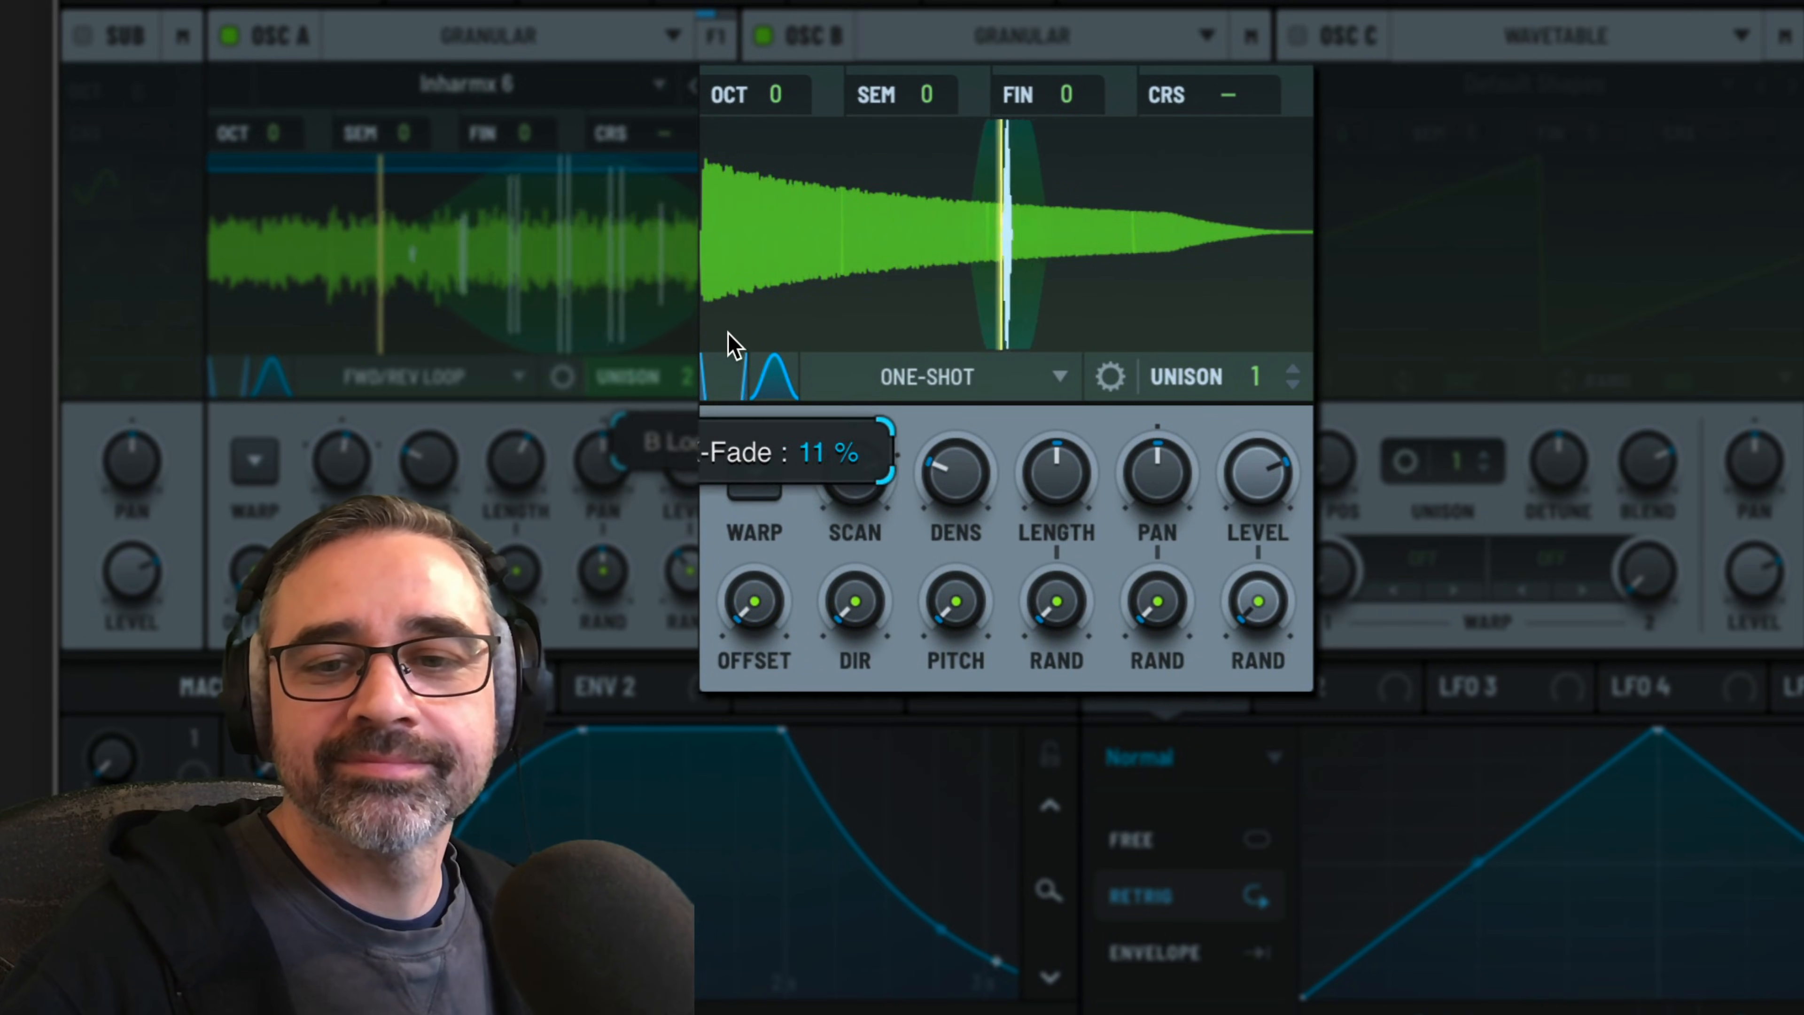
pyautogui.click(998, 379)
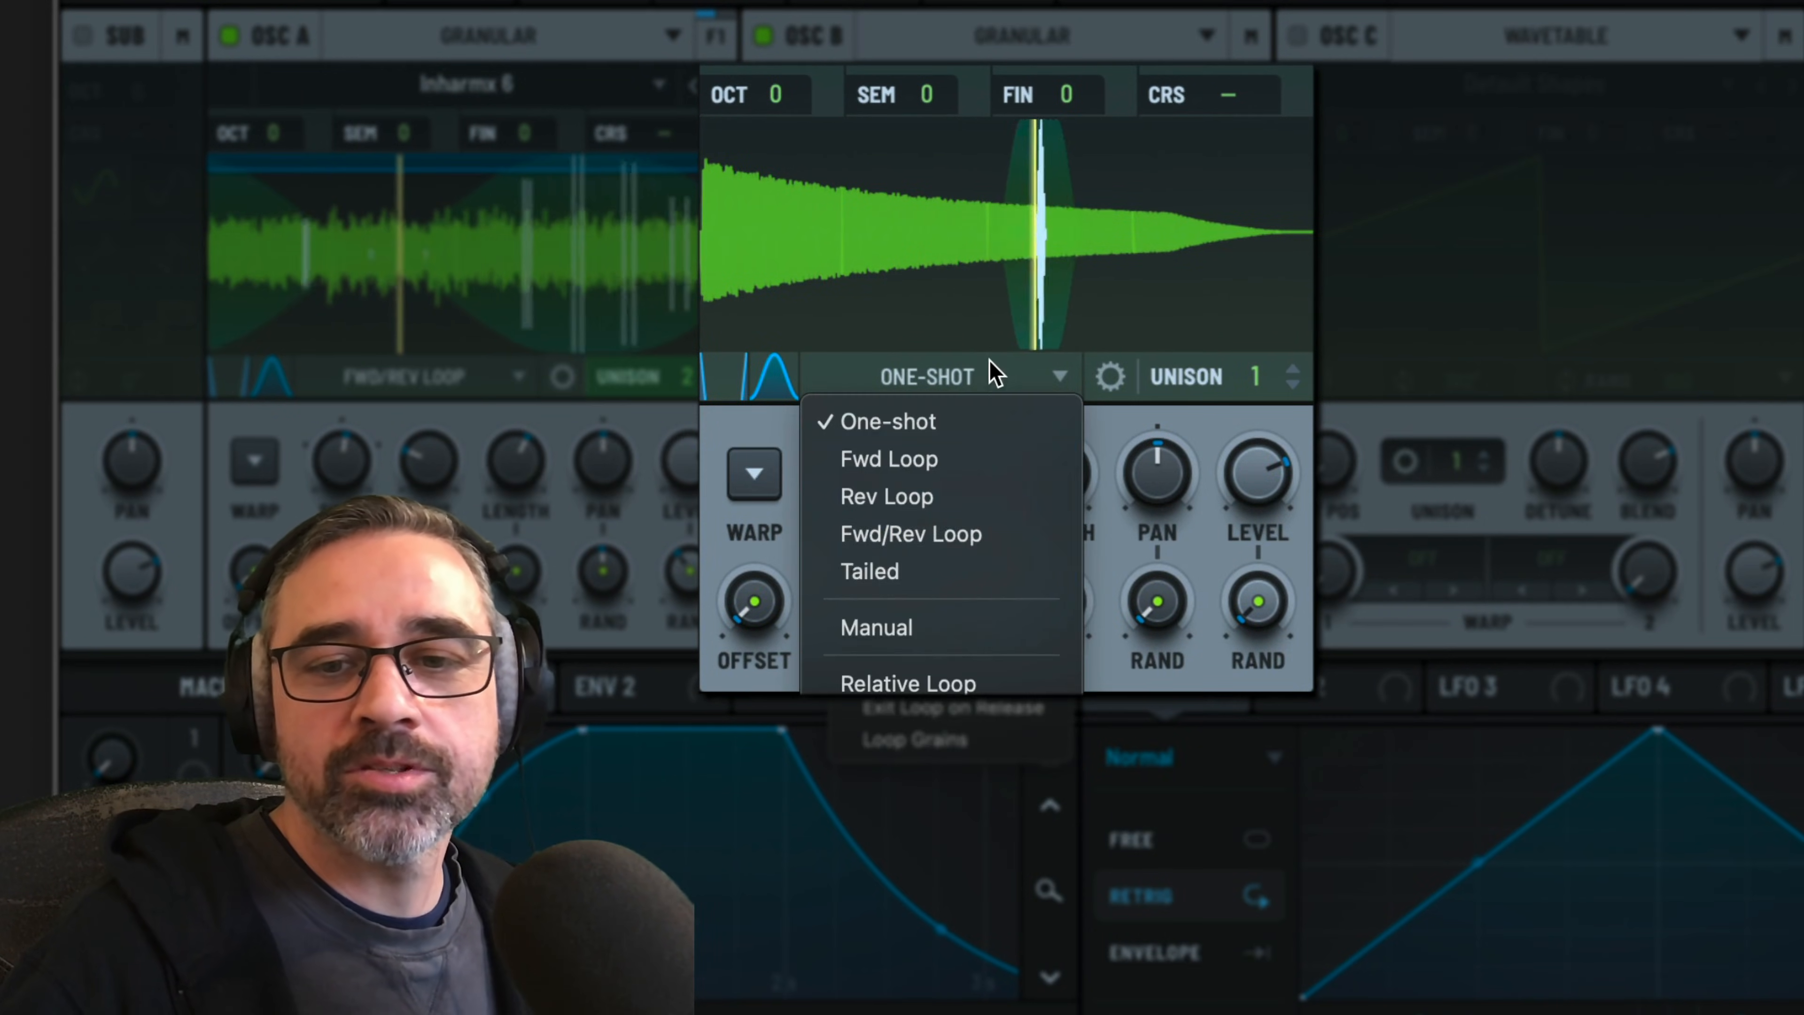
pyautogui.click(943, 520)
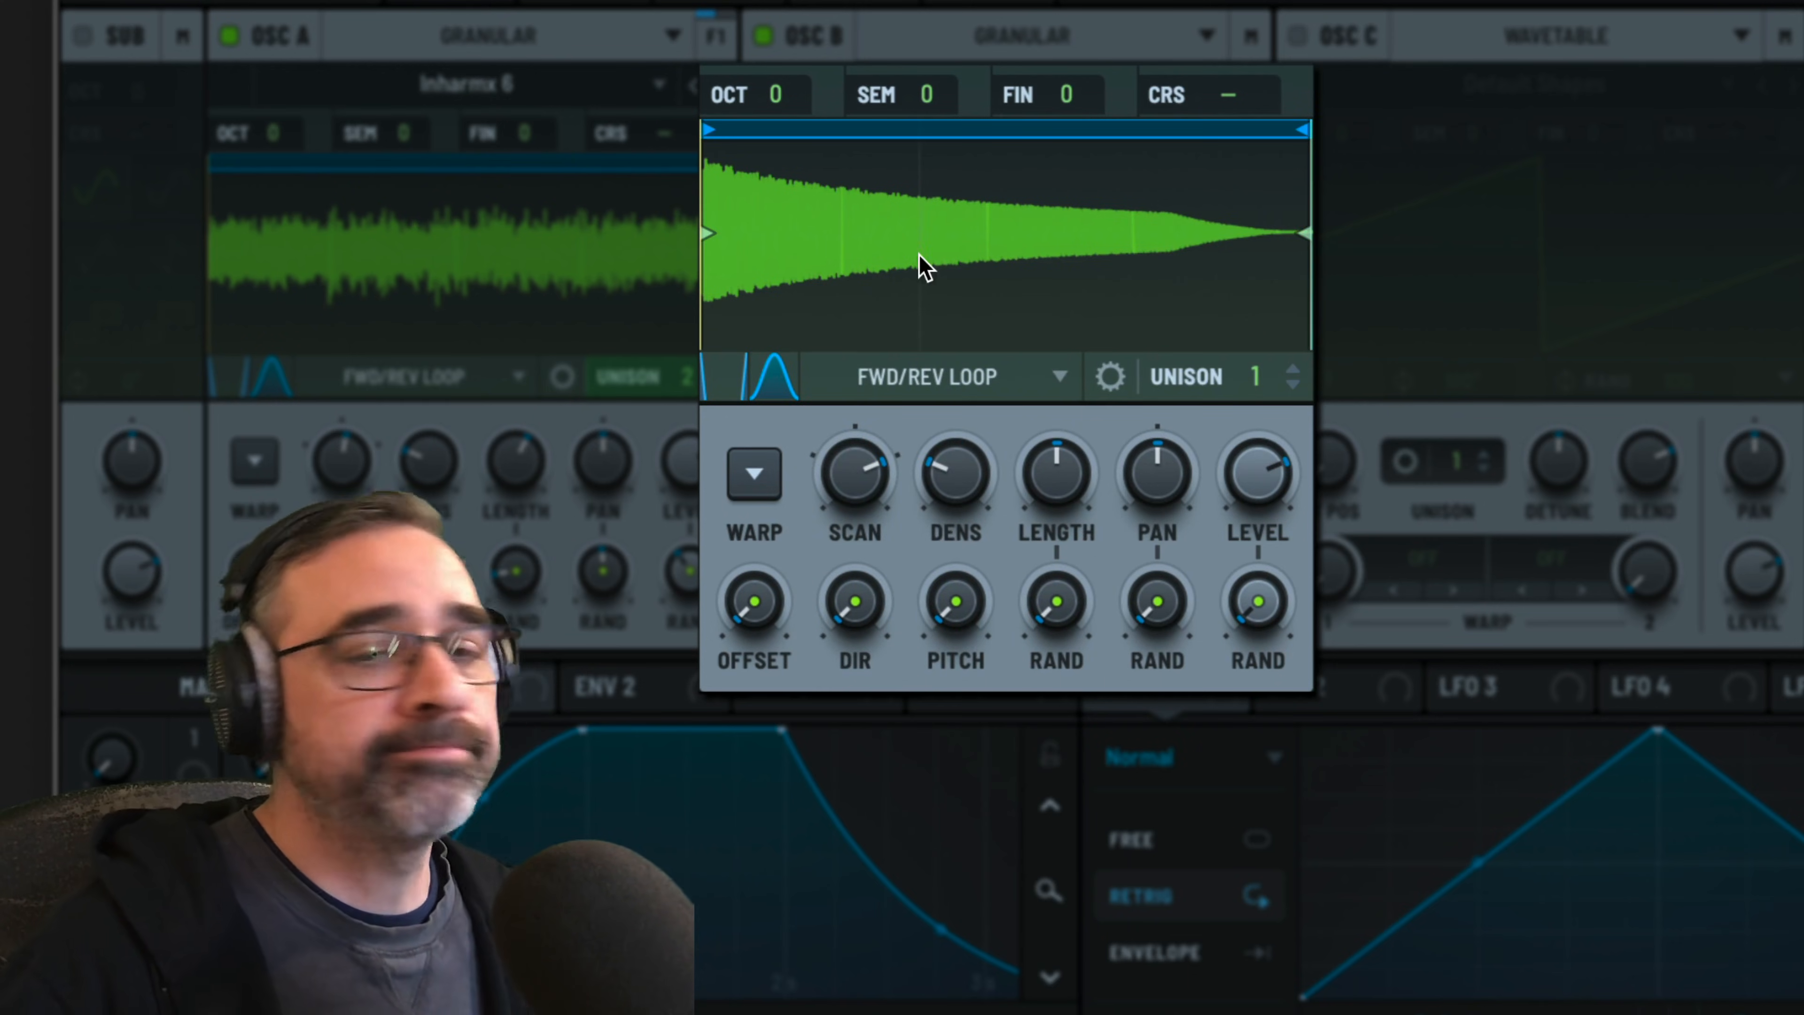
pyautogui.moveTo(708, 127); pyautogui.dragTo(751, 128)
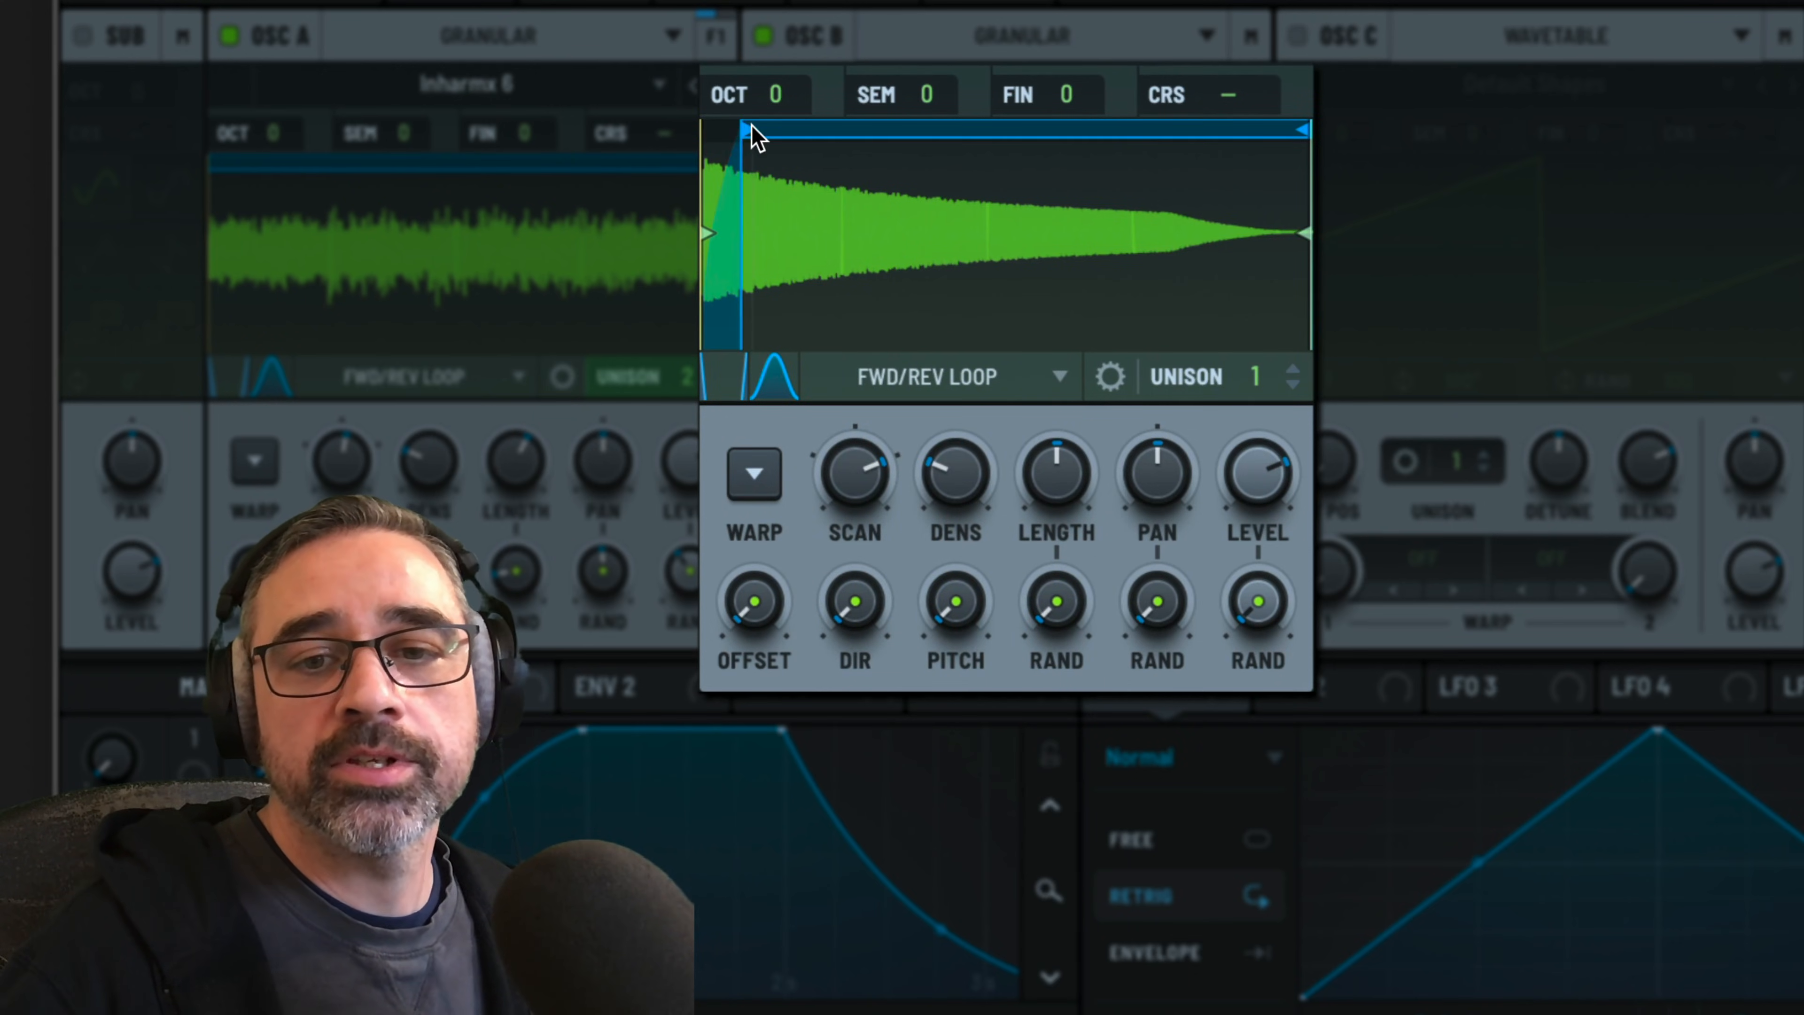
# Shorten oscillator B's loop to a brief region near the sample start and set four unison voices with 0.15 detune
pyautogui.moveTo(1305, 129); pyautogui.dragTo(825, 118)
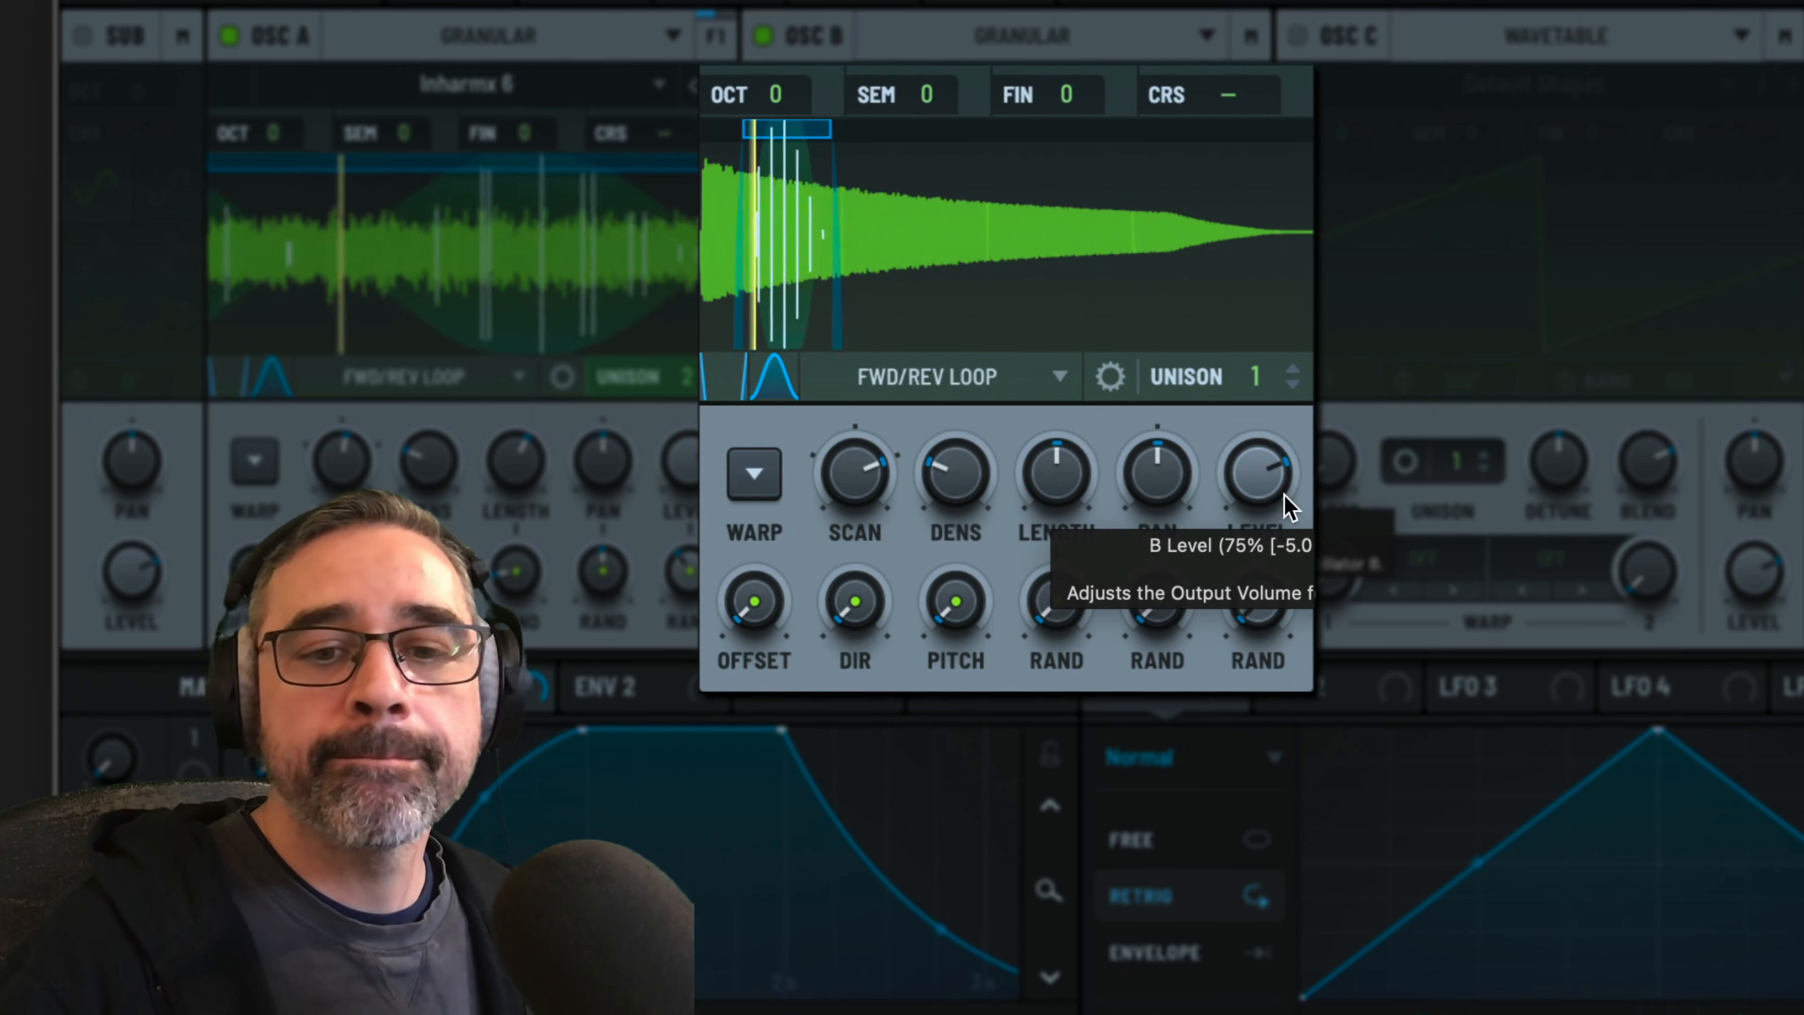
pyautogui.moveTo(1254, 383); pyautogui.dragTo(1259, 263)
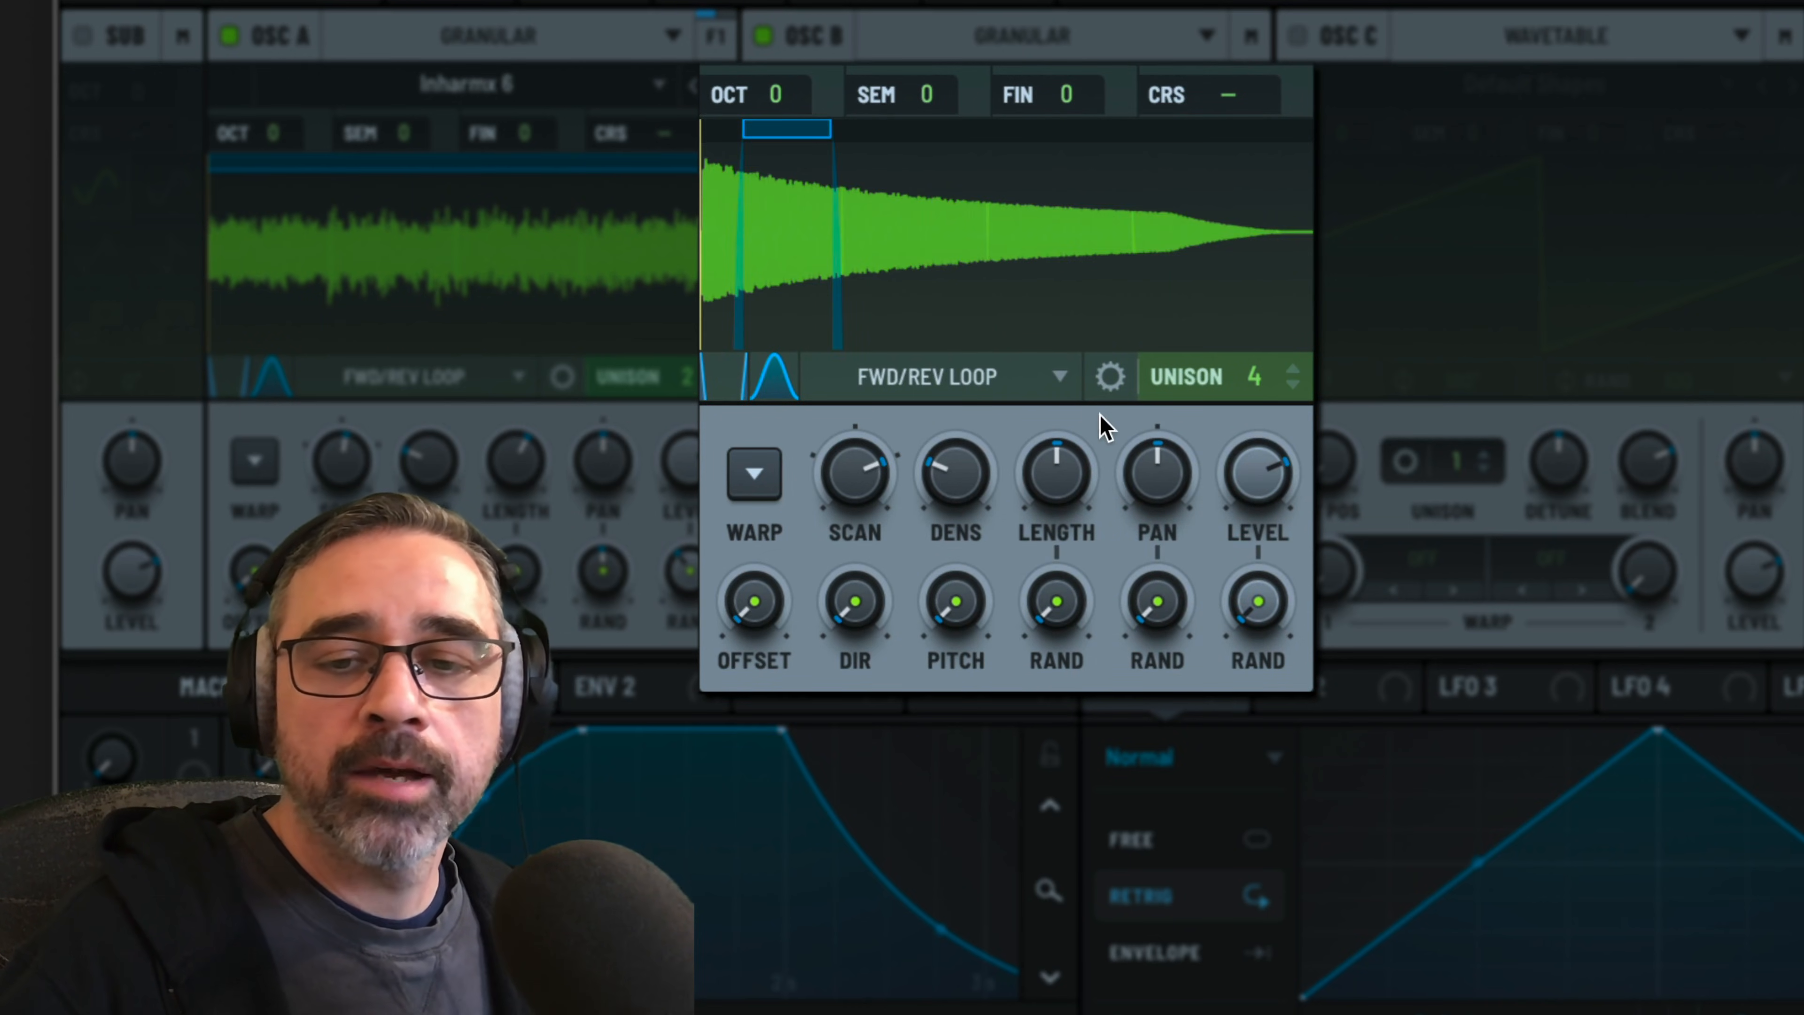
pyautogui.click(1110, 377)
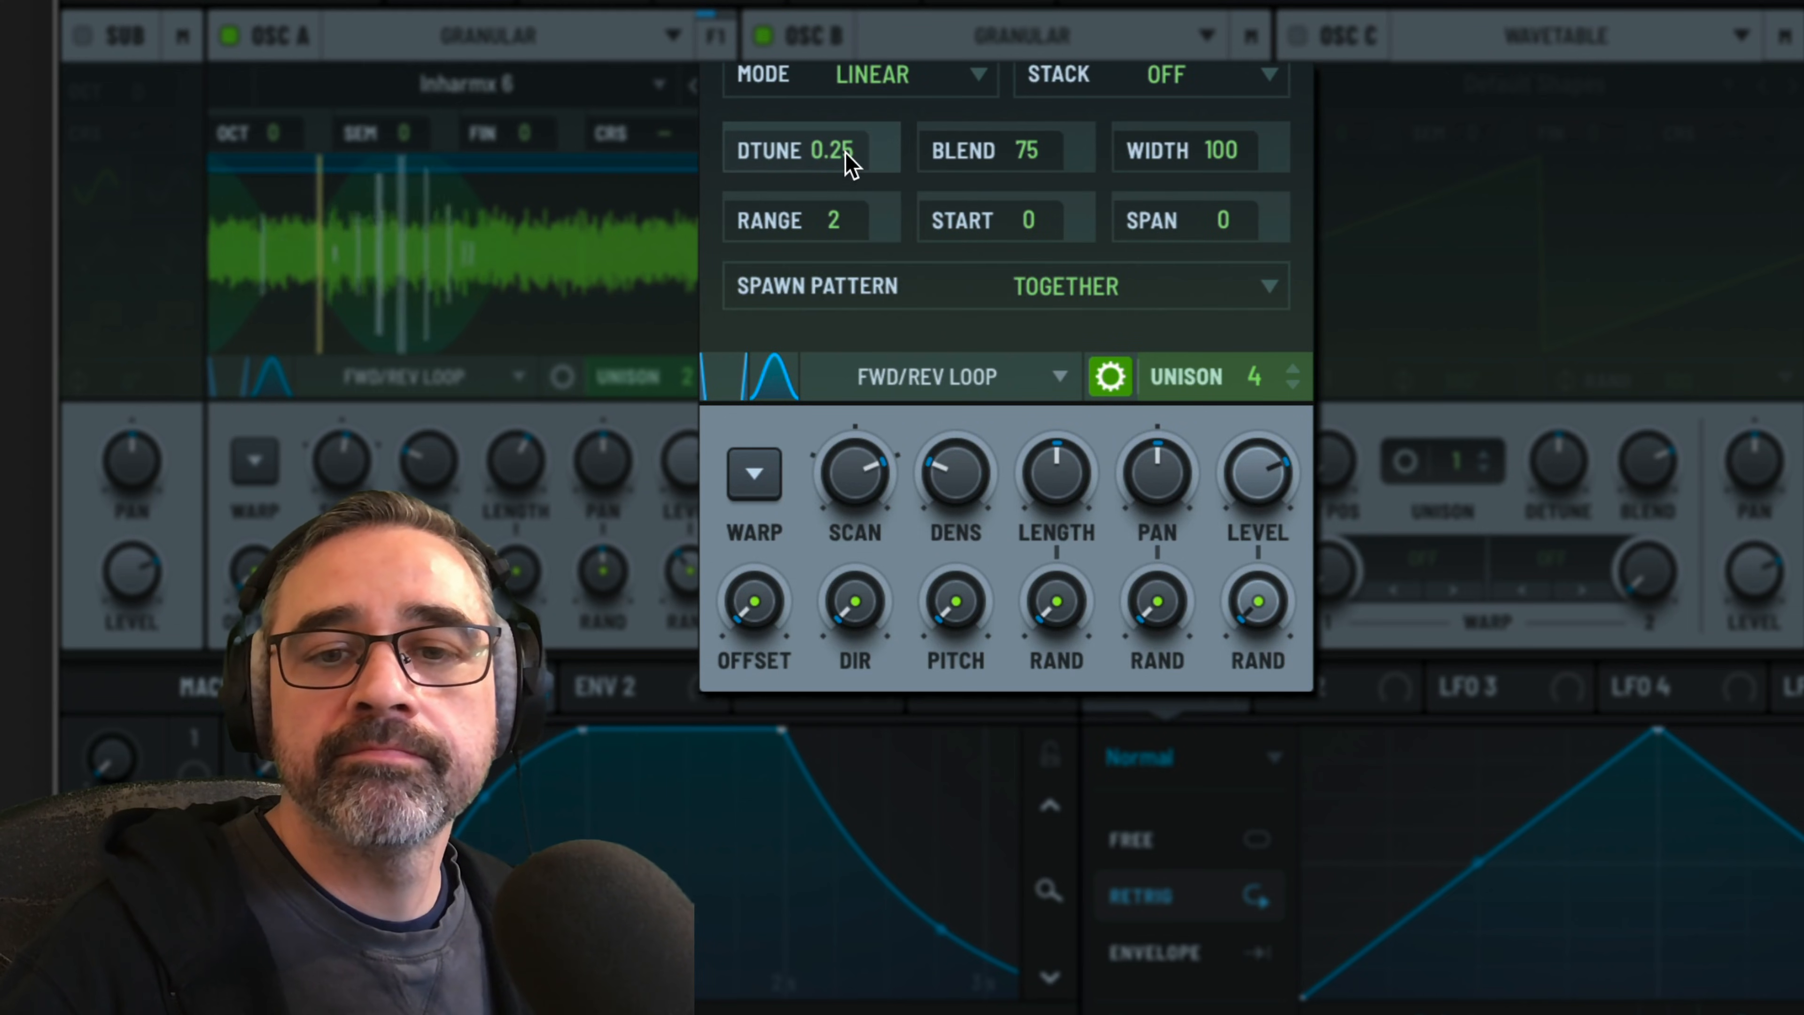
pyautogui.moveTo(850, 165); pyautogui.dragTo(844, 223)
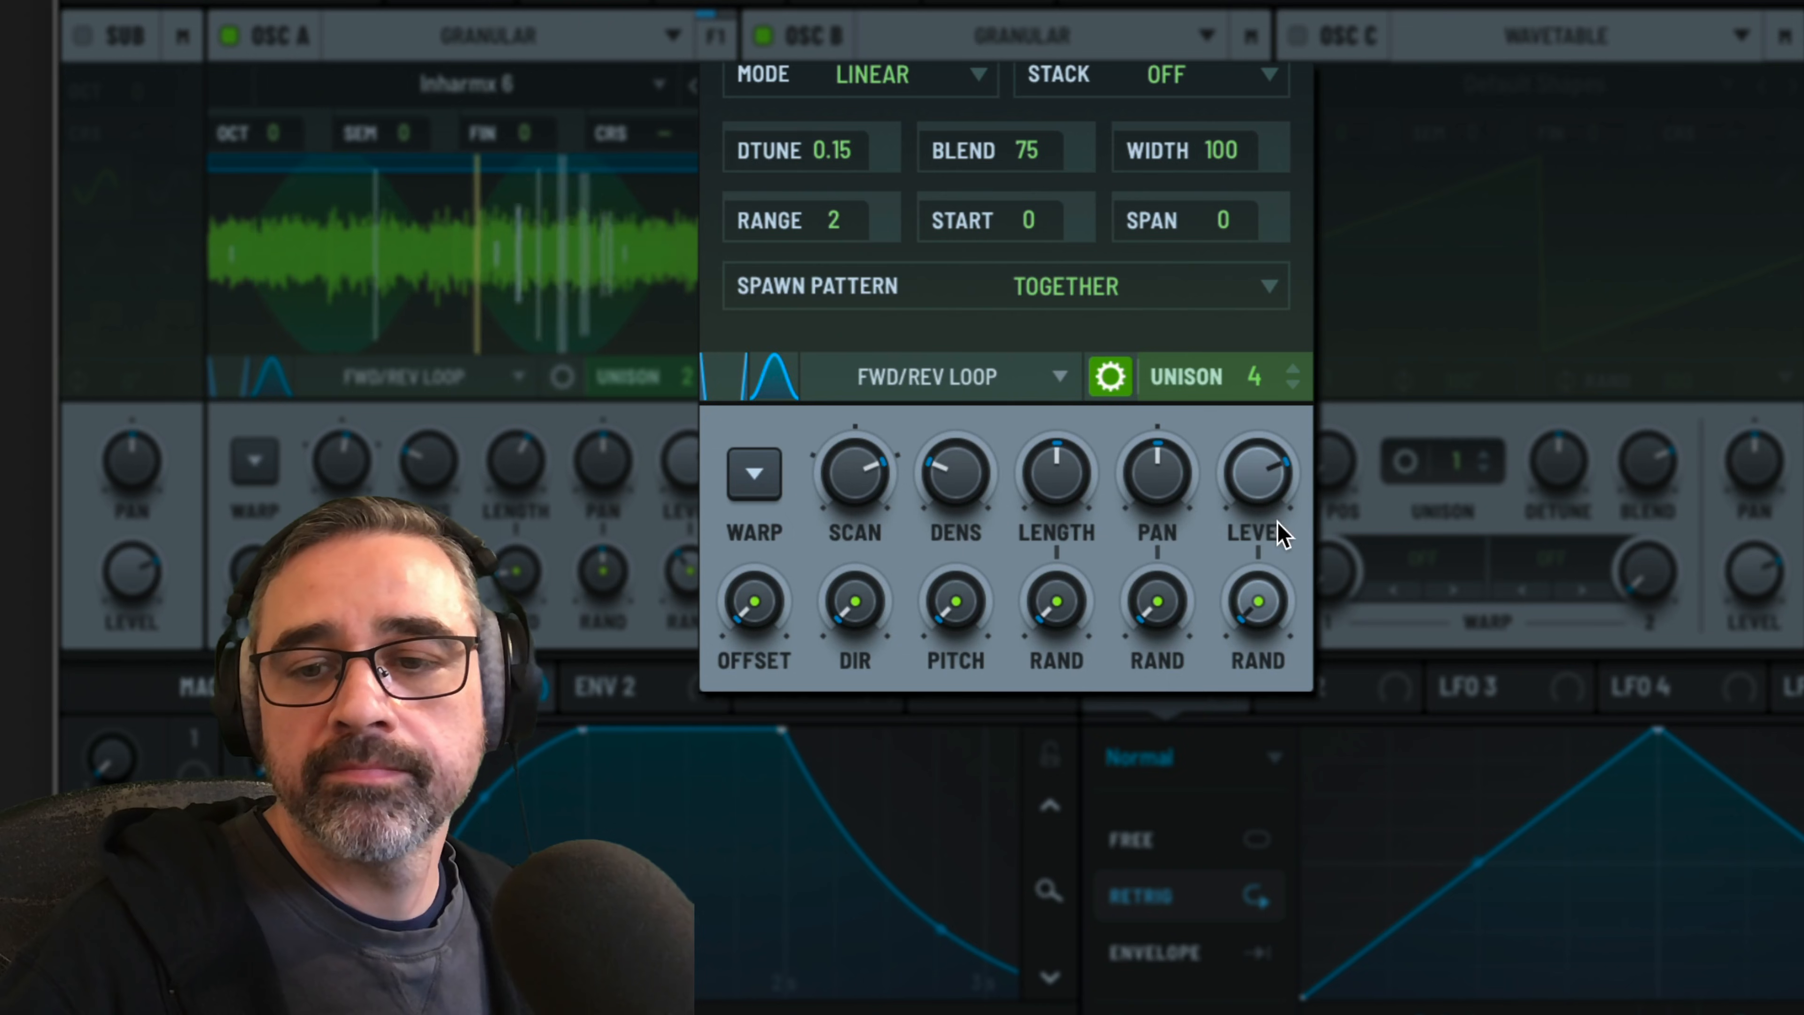
pyautogui.click(1110, 377)
# Set oscillator B's level to 65%, reduce its scan rate, and raise its grain density and length slightly
pyautogui.moveTo(1289, 489); pyautogui.dragTo(1269, 520)
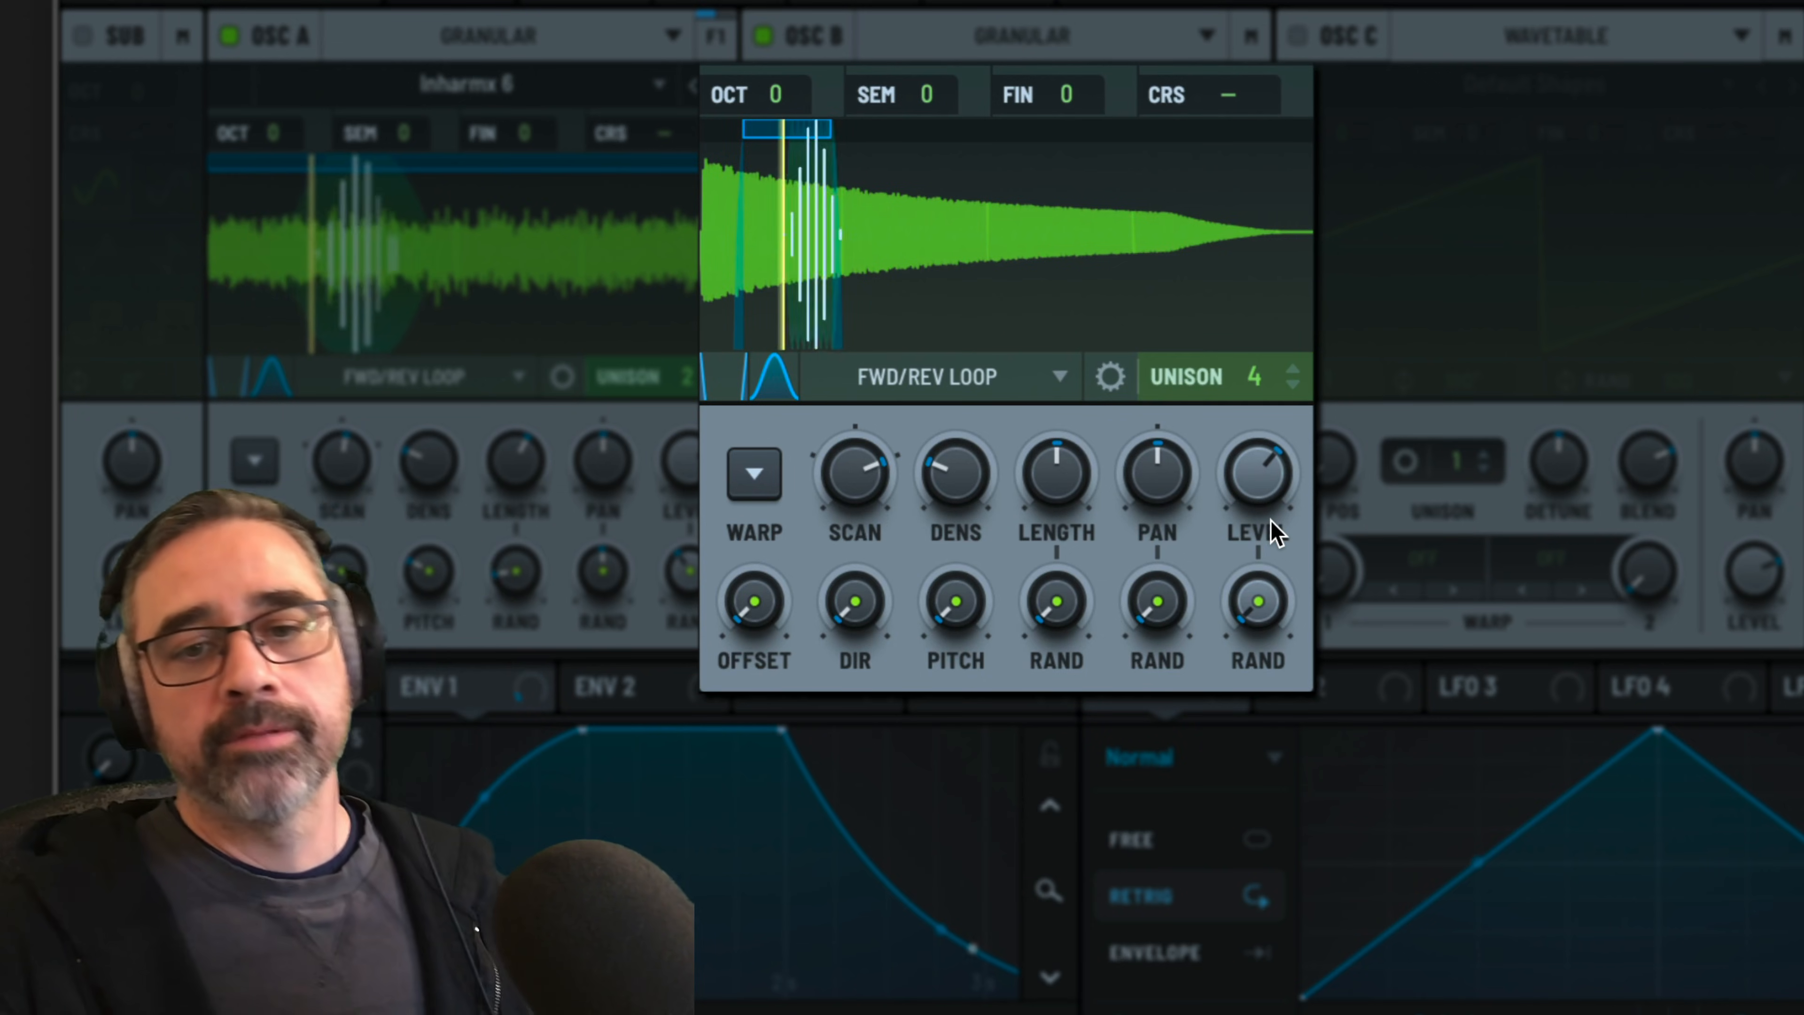
pyautogui.moveTo(1270, 520)
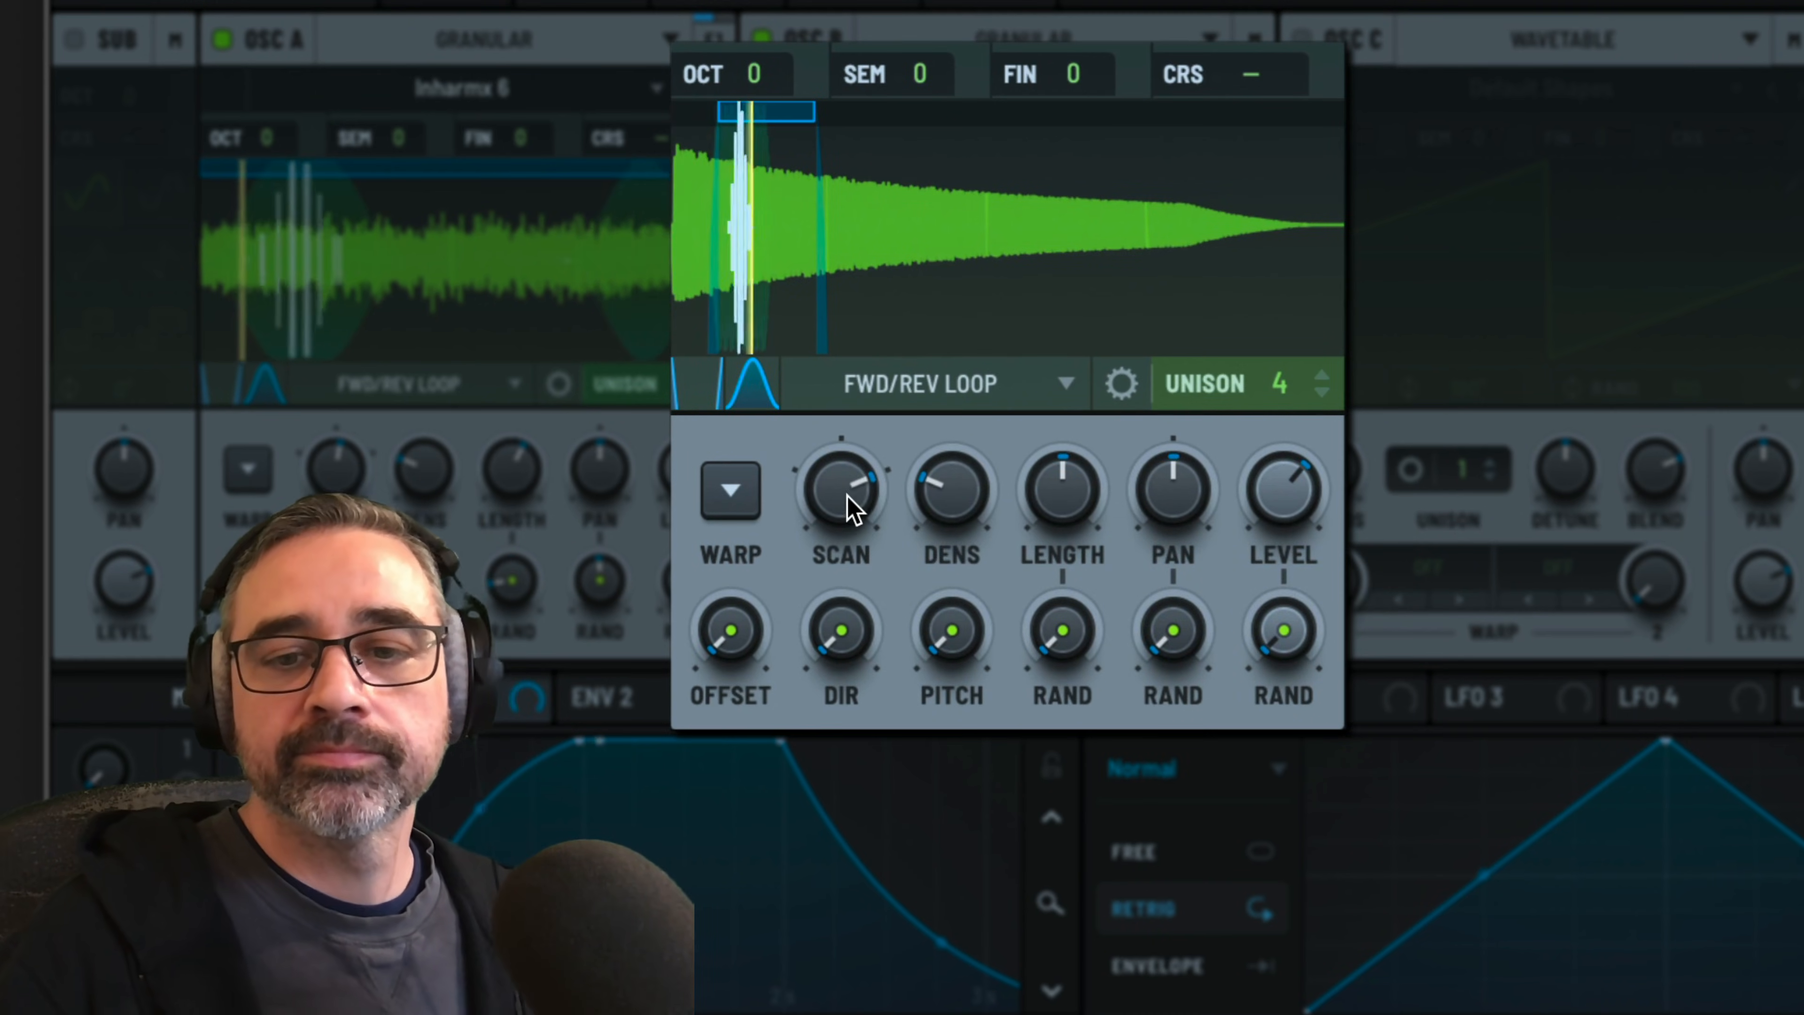
pyautogui.moveTo(855, 510); pyautogui.dragTo(846, 601)
pyautogui.moveTo(955, 513); pyautogui.dragTo(956, 462)
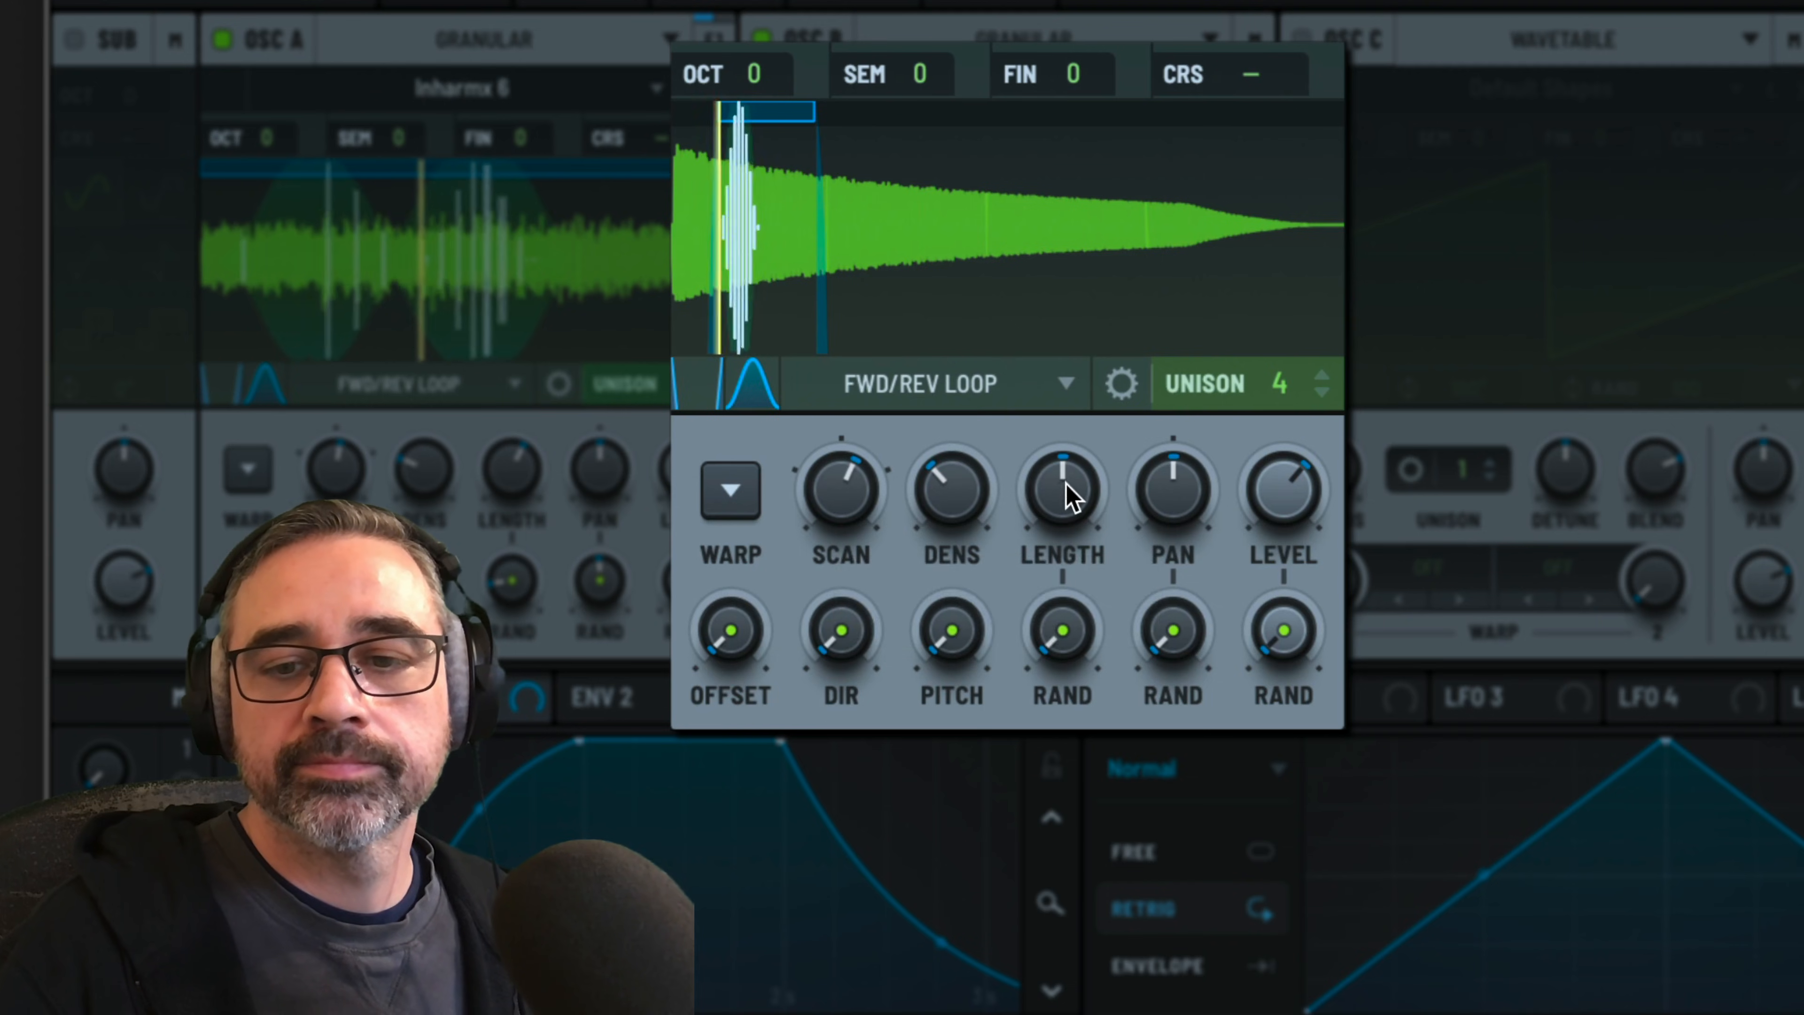
pyautogui.moveTo(1067, 492); pyautogui.dragTo(1059, 455)
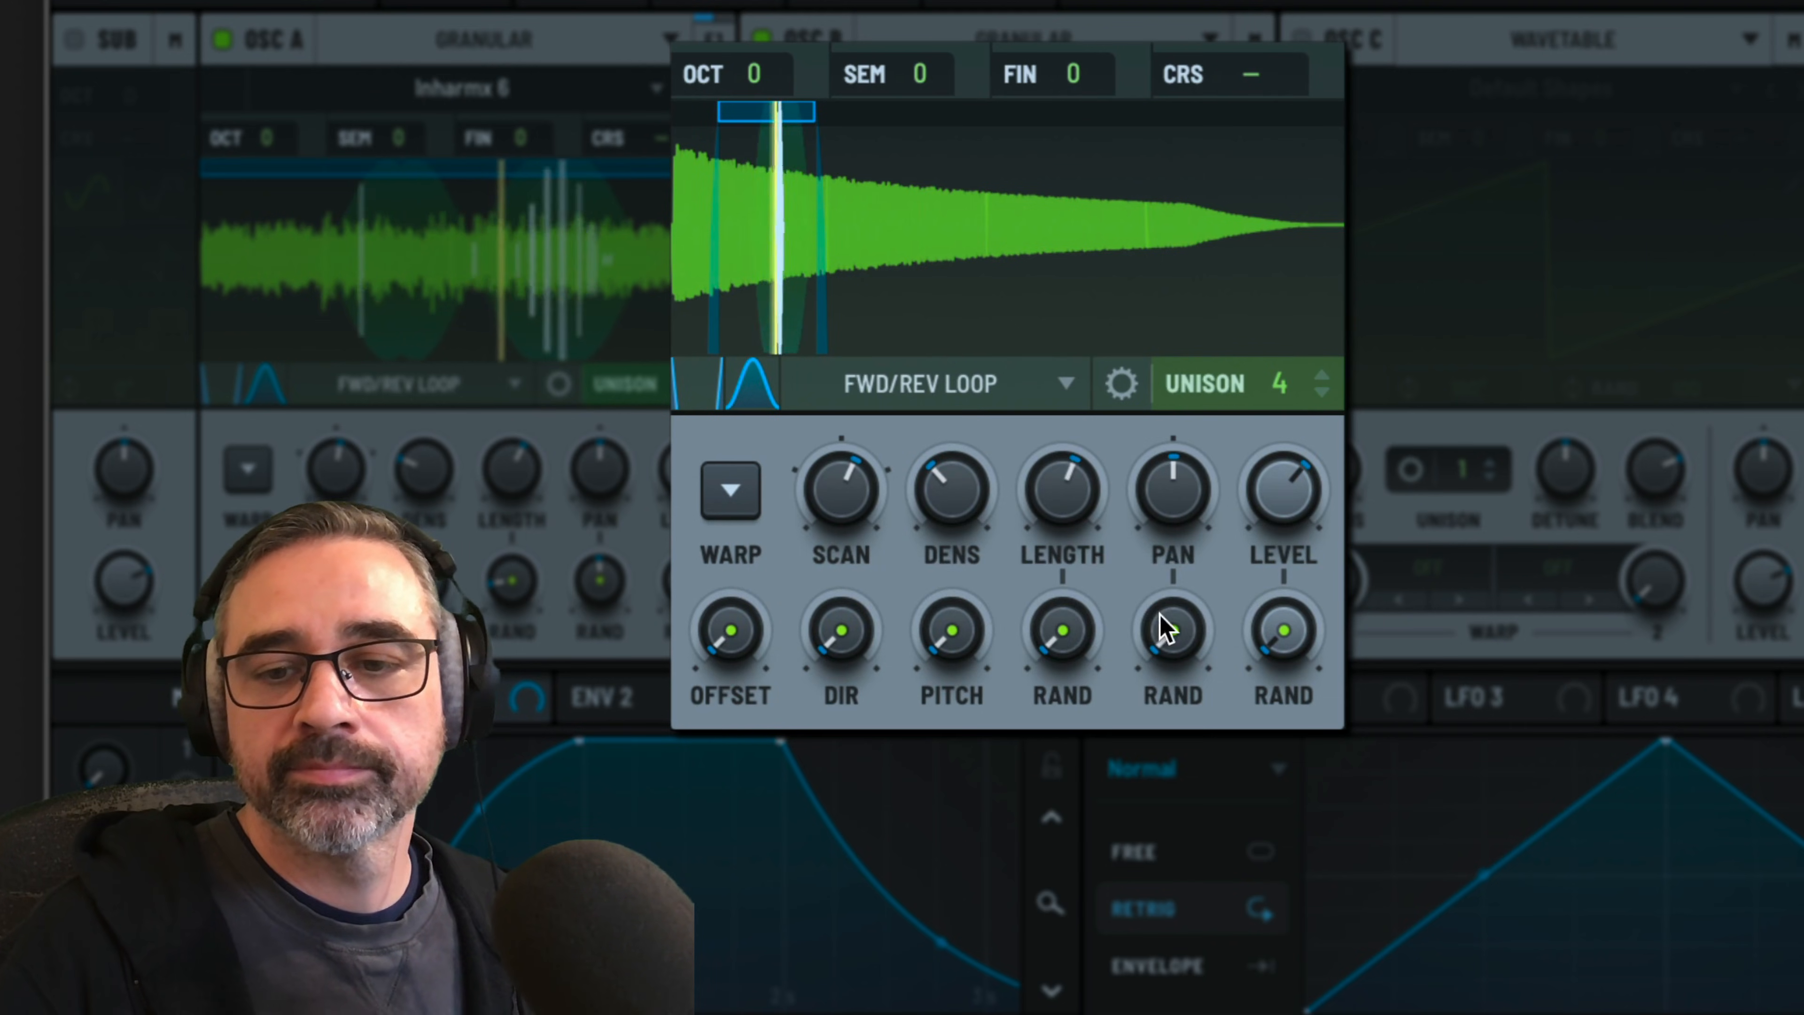
# Add moderate randomization to oscillator B's grain pan, level, length, pitch and direction
pyautogui.moveTo(1162, 626); pyautogui.dragTo(1158, 473)
pyautogui.moveTo(1278, 619); pyautogui.dragTo(1267, 501)
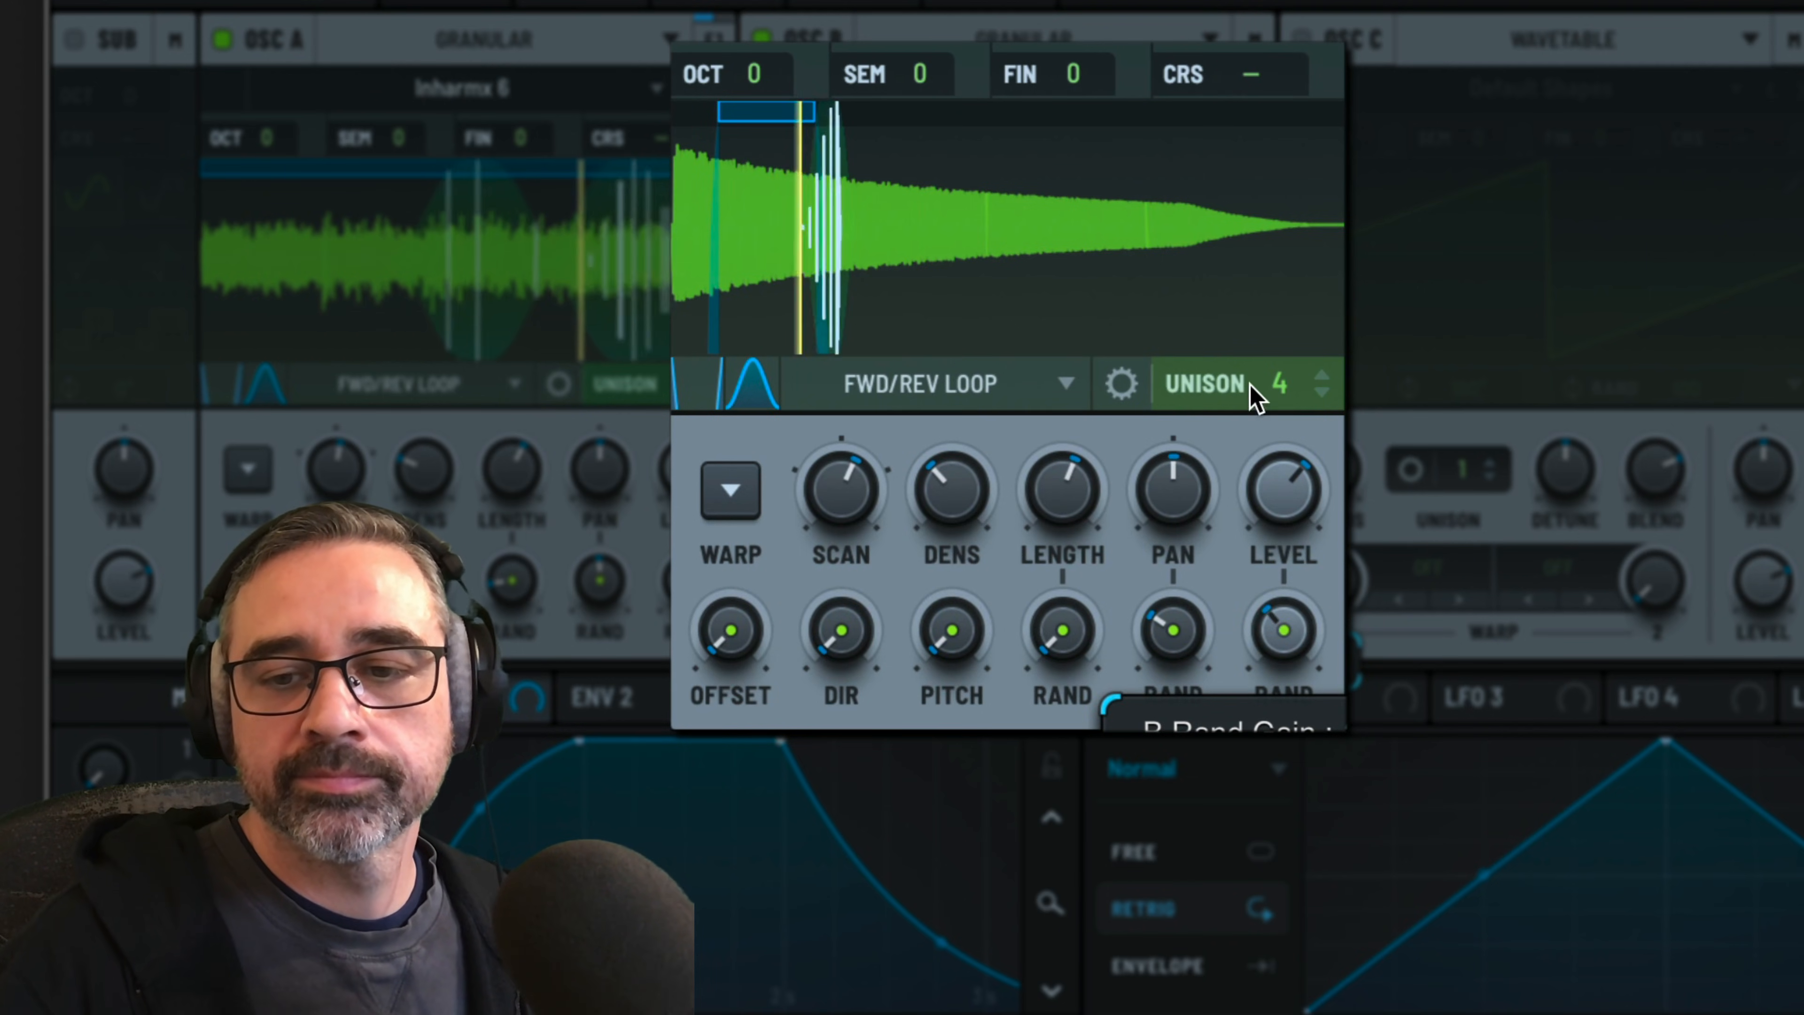
pyautogui.moveTo(1059, 637); pyautogui.dragTo(1057, 571)
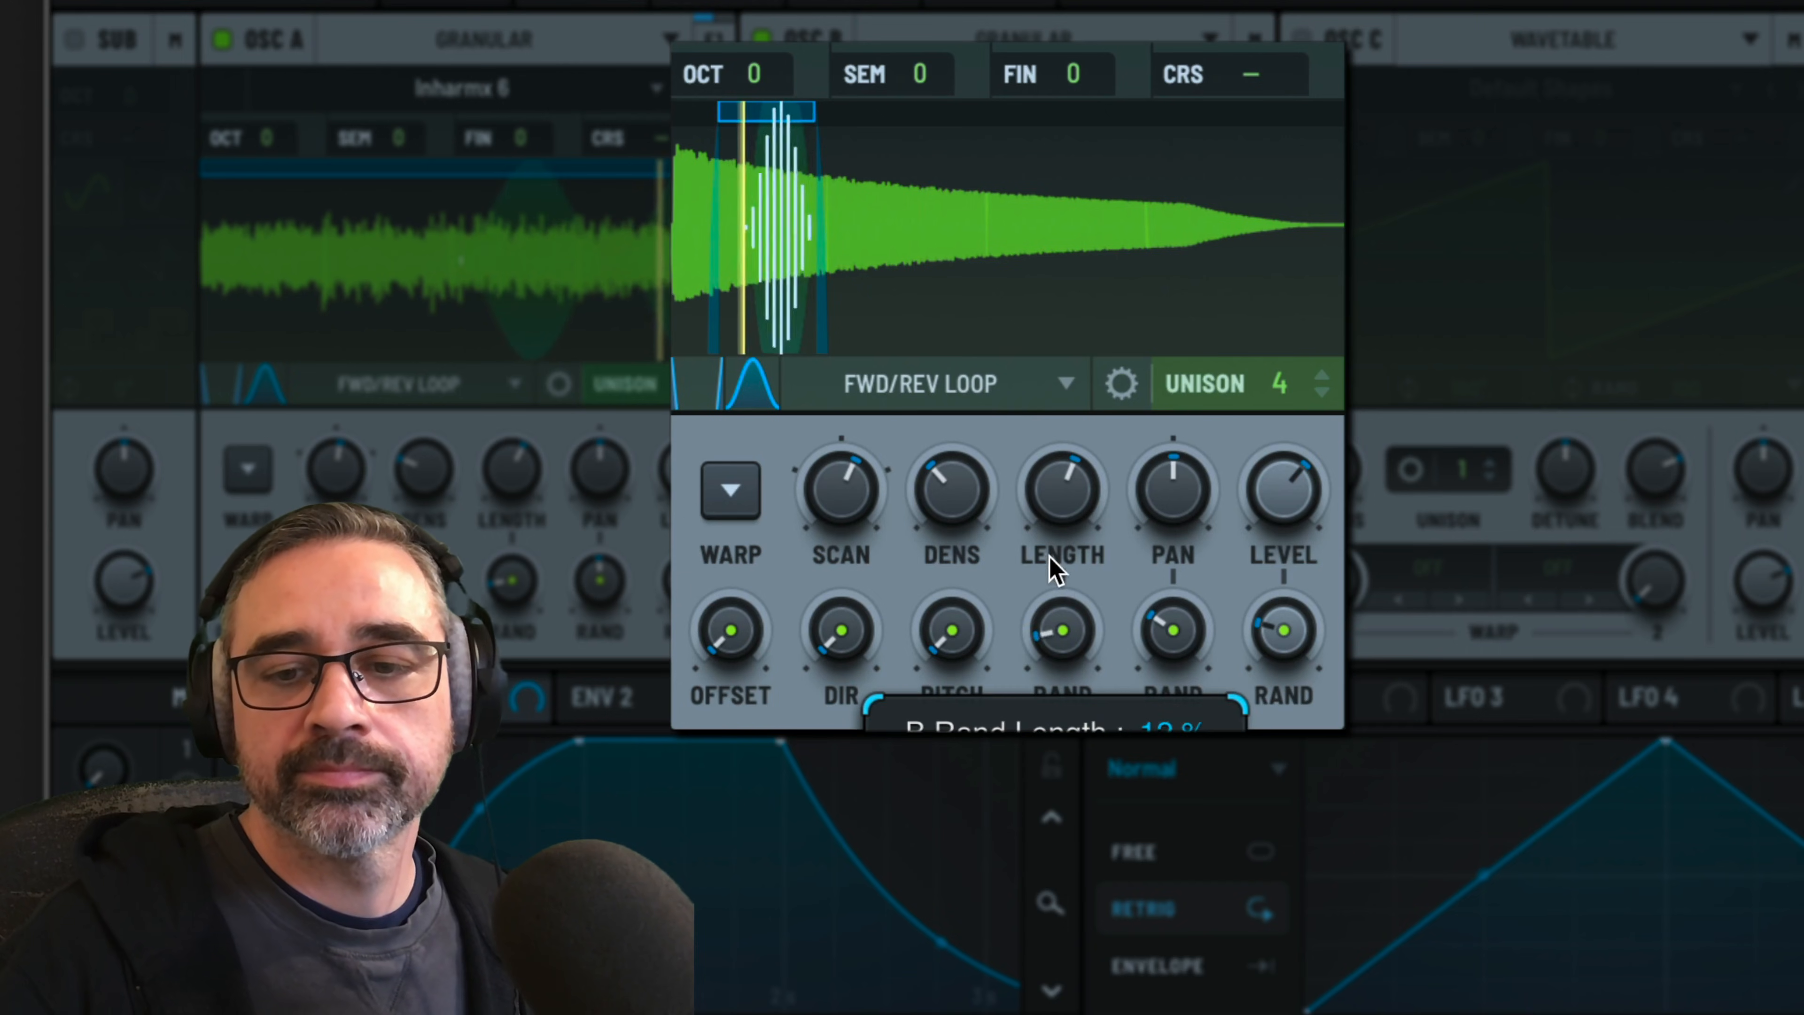
pyautogui.moveTo(1287, 657)
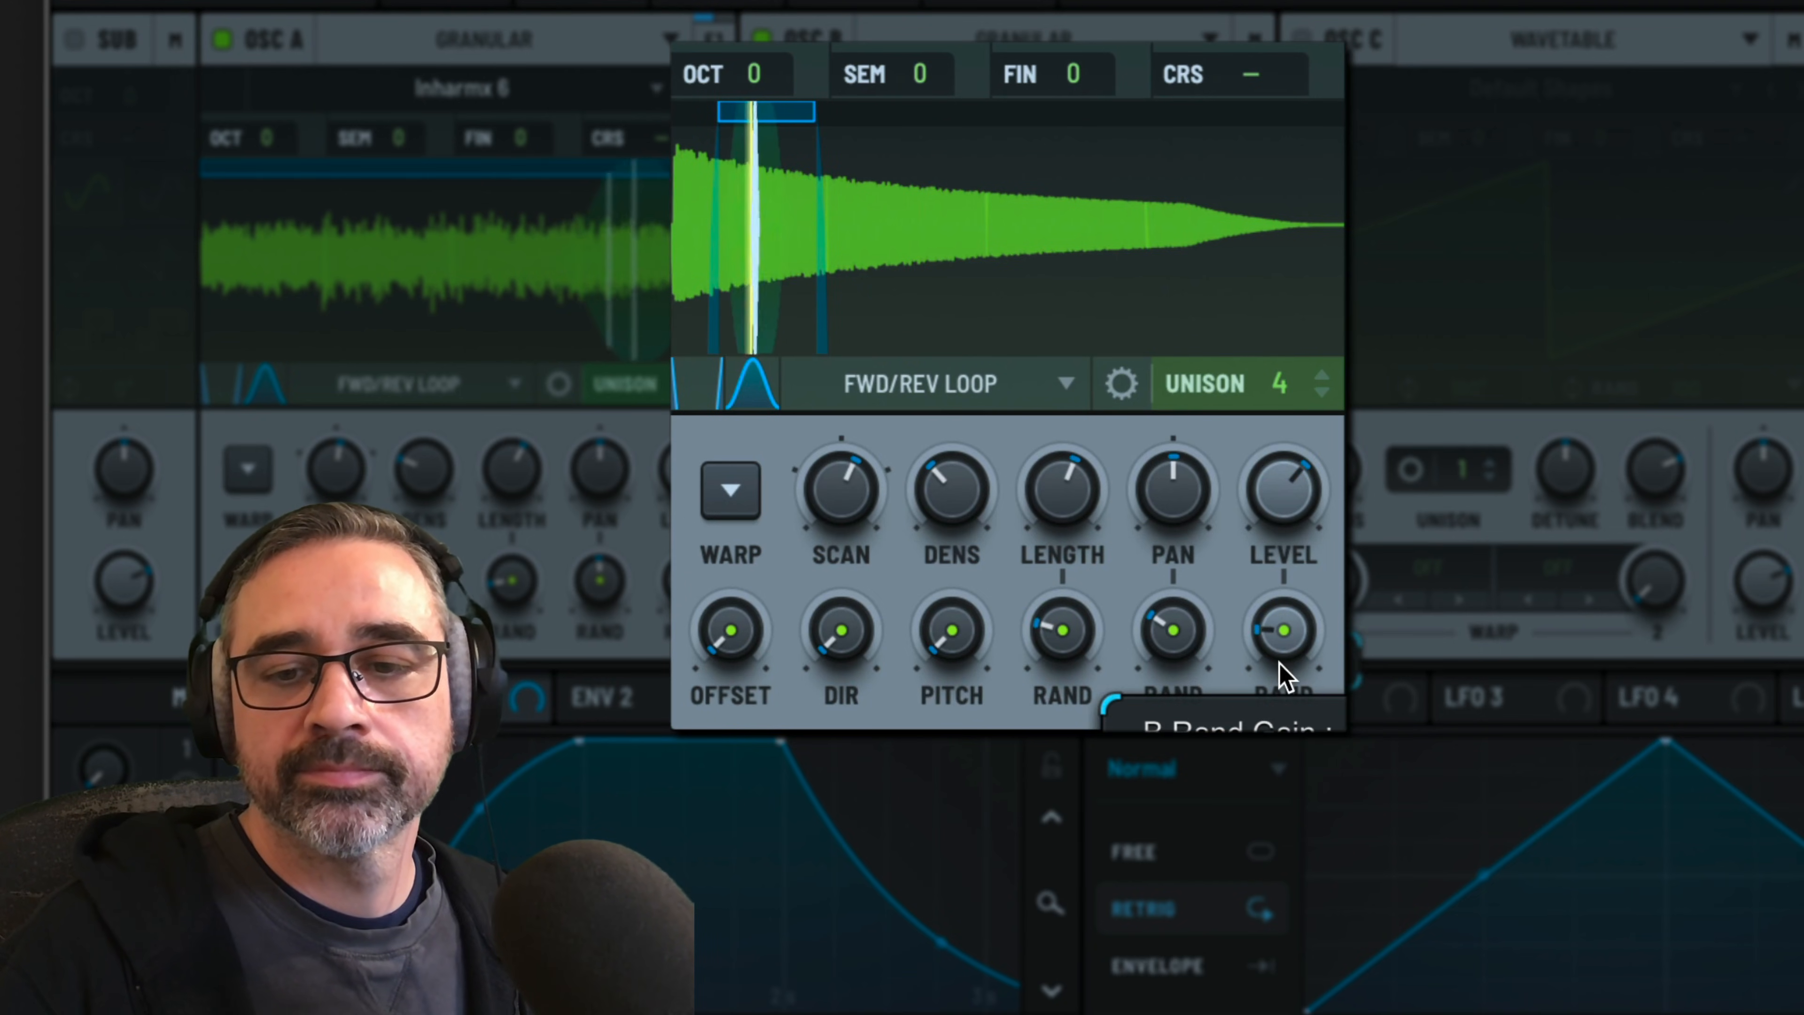
pyautogui.moveTo(937, 669); pyautogui.dragTo(934, 596)
pyautogui.moveTo(835, 633); pyautogui.dragTo(810, 437)
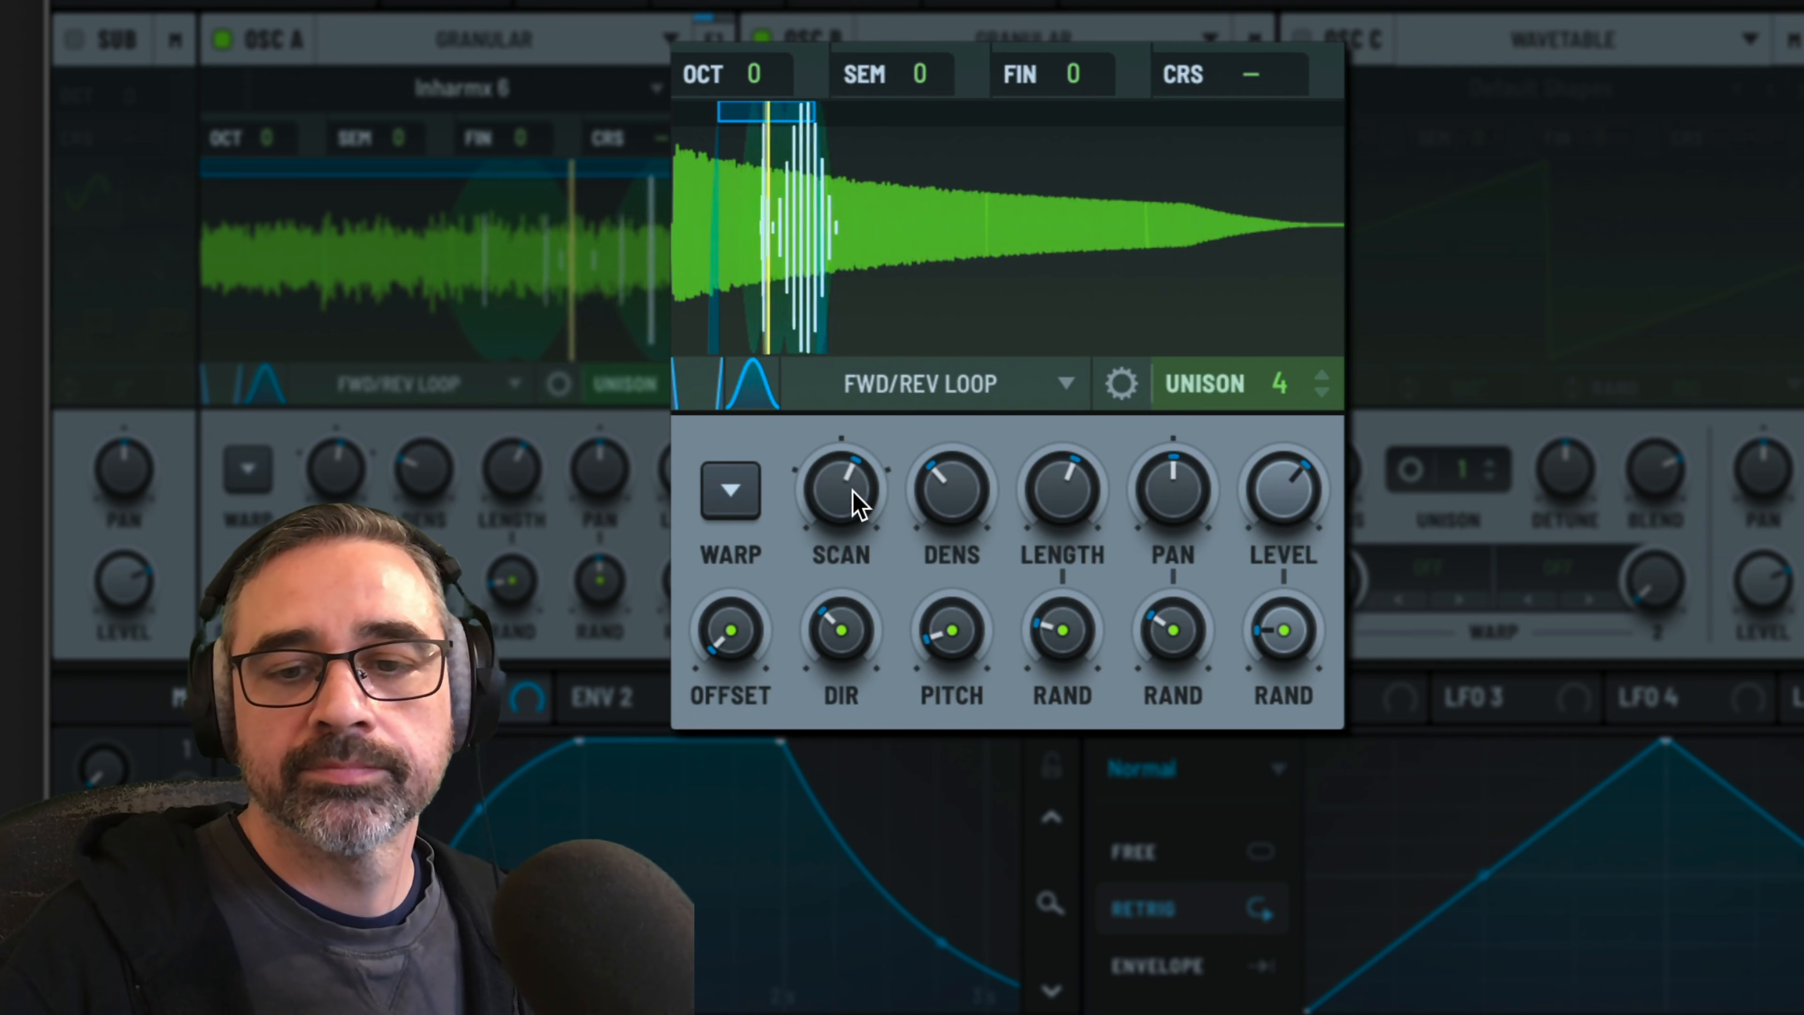
# Fine-tune oscillator B's scan rate and density, and lower oscillator A's level slightly to balance the two
pyautogui.moveTo(856, 506)
pyautogui.moveTo(851, 499); pyautogui.dragTo(836, 502)
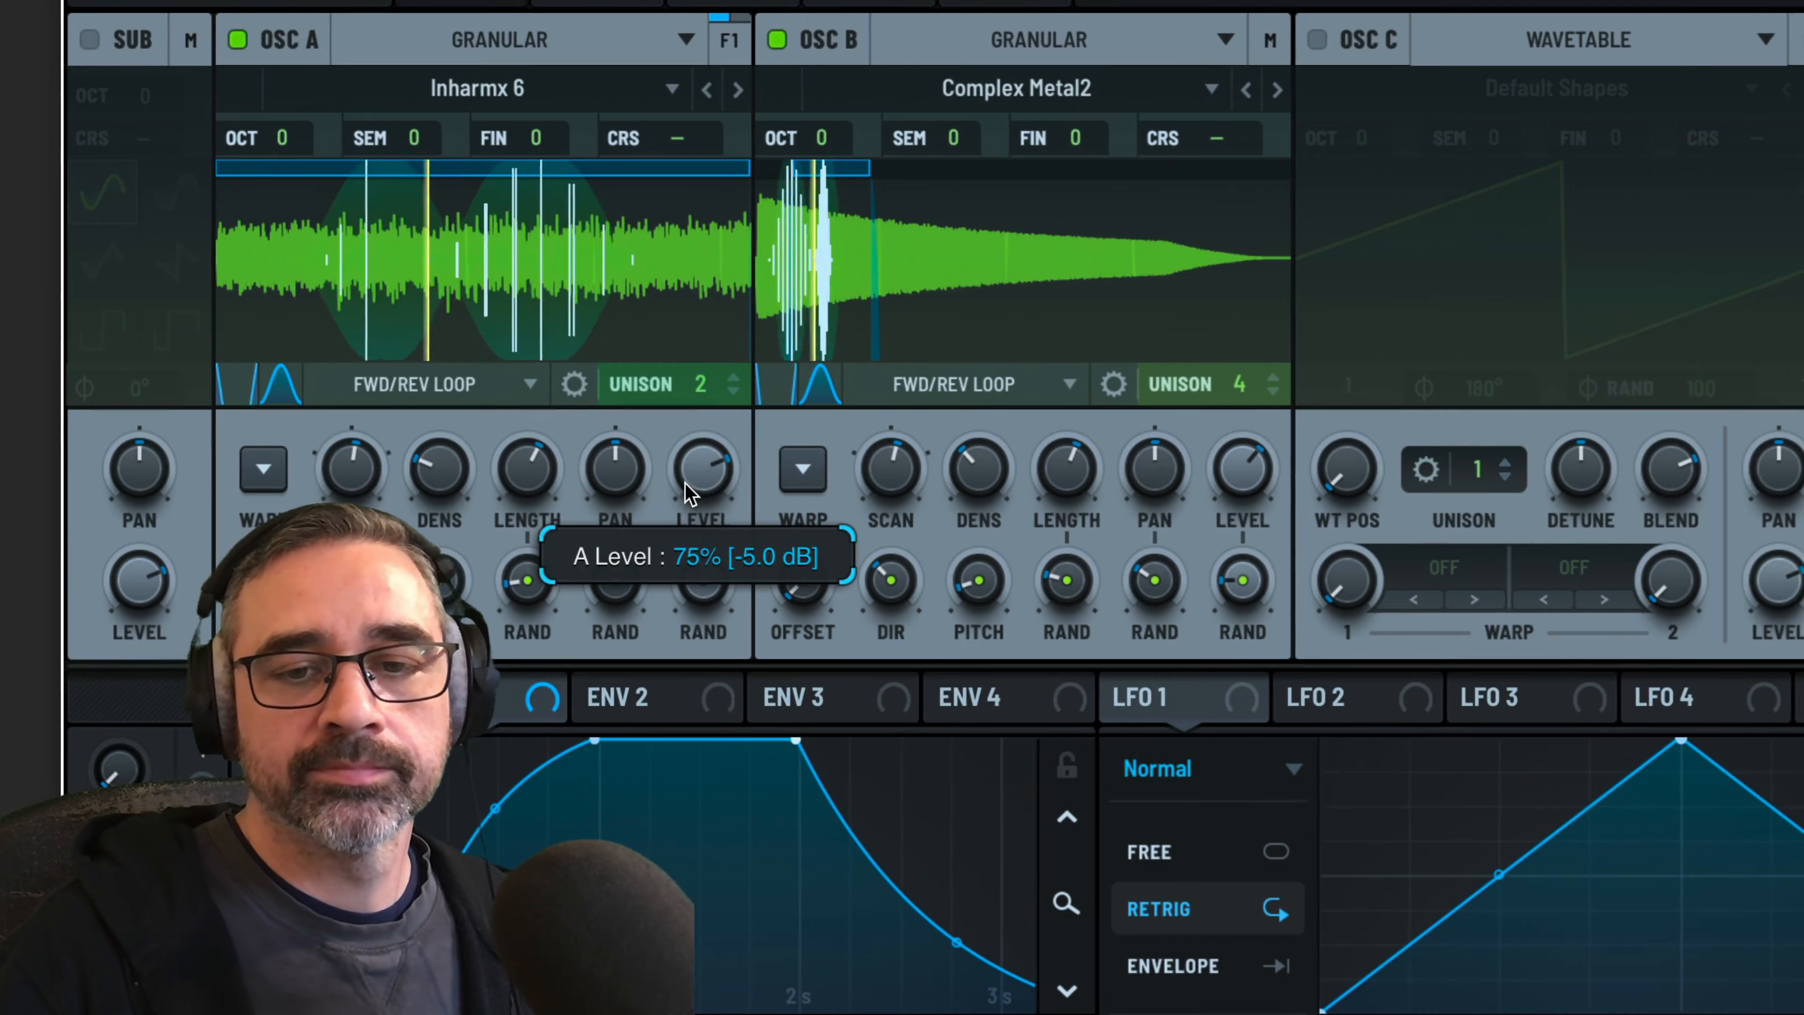
pyautogui.moveTo(669, 484); pyautogui.dragTo(667, 505)
pyautogui.moveTo(856, 506); pyautogui.dragTo(855, 521)
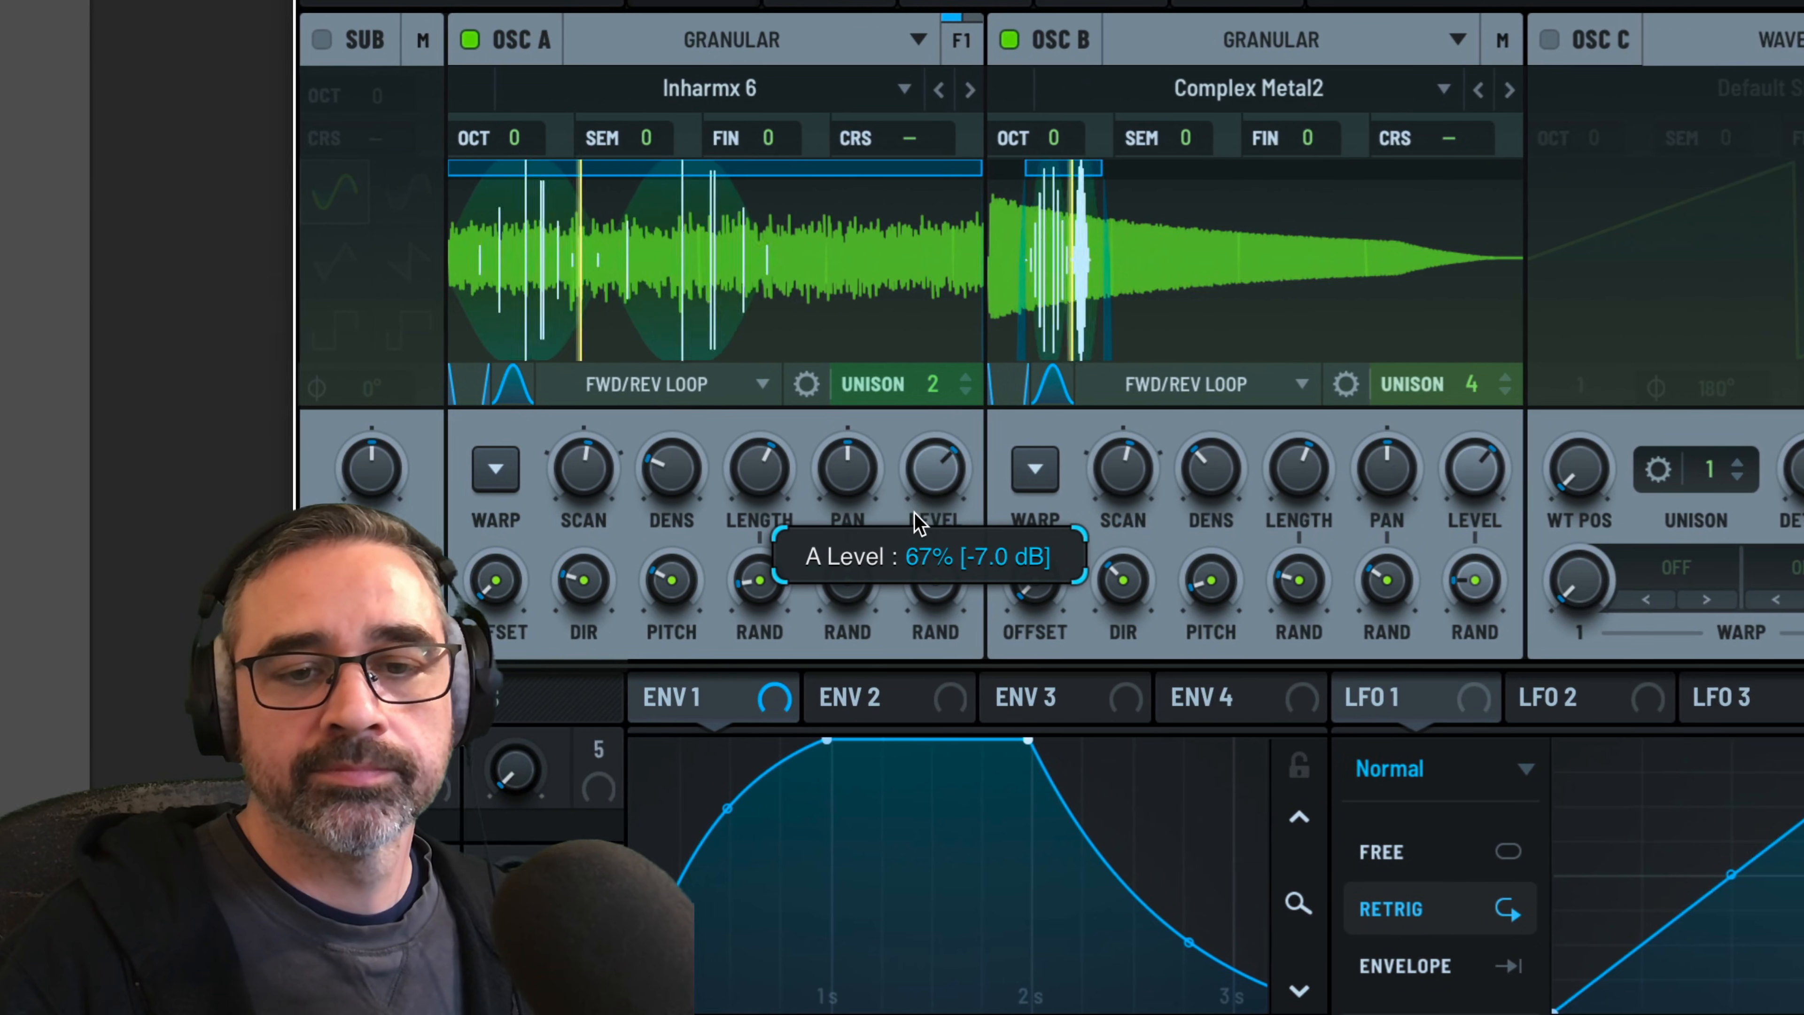
pyautogui.moveTo(981, 522); pyautogui.dragTo(979, 508)
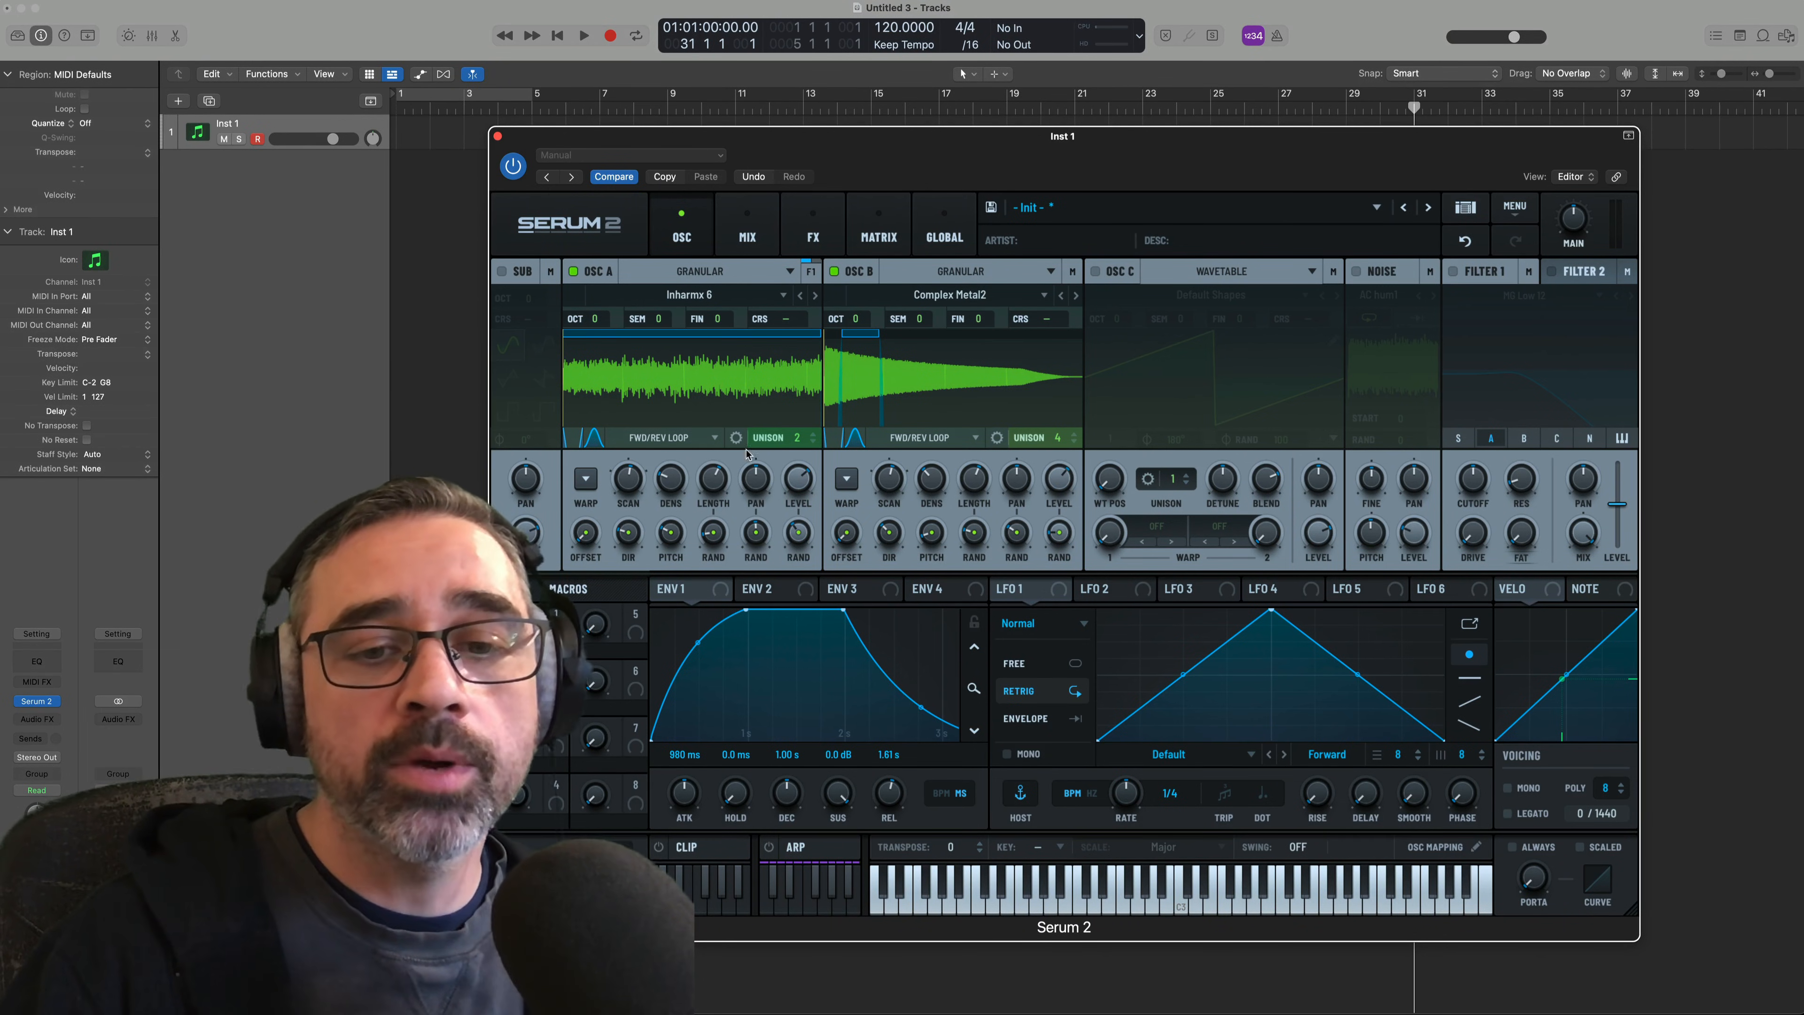
# Assign an HPF filter as oscillator A's first warp, raise its amount slightly, and set the oscillator's level to 67%
pyautogui.click(586, 478)
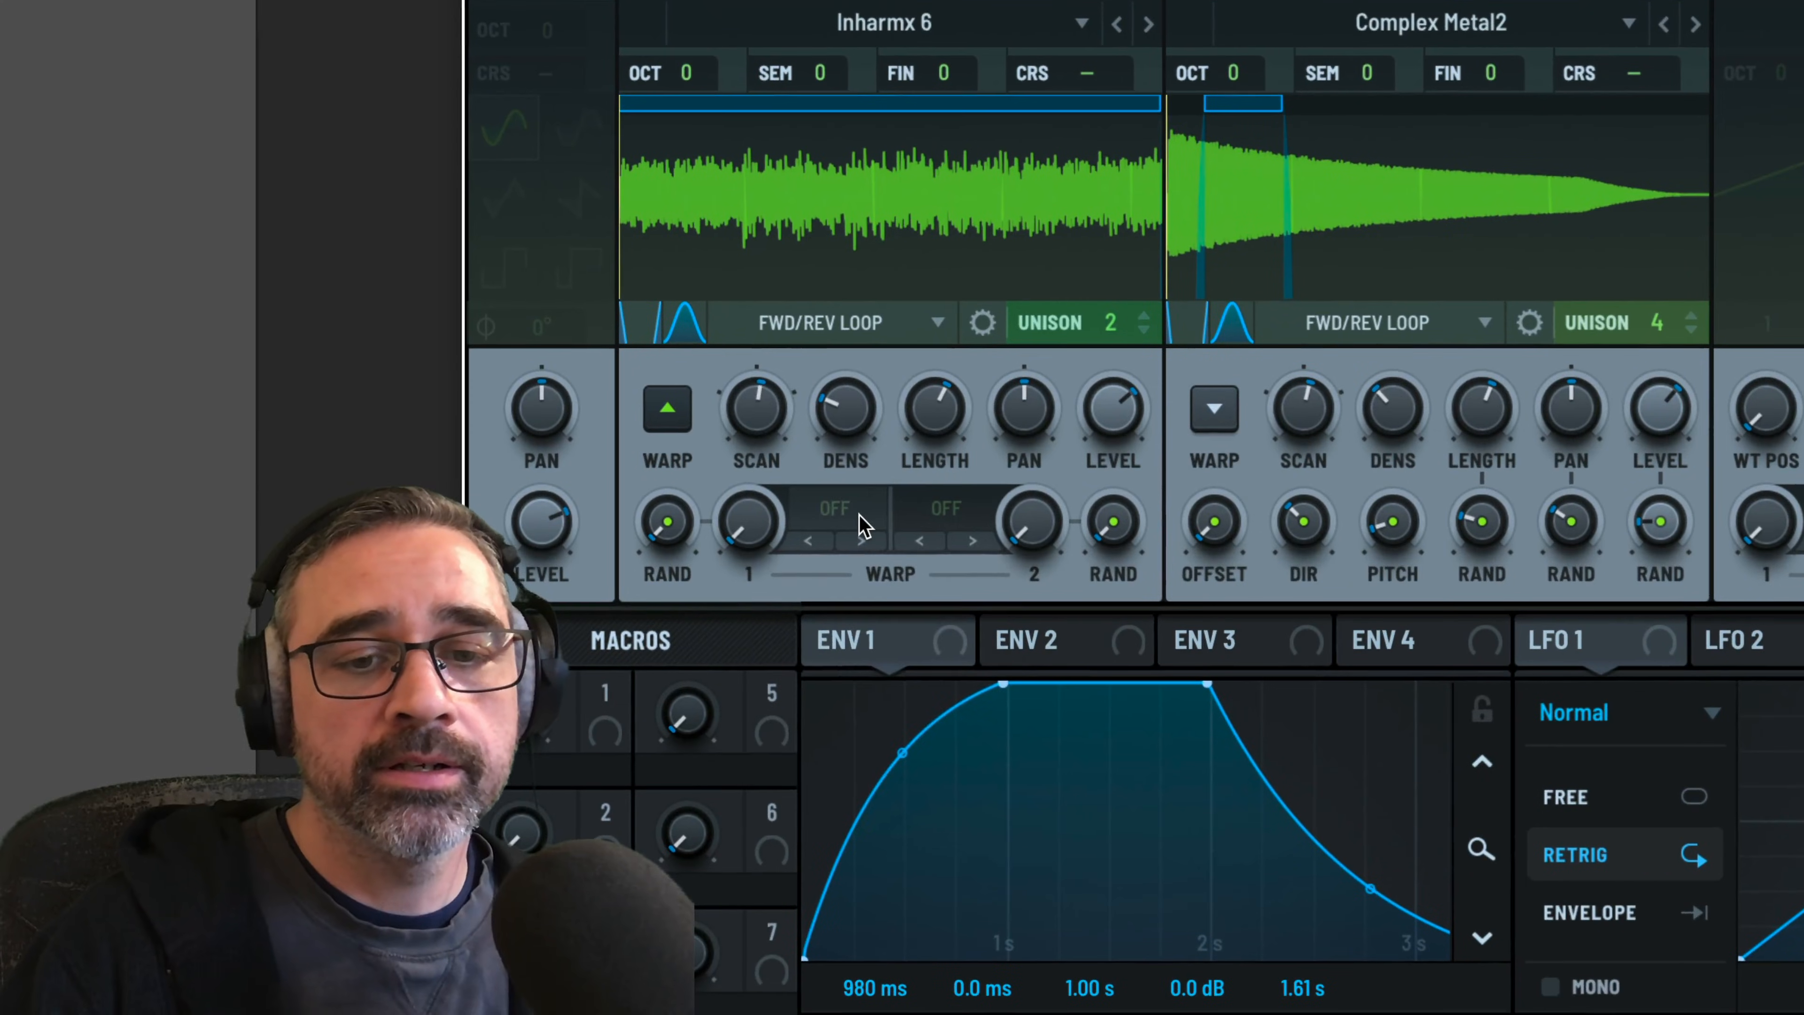
pyautogui.click(830, 525)
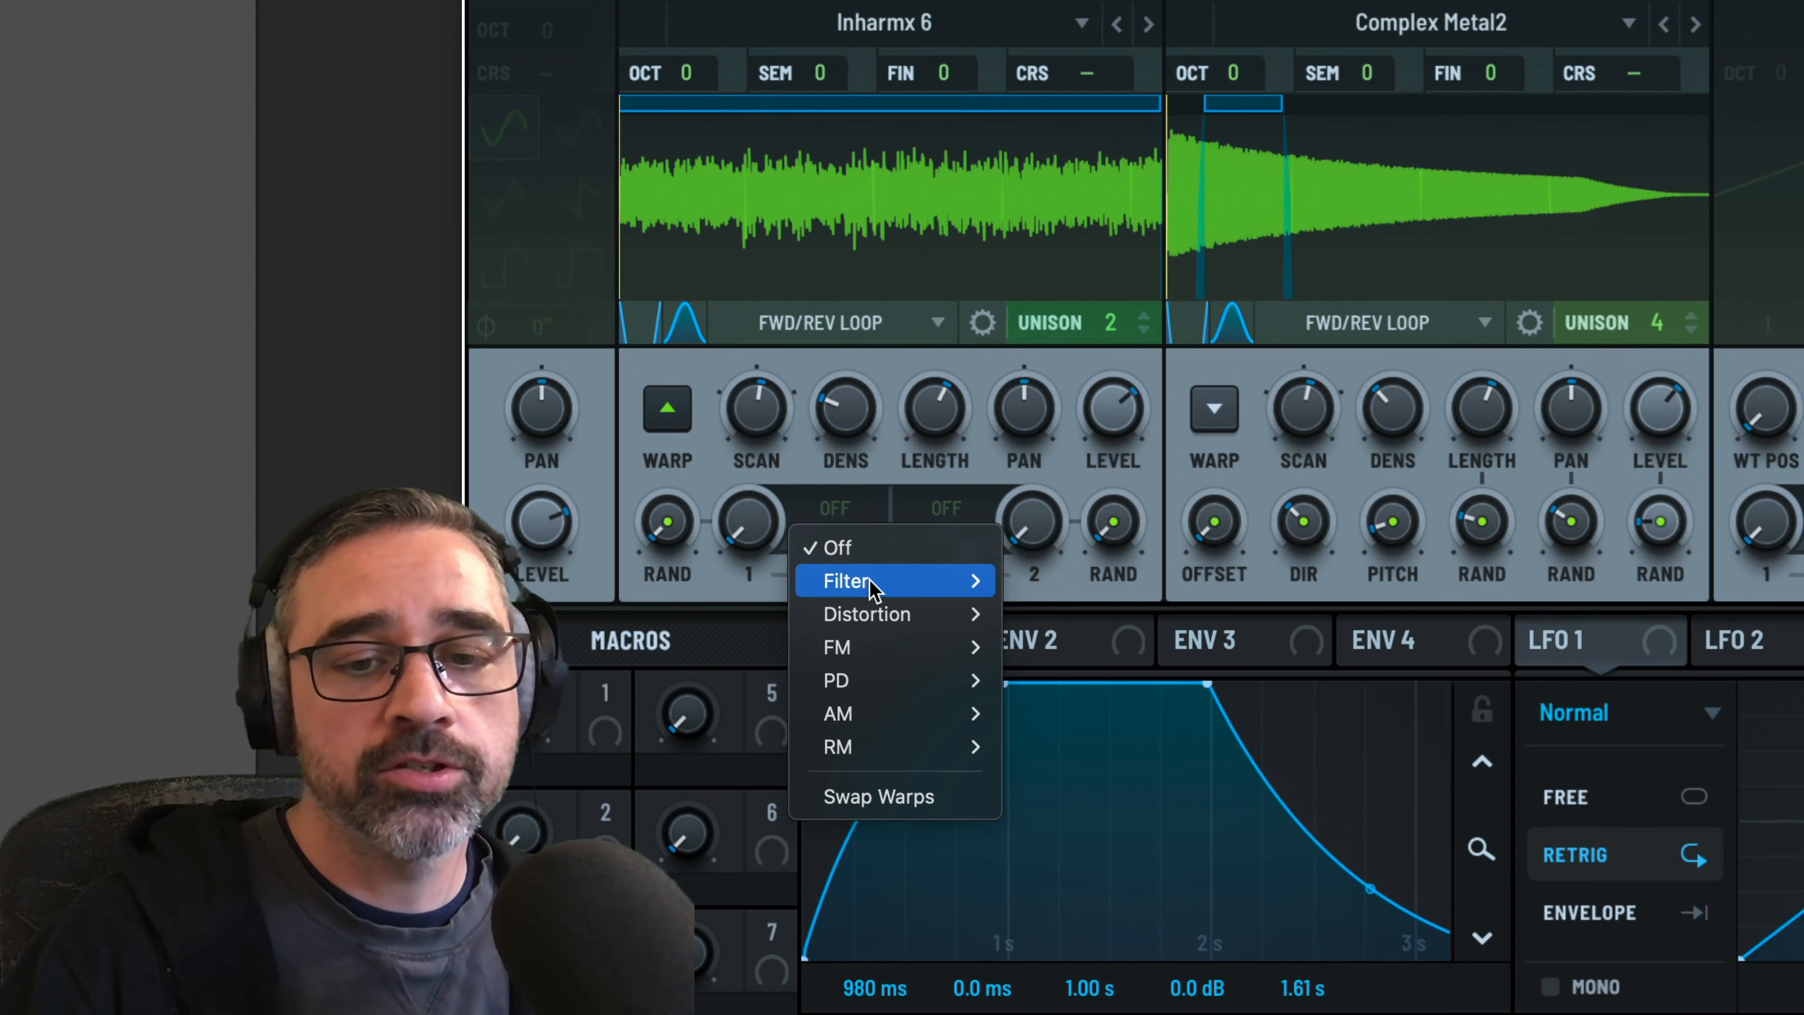
pyautogui.moveTo(841, 585)
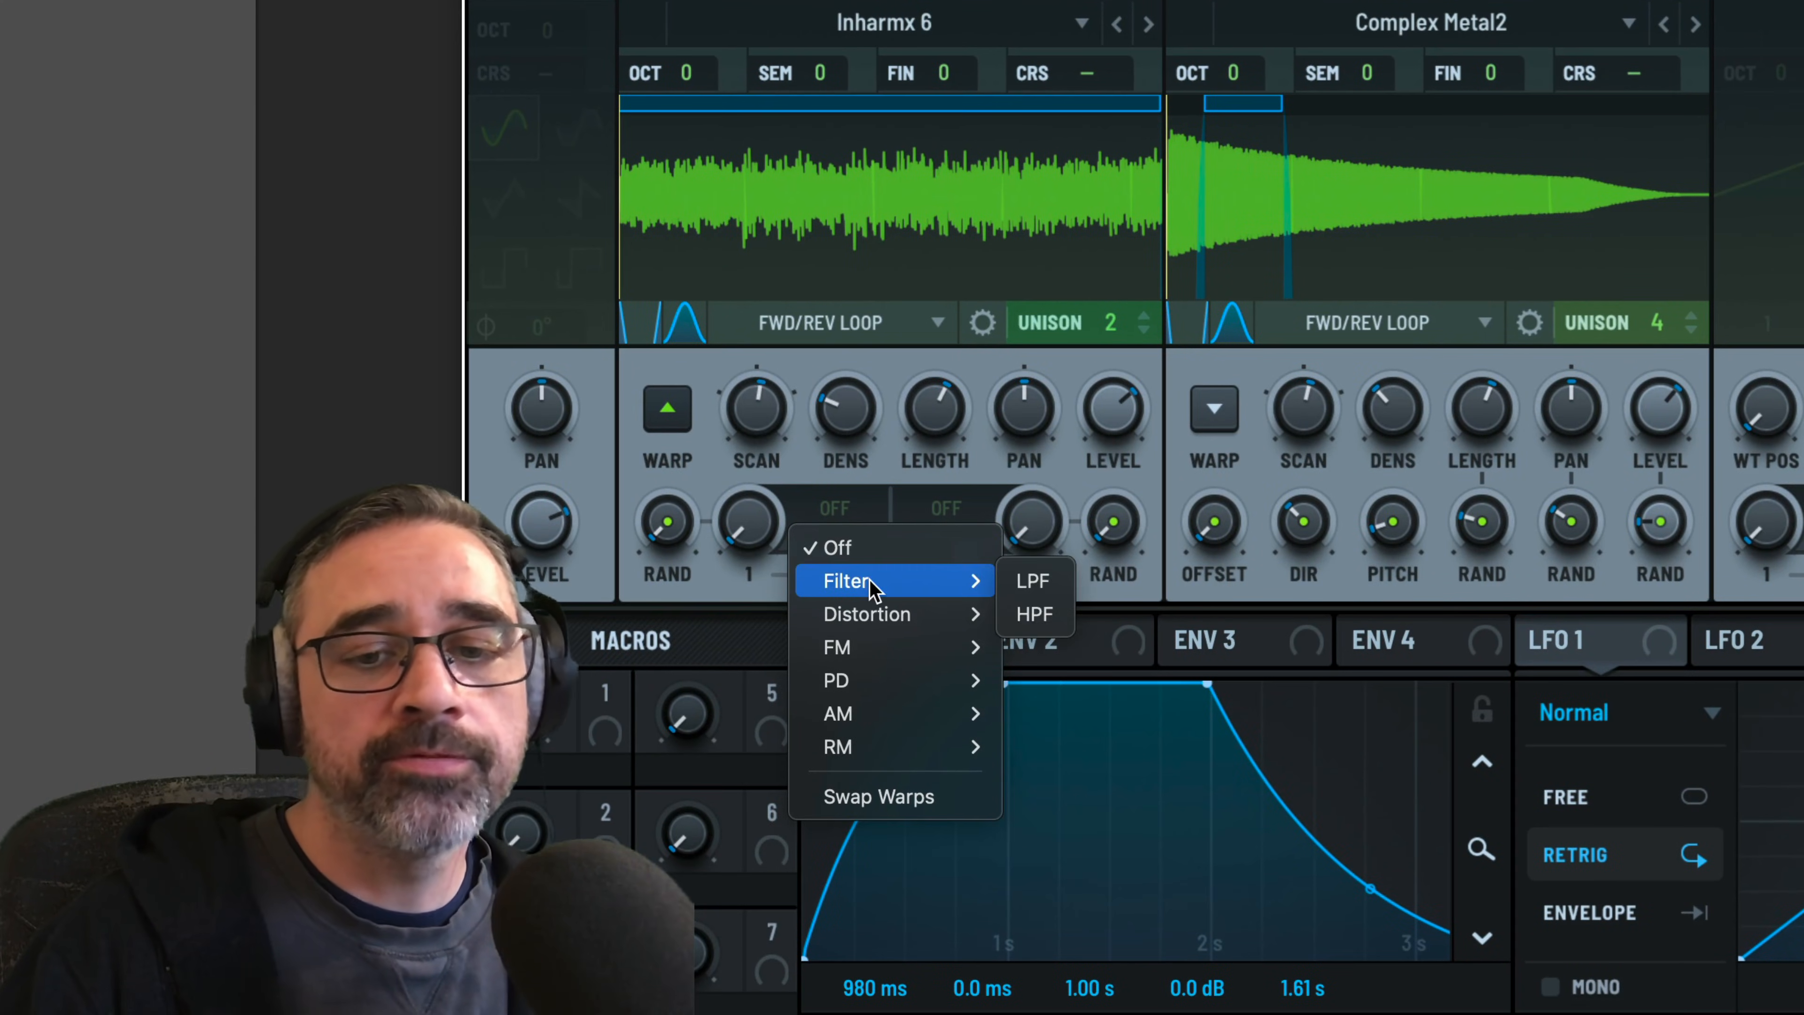
pyautogui.click(1023, 613)
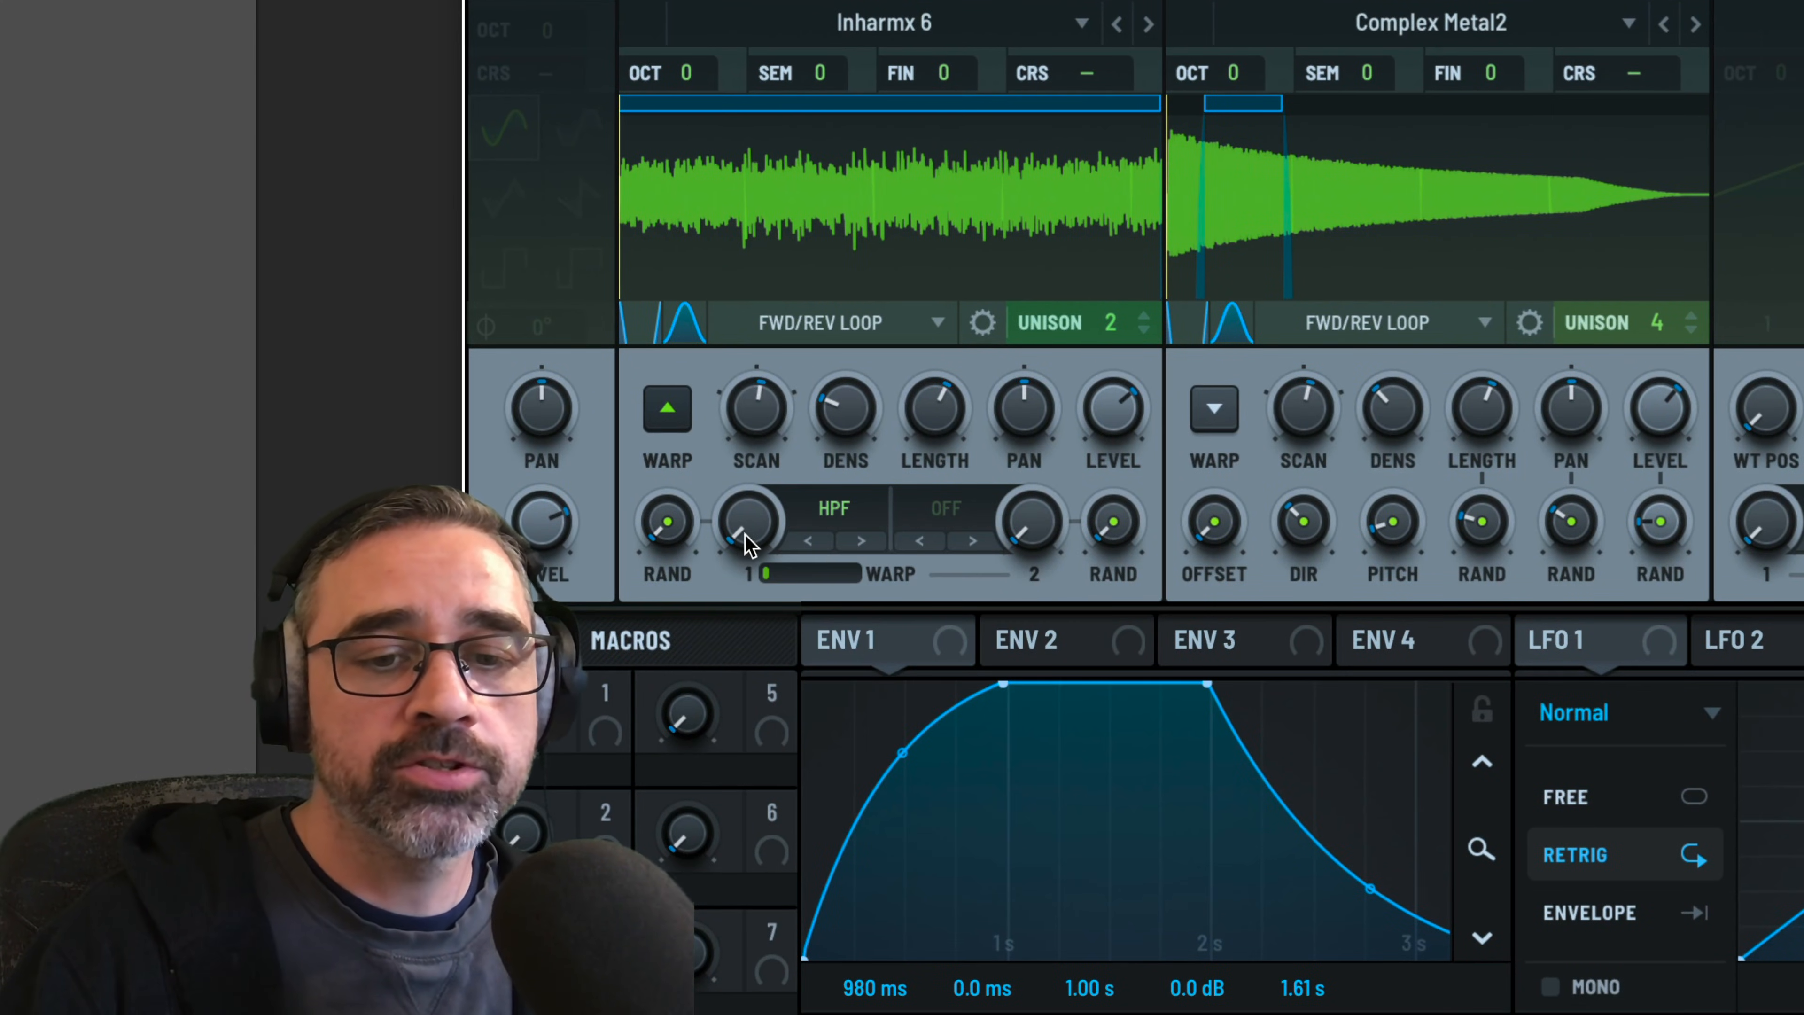
pyautogui.moveTo(746, 534); pyautogui.dragTo(747, 510)
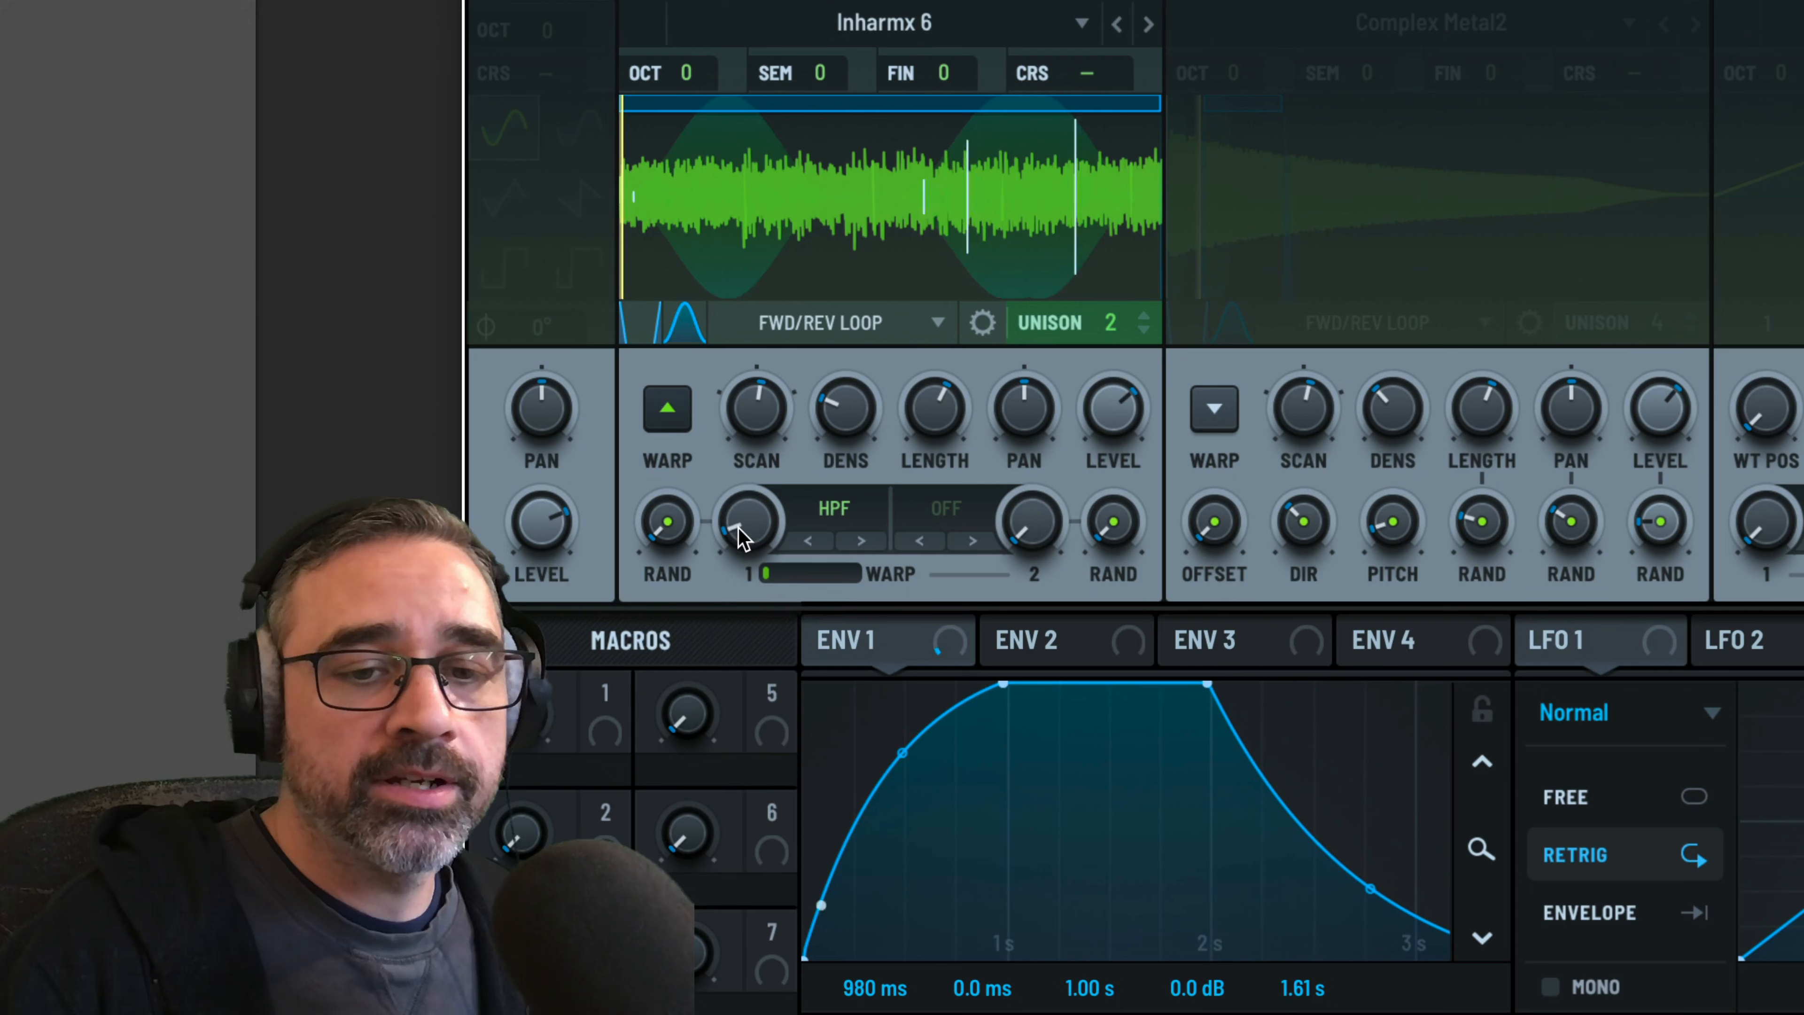
pyautogui.moveTo(745, 519); pyautogui.dragTo(717, 416)
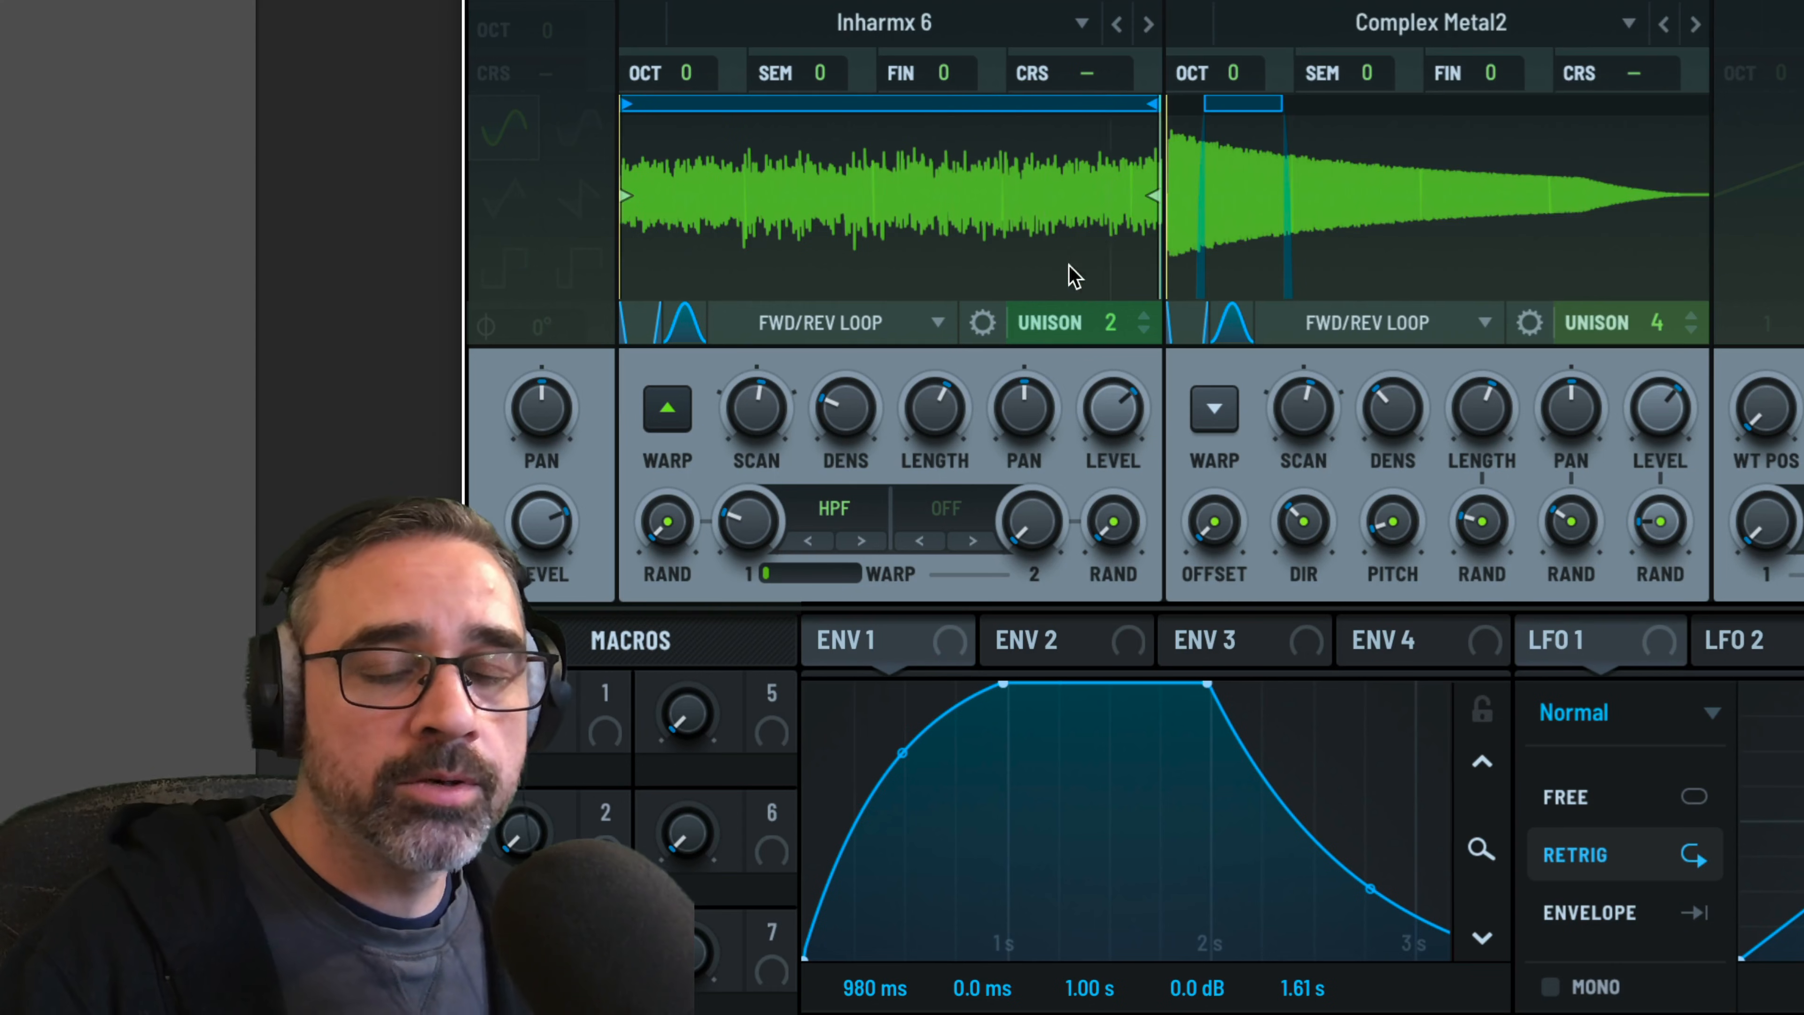
pyautogui.click(666, 411)
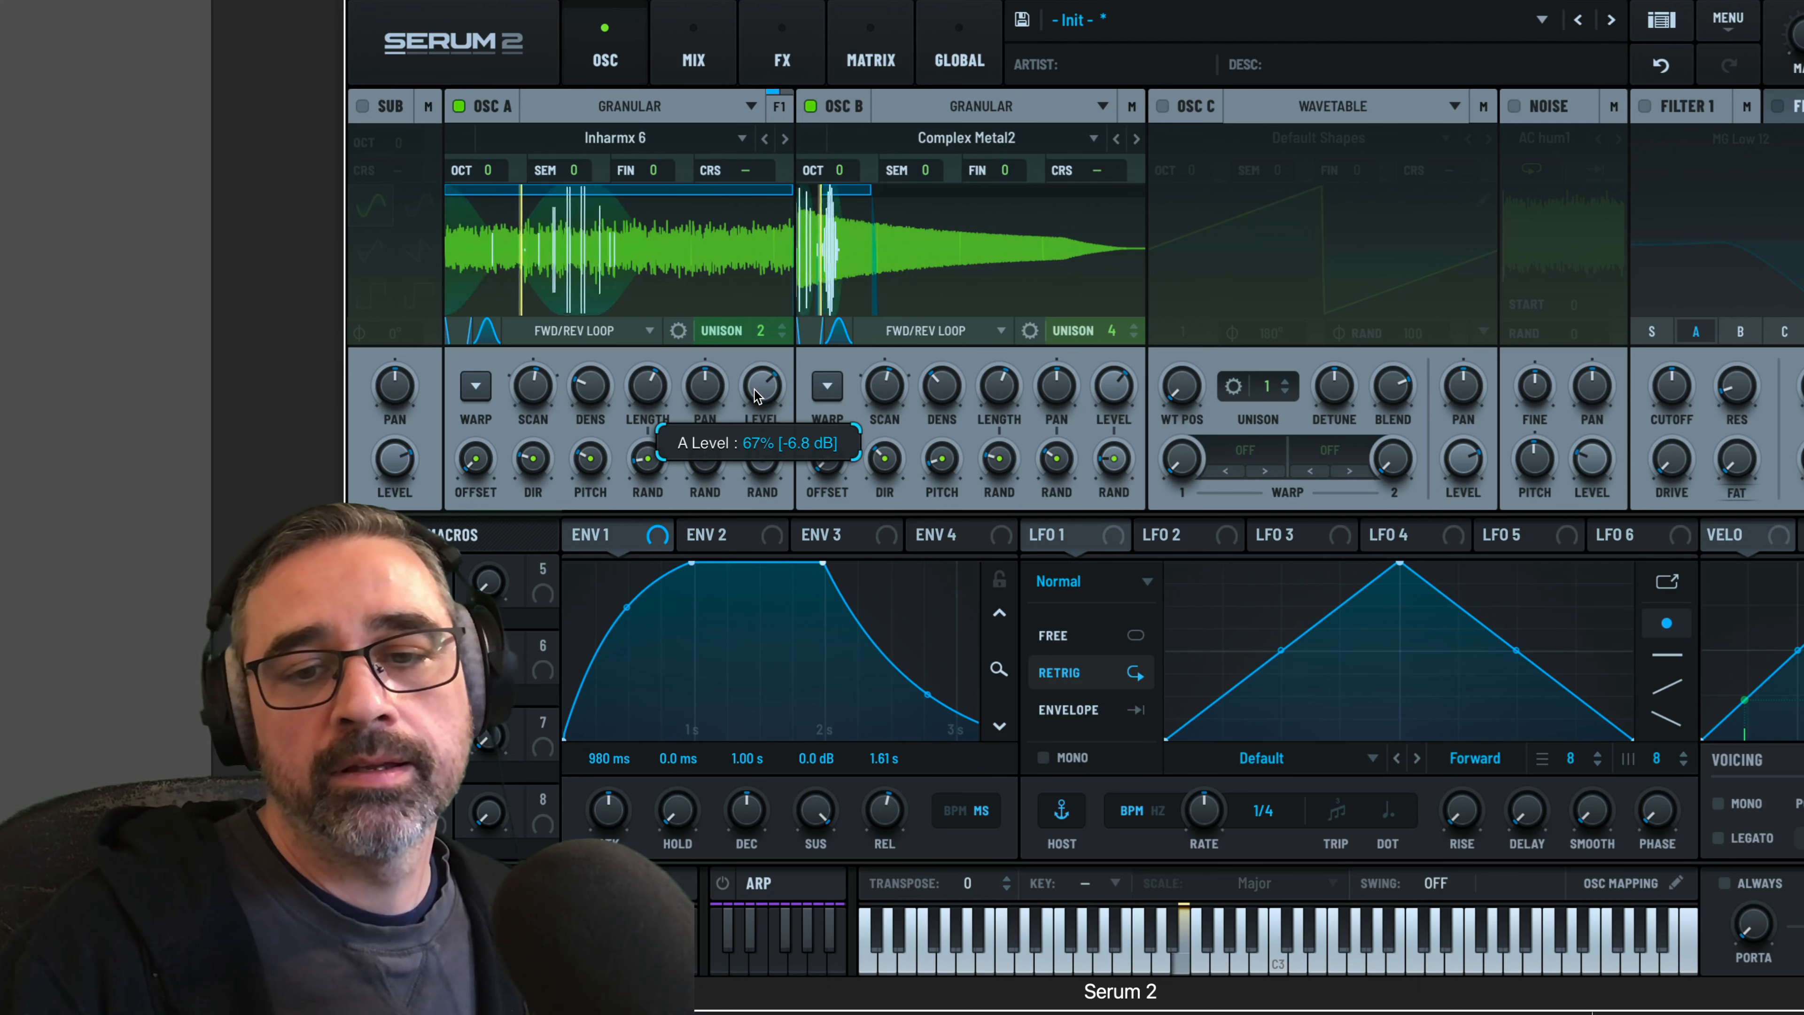
pyautogui.moveTo(755, 389); pyautogui.dragTo(755, 391)
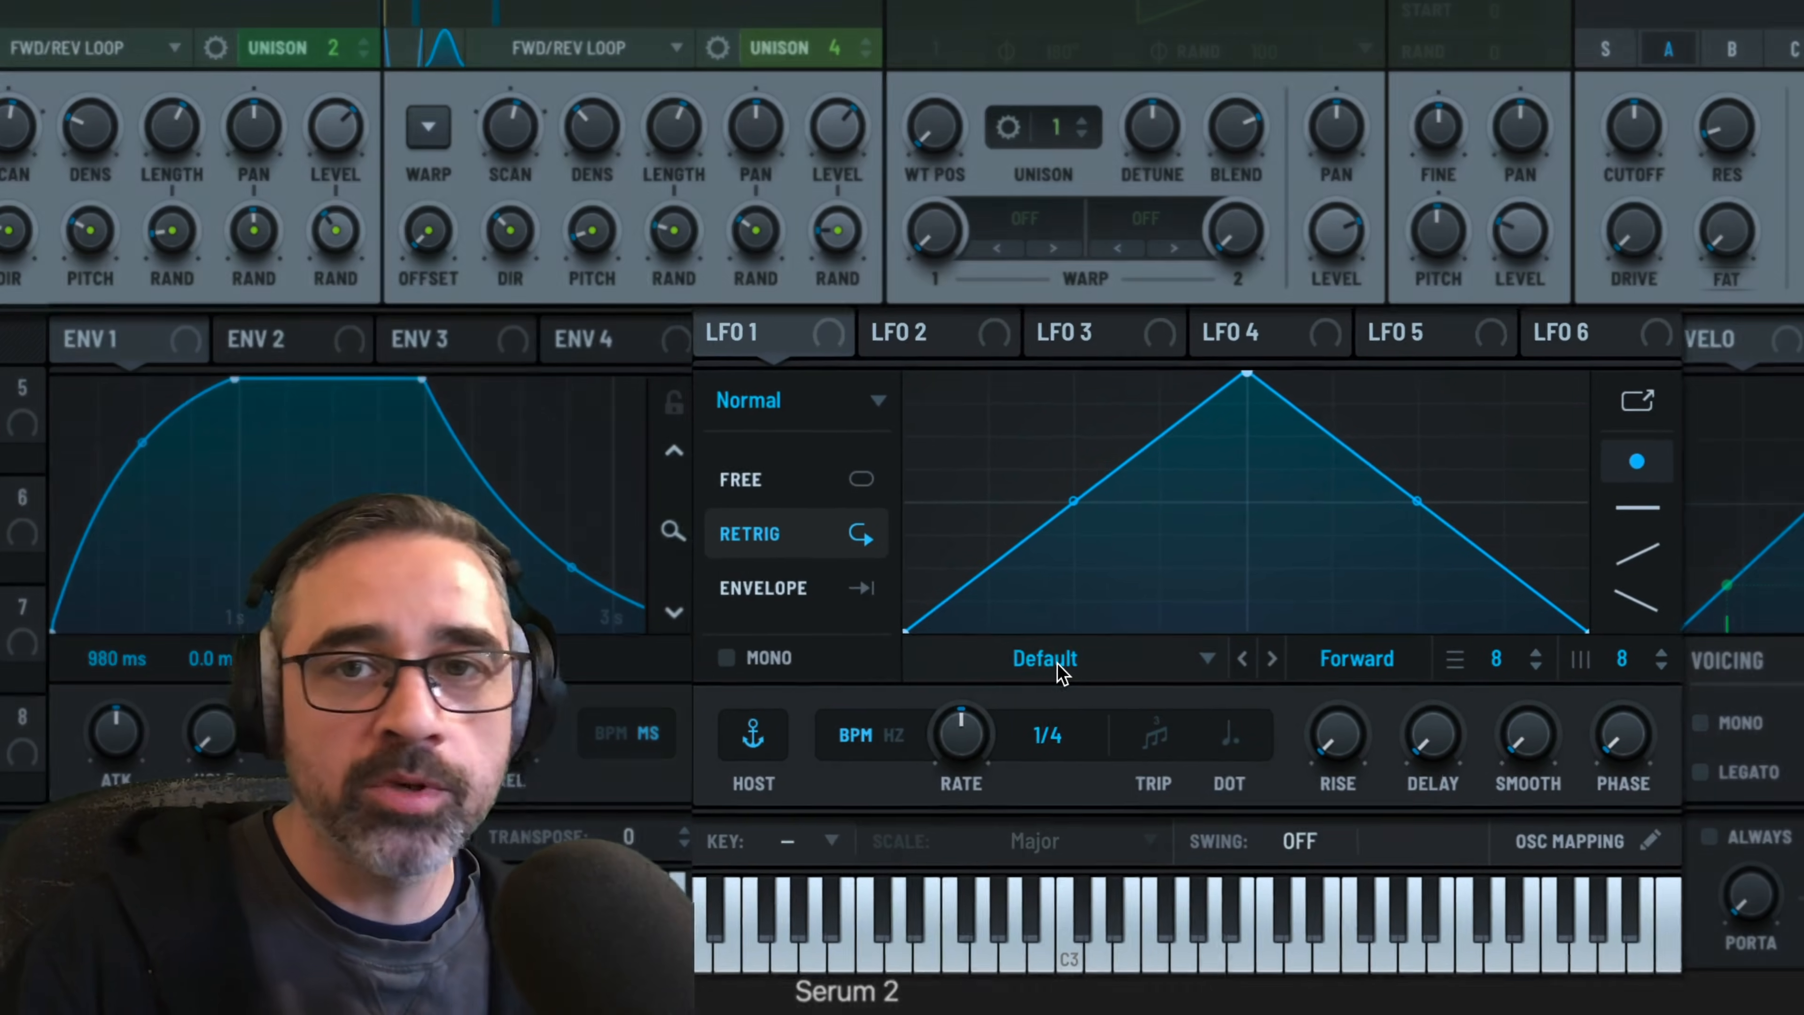
# Give LFO 1 a Random (Curved) shape and map it to oscillator A's scan rate with an amount of about 6%
pyautogui.click(1062, 664)
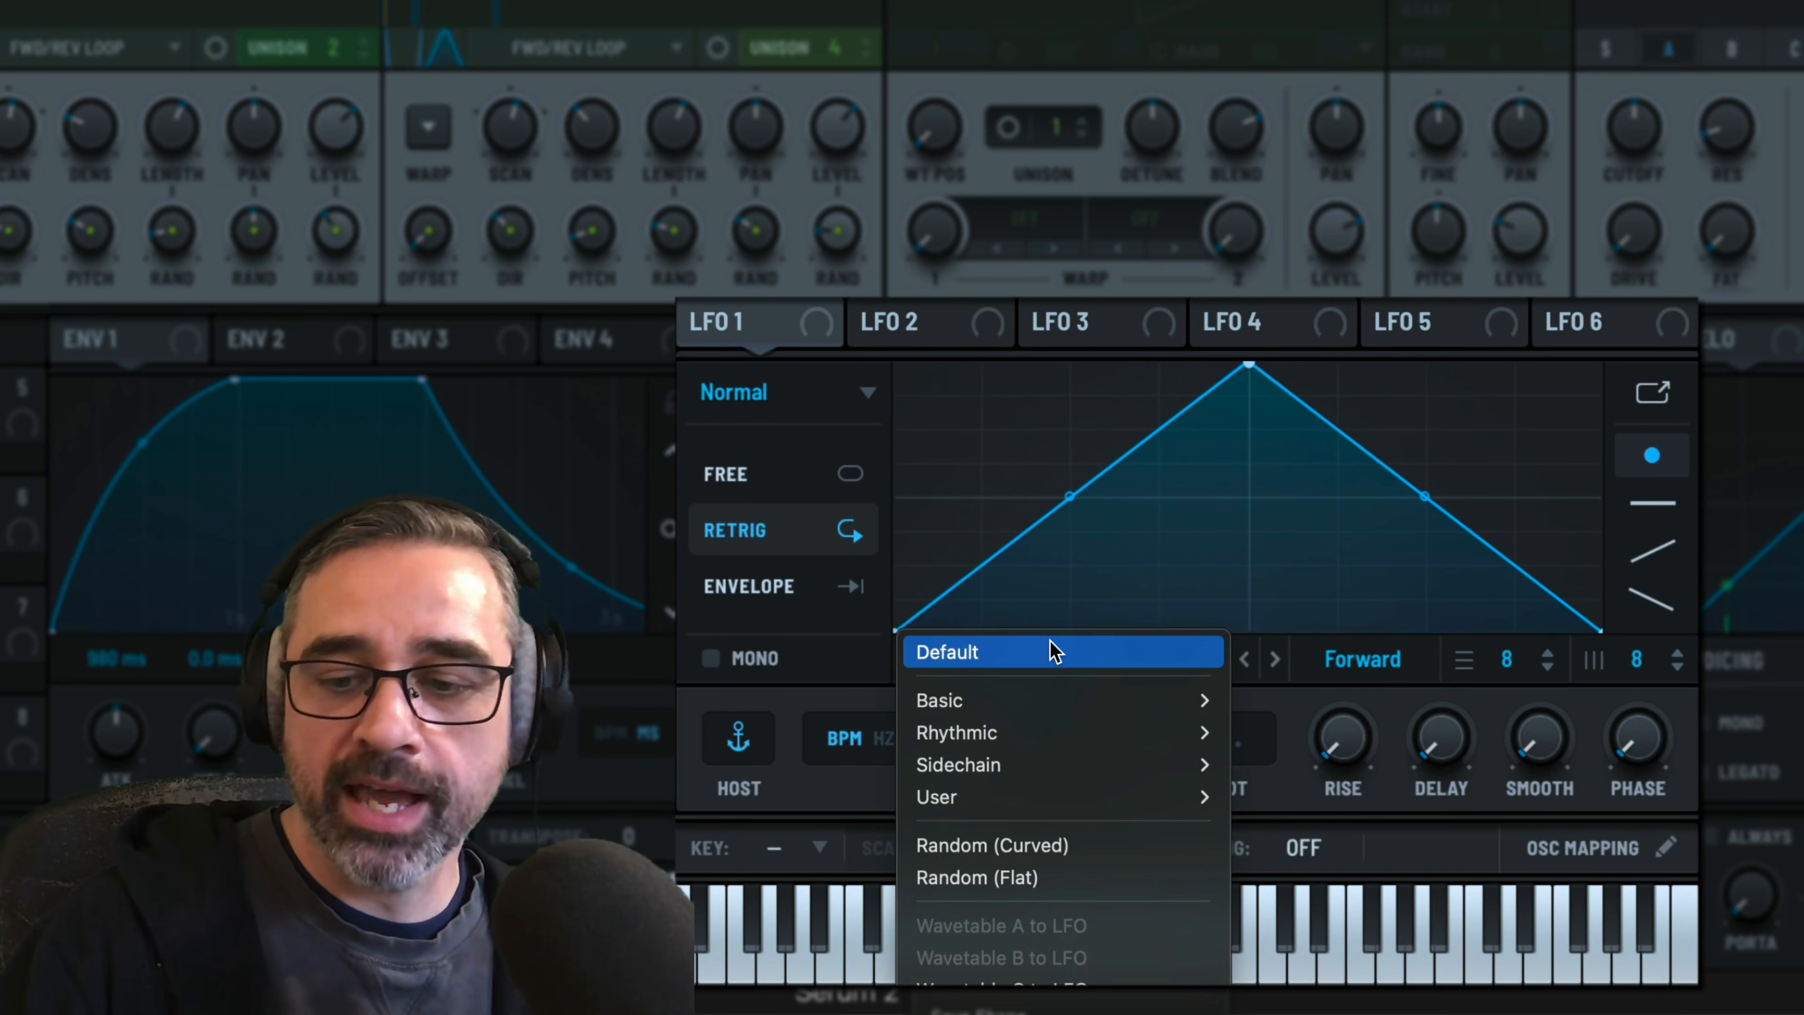
pyautogui.click(1078, 847)
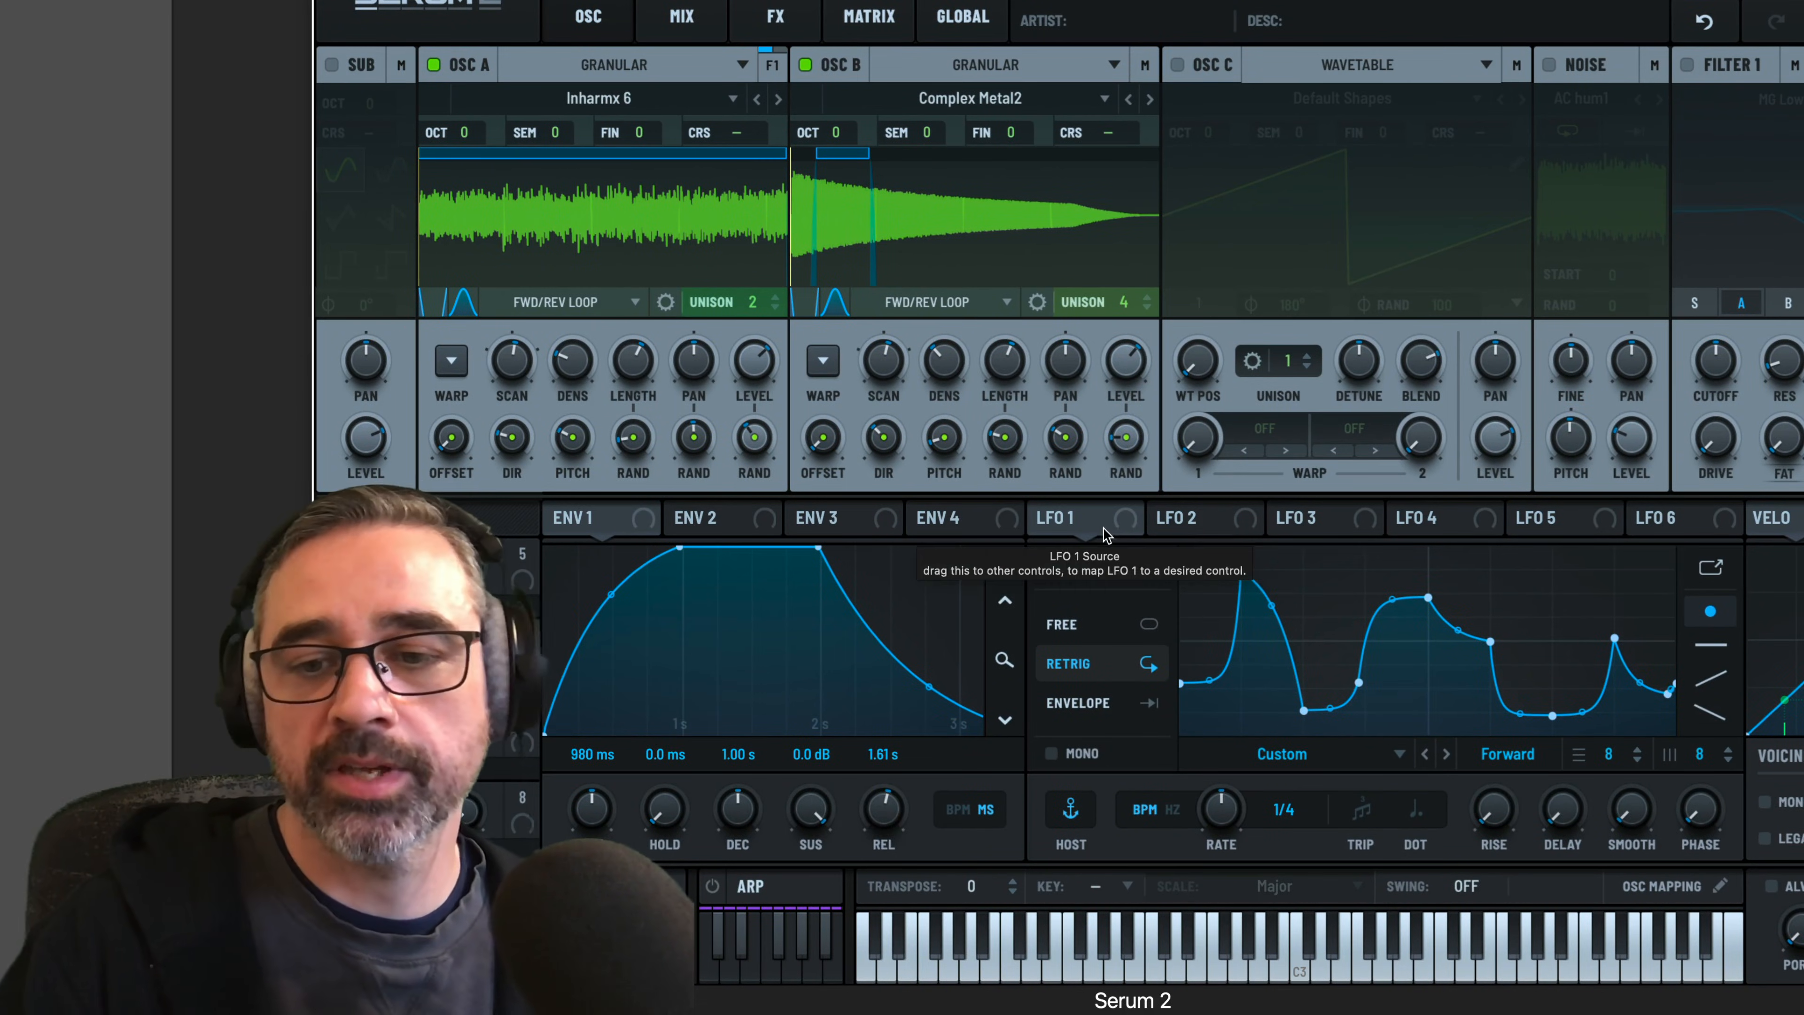
pyautogui.moveTo(1127, 519); pyautogui.dragTo(492, 336)
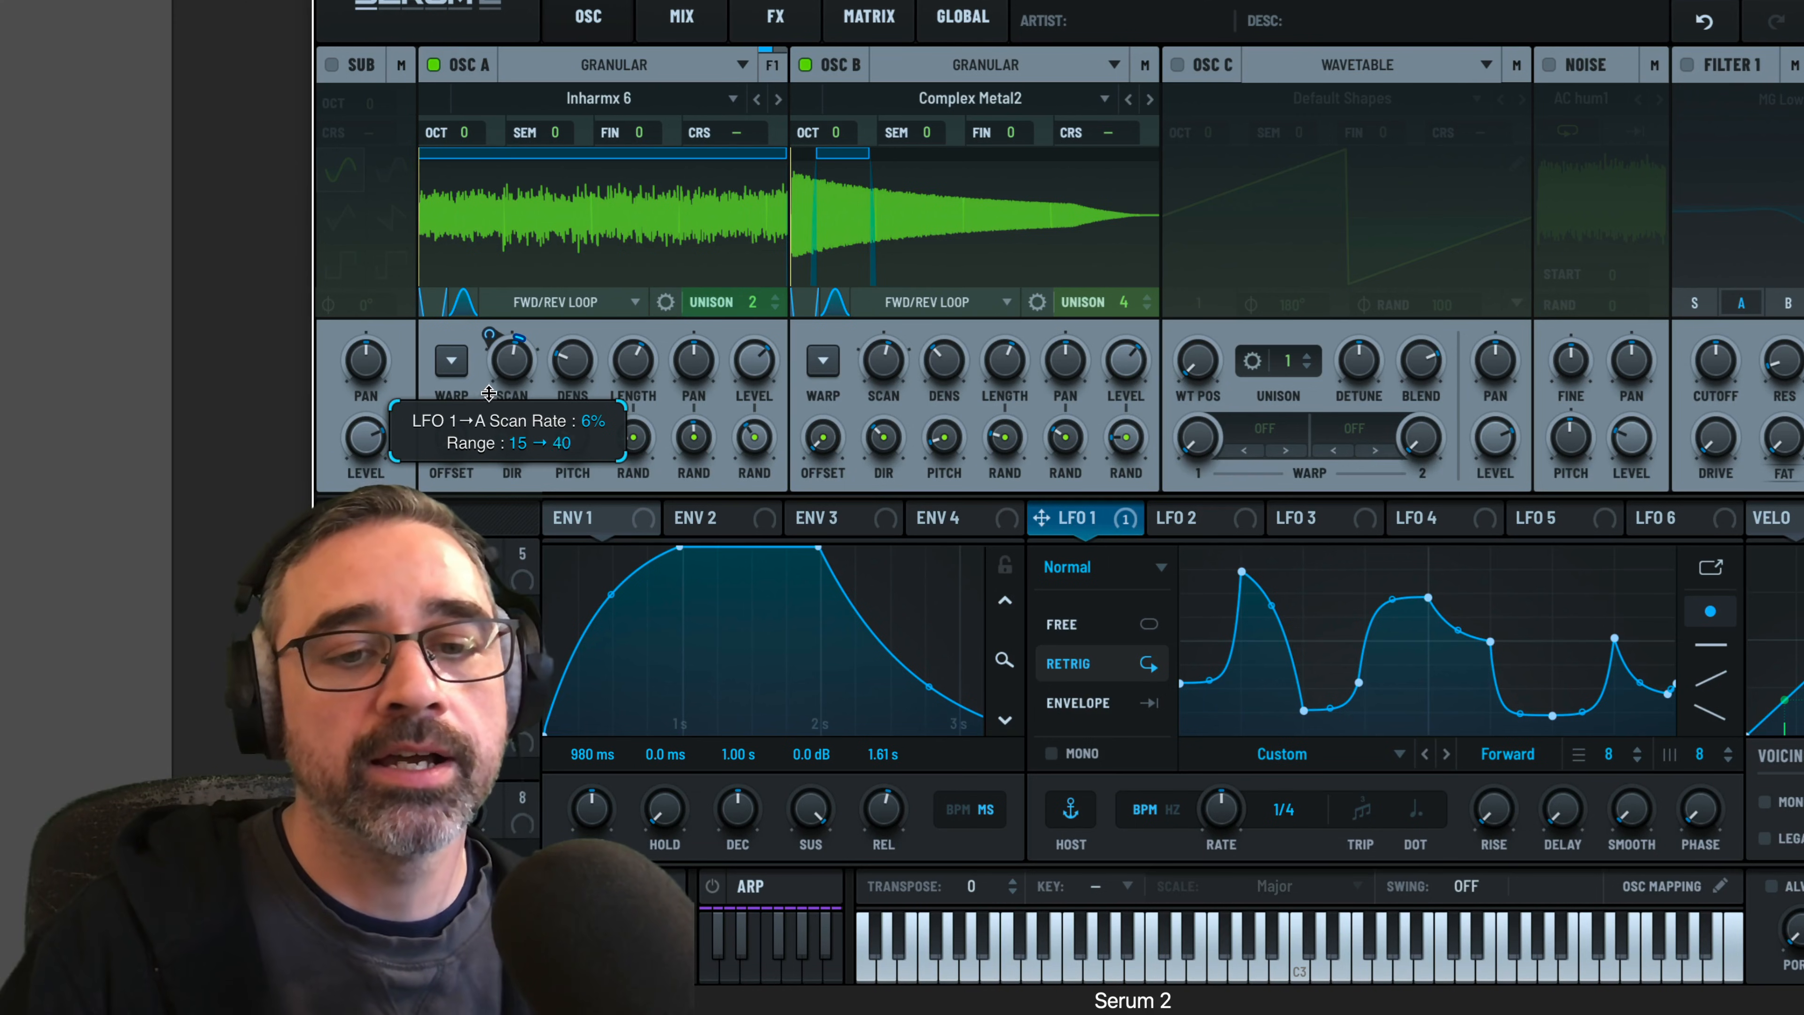
pyautogui.moveTo(489, 393); pyautogui.dragTo(491, 391)
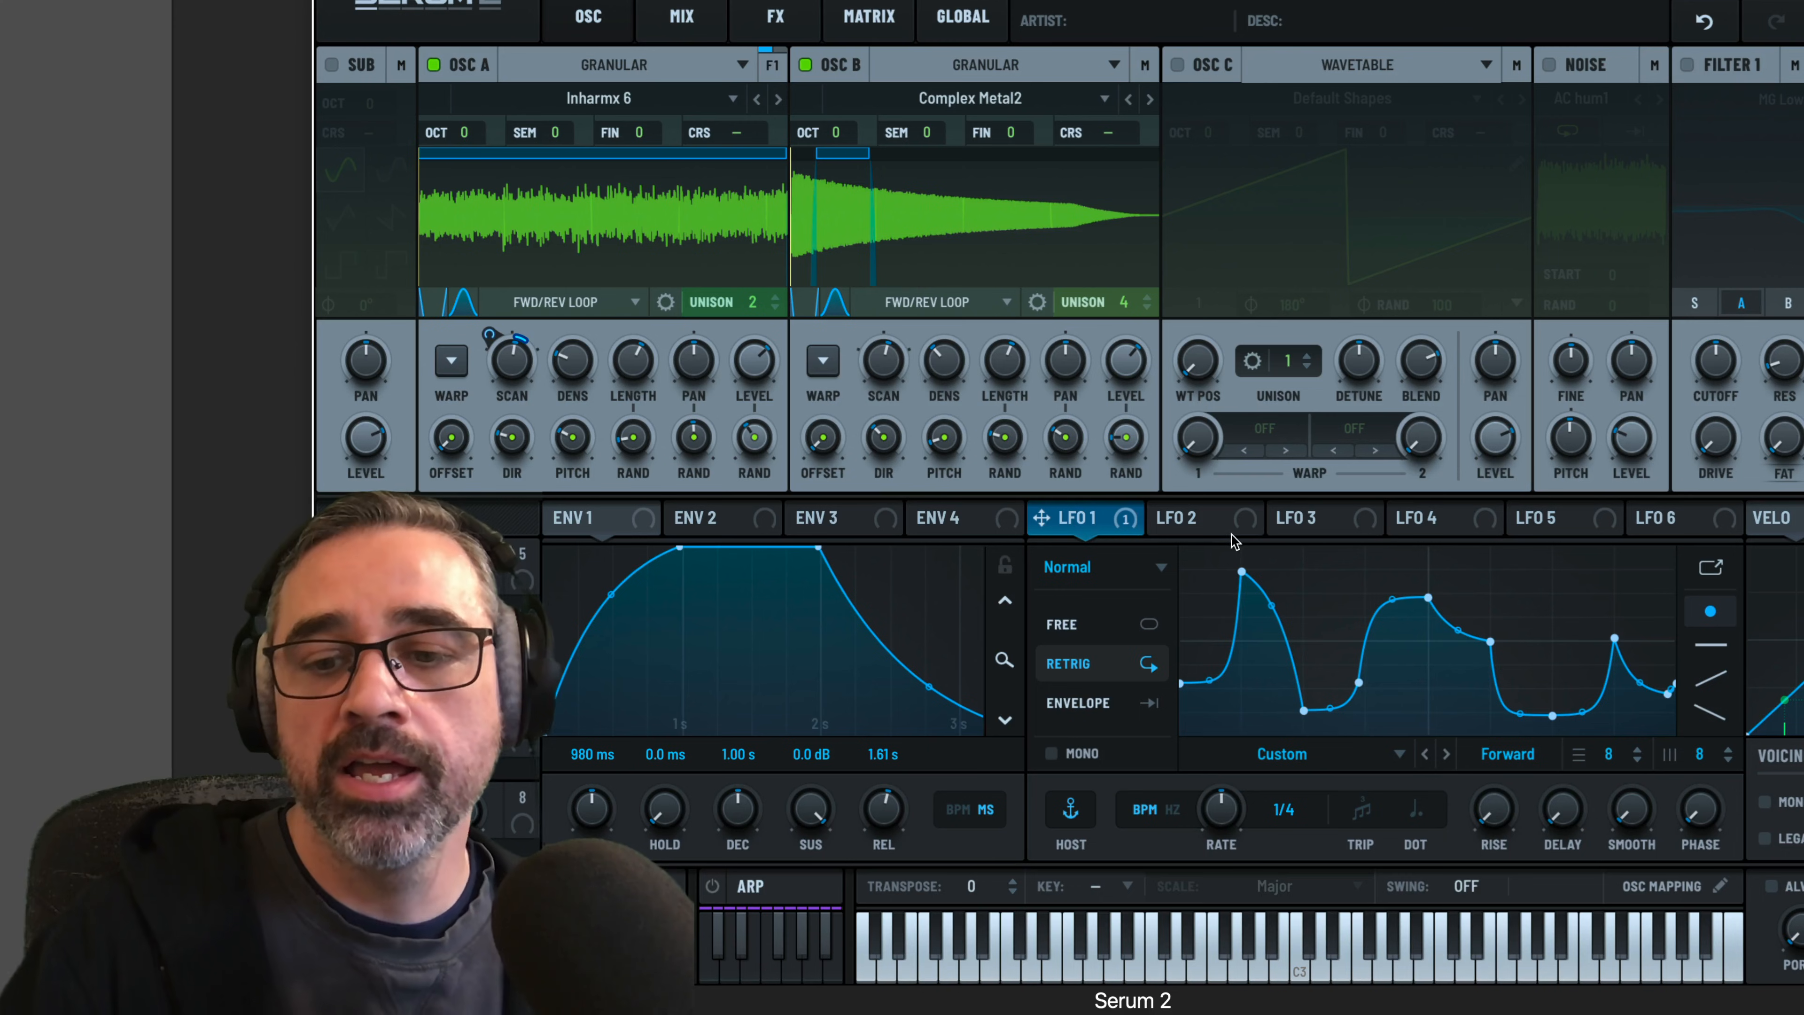
# Map LFO 1 to oscillator B's density at about 12% and slow the LFO to a free-running rate of 0.04 Hz
pyautogui.moveTo(1126, 526); pyautogui.dragTo(939, 359)
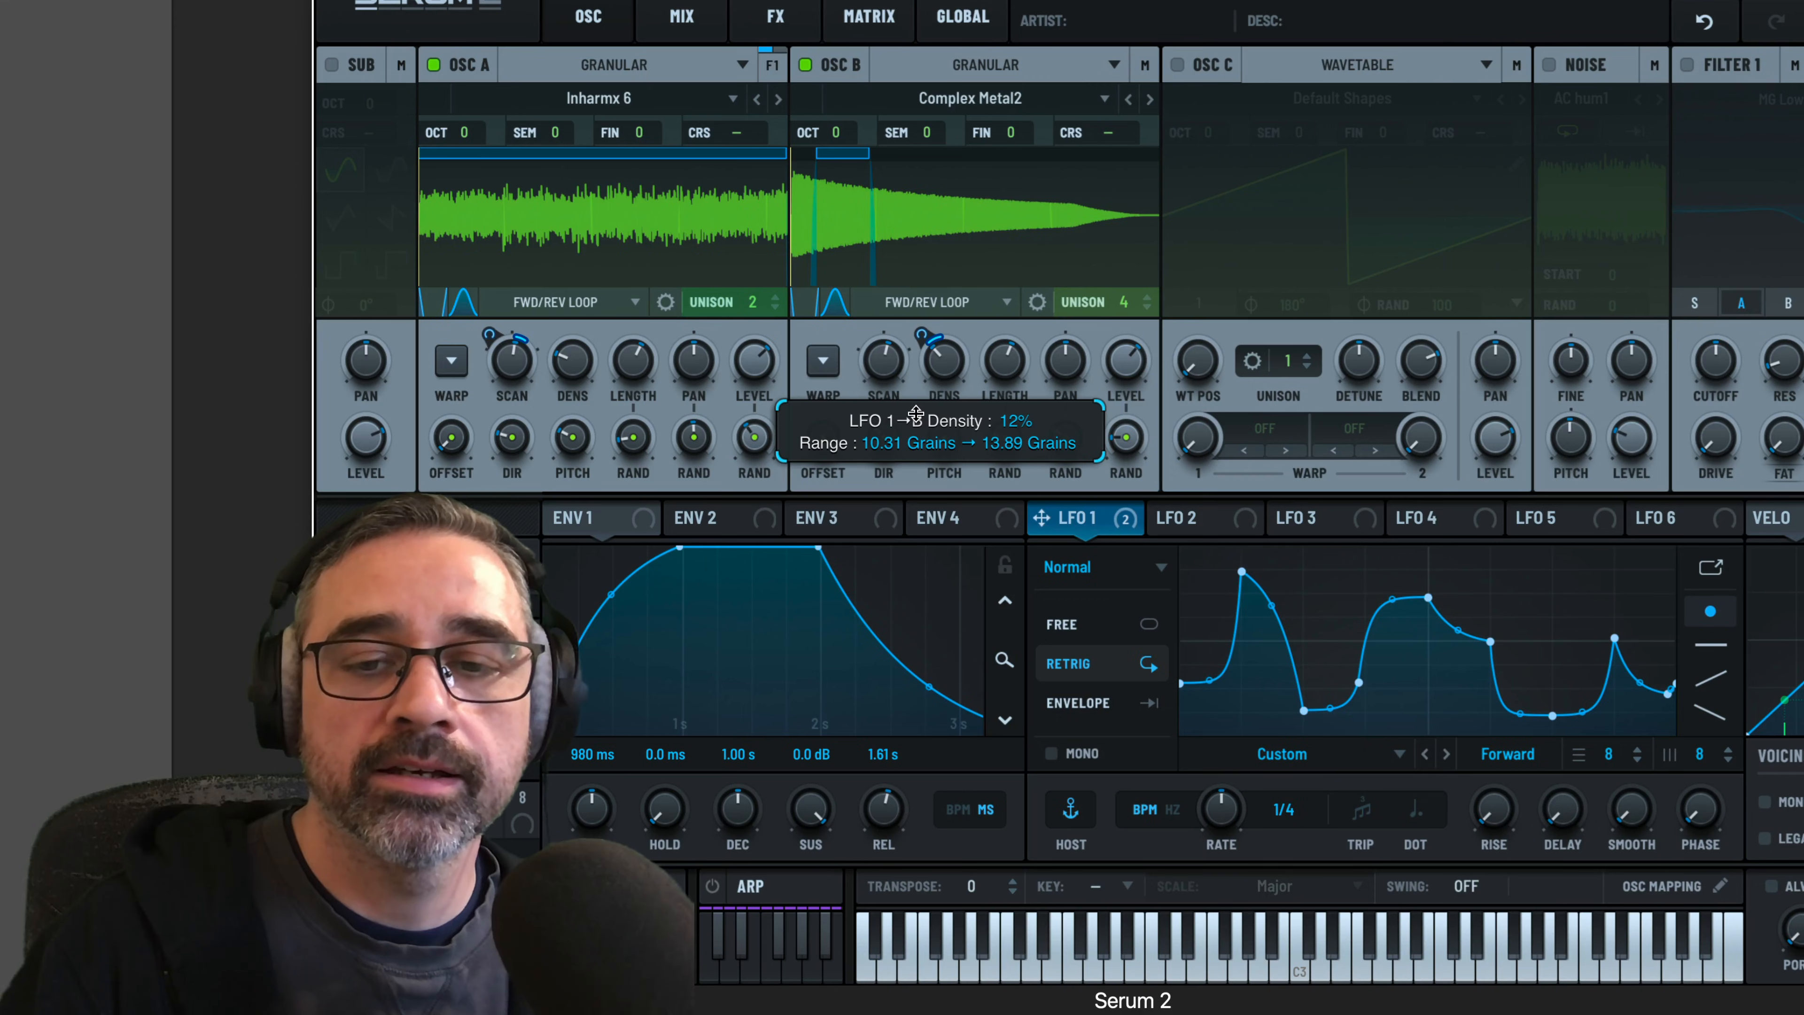
pyautogui.moveTo(916, 412); pyautogui.dragTo(917, 416)
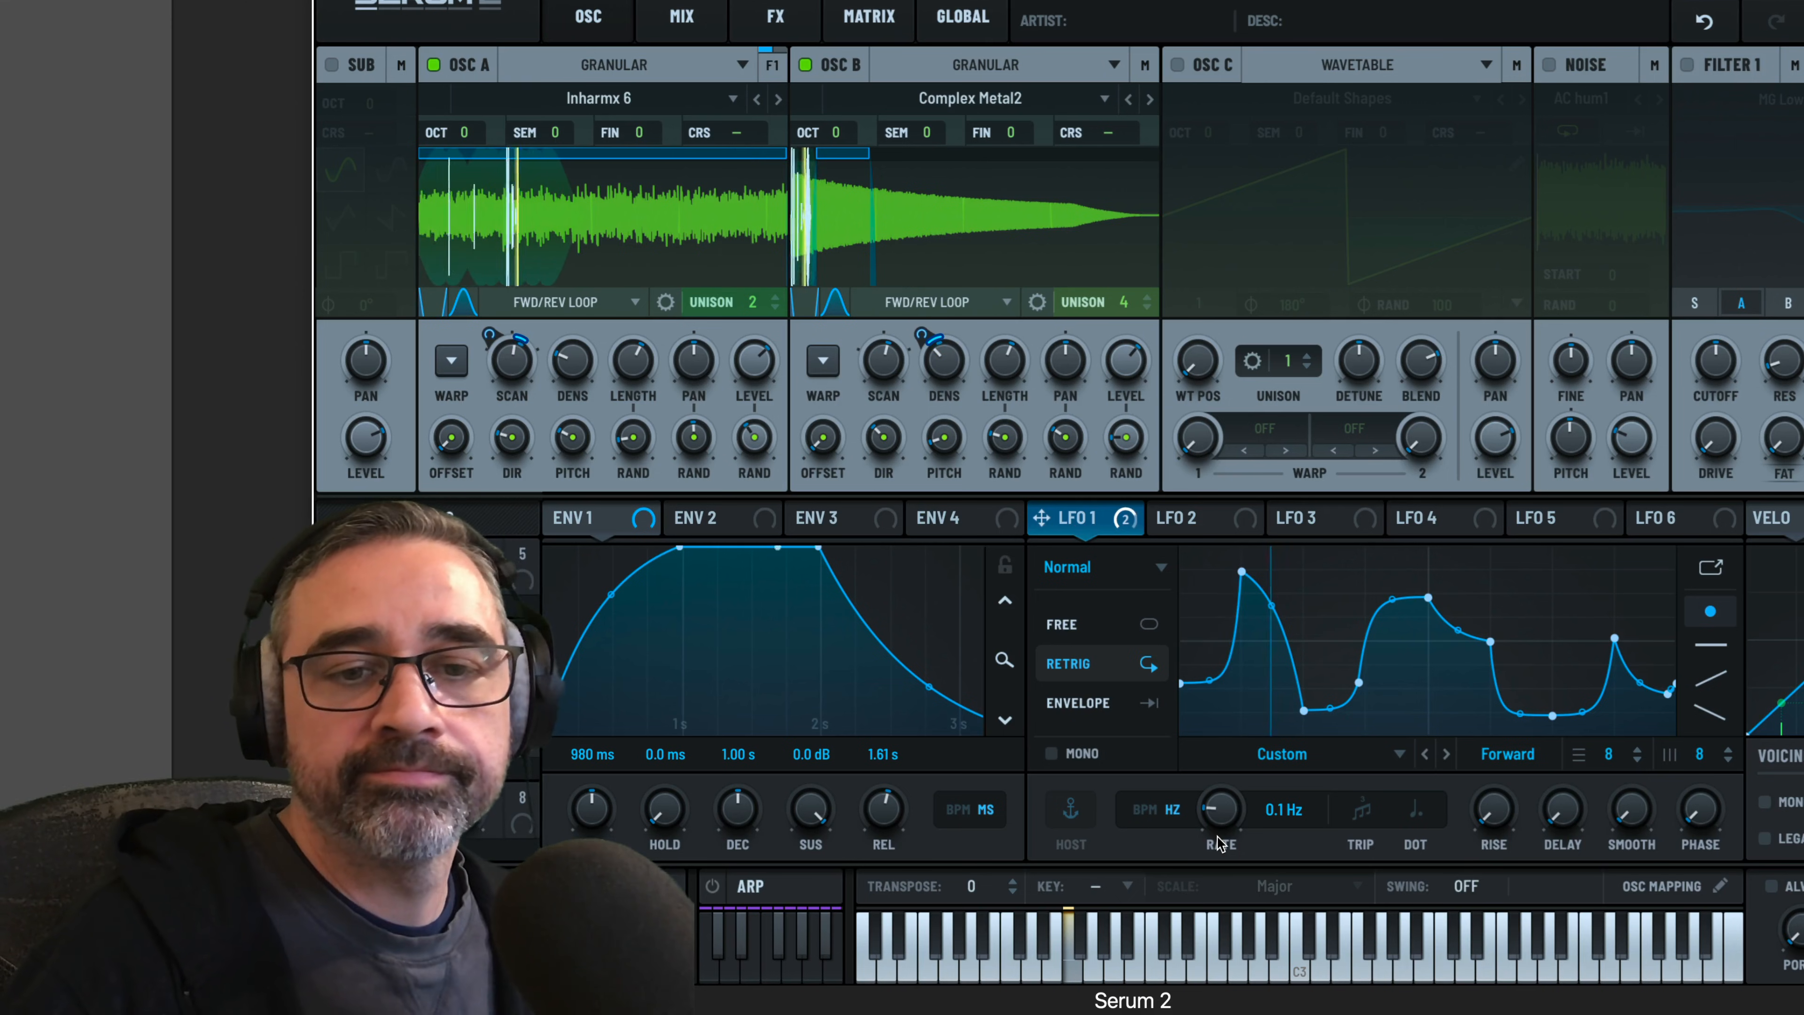
pyautogui.moveTo(1218, 837); pyautogui.dragTo(1217, 856)
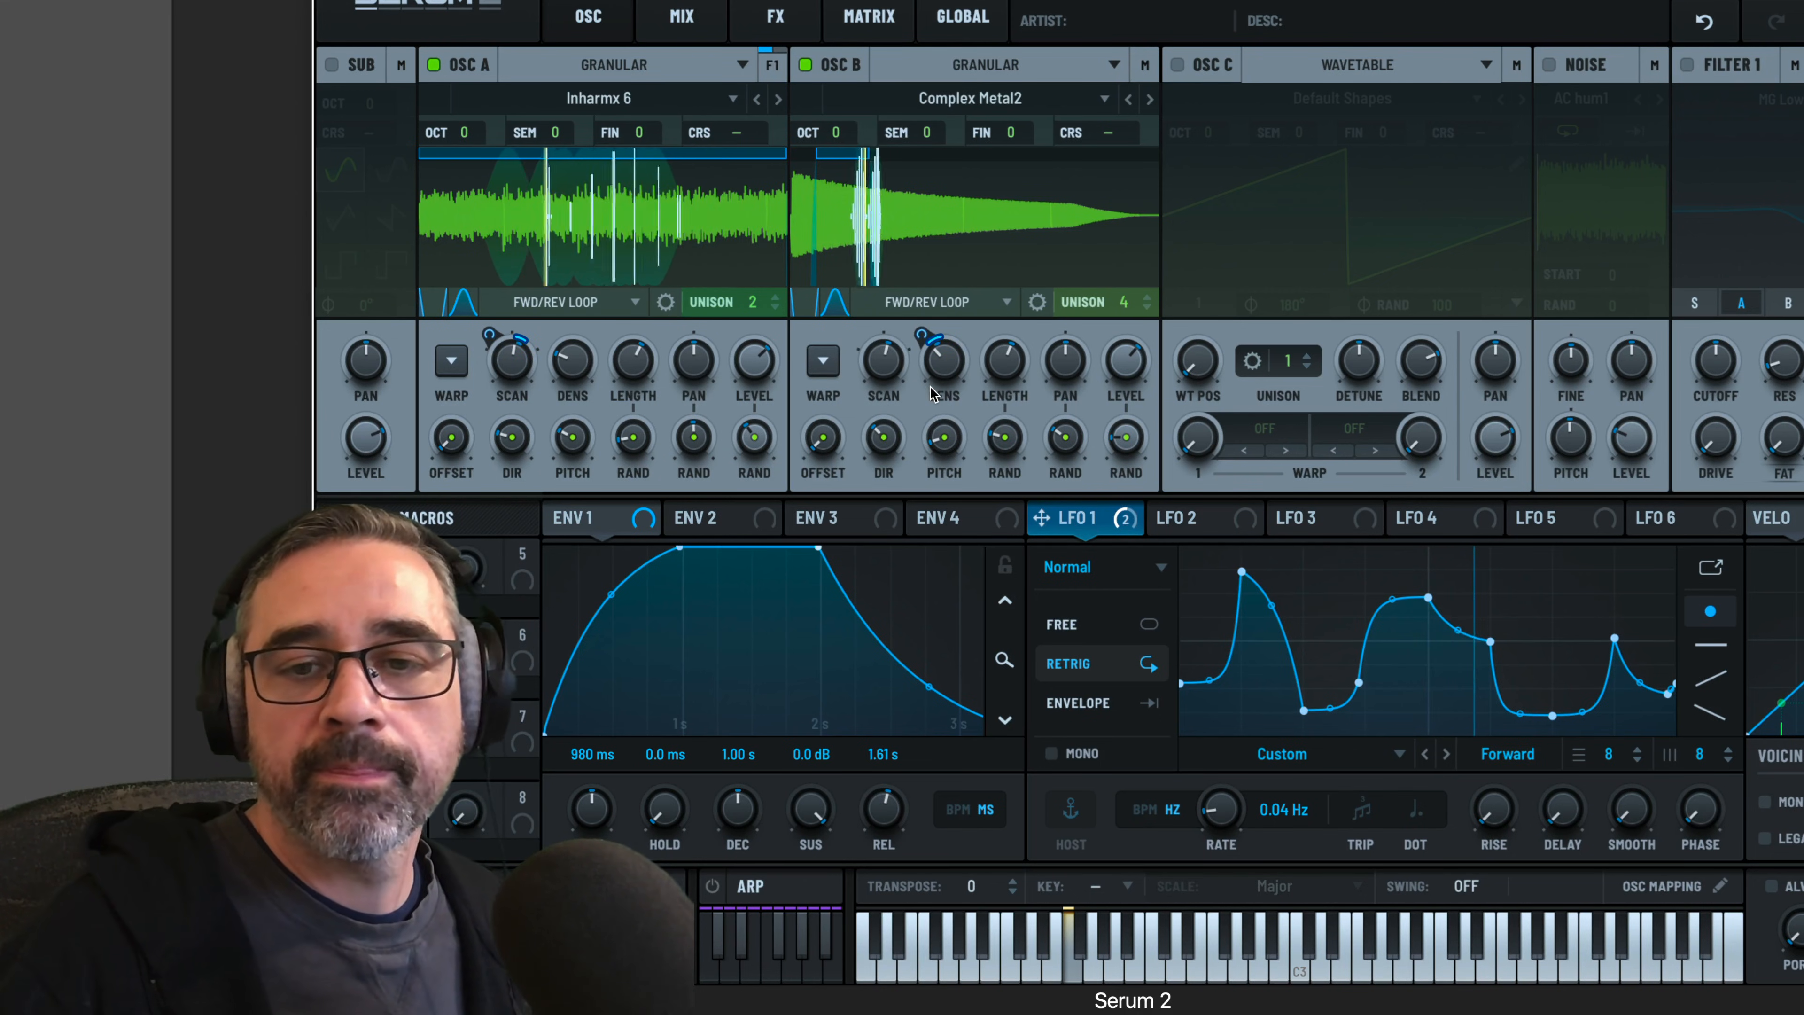
pyautogui.moveTo(933, 393)
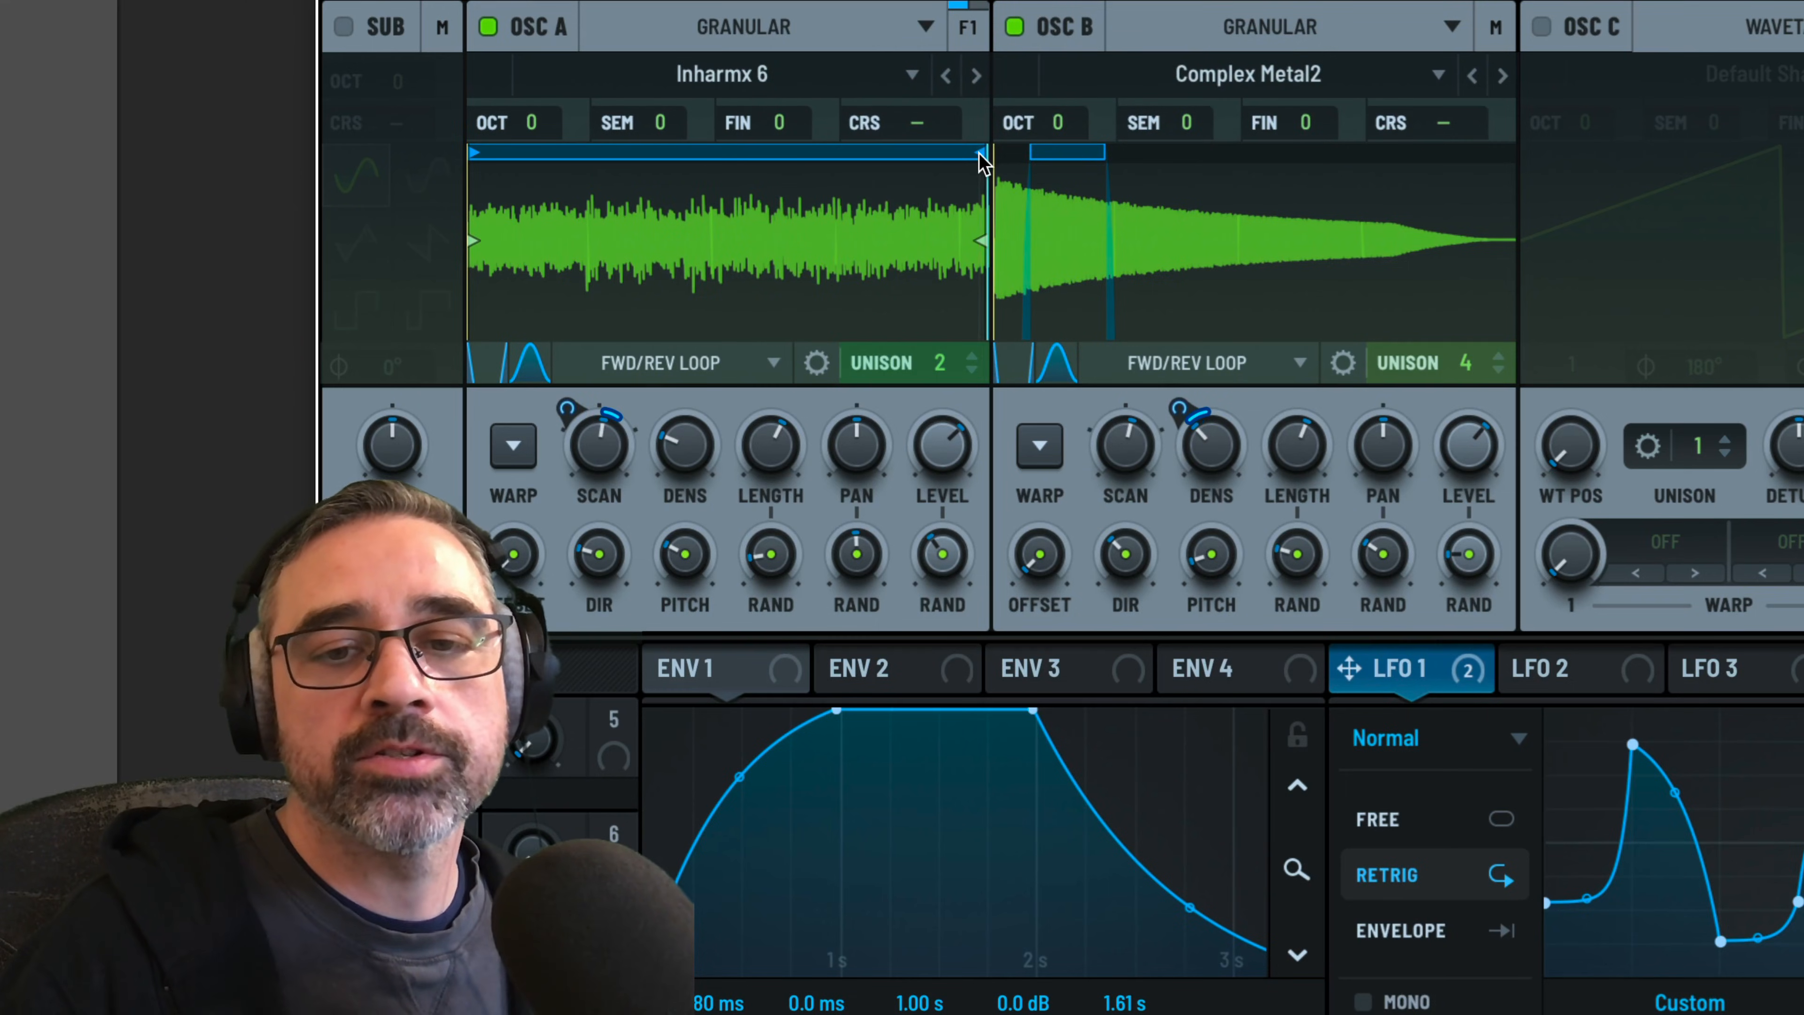
# Move oscillator A's loop end and loop start slightly inward from the sample's edges
pyautogui.moveTo(972, 153); pyautogui.dragTo(952, 152)
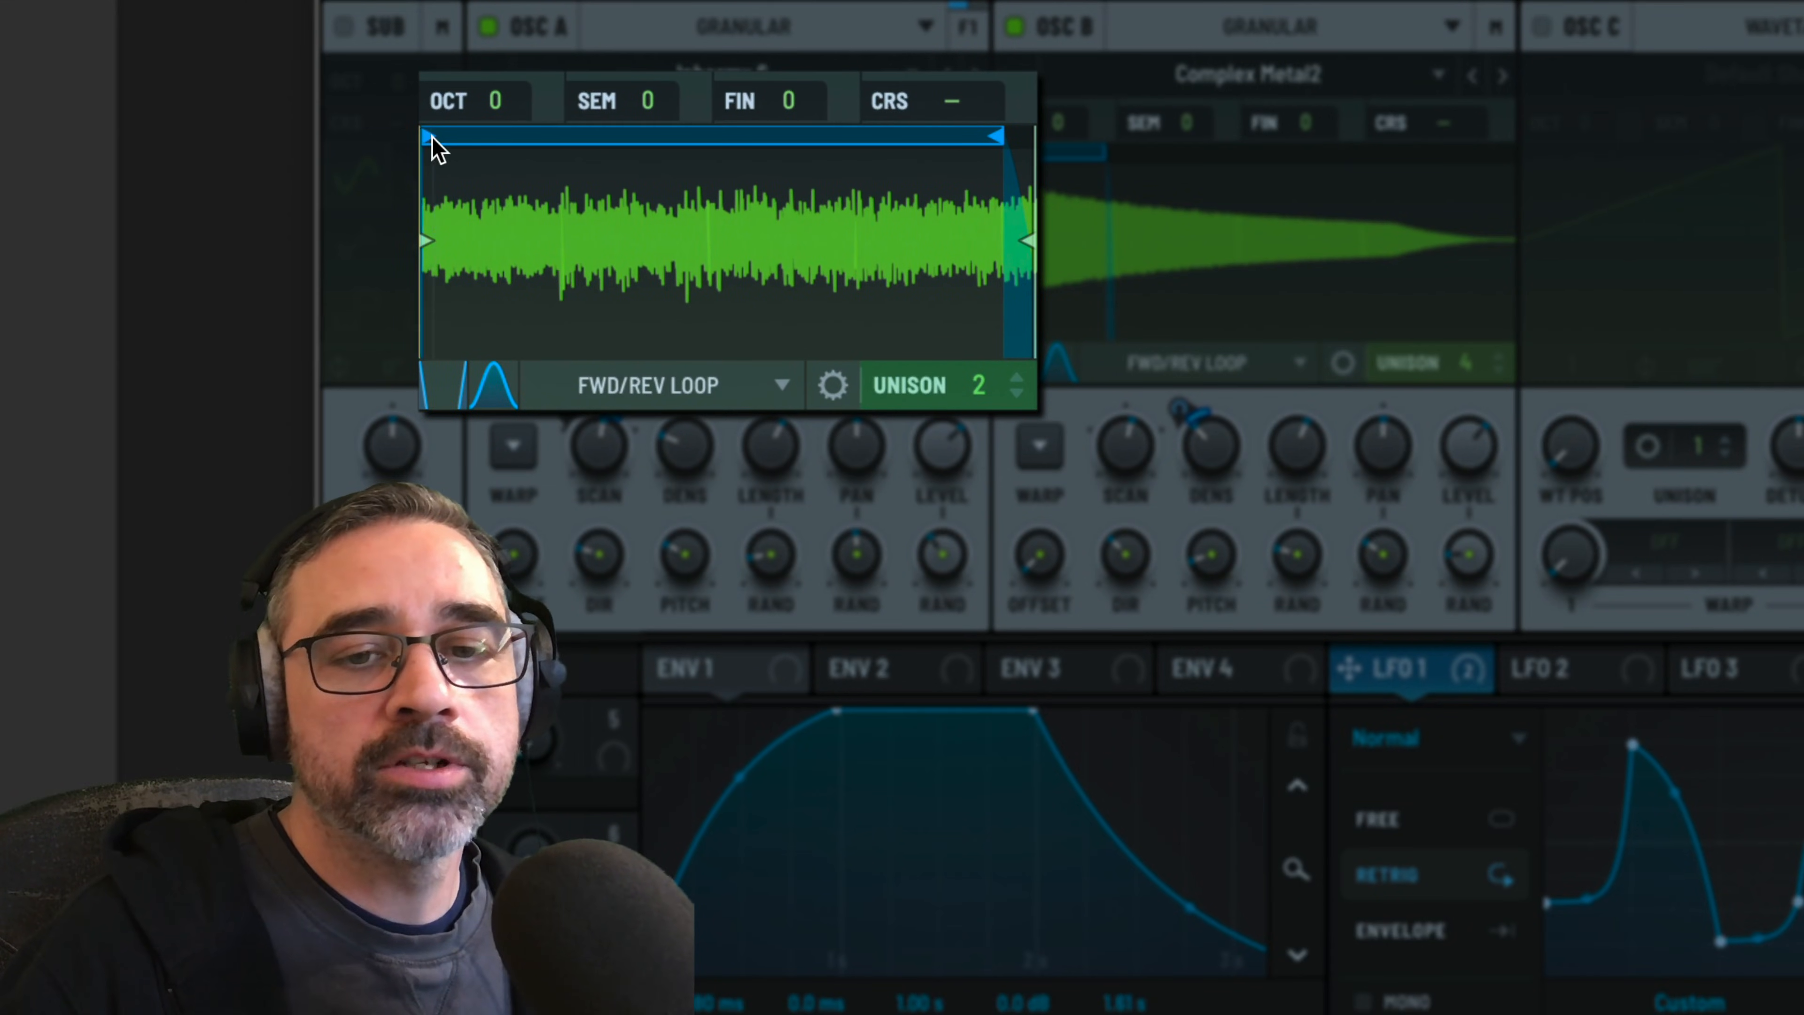
pyautogui.moveTo(431, 138); pyautogui.dragTo(479, 140)
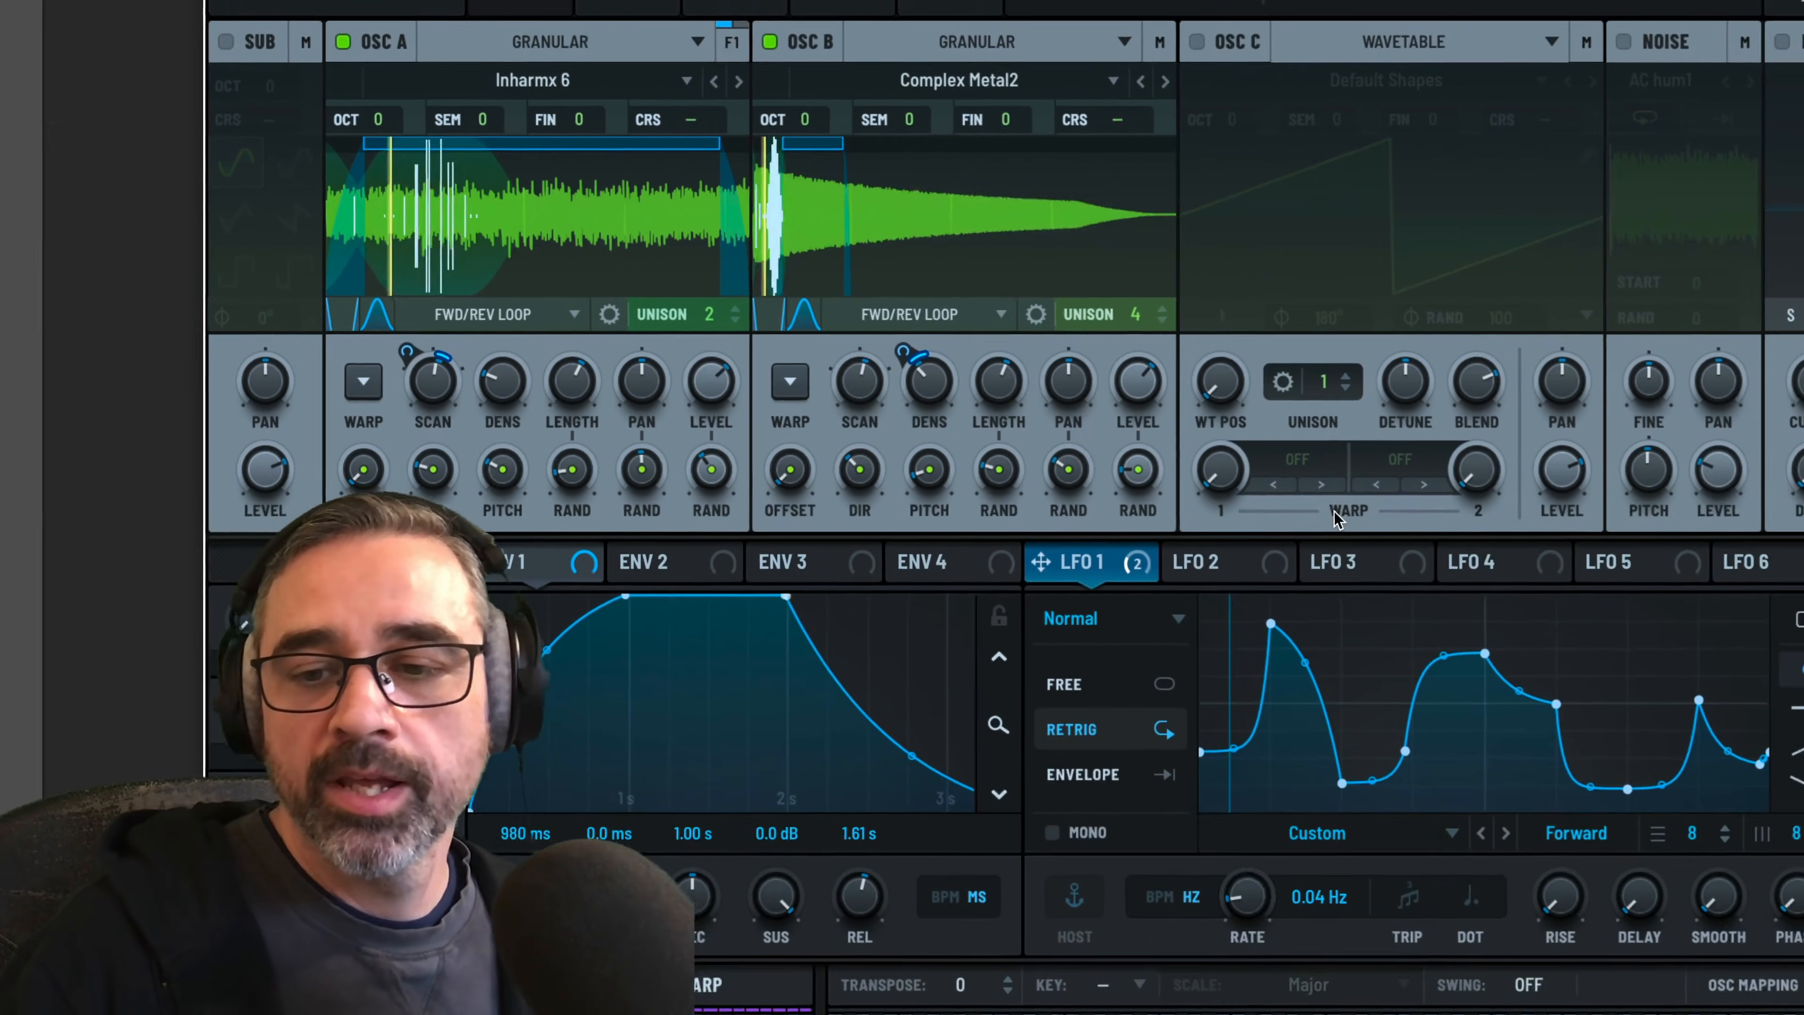
# Give LFO 2 a Random (Curved) shape and regenerate it several times for a different random curve
pyautogui.click(1195, 562)
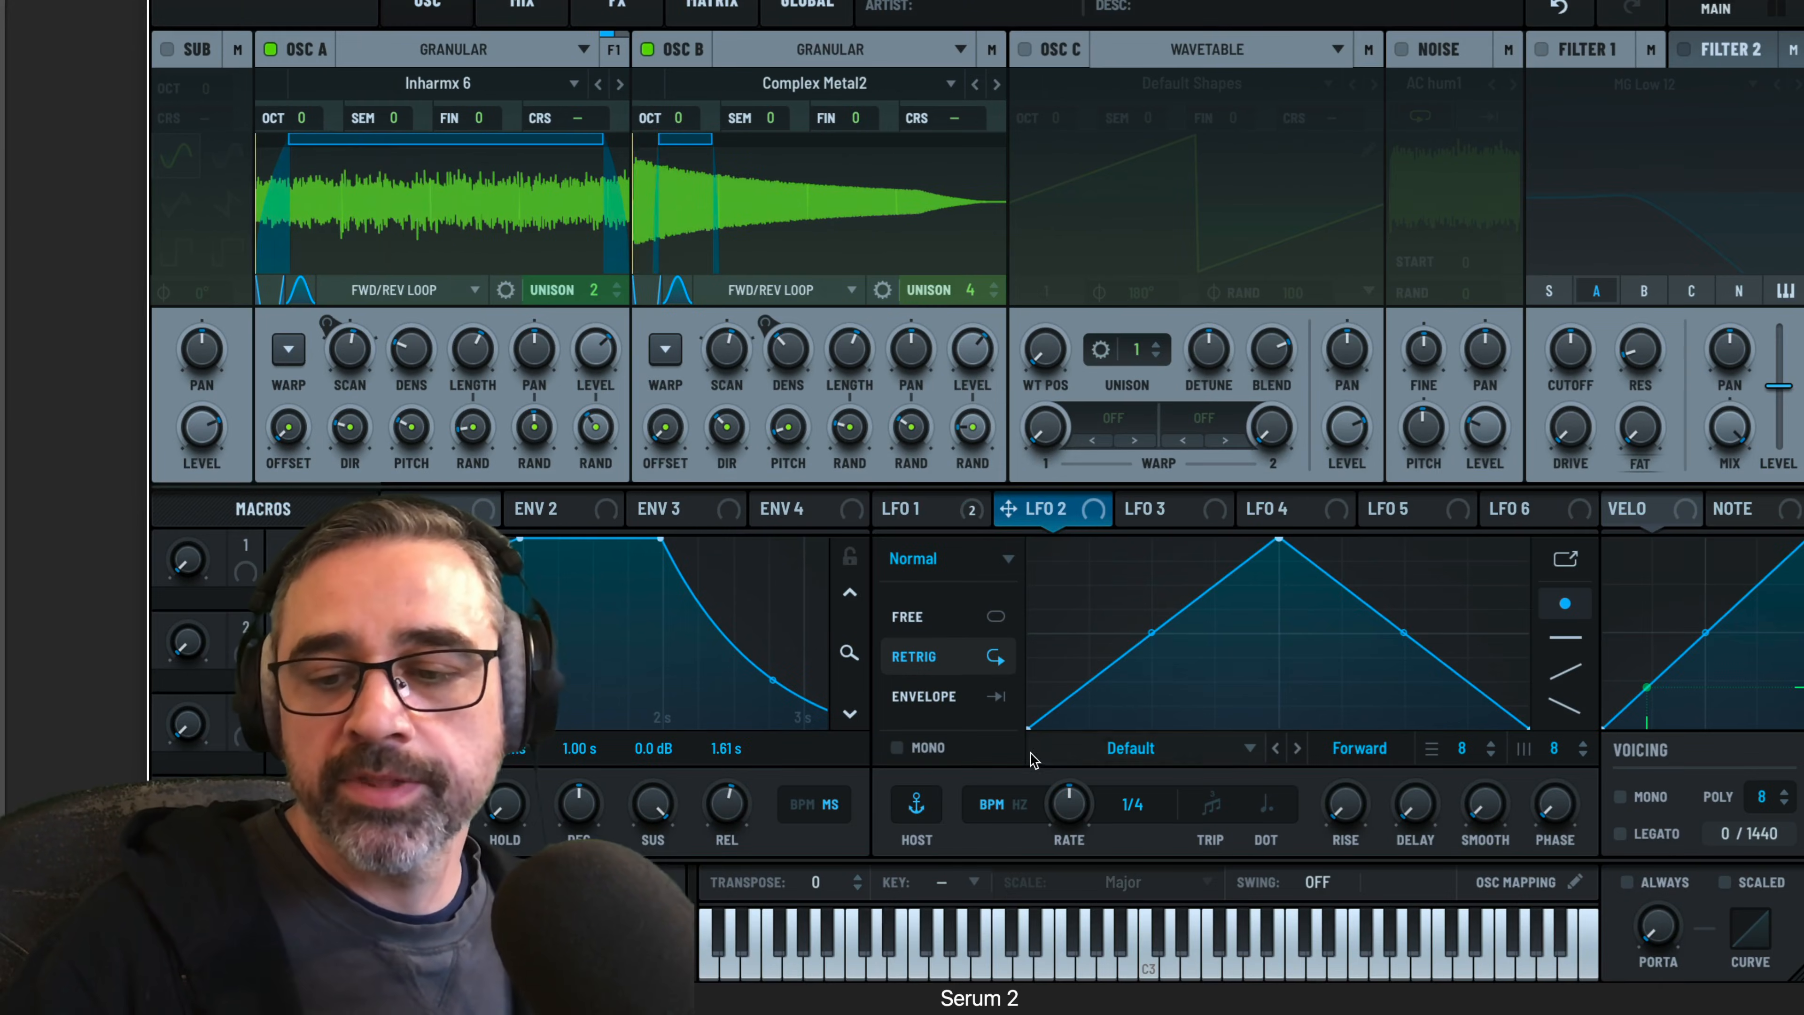
pyautogui.click(1133, 752)
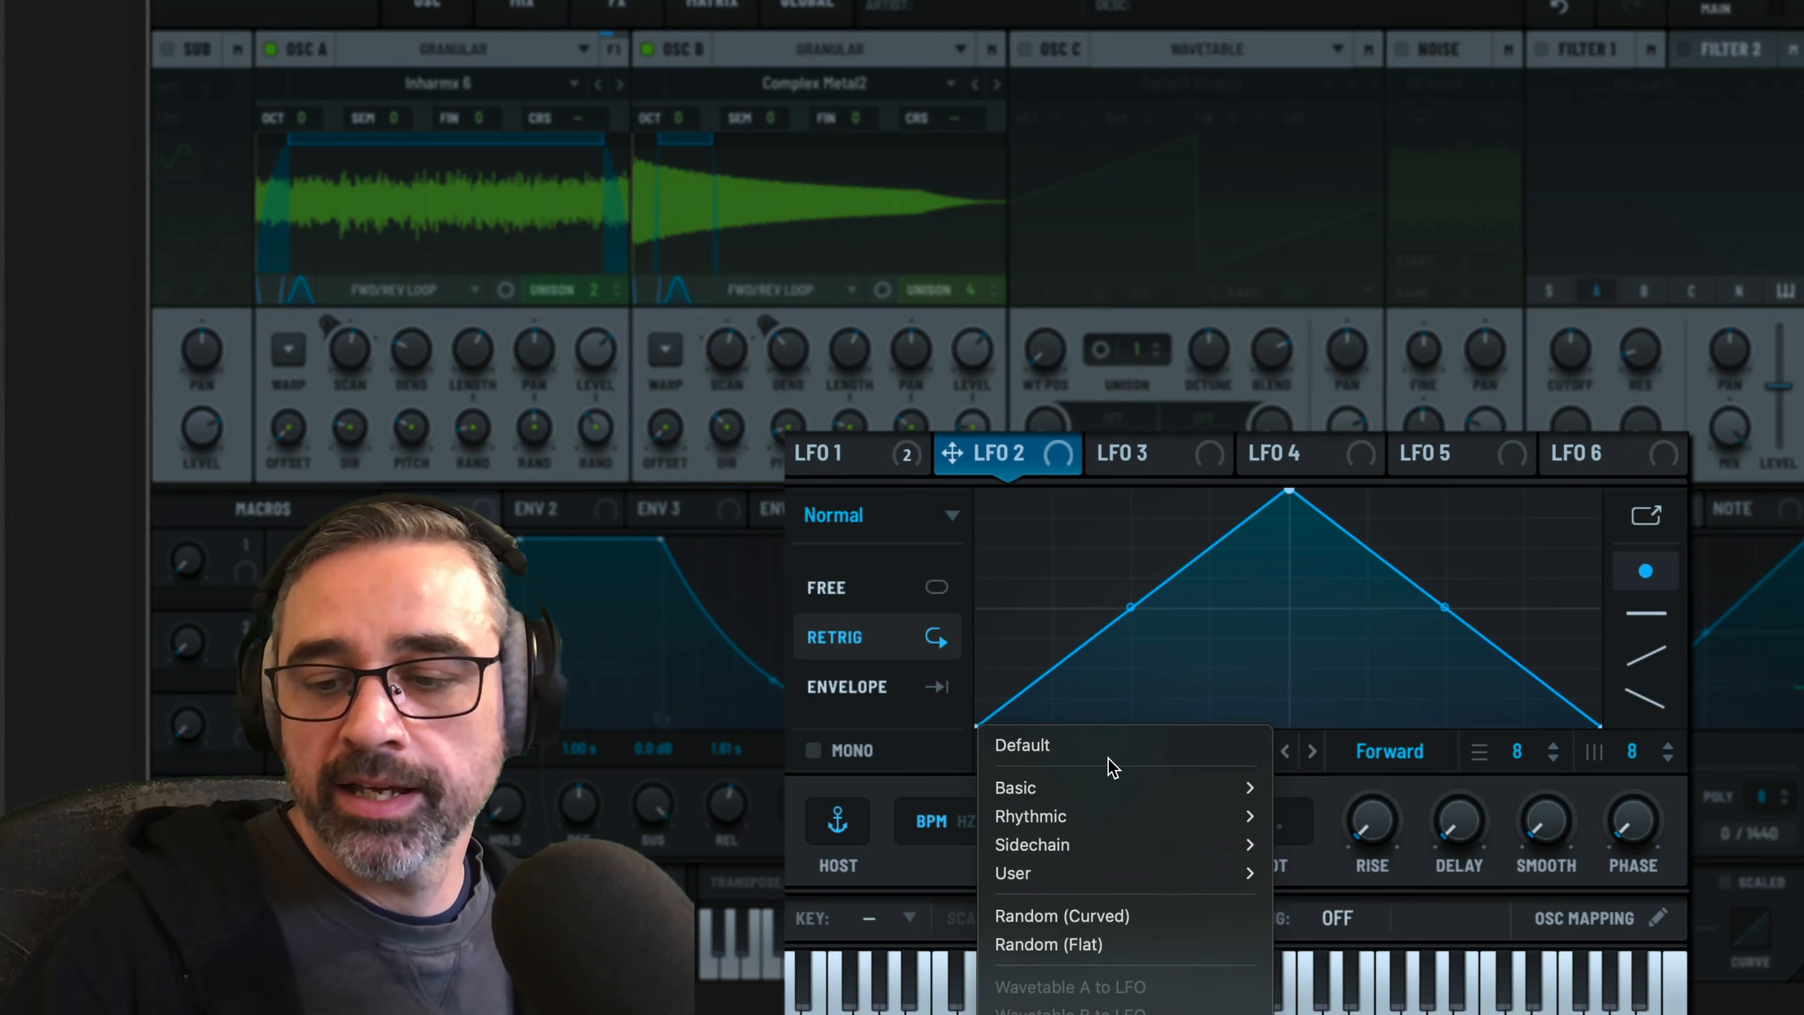
pyautogui.click(1101, 916)
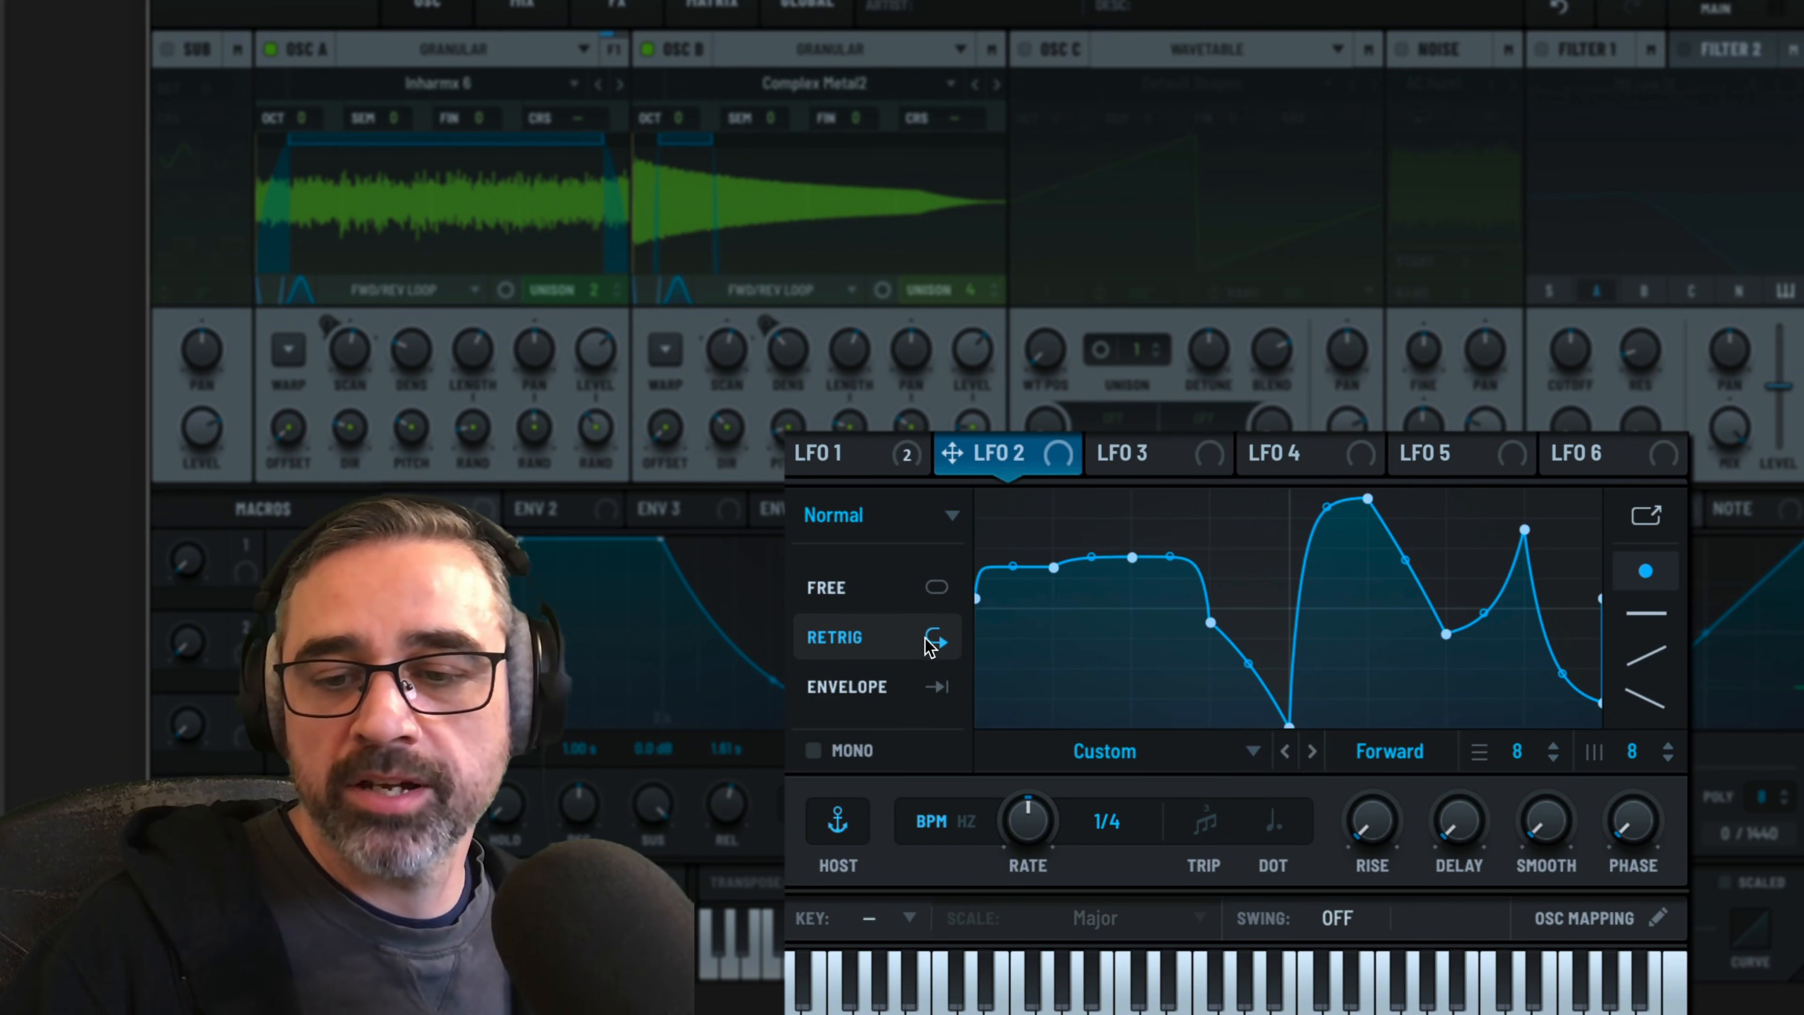
pyautogui.click(1103, 751)
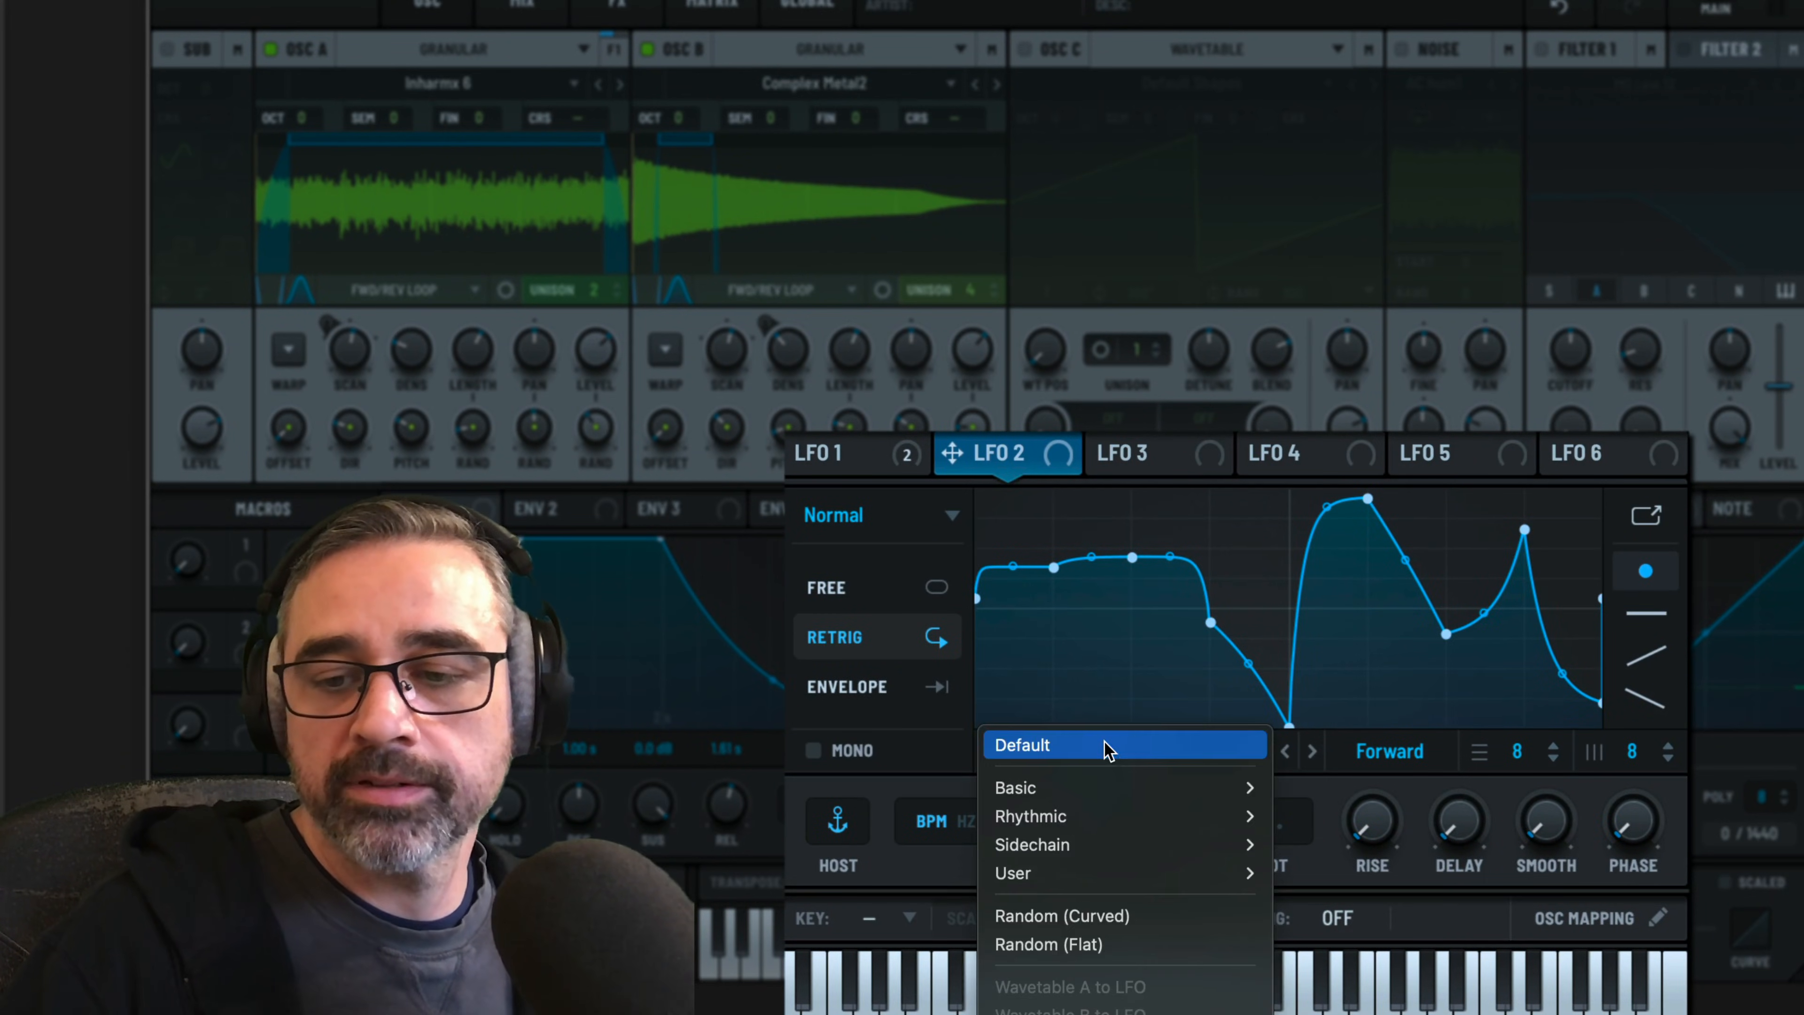
pyautogui.click(1095, 916)
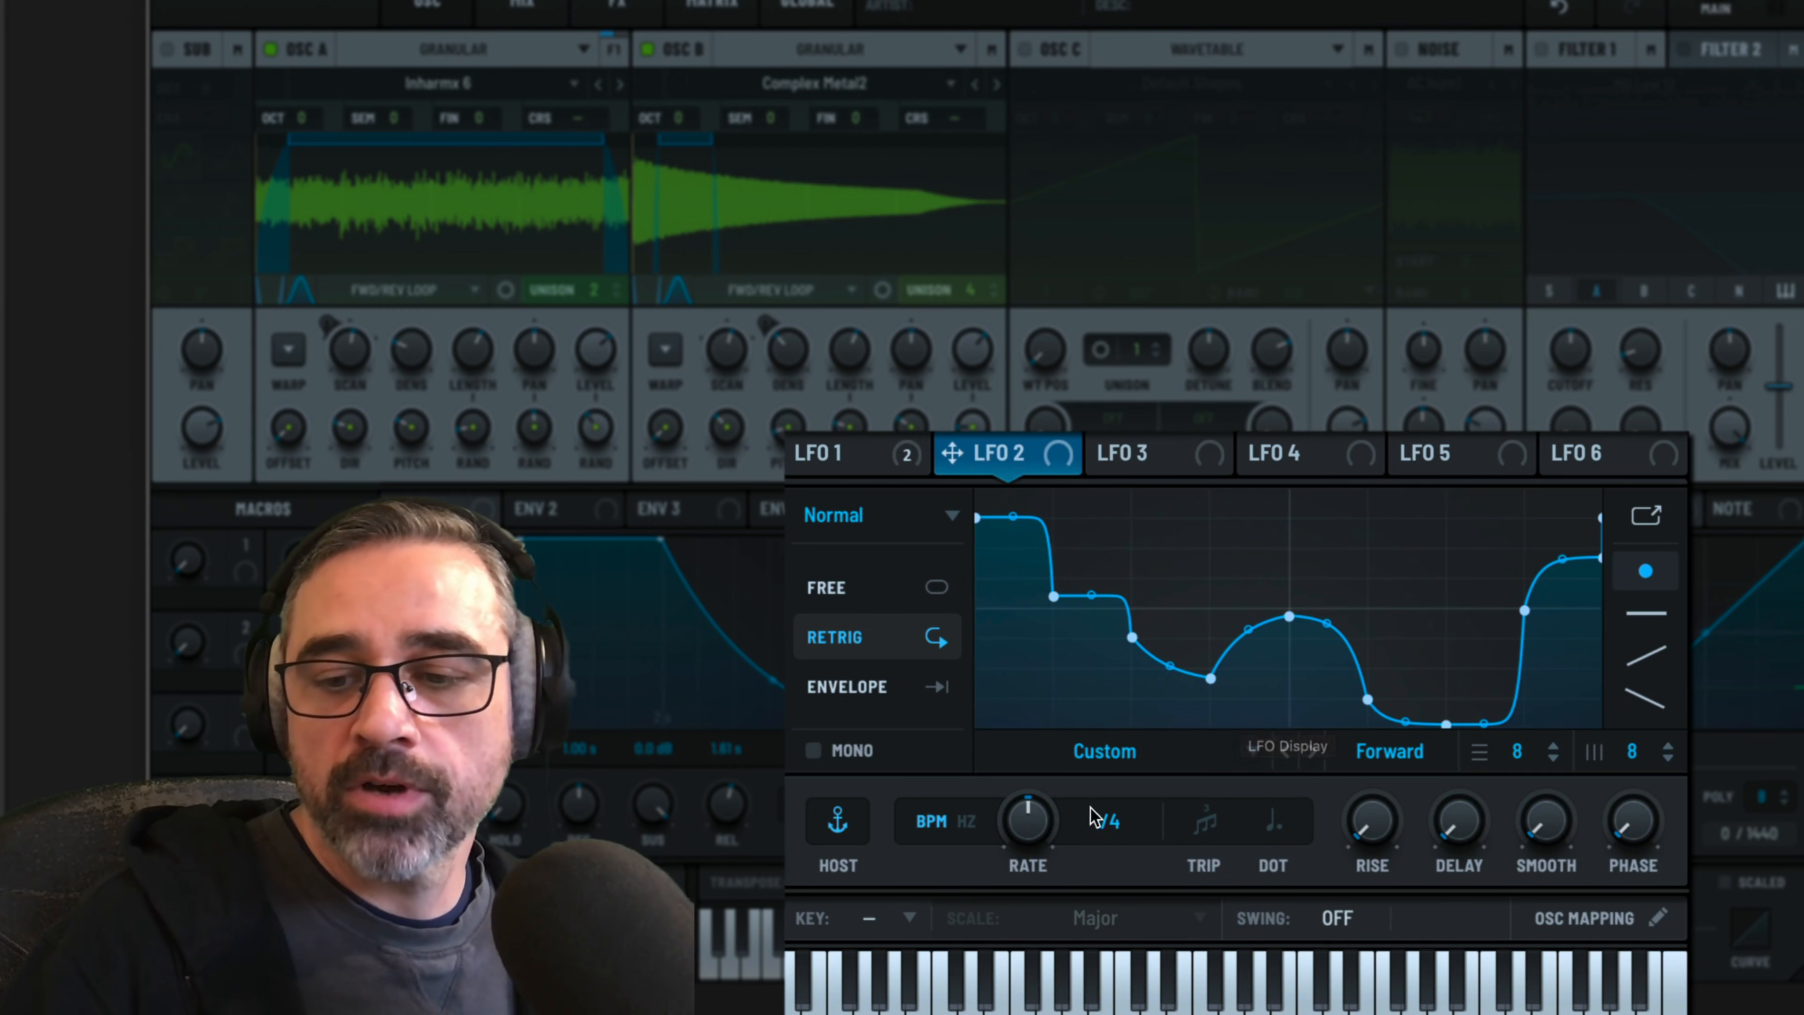
pyautogui.click(1111, 752)
pyautogui.click(1079, 918)
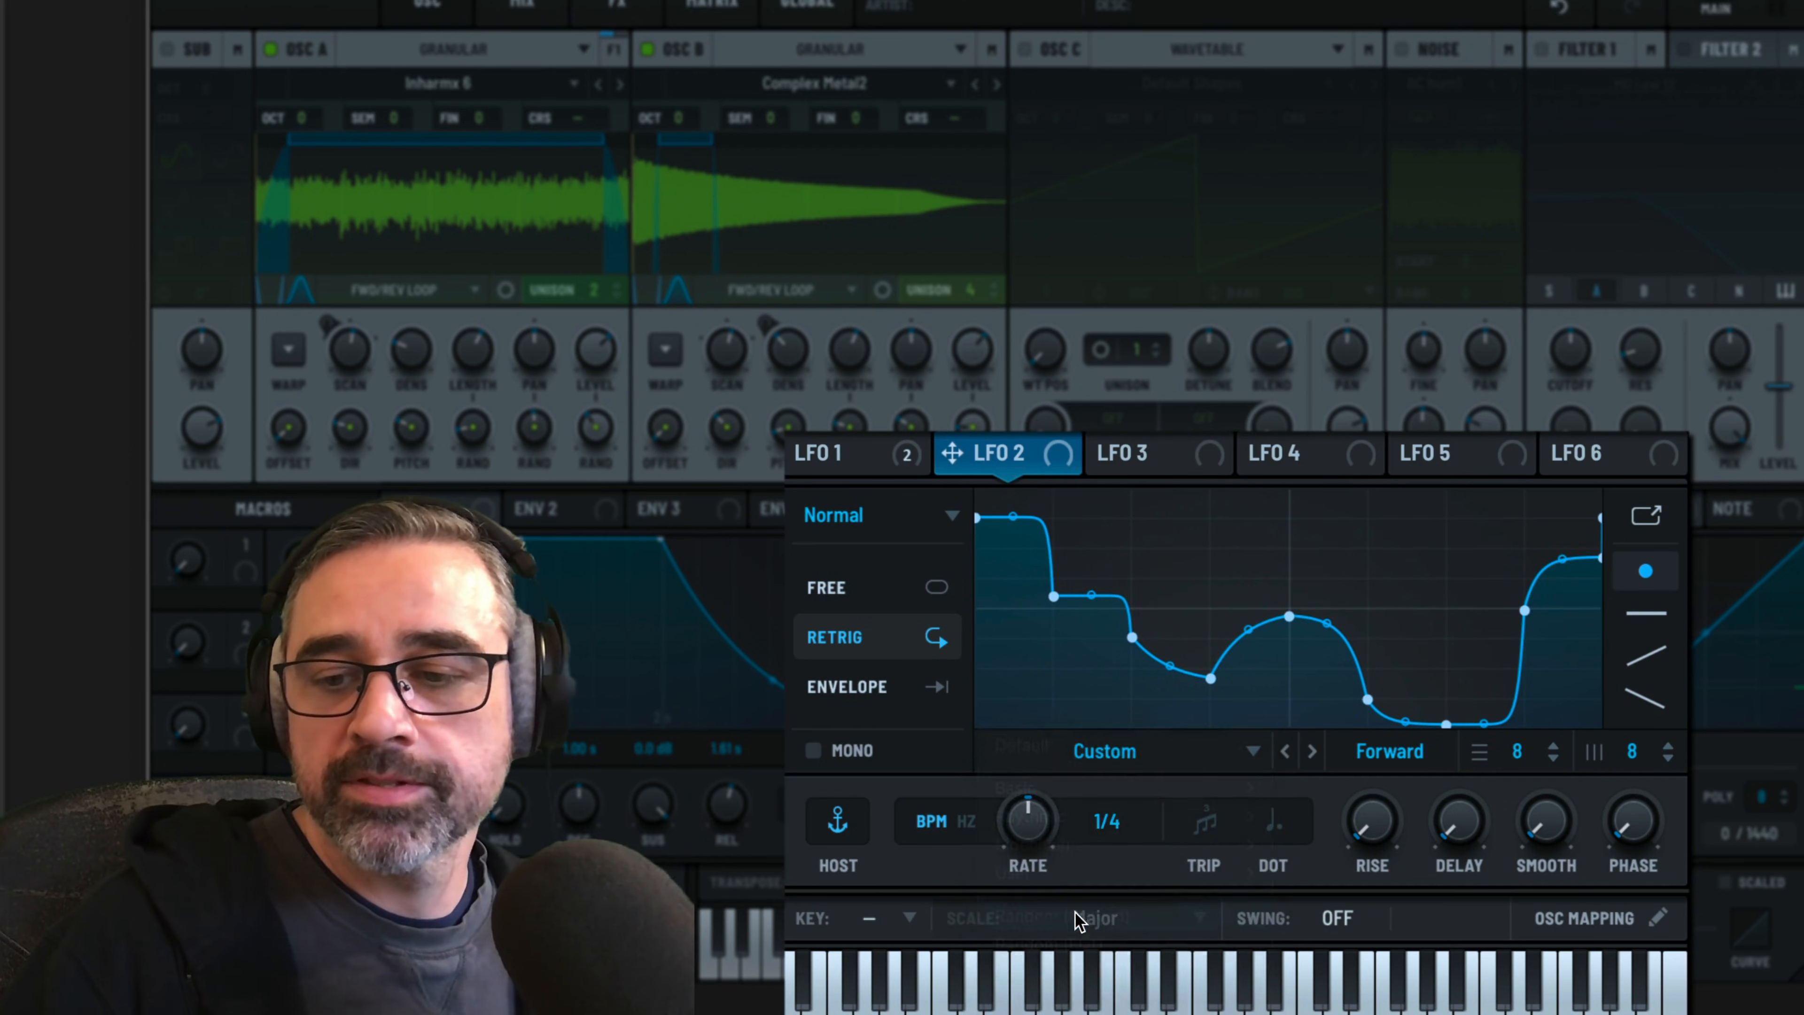
# Smooth LFO 2's tall peak and steep final drop, and lower its start point to meet the end point
pyautogui.moveTo(1215, 494); pyautogui.dragTo(1210, 591)
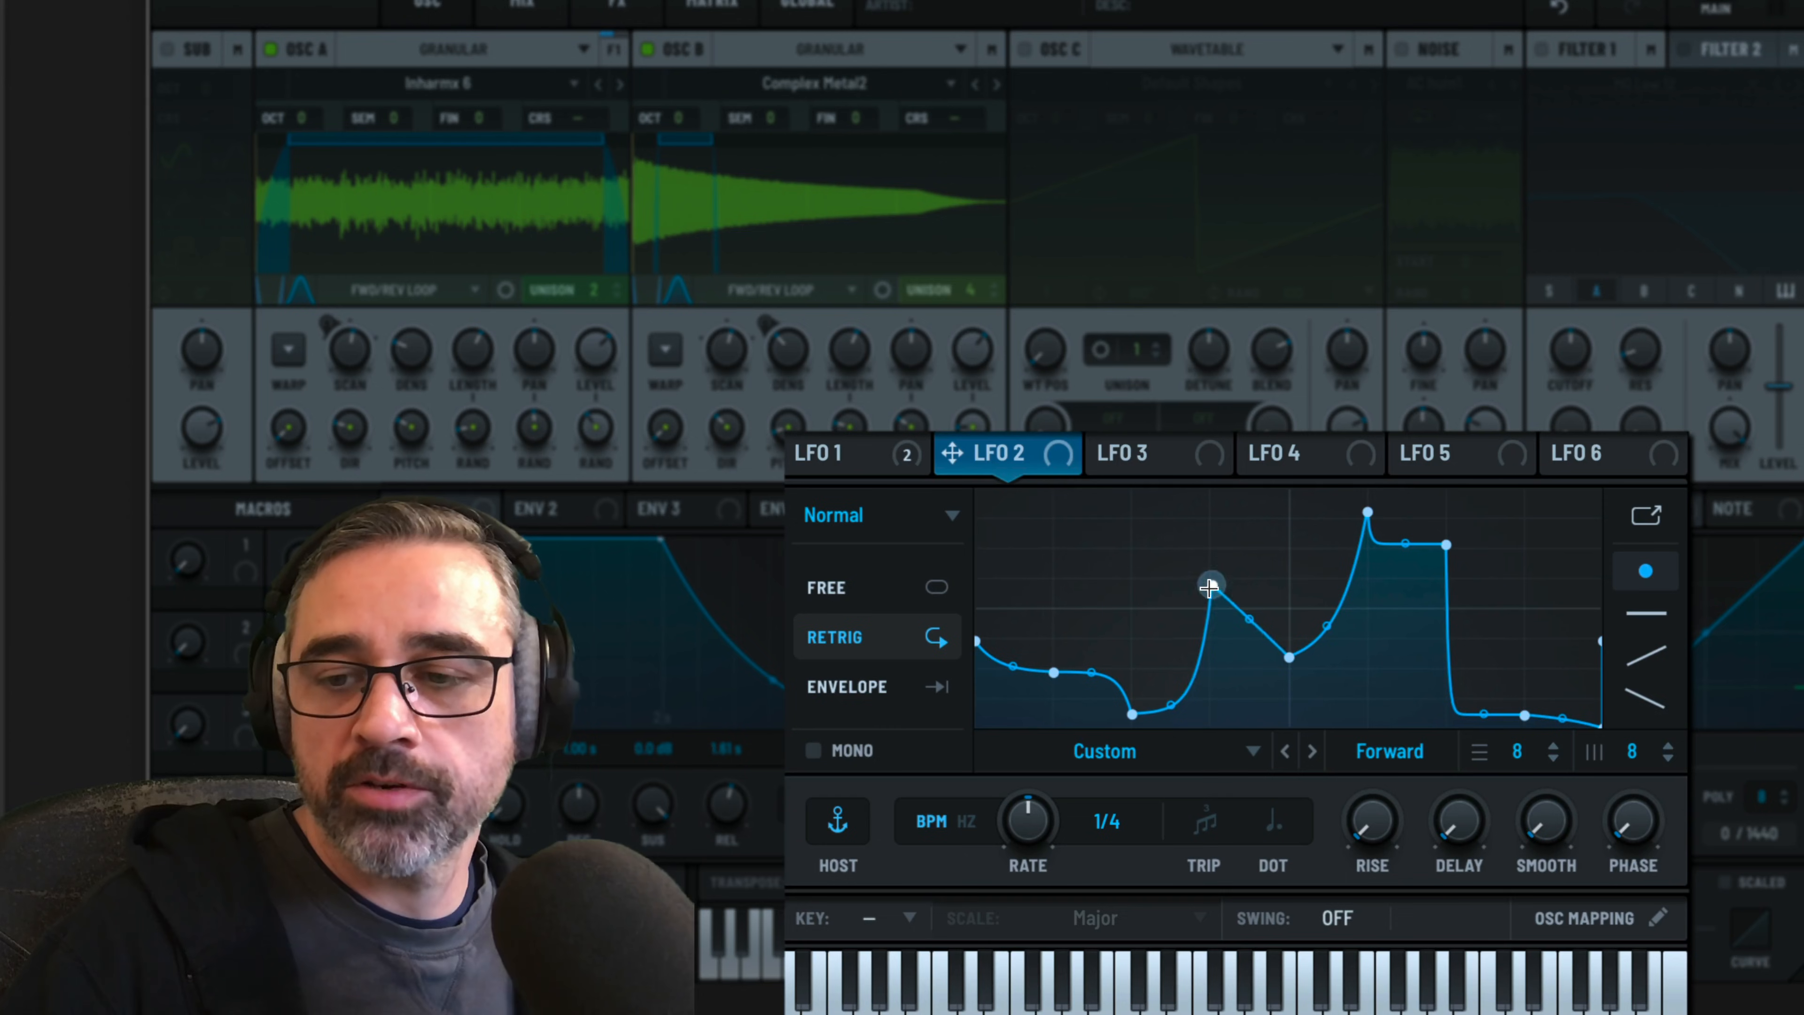
pyautogui.moveTo(1365, 514); pyautogui.dragTo(1480, 572)
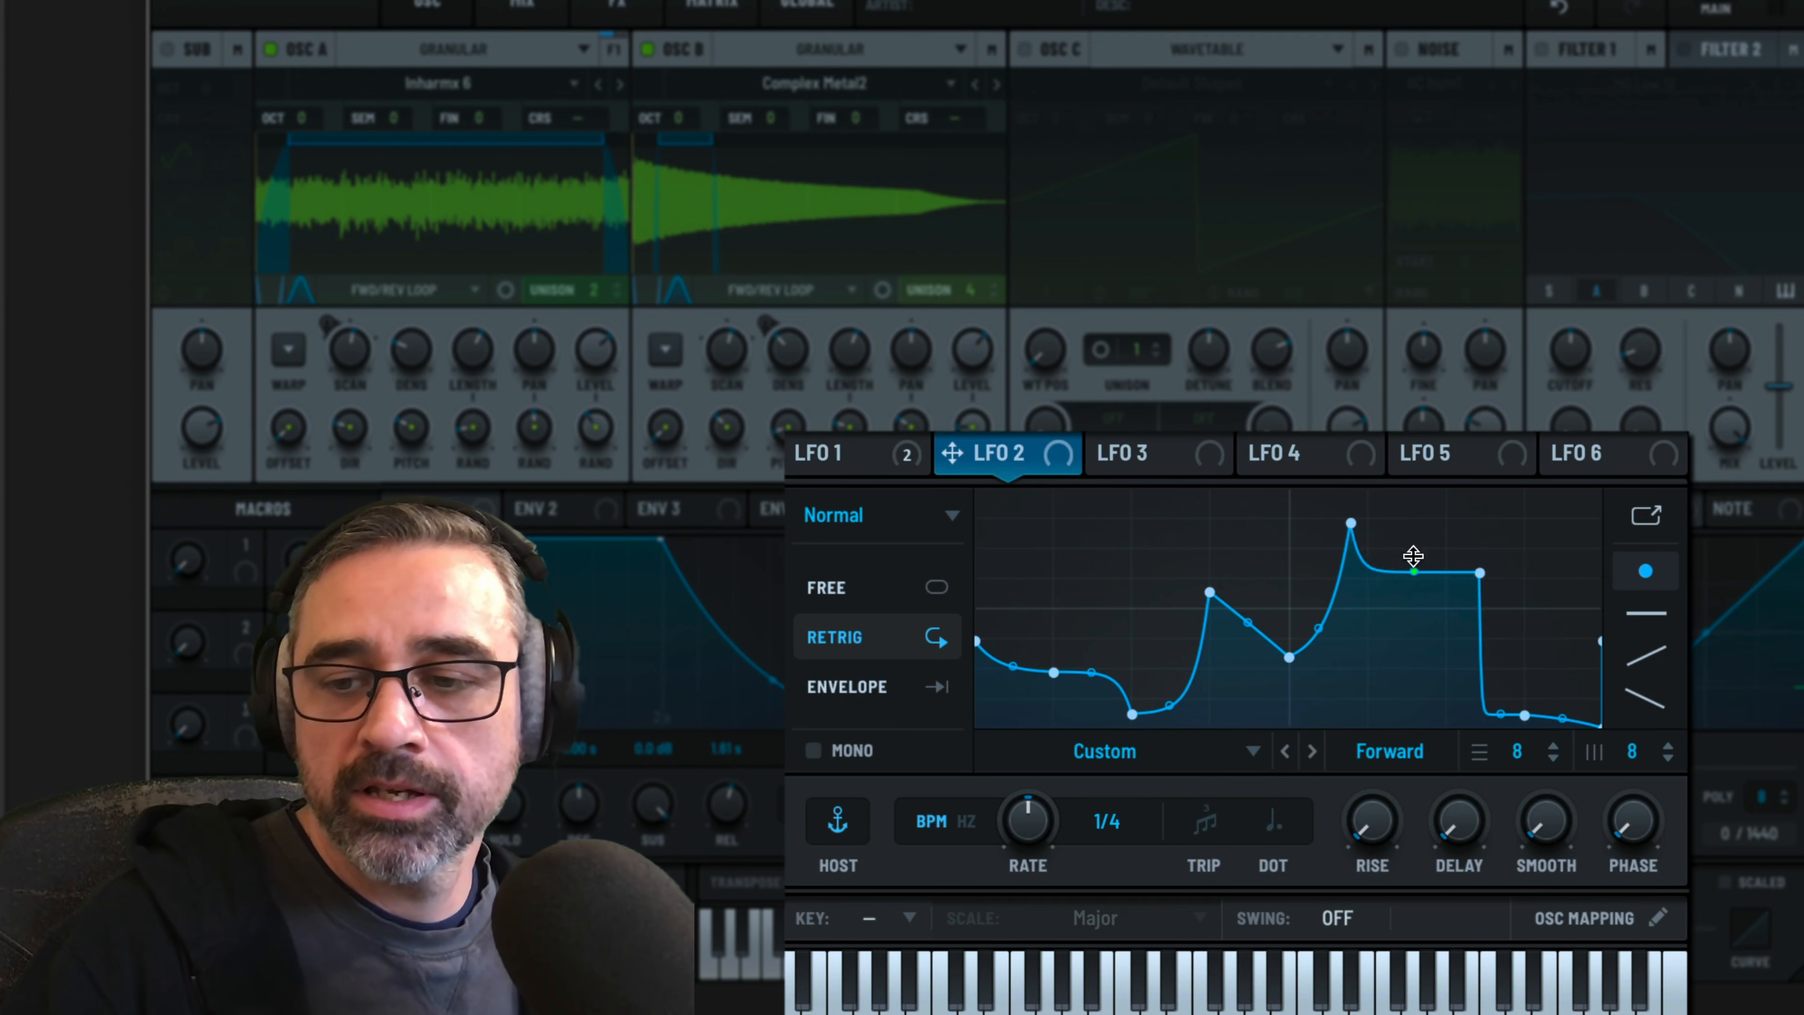
pyautogui.moveTo(1499, 714); pyautogui.dragTo(1494, 637)
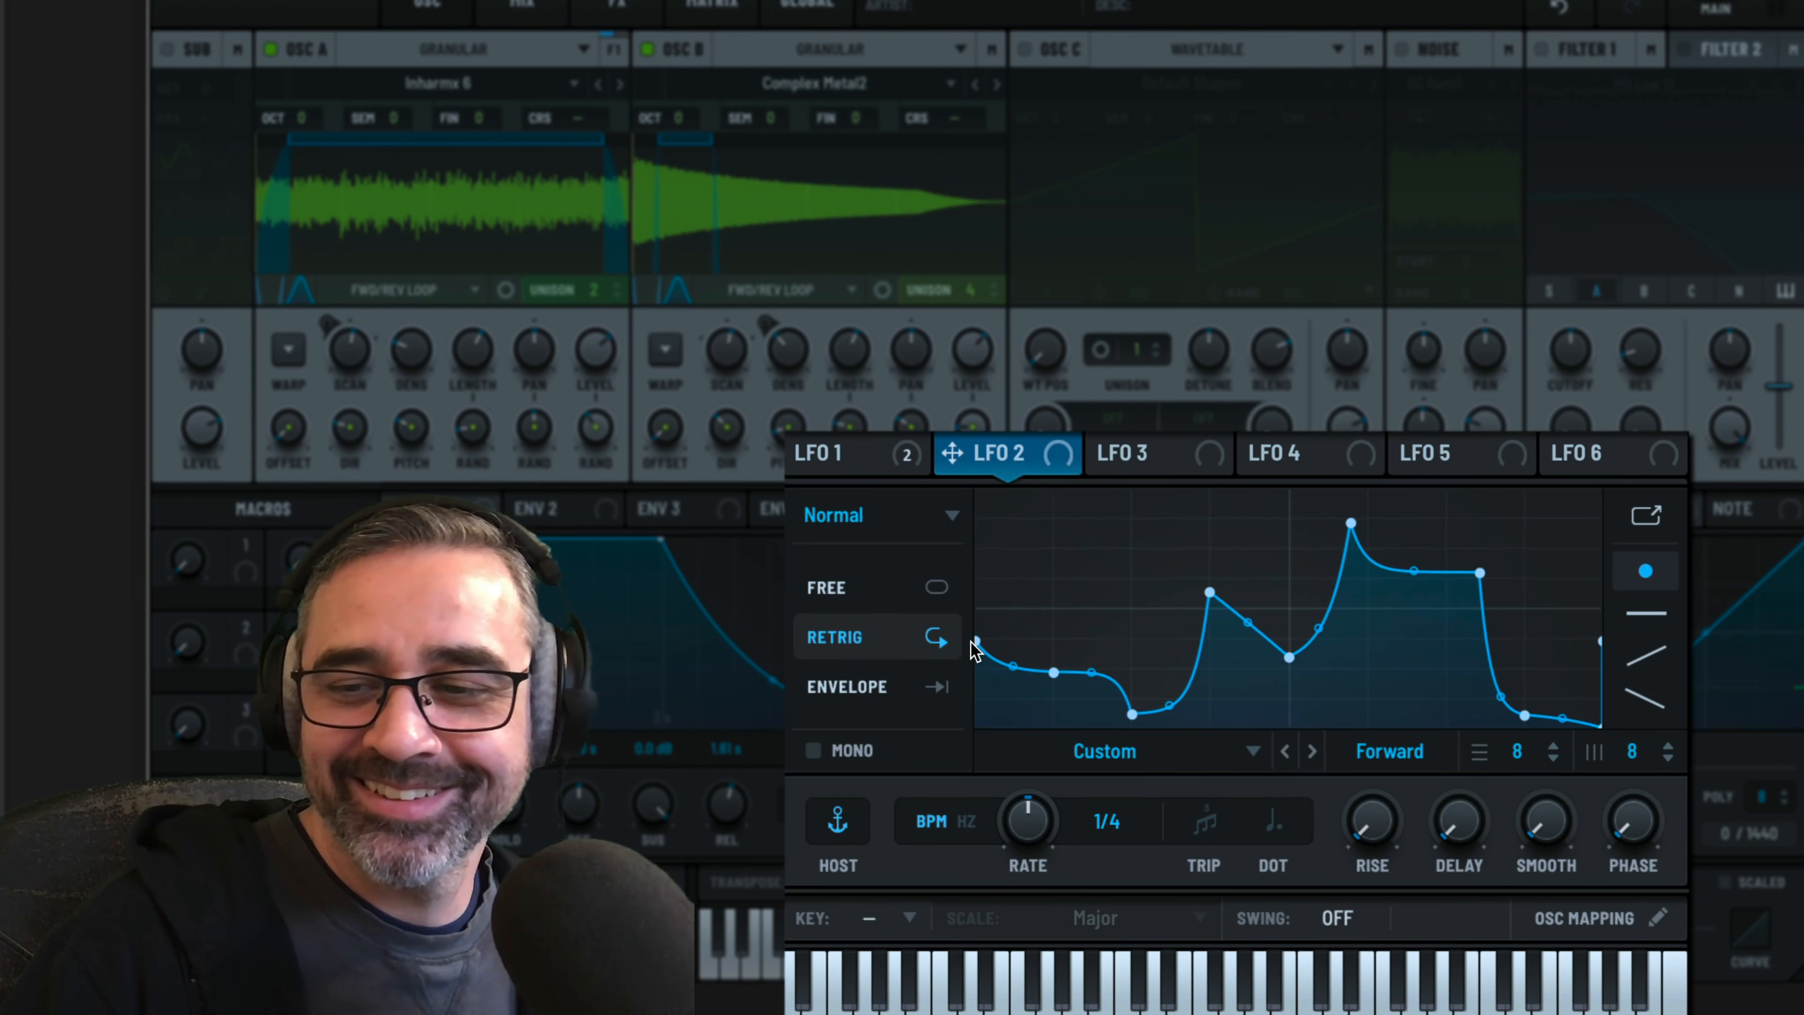
pyautogui.moveTo(973, 645); pyautogui.dragTo(955, 709)
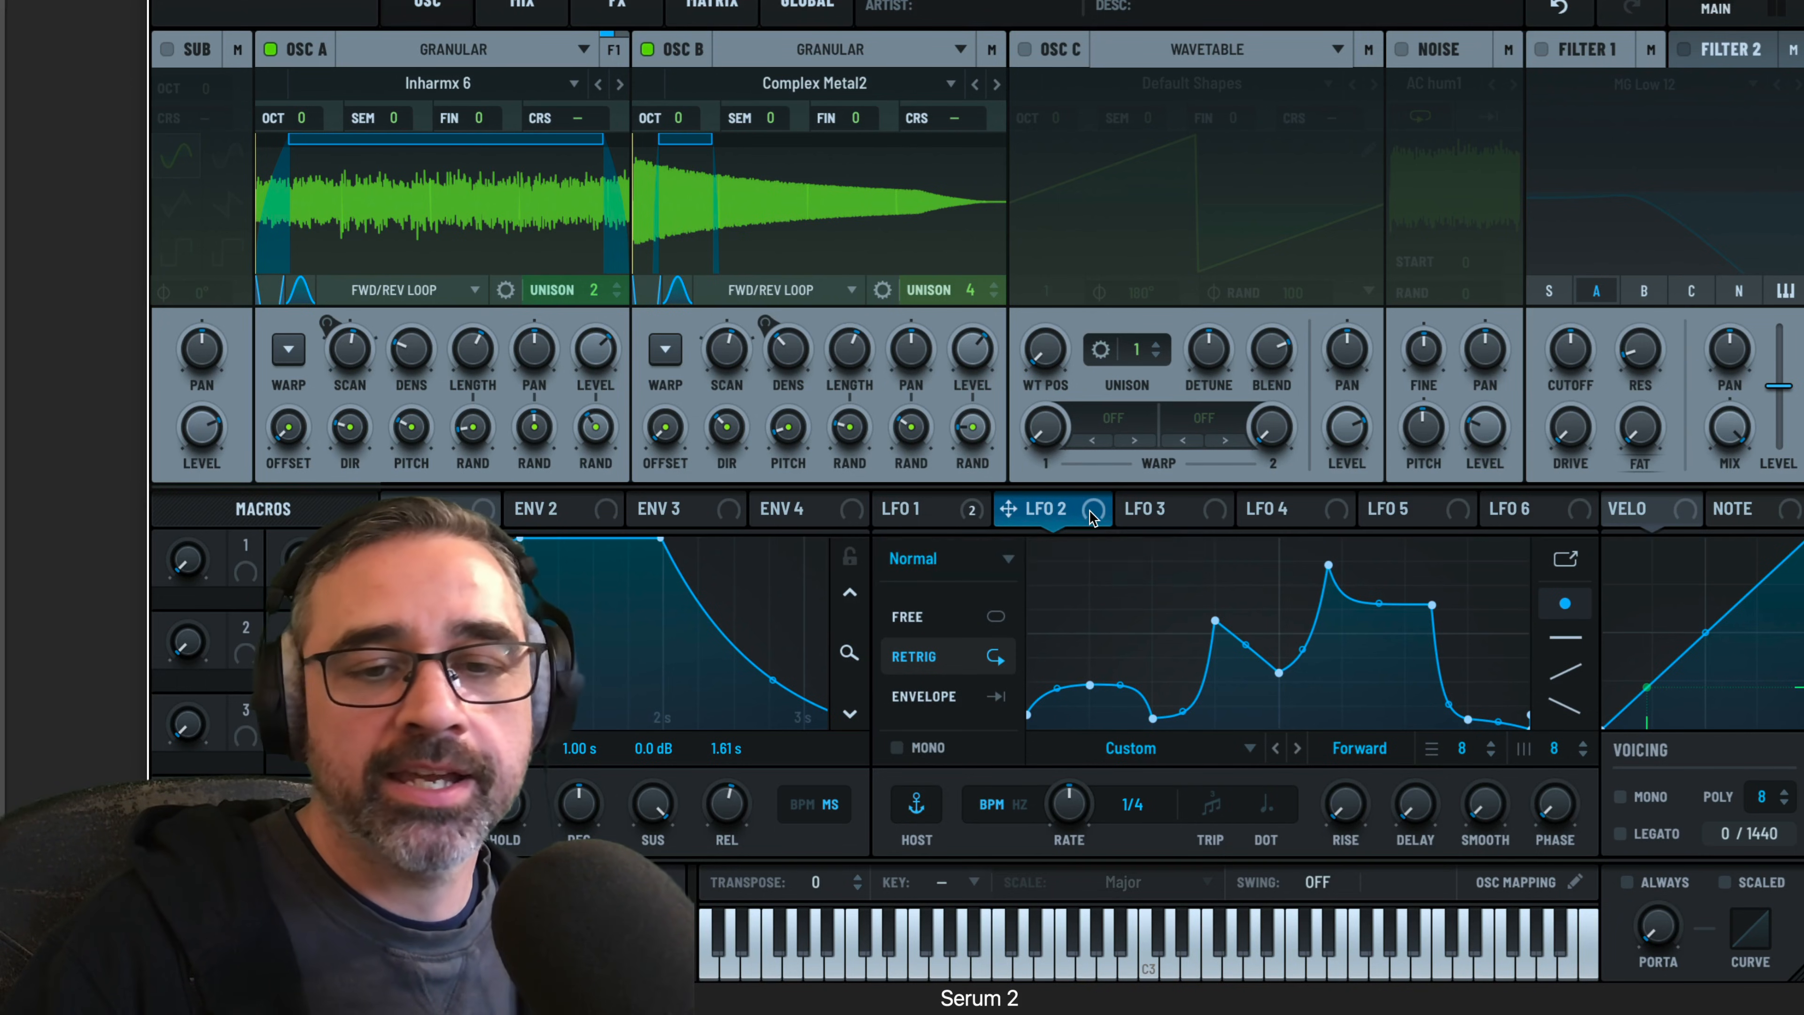
# Map LFO 2 to oscillator A's density at about 32% and to oscillator B's grain length, with the rate at 8 bar
pyautogui.moveTo(1064, 504); pyautogui.dragTo(402, 320)
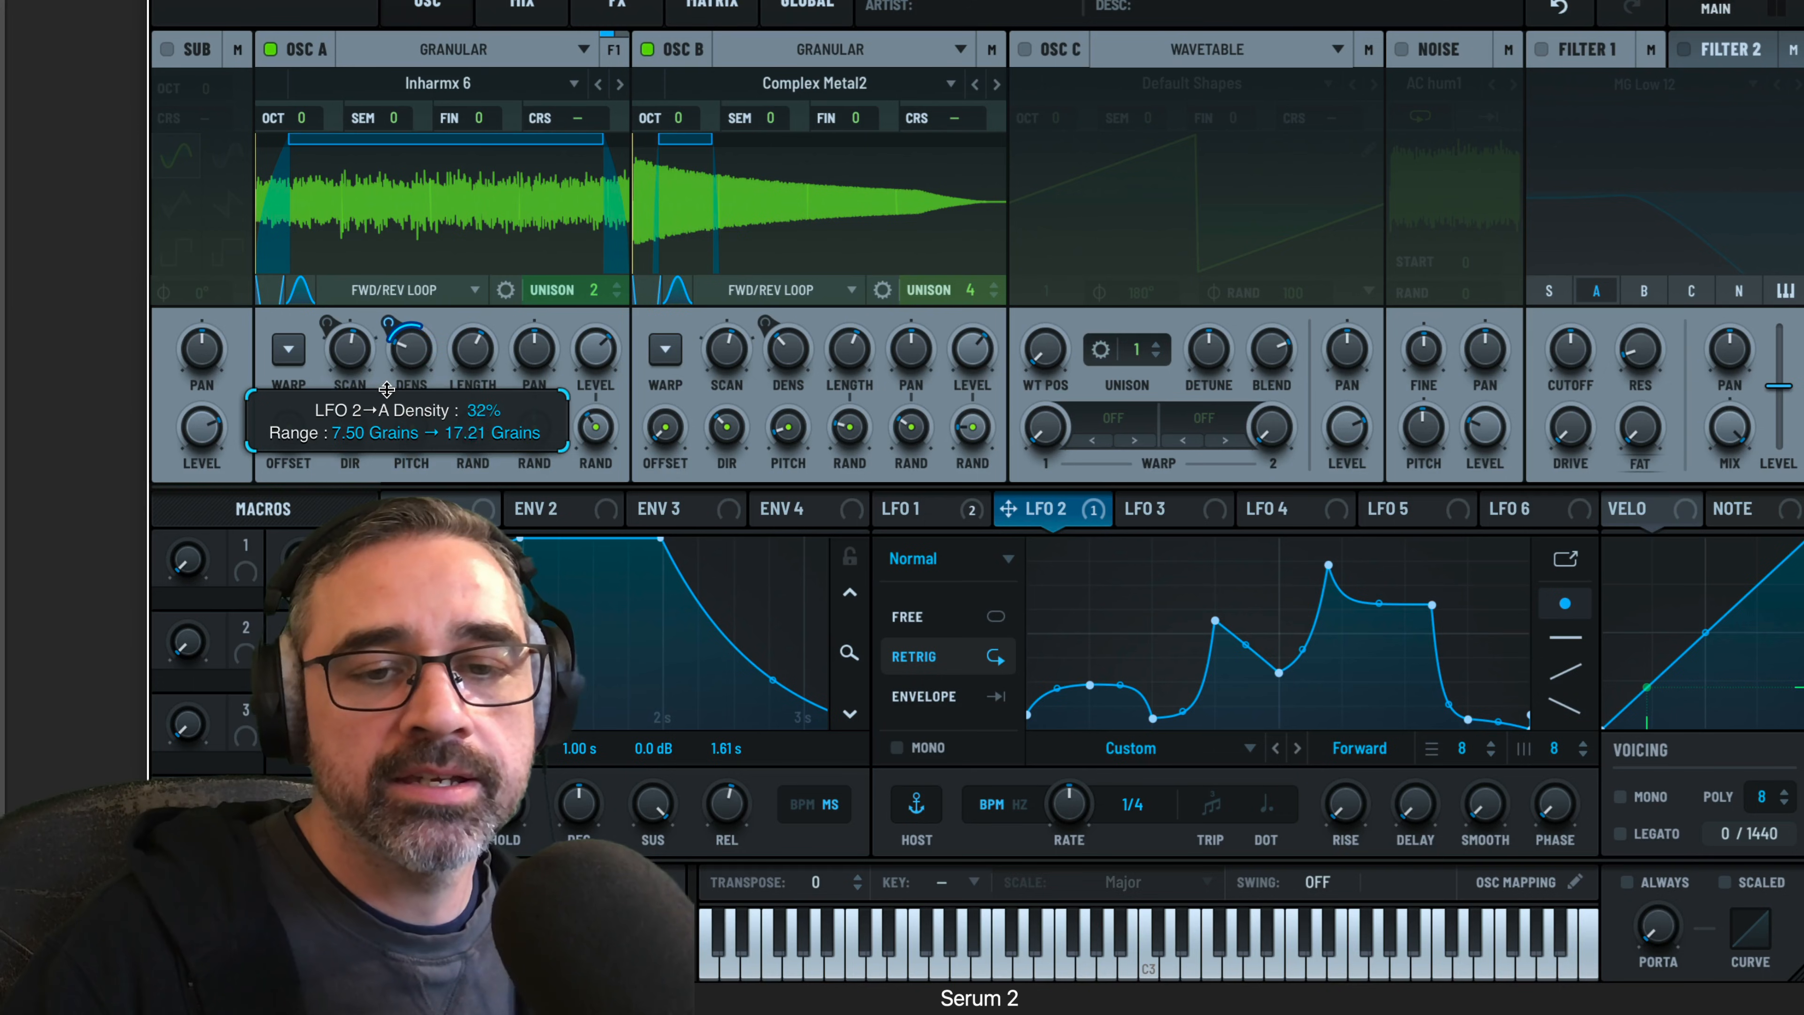
pyautogui.moveTo(1048, 509); pyautogui.dragTo(834, 430)
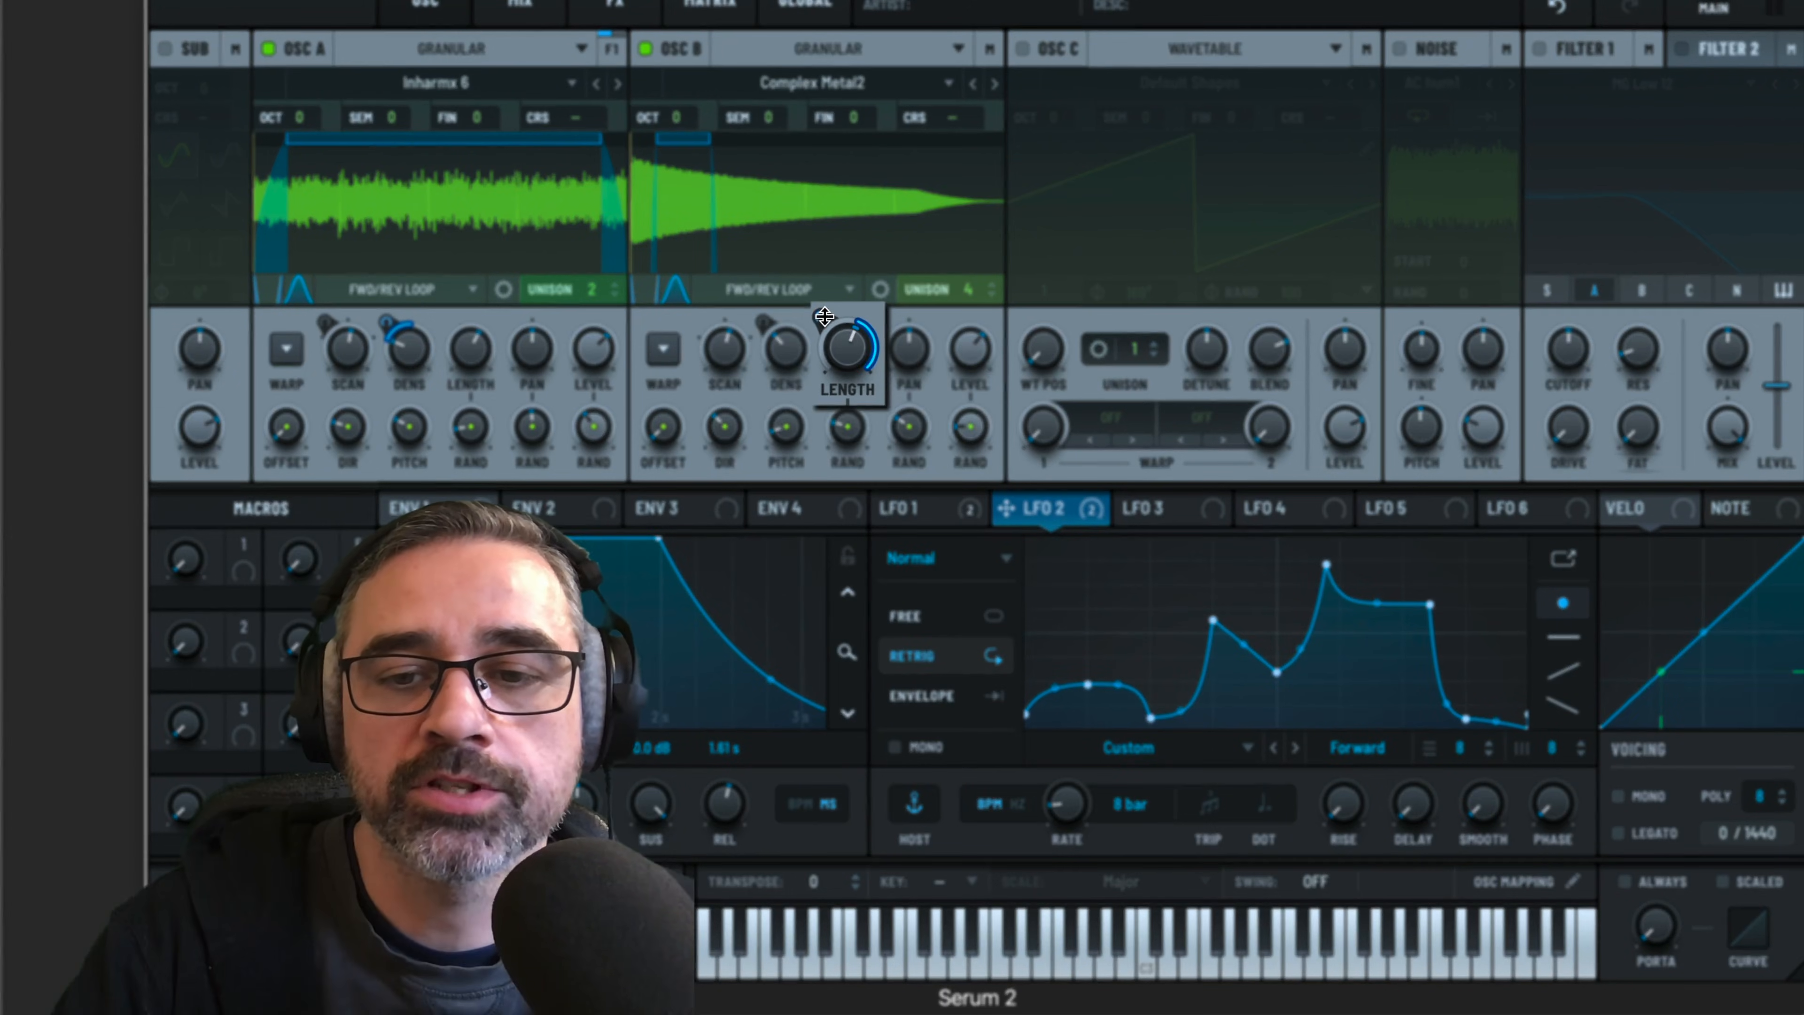
pyautogui.moveTo(827, 324)
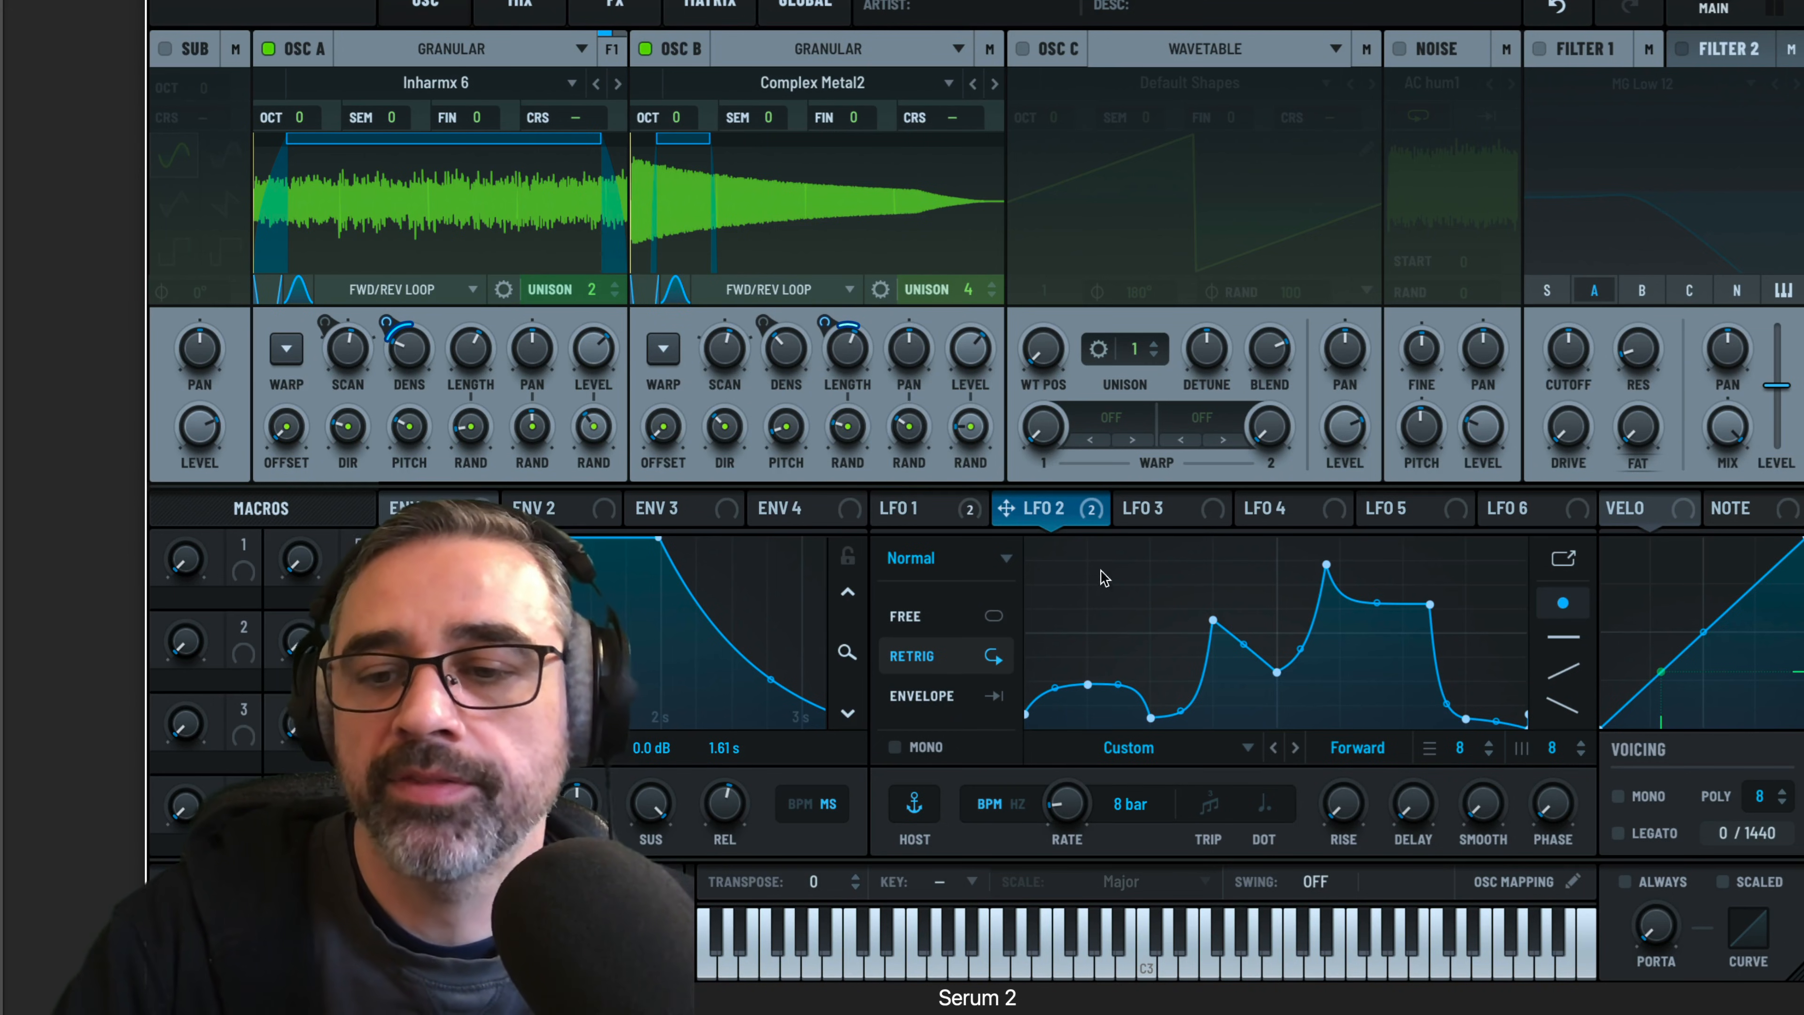
# Give LFO 3 a regenerated Random (Curved) shape and lower its start and end points to matching heights
pyautogui.click(1151, 509)
pyautogui.click(1198, 751)
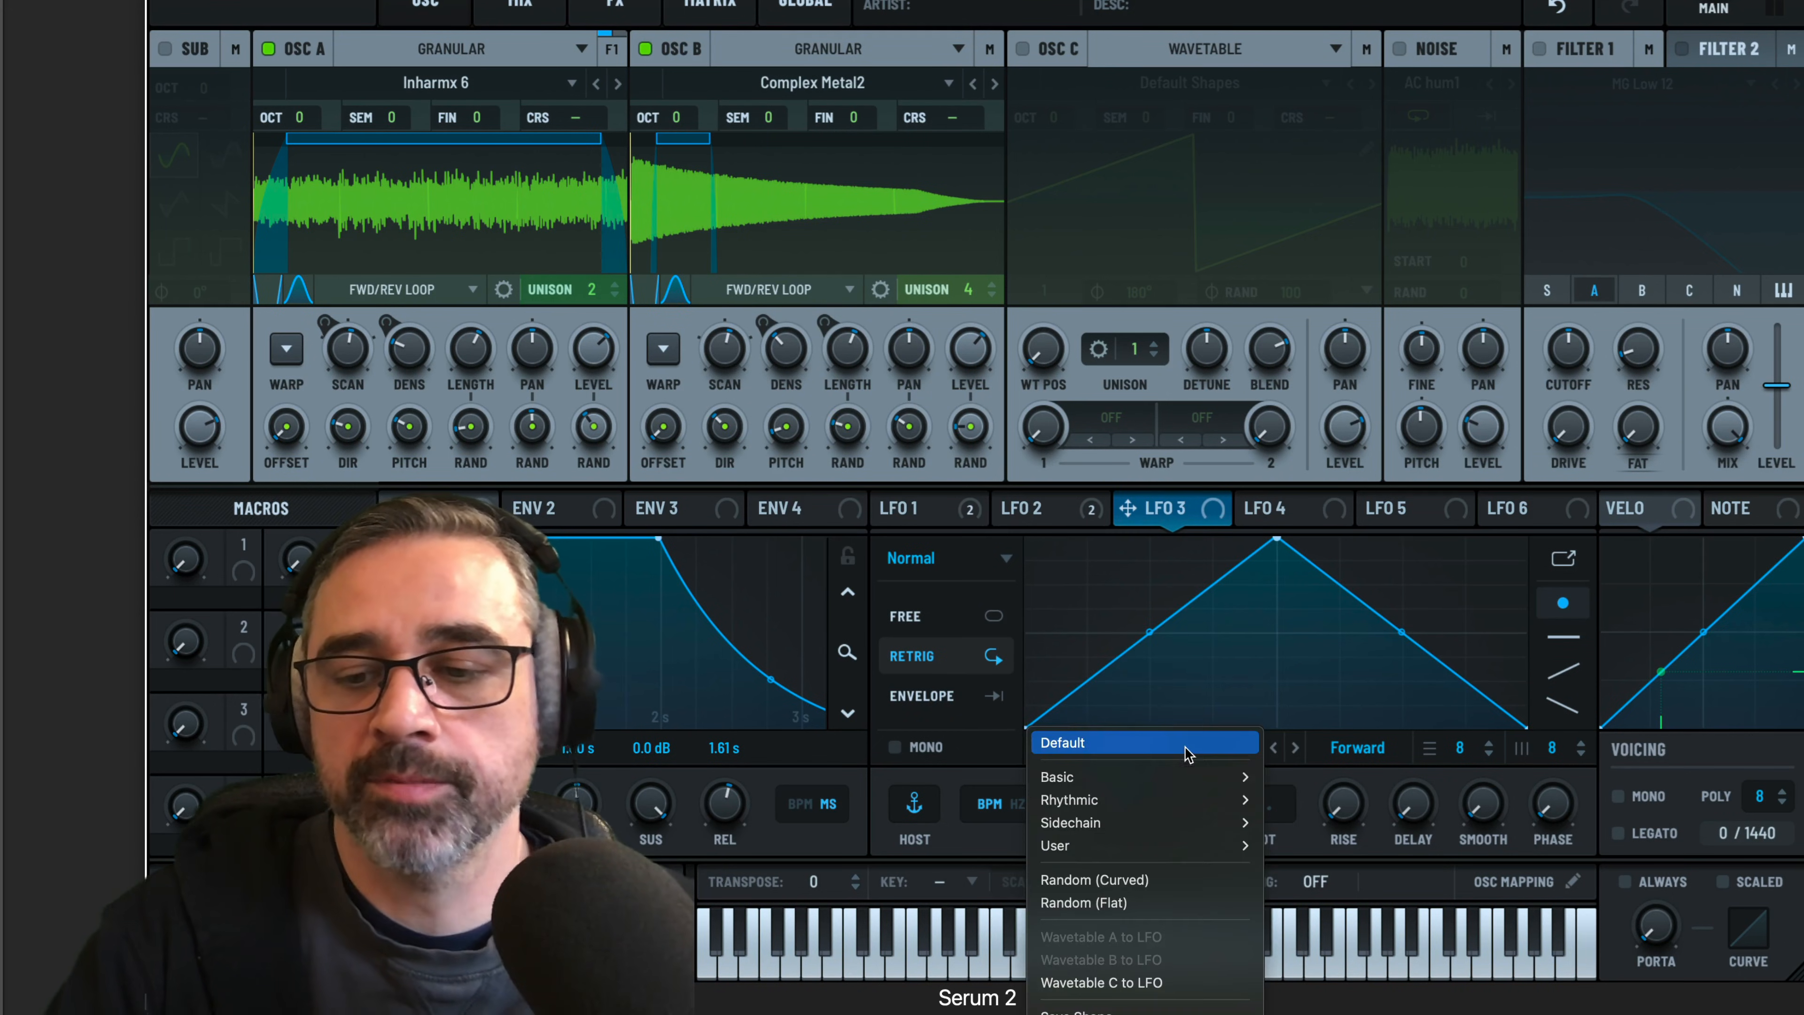
pyautogui.click(1144, 892)
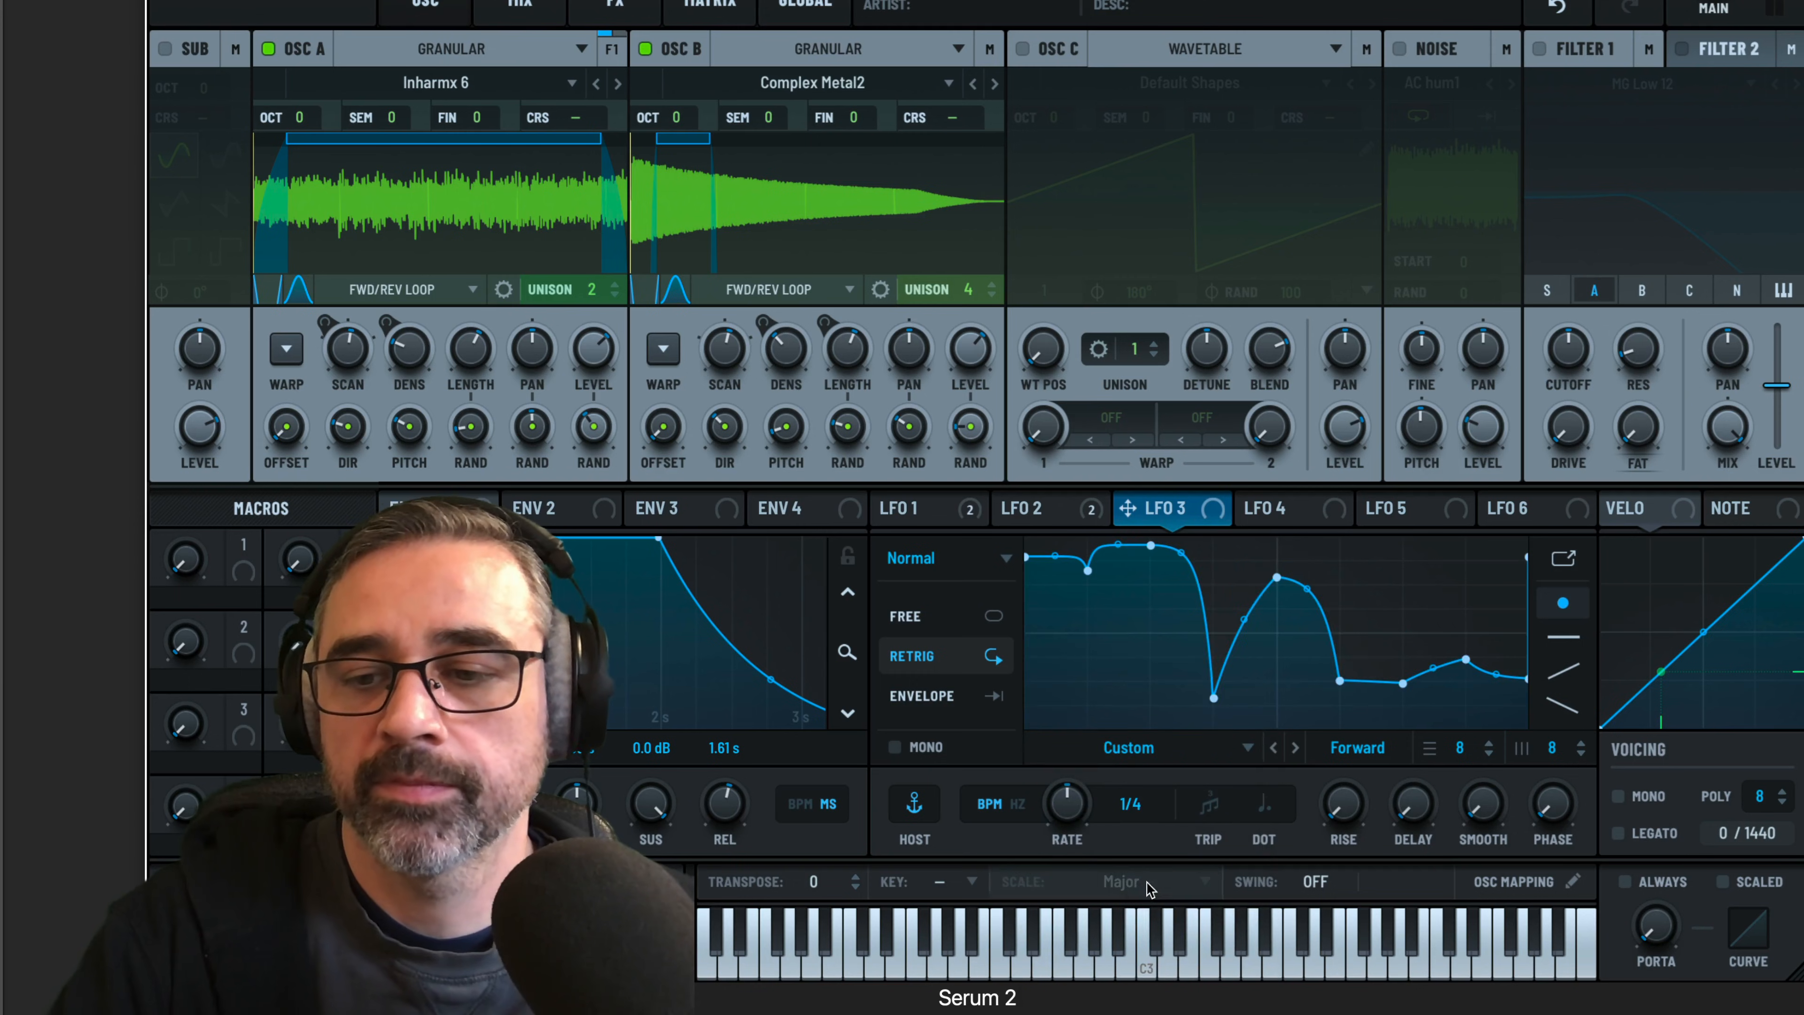
pyautogui.click(1139, 750)
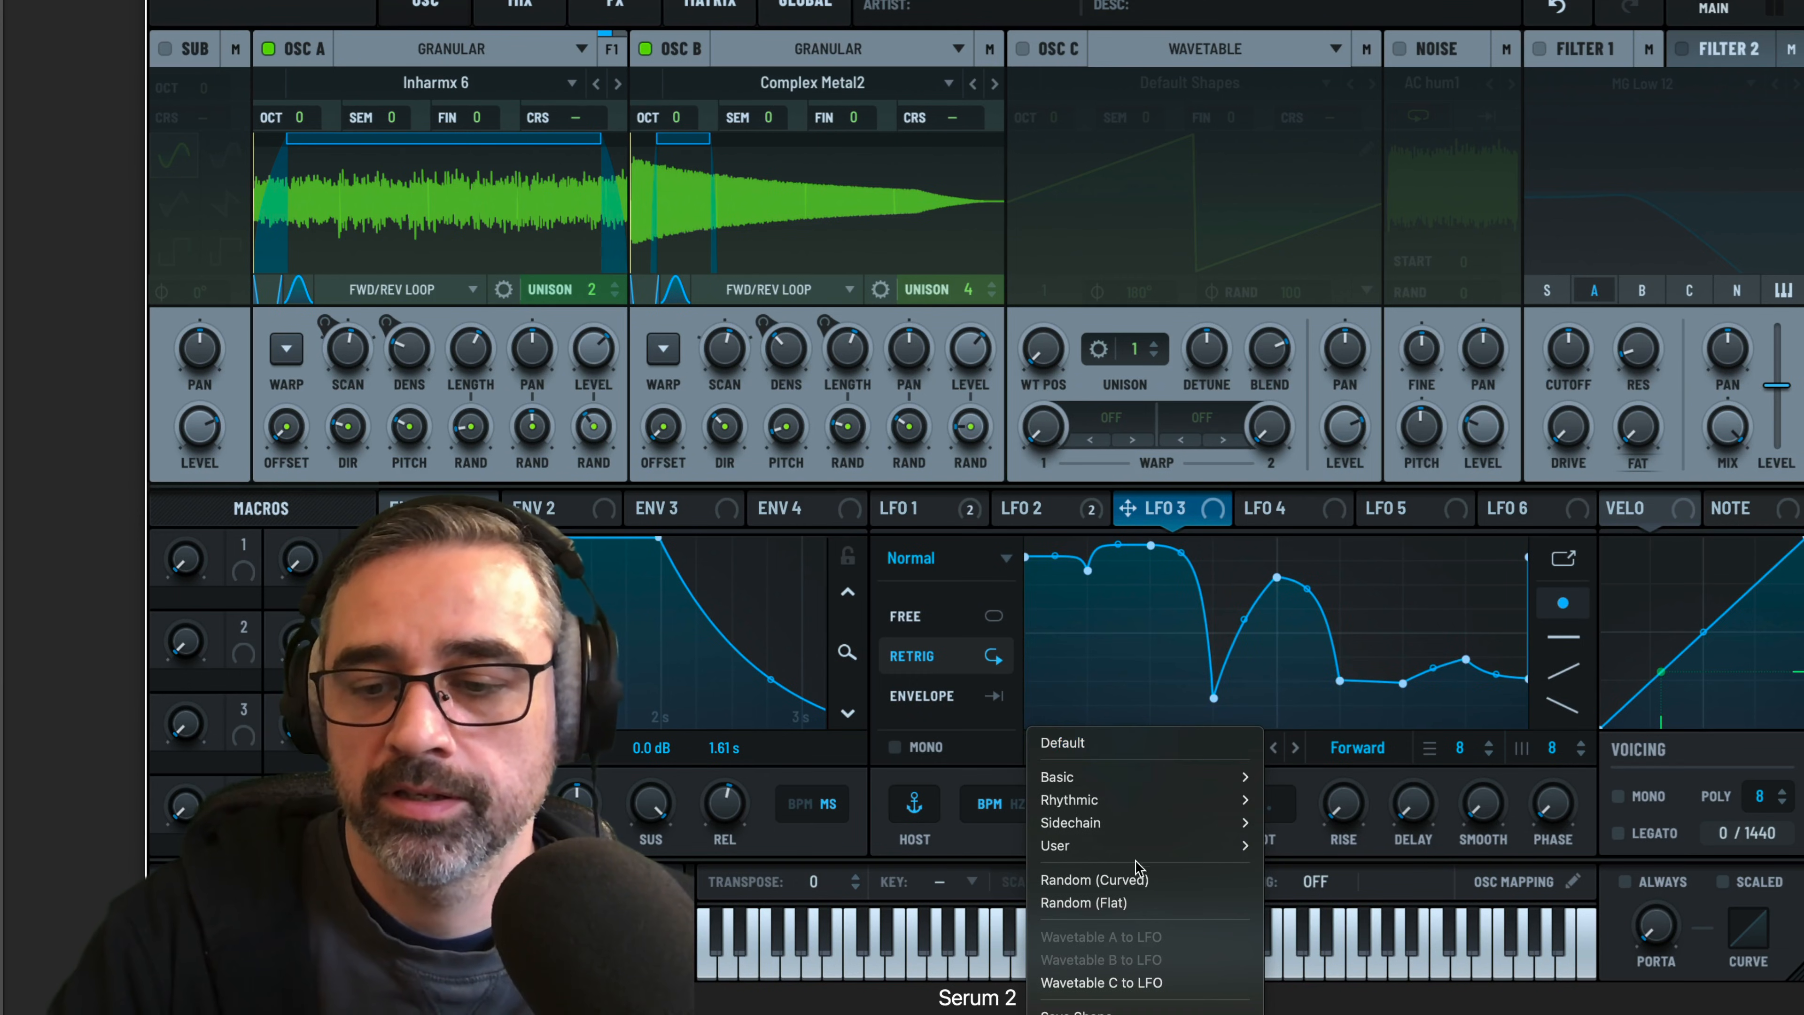
pyautogui.click(1138, 882)
pyautogui.click(1150, 754)
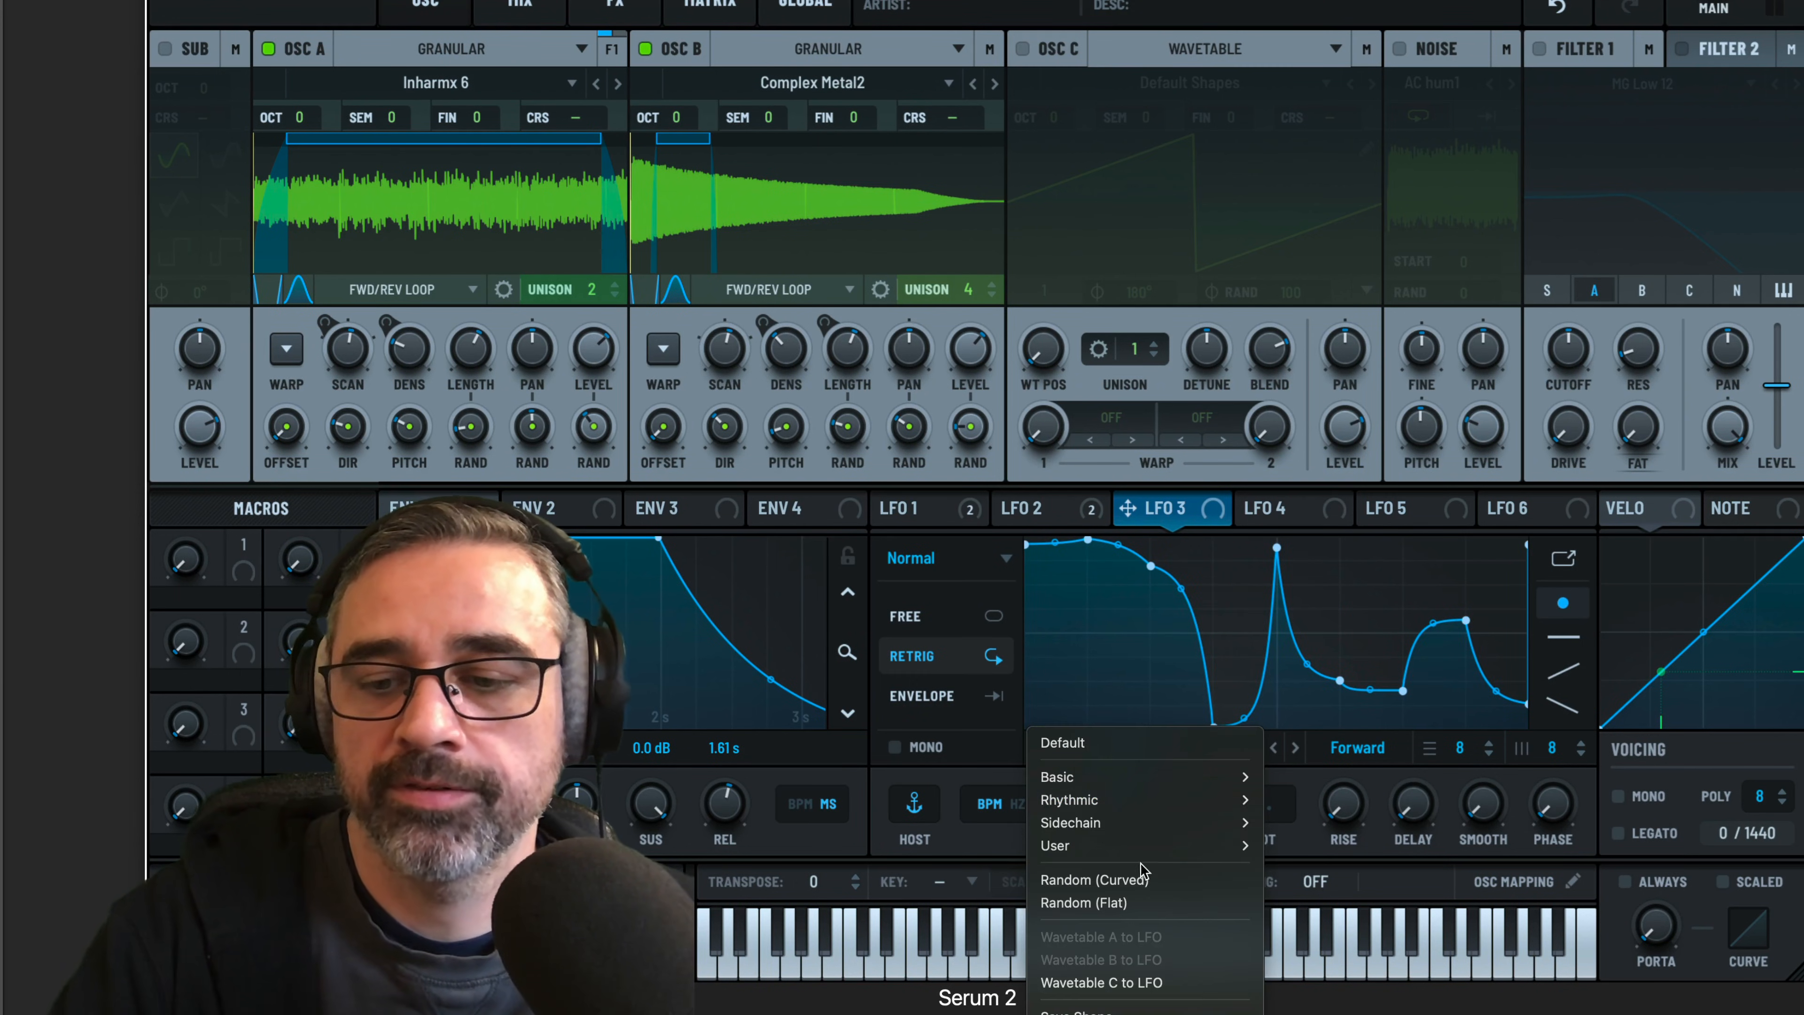
pyautogui.click(1141, 876)
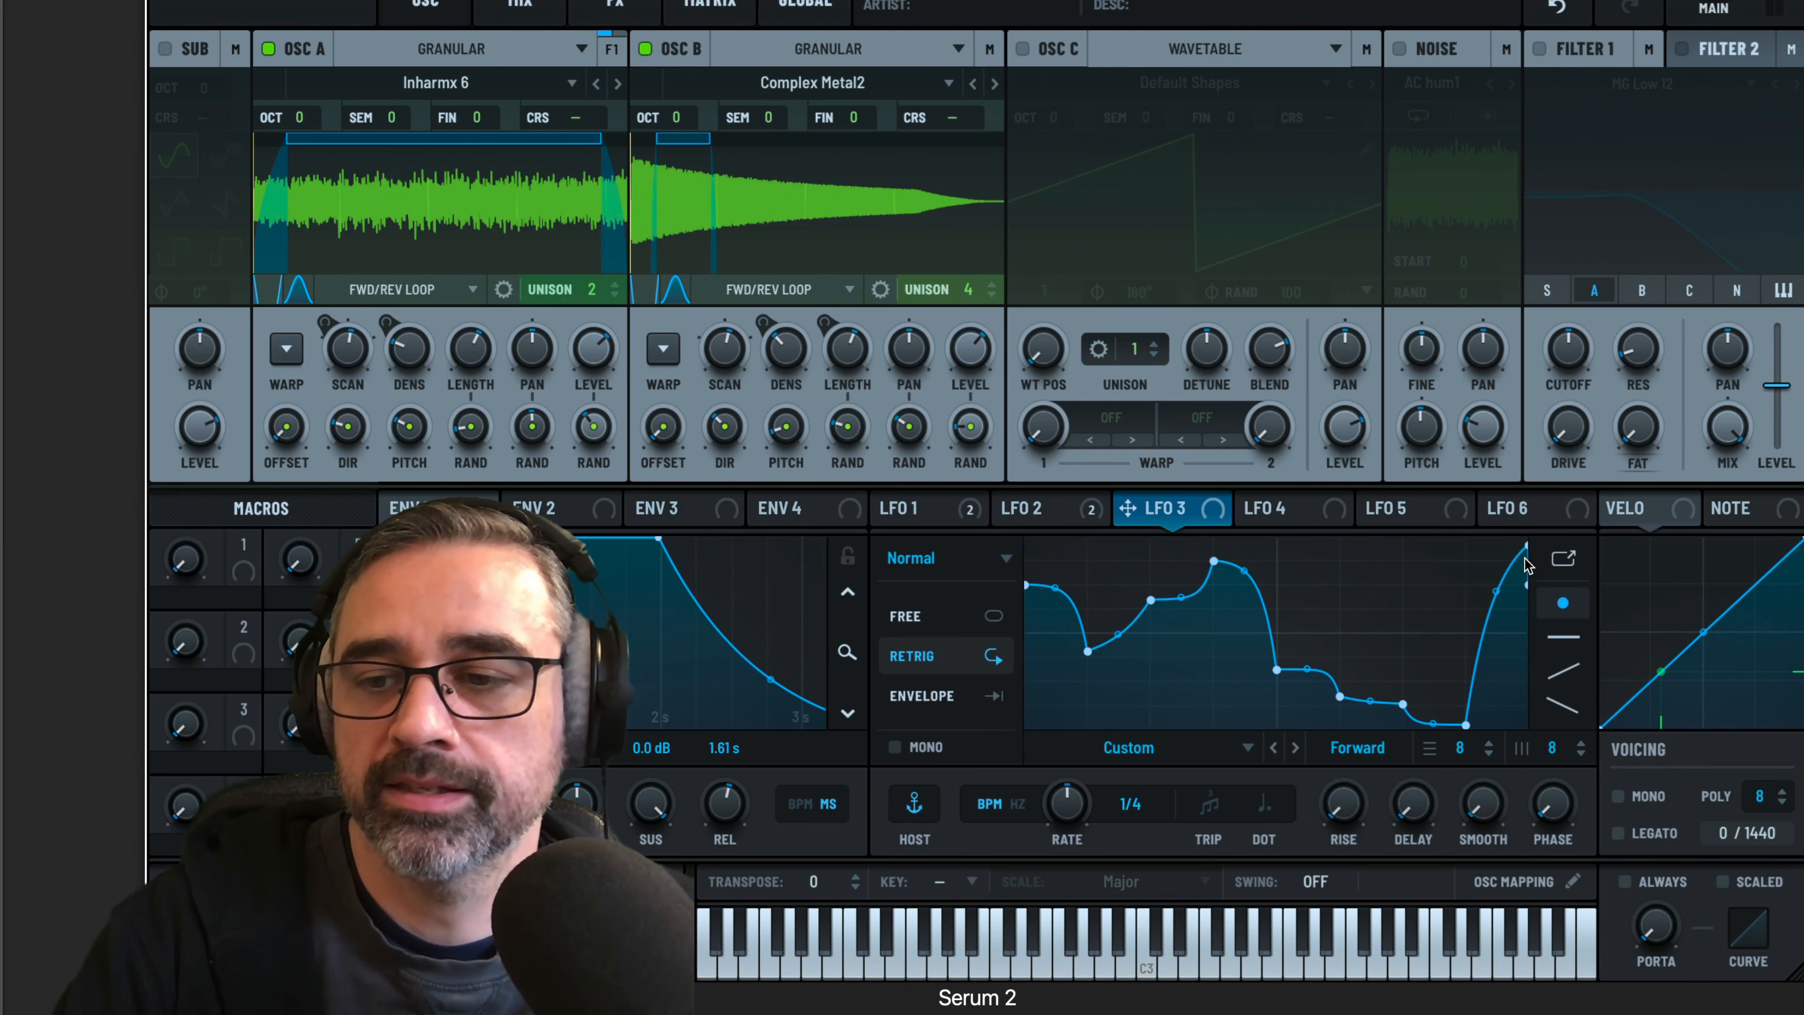
pyautogui.moveTo(1526, 547); pyautogui.dragTo(1527, 678)
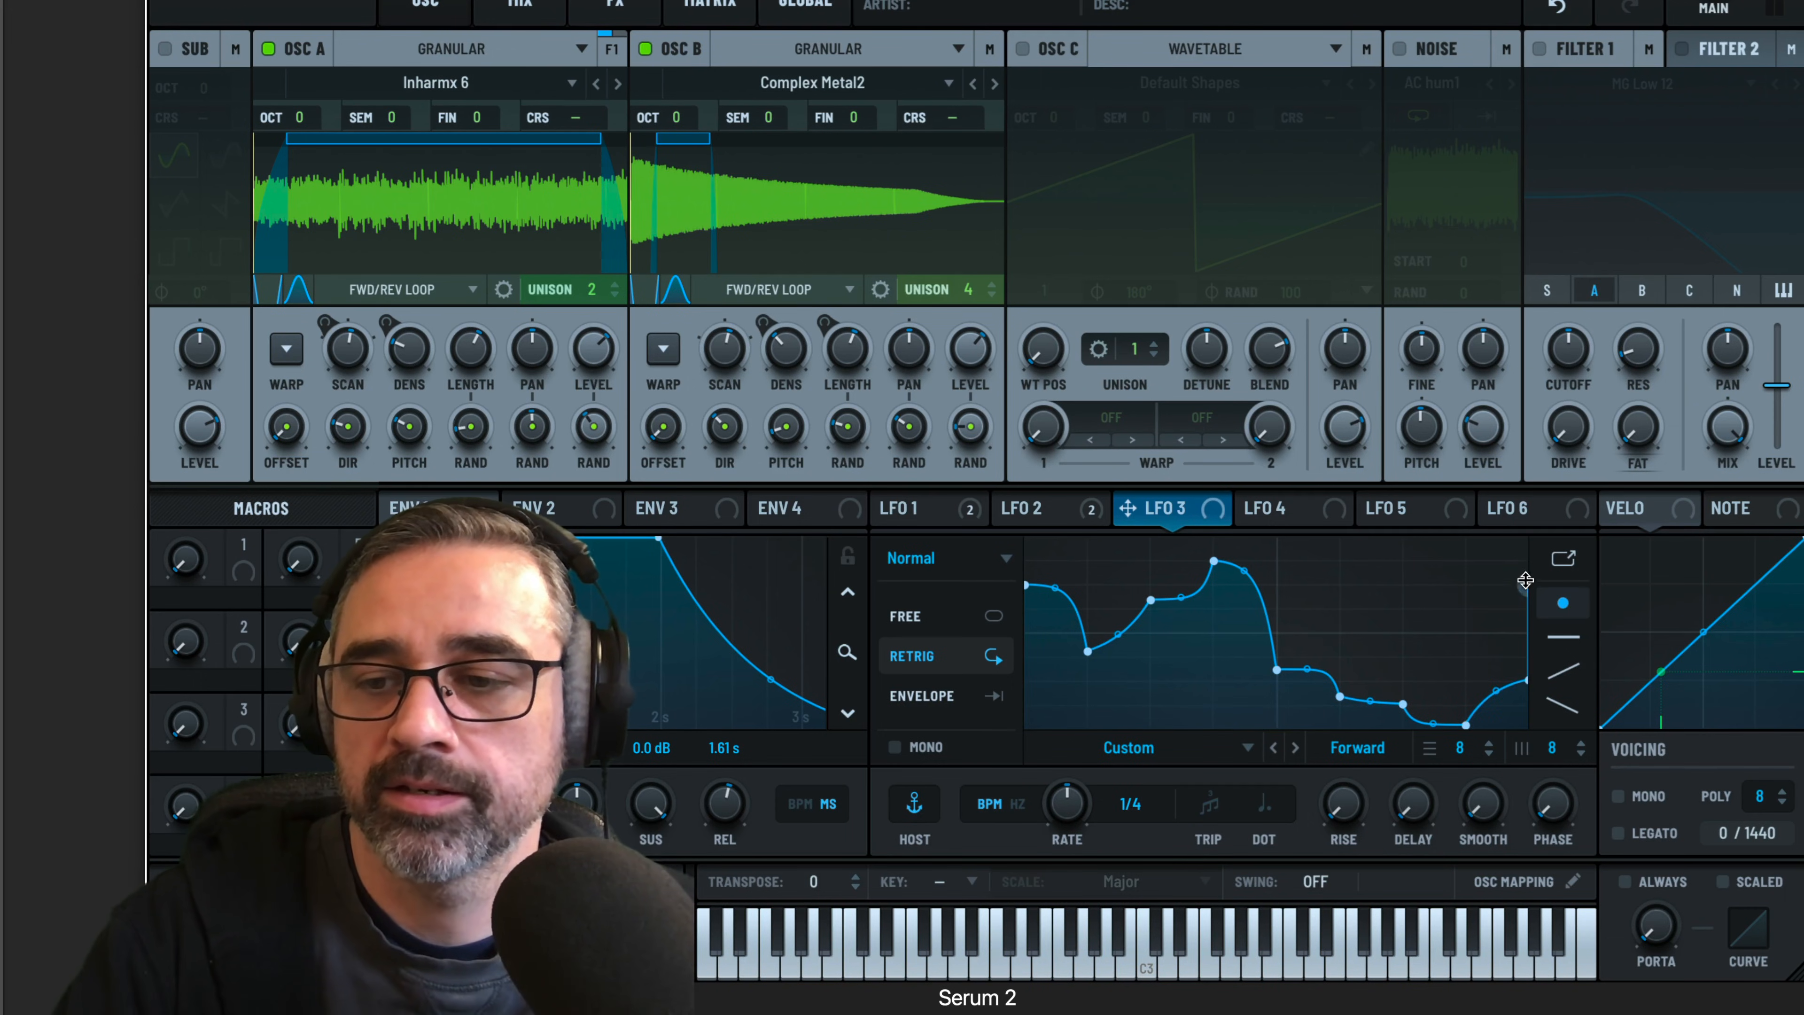
pyautogui.moveTo(1526, 580); pyautogui.dragTo(1536, 662)
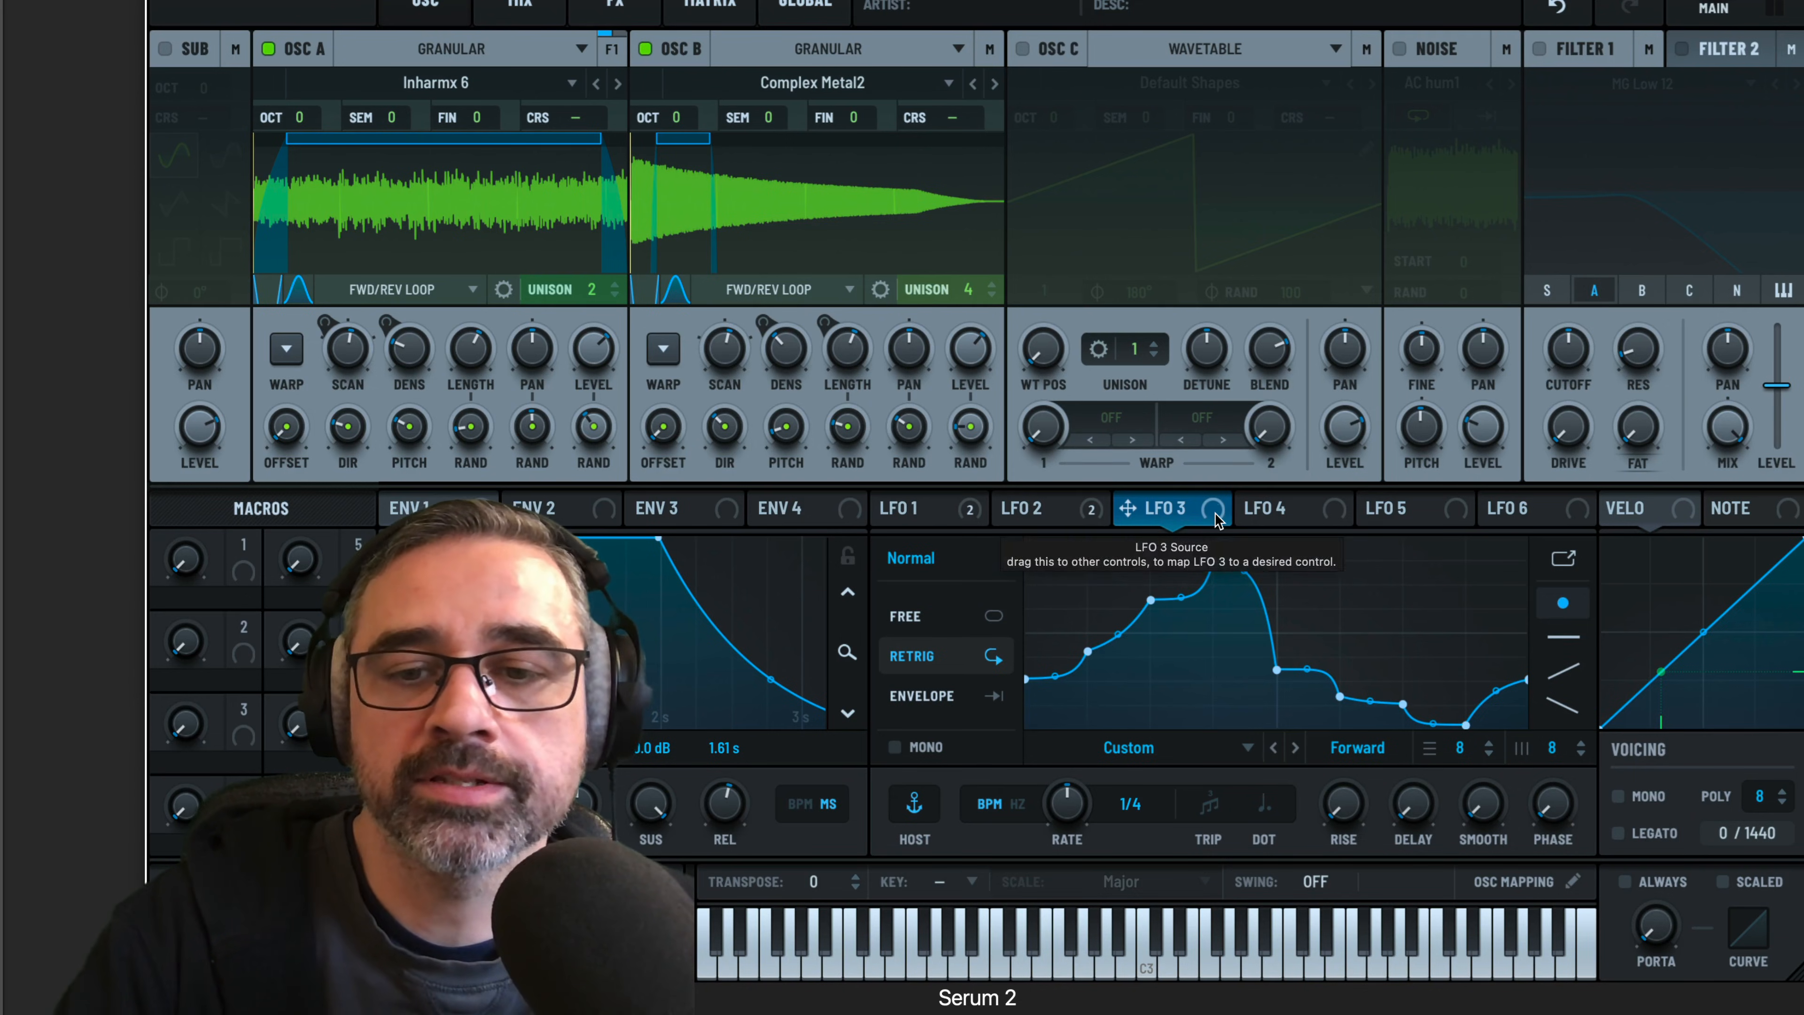
# Map LFO 3 to oscillator A's length and oscillator B's scan rate, and slow the LFO to 16 bar
pyautogui.moveTo(1216, 521); pyautogui.dragTo(455, 427)
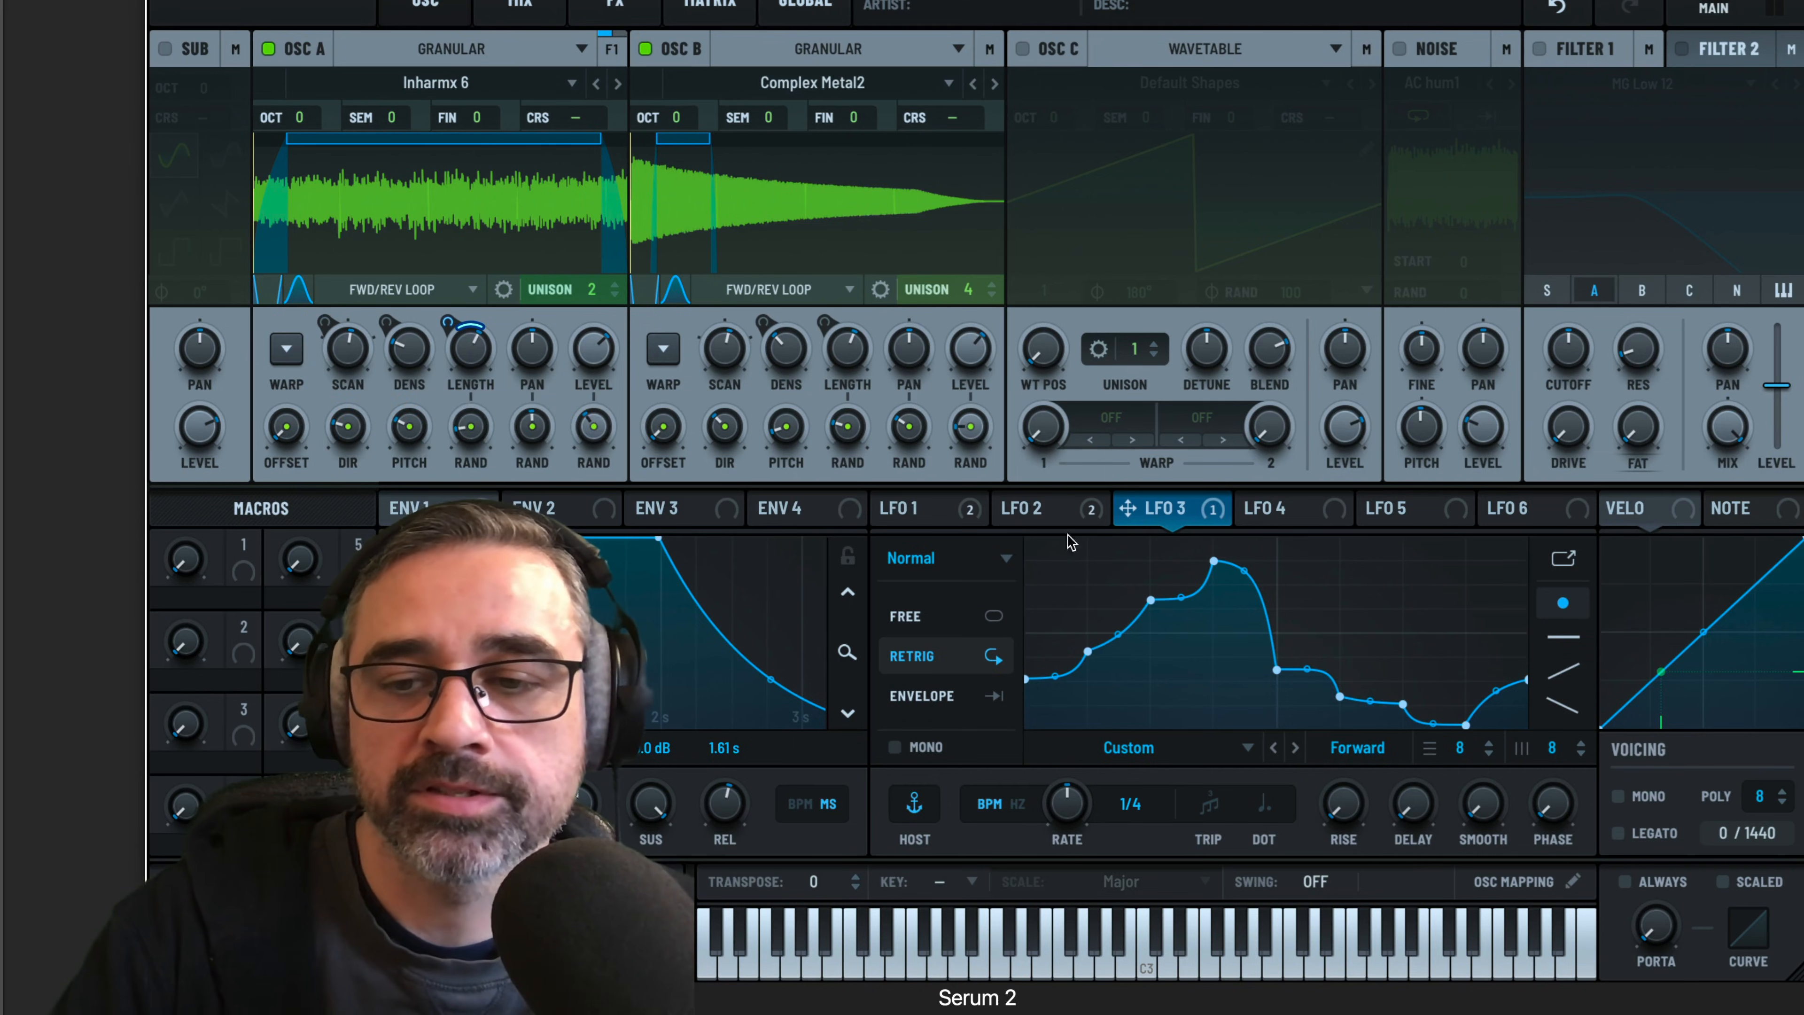
pyautogui.moveTo(1217, 517); pyautogui.dragTo(693, 371)
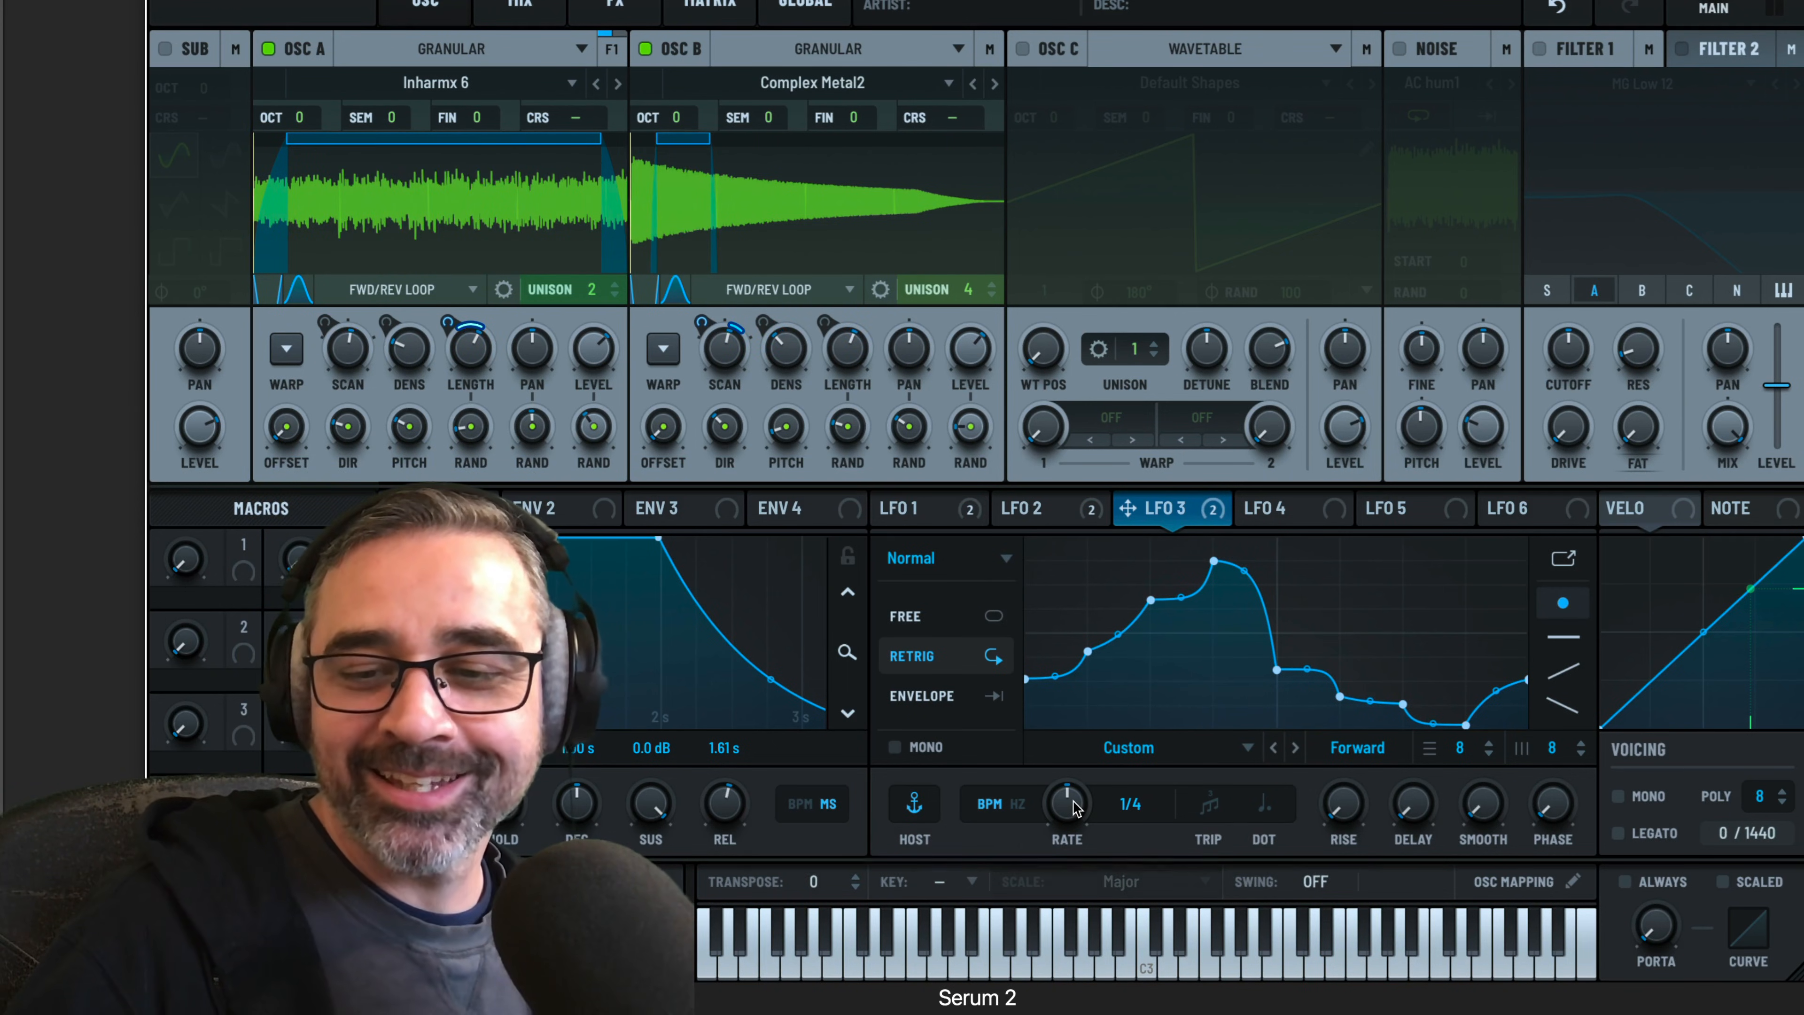
pyautogui.moveTo(1076, 807); pyautogui.dragTo(1066, 931)
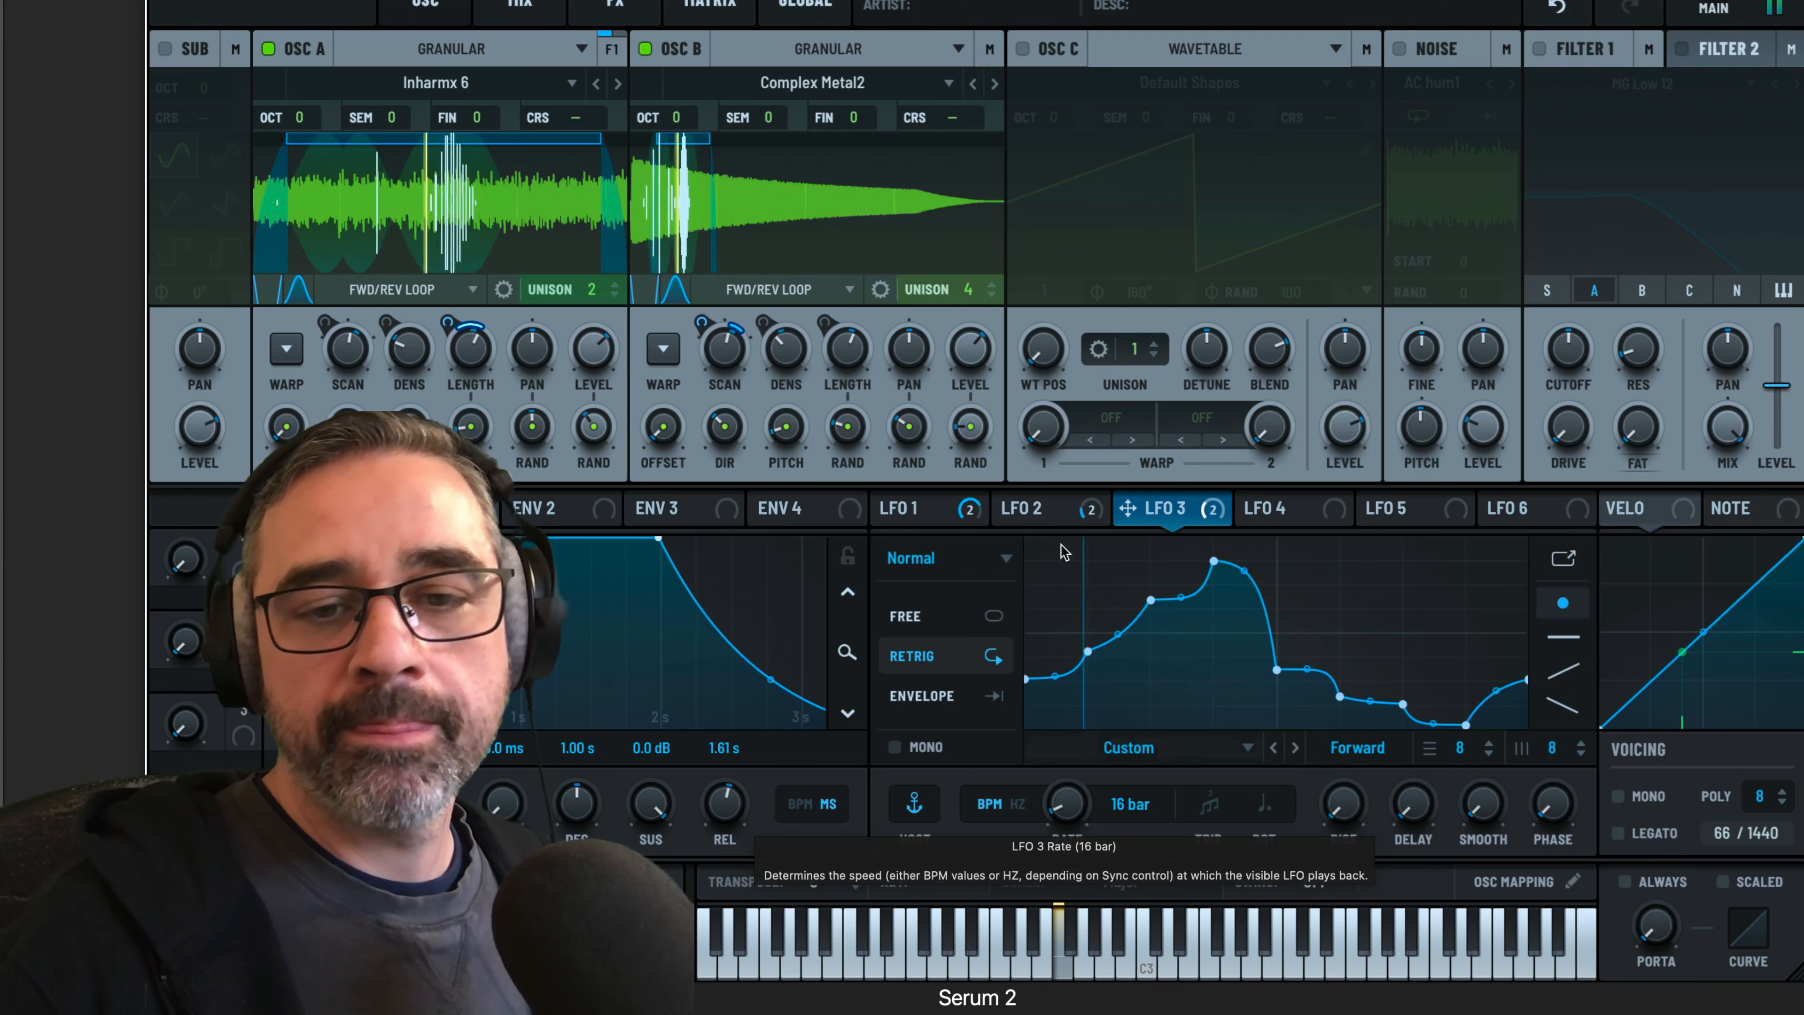
pyautogui.moveTo(974, 354); pyautogui.dragTo(974, 360)
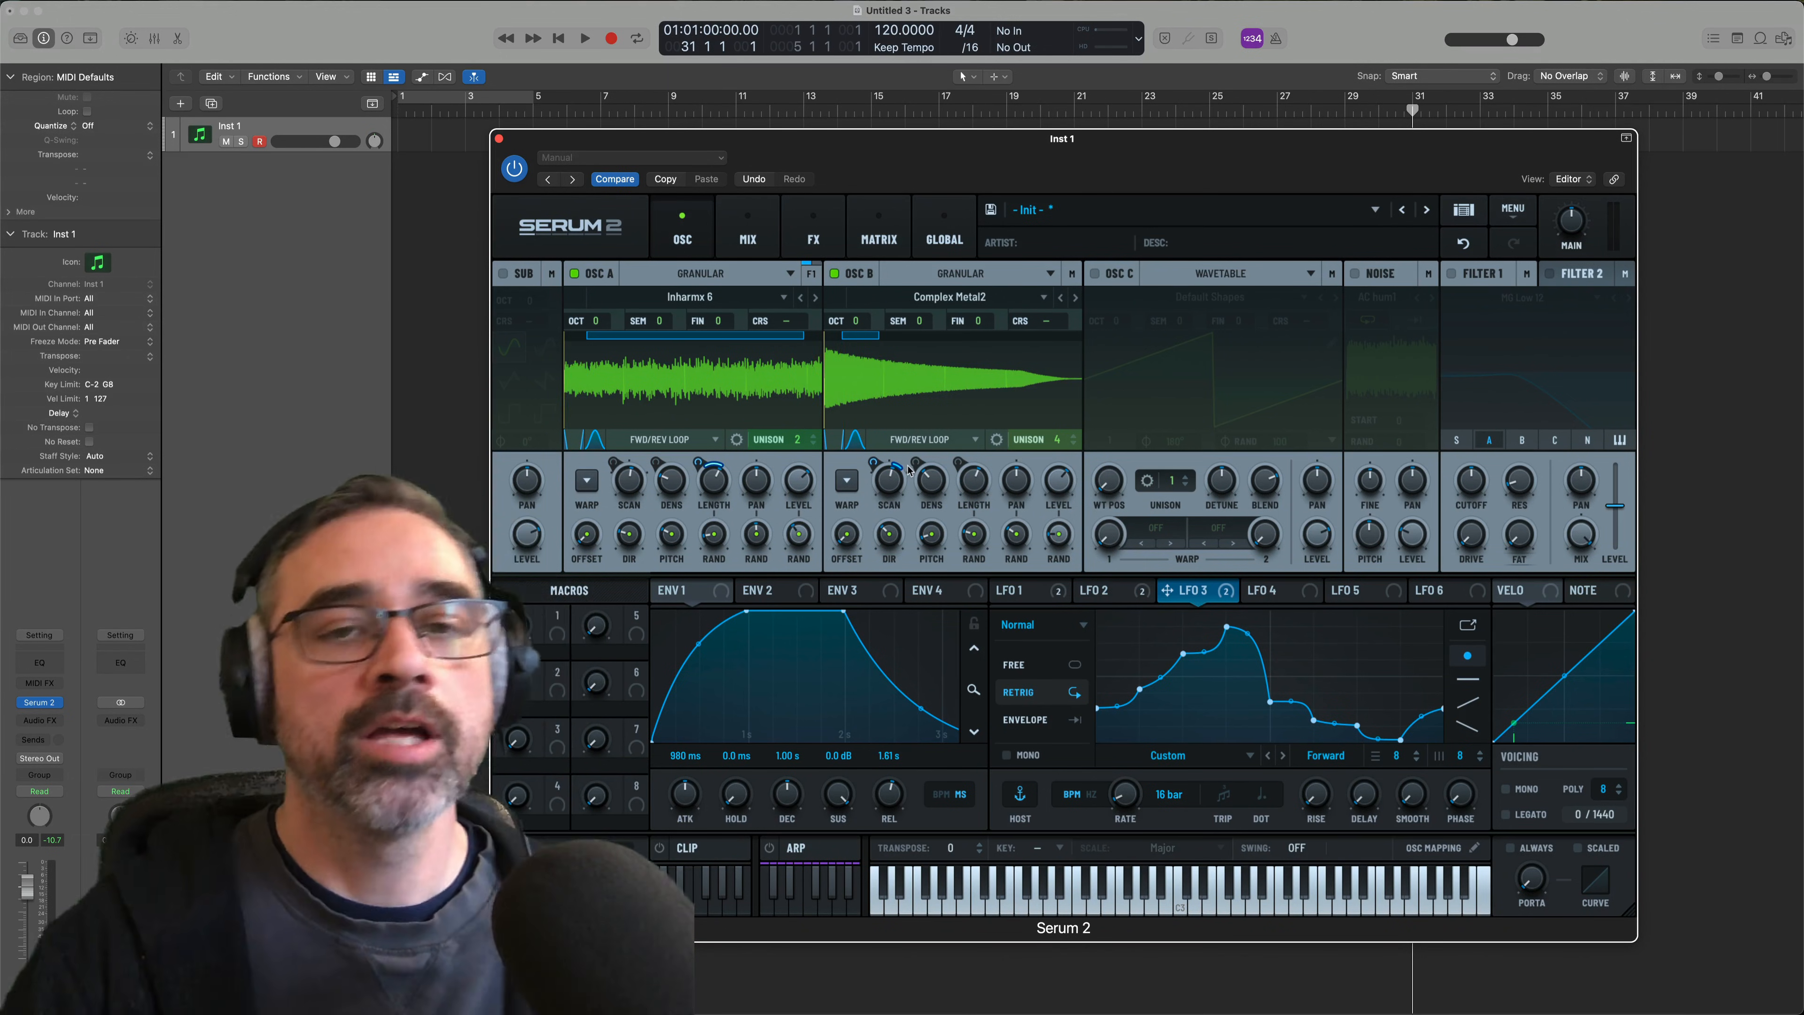
pyautogui.moveTo(909, 469)
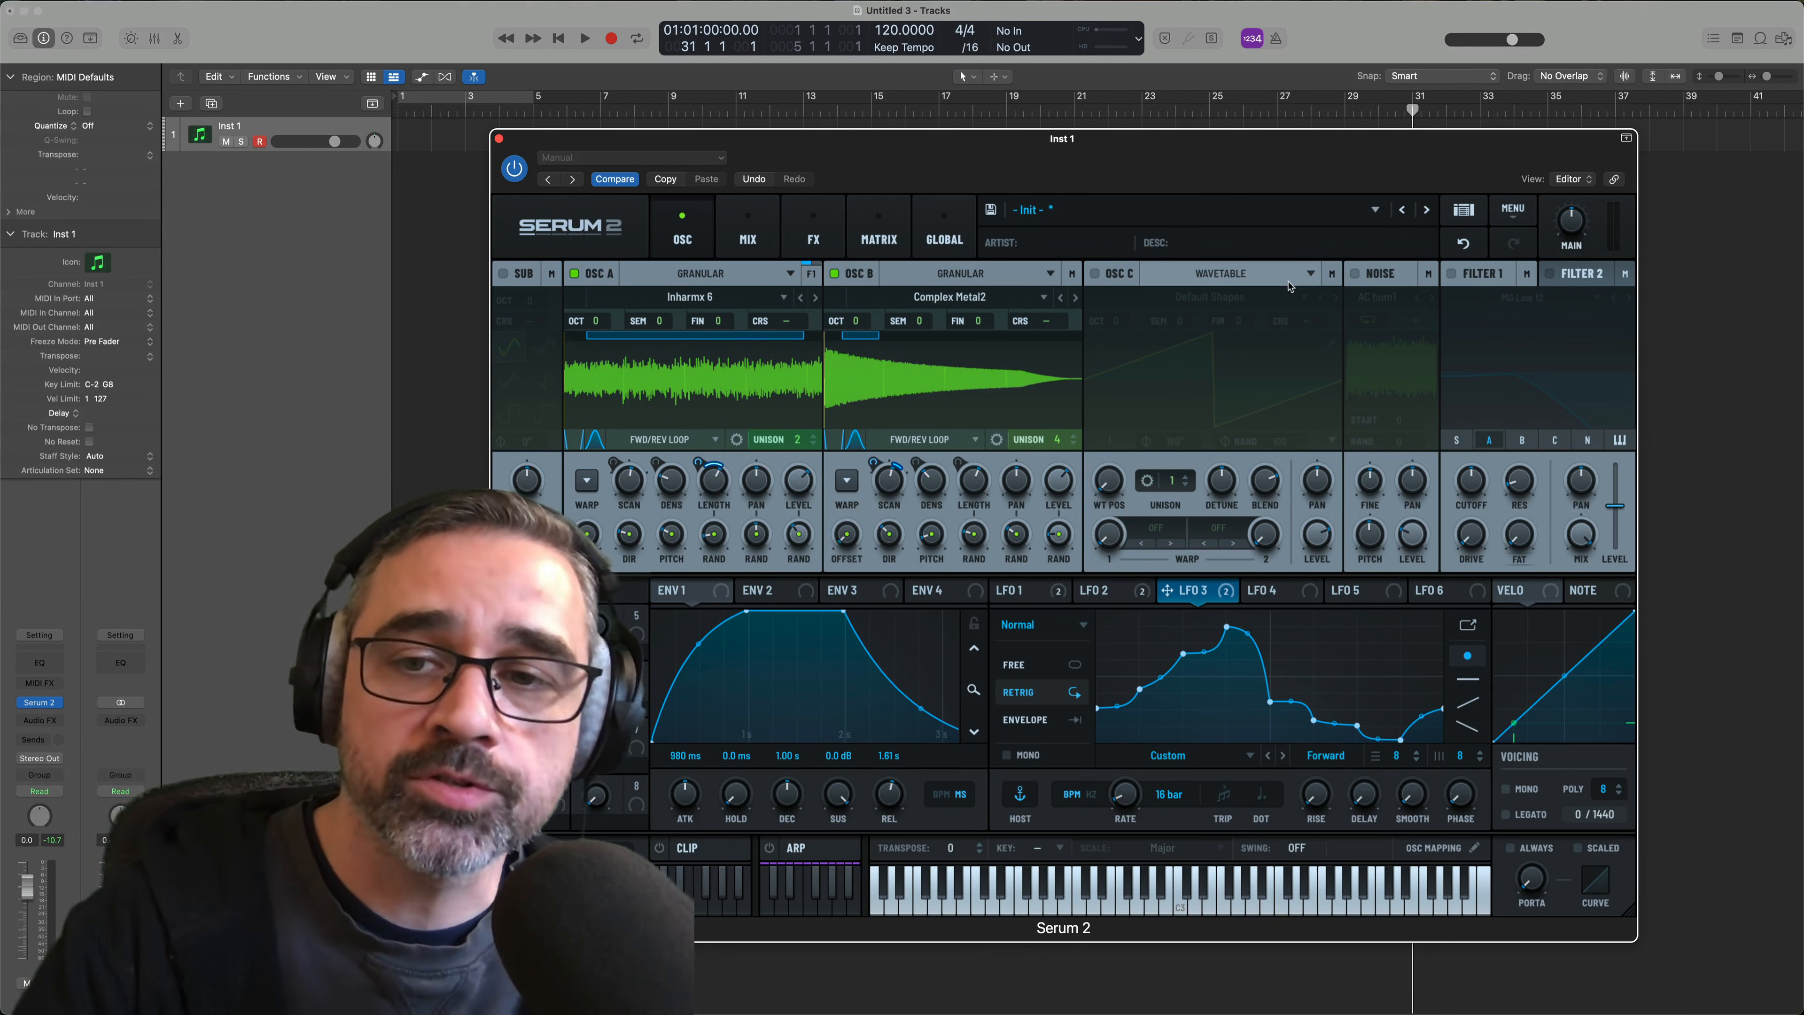
# Enable Filter 1, route oscillator B into it alongside oscillator A, and raise the filter's drive slightly
pyautogui.click(1452, 274)
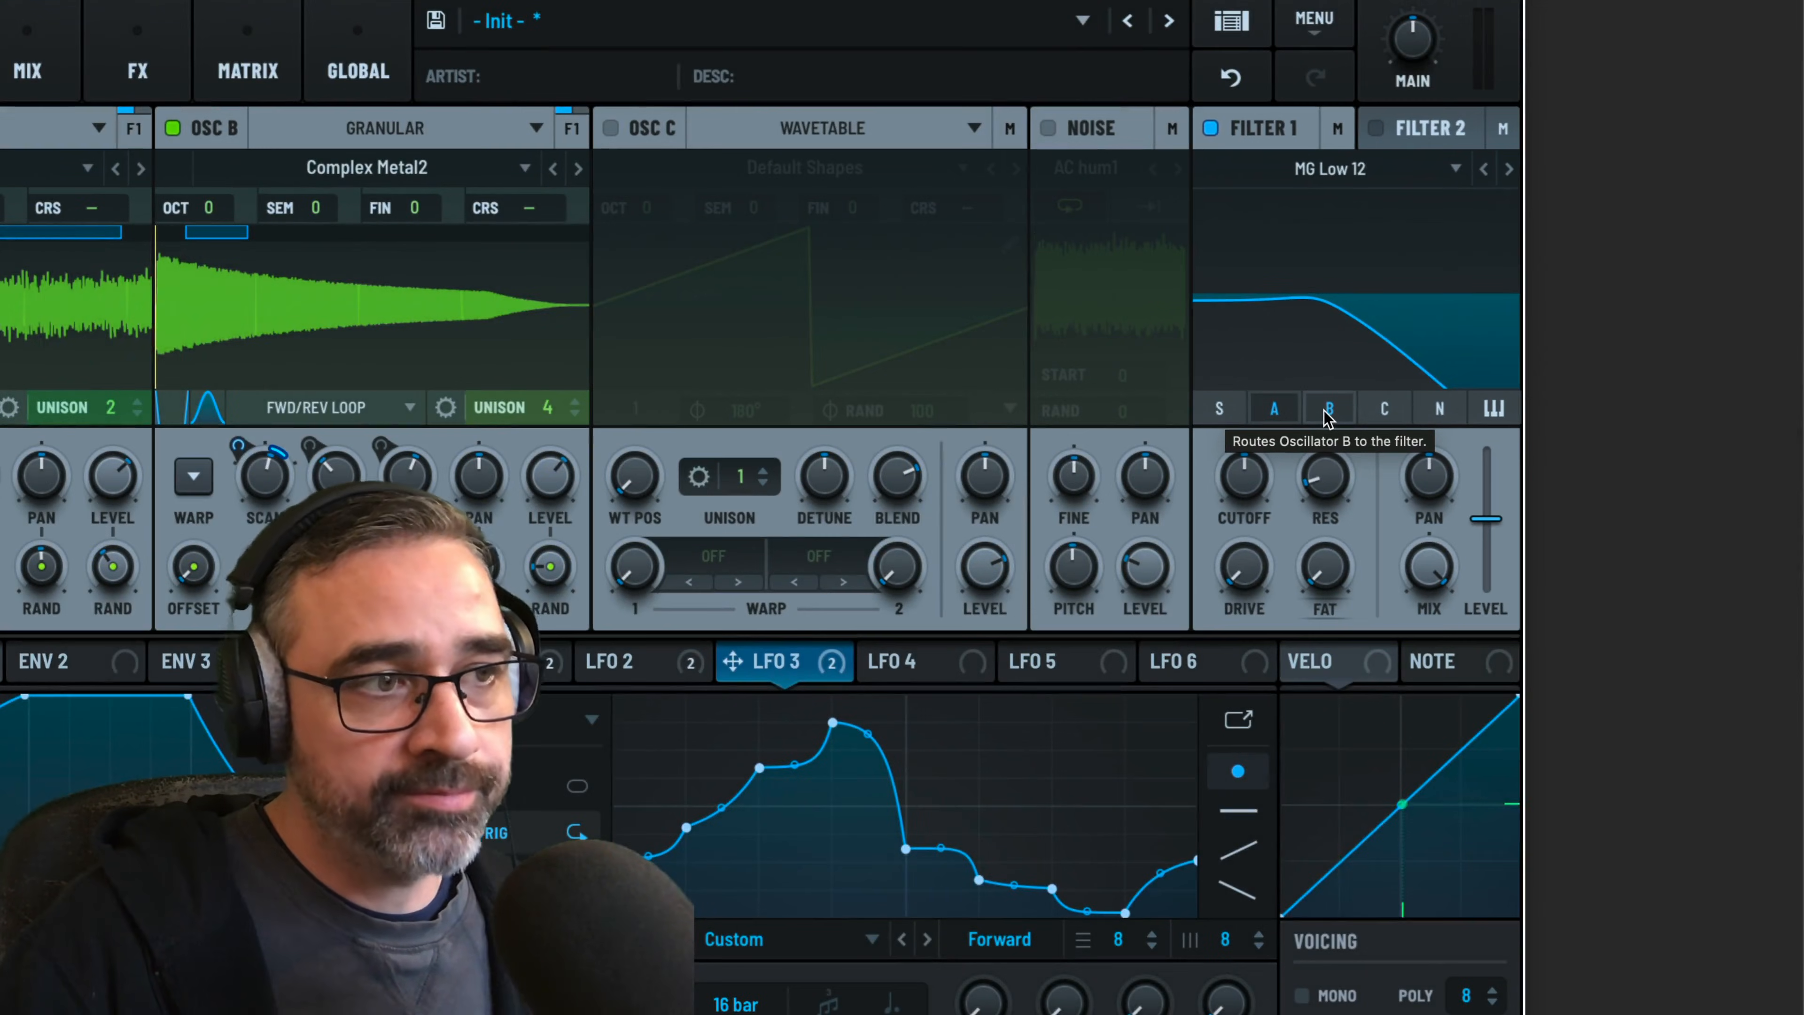
pyautogui.moveTo(1248, 481)
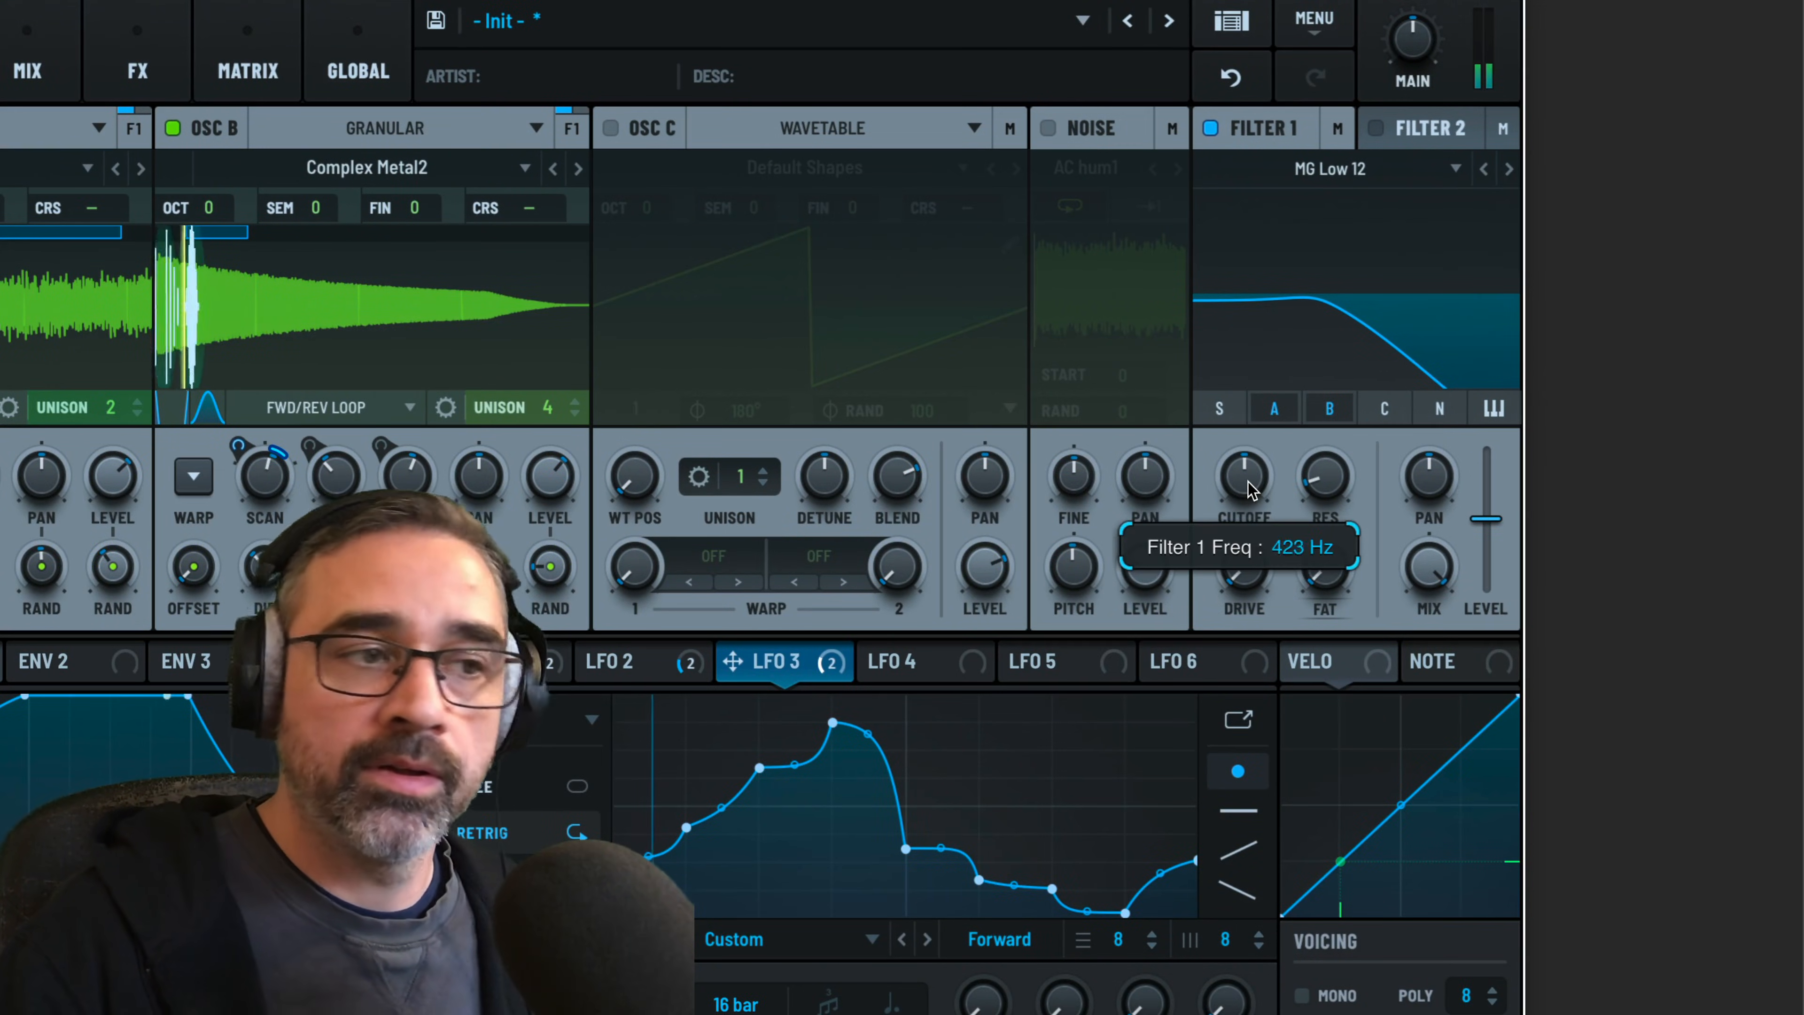
pyautogui.moveTo(1240, 574); pyautogui.dragTo(1239, 520)
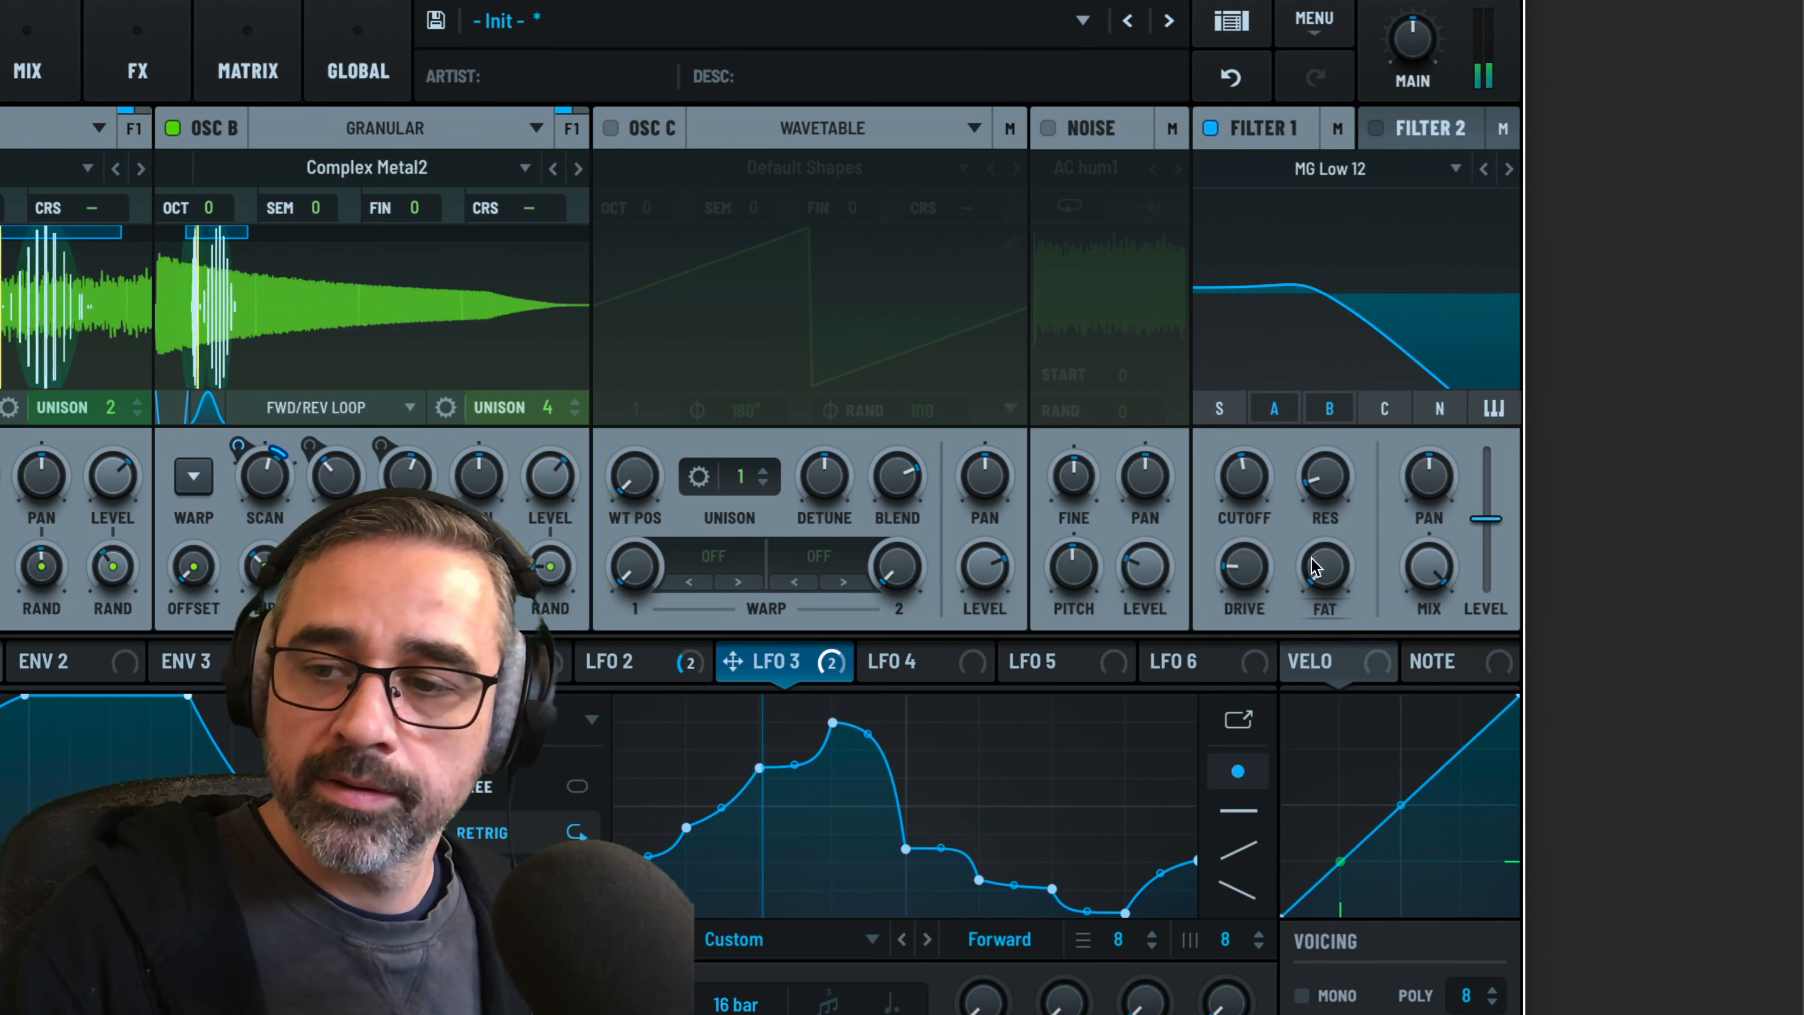
# Raise Filter 1's fat amount, lower its cutoff to about 229 Hz, and turn up the main output volume
pyautogui.moveTo(1326, 568); pyautogui.dragTo(1253, 495)
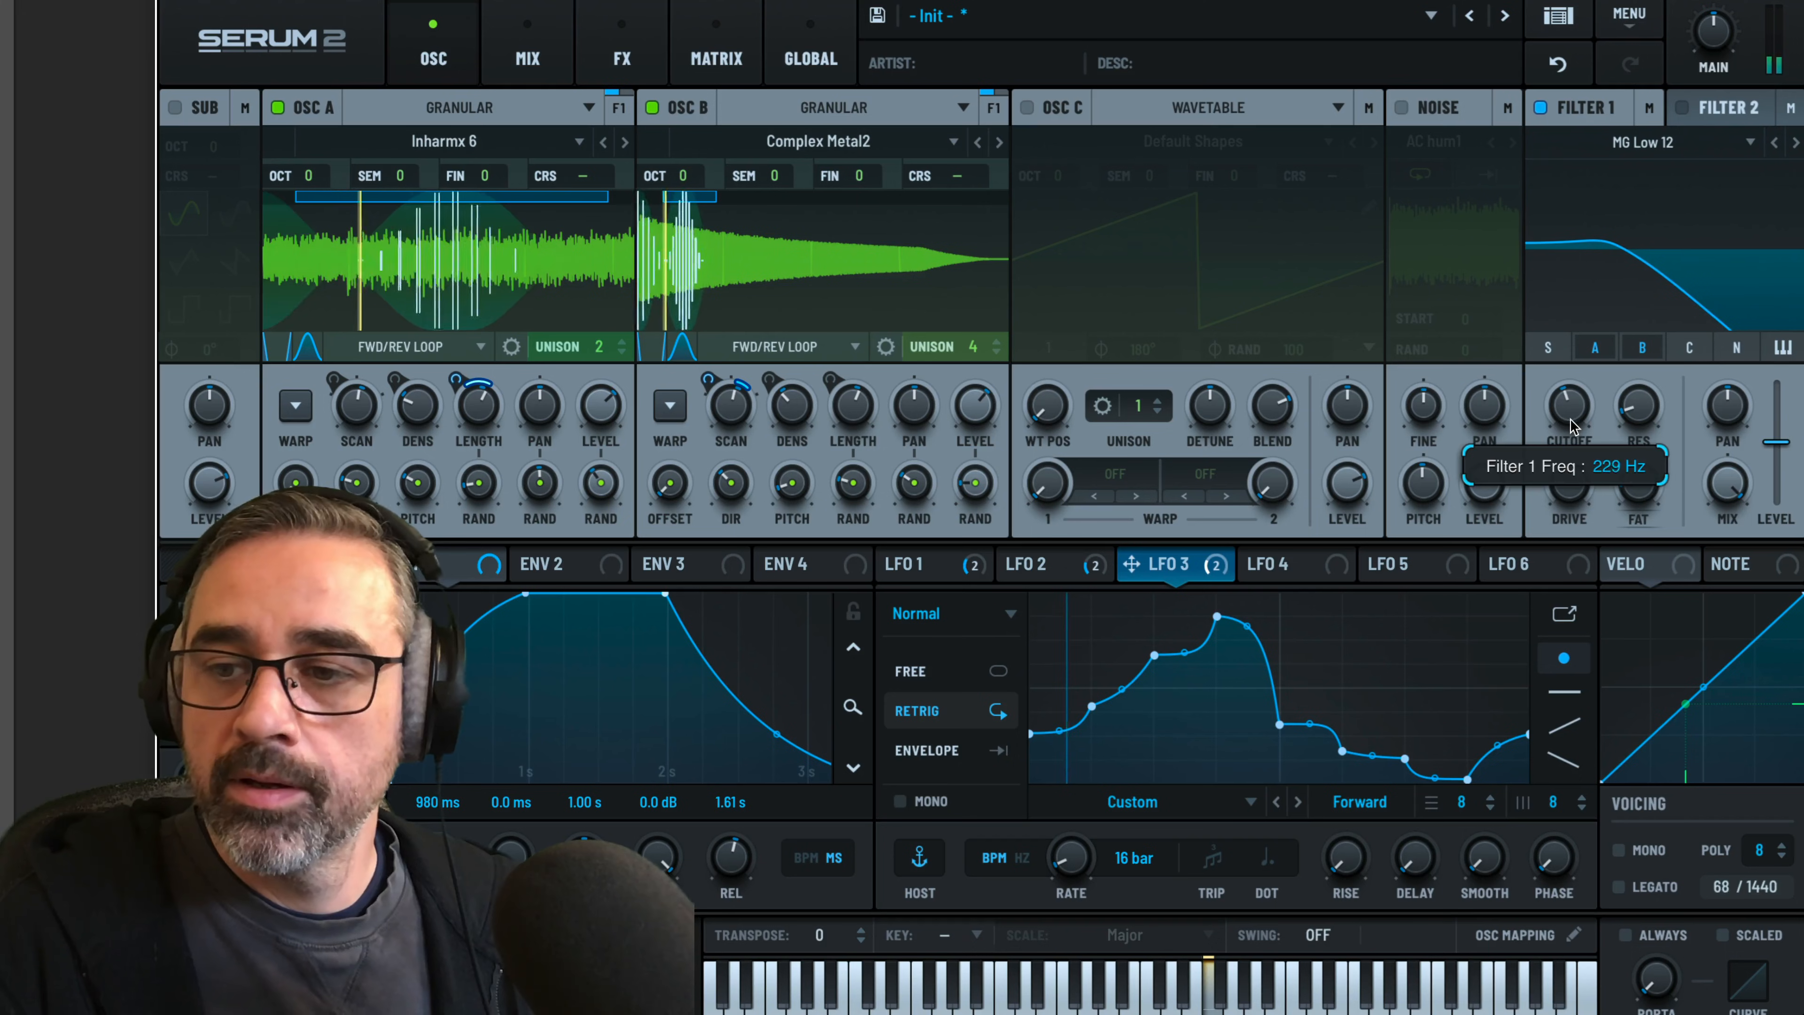
pyautogui.moveTo(1575, 422); pyautogui.dragTo(1571, 419)
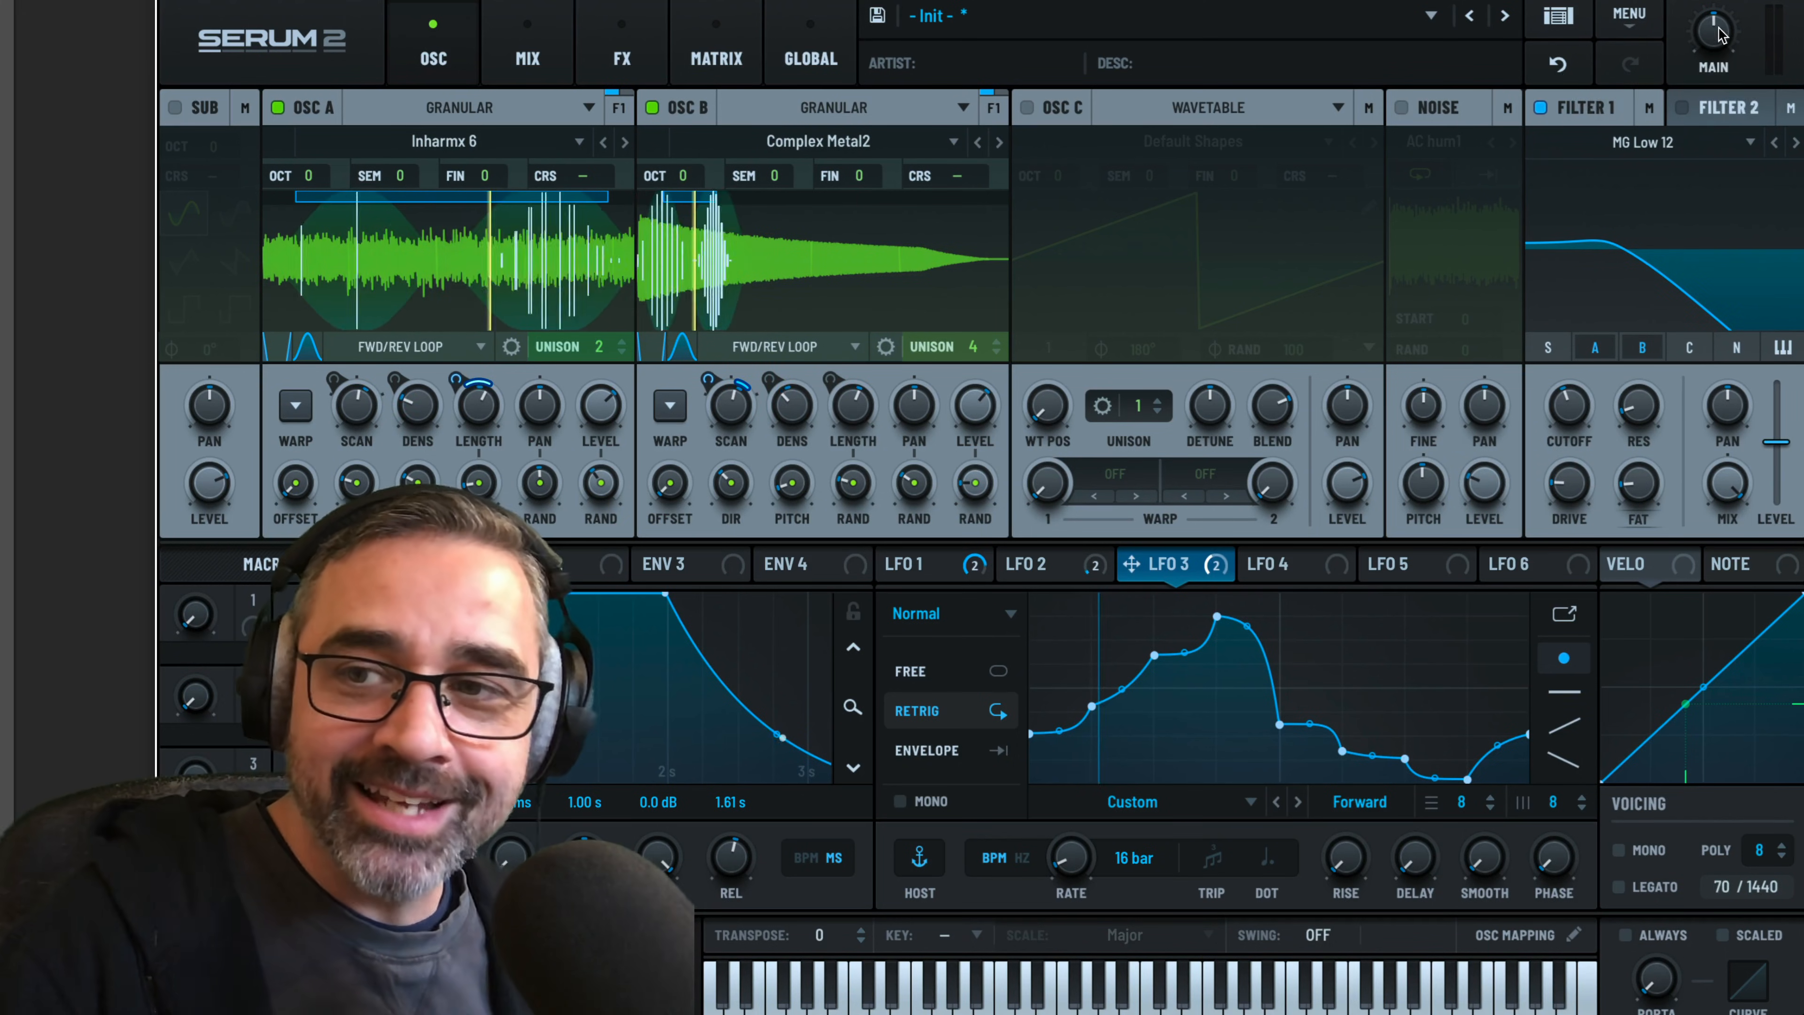
pyautogui.moveTo(1720, 30); pyautogui.dragTo(1720, 5)
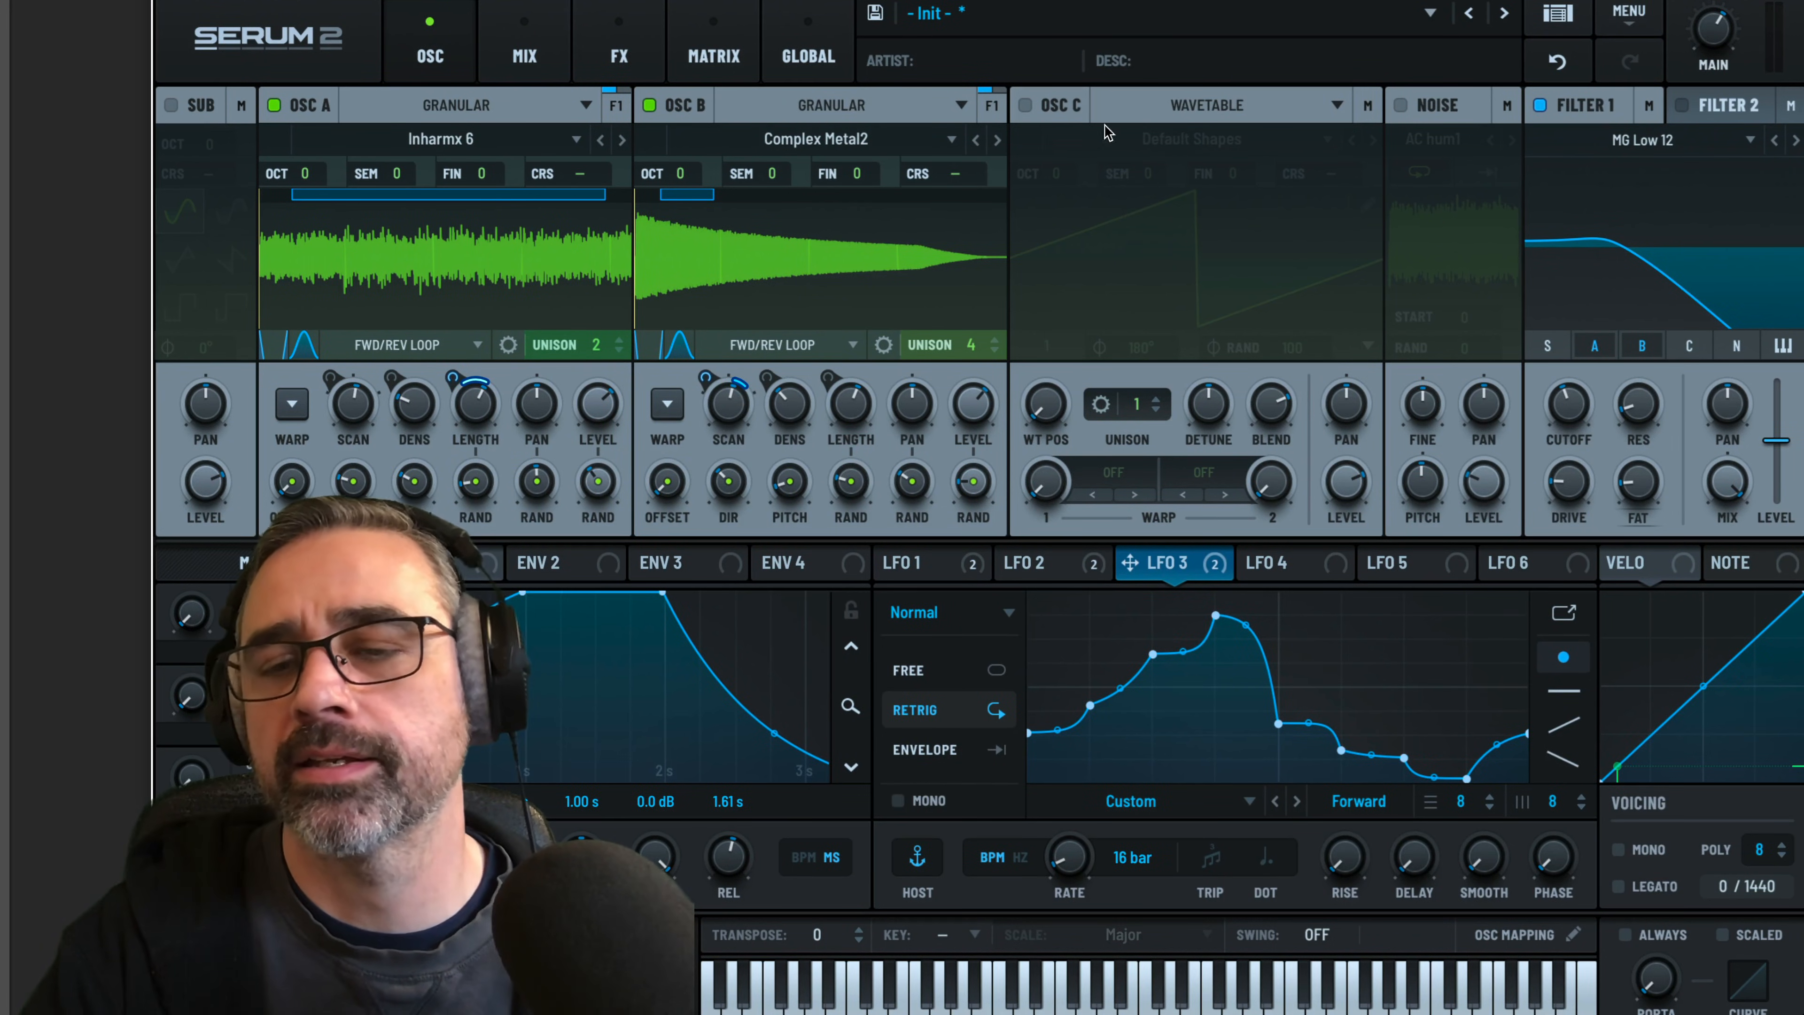
# Enable oscillator C in Granular mode and load Arctic Visit from the non-tonal factory S2 Noises
pyautogui.click(1026, 105)
pyautogui.click(1174, 108)
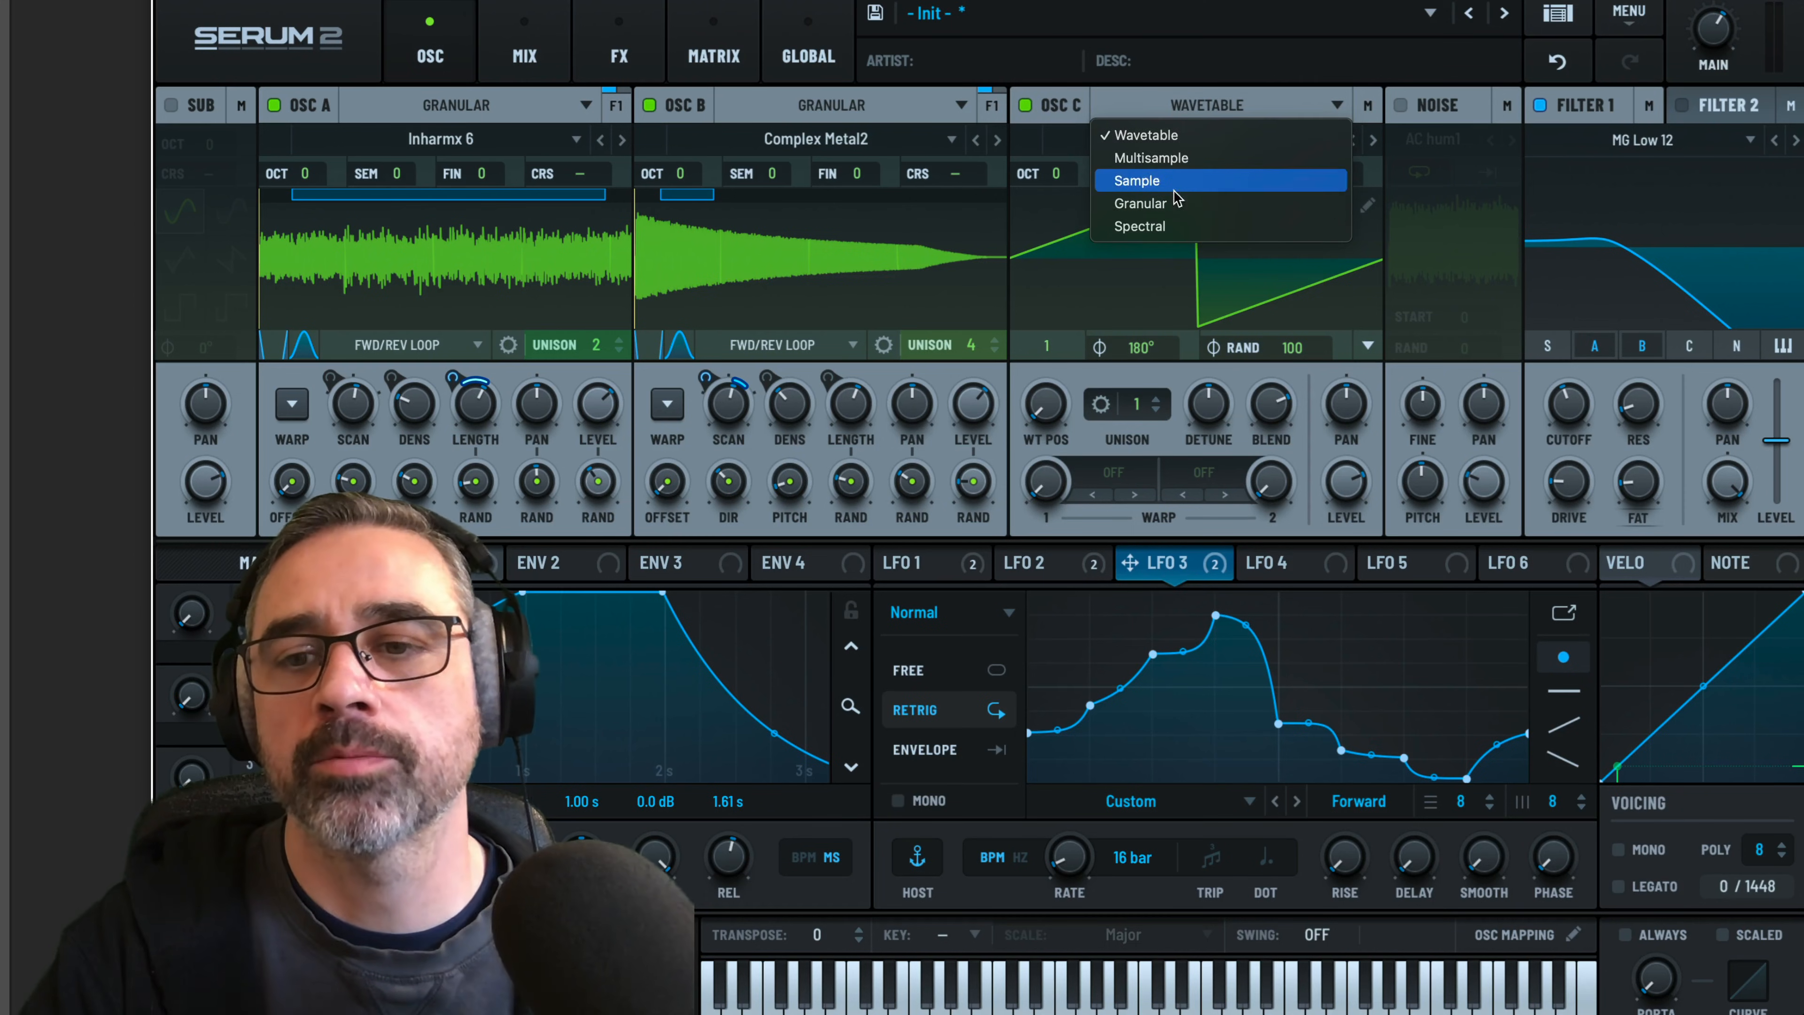
pyautogui.click(1174, 204)
pyautogui.click(1183, 140)
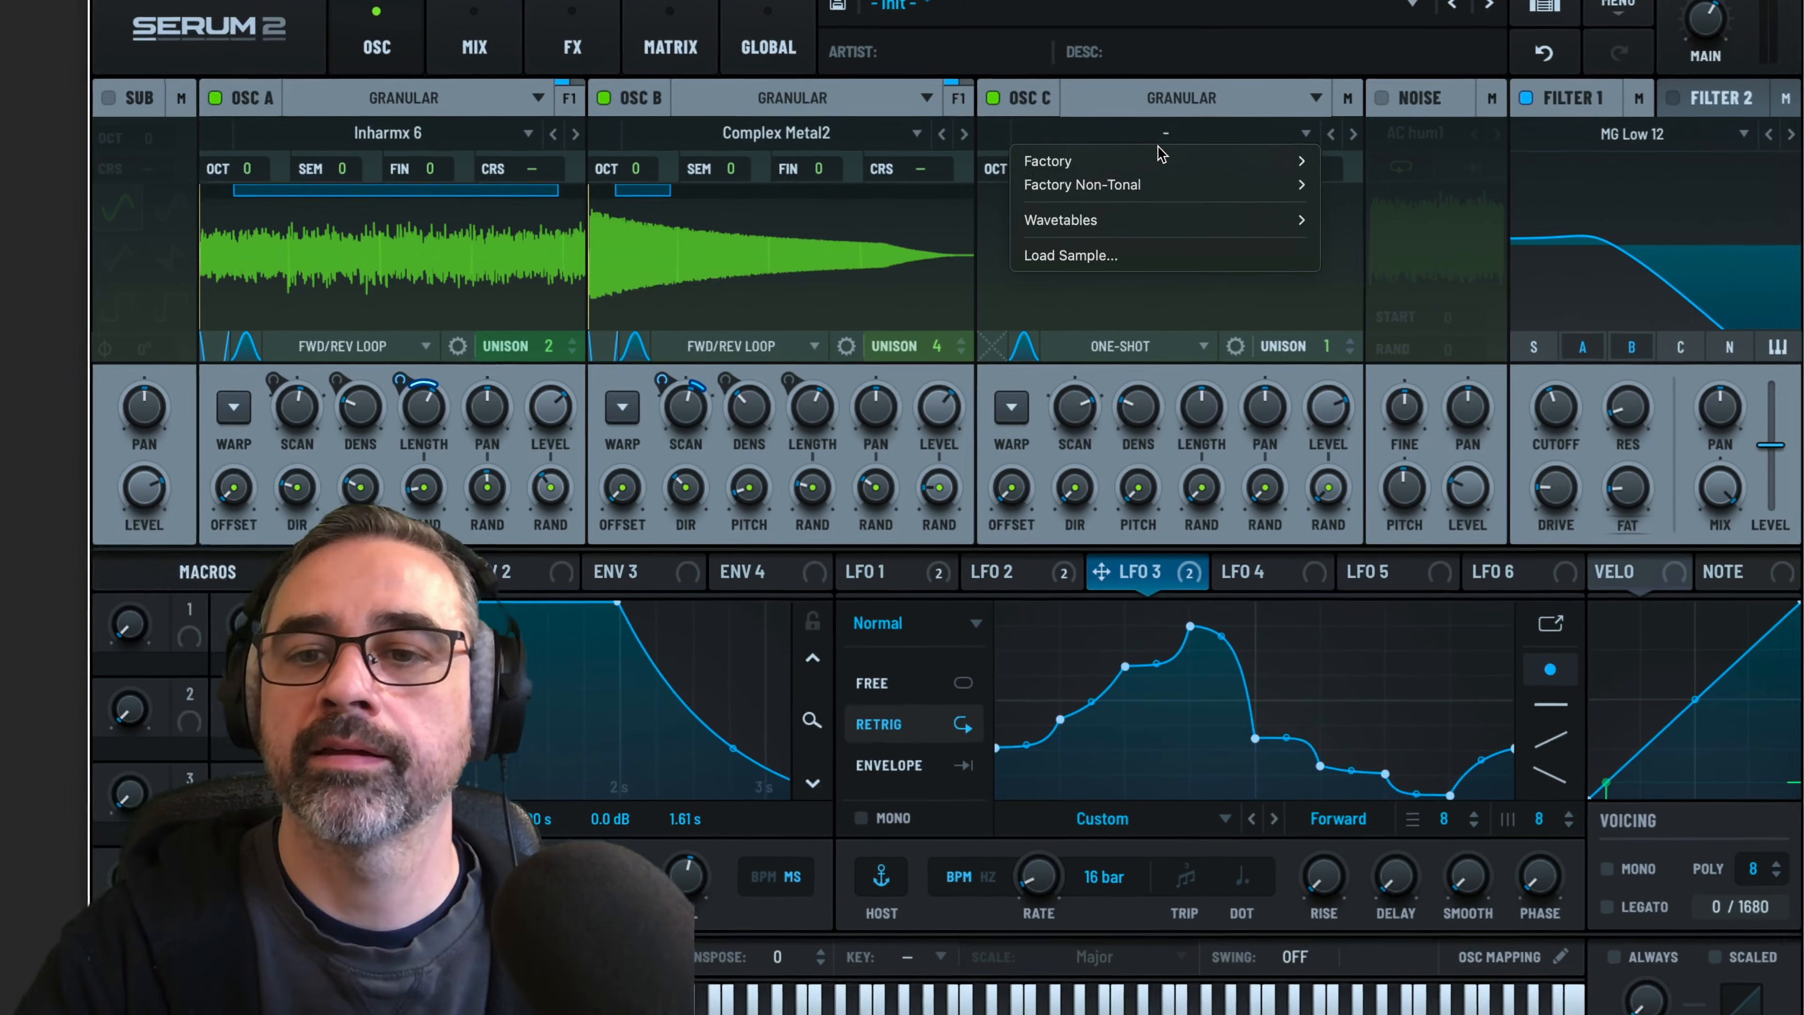
pyautogui.moveTo(1212, 189)
pyautogui.moveTo(1350, 191)
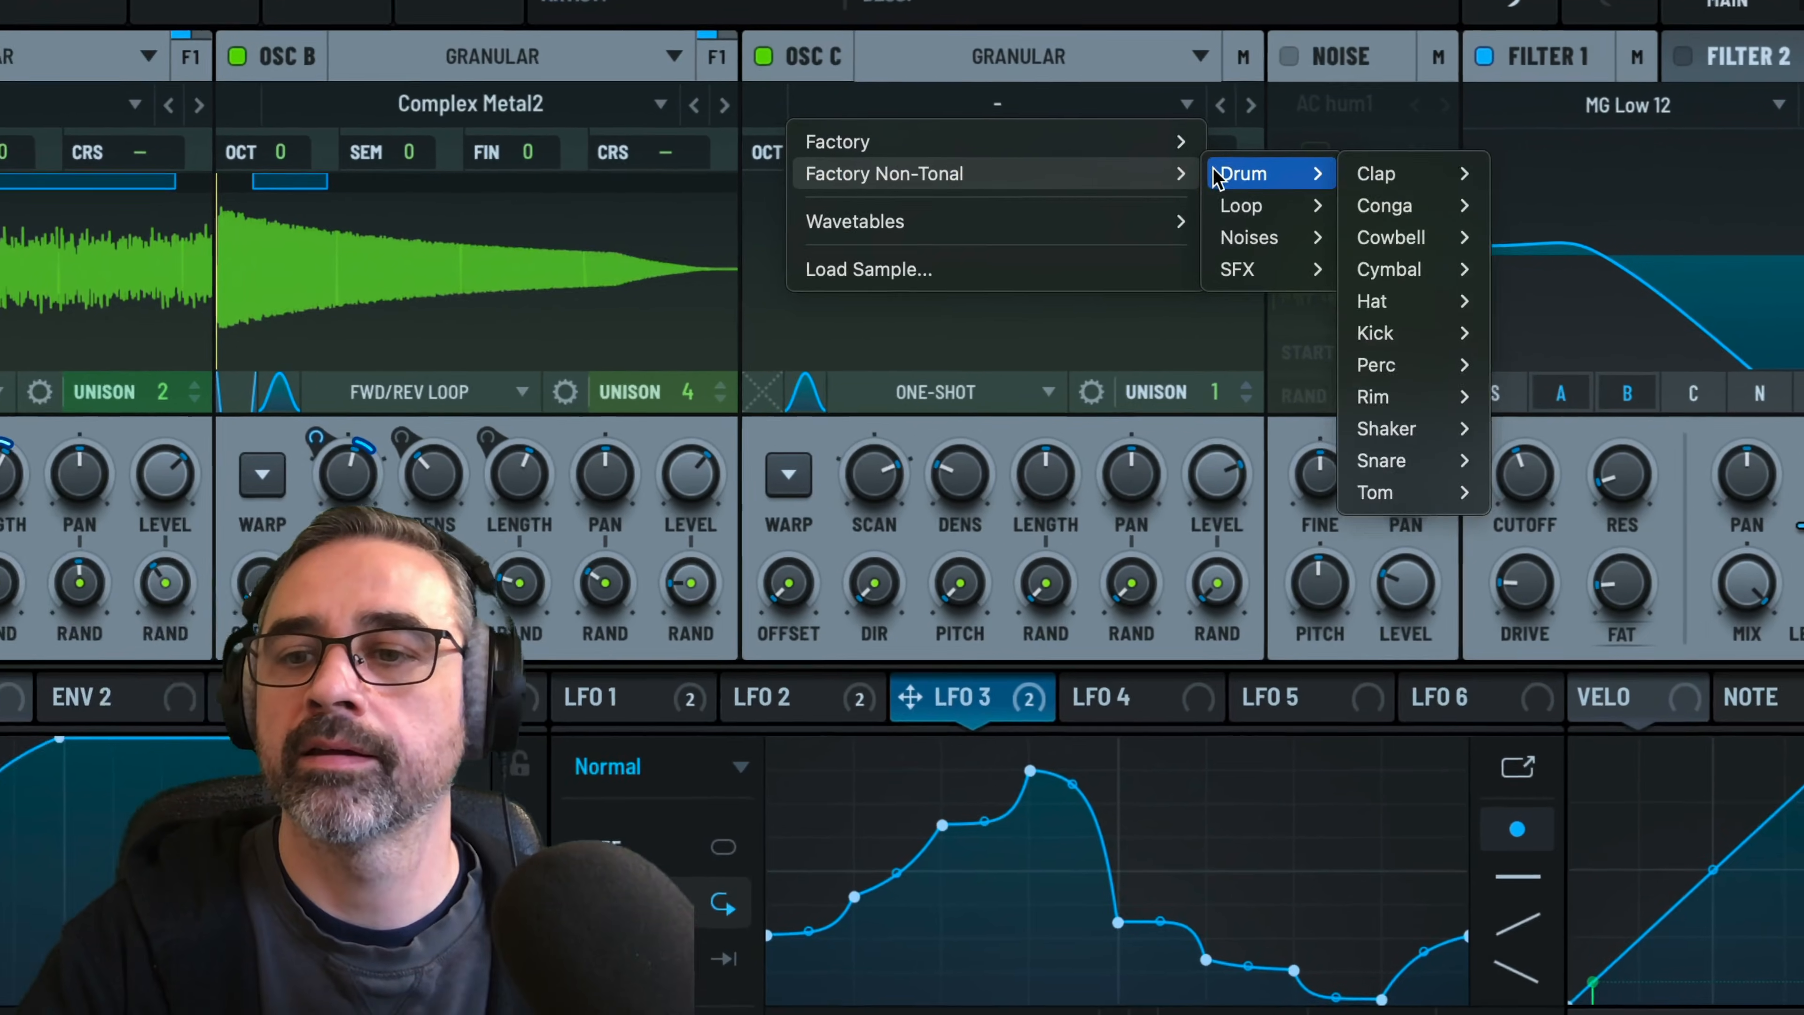
pyautogui.moveTo(1232, 237)
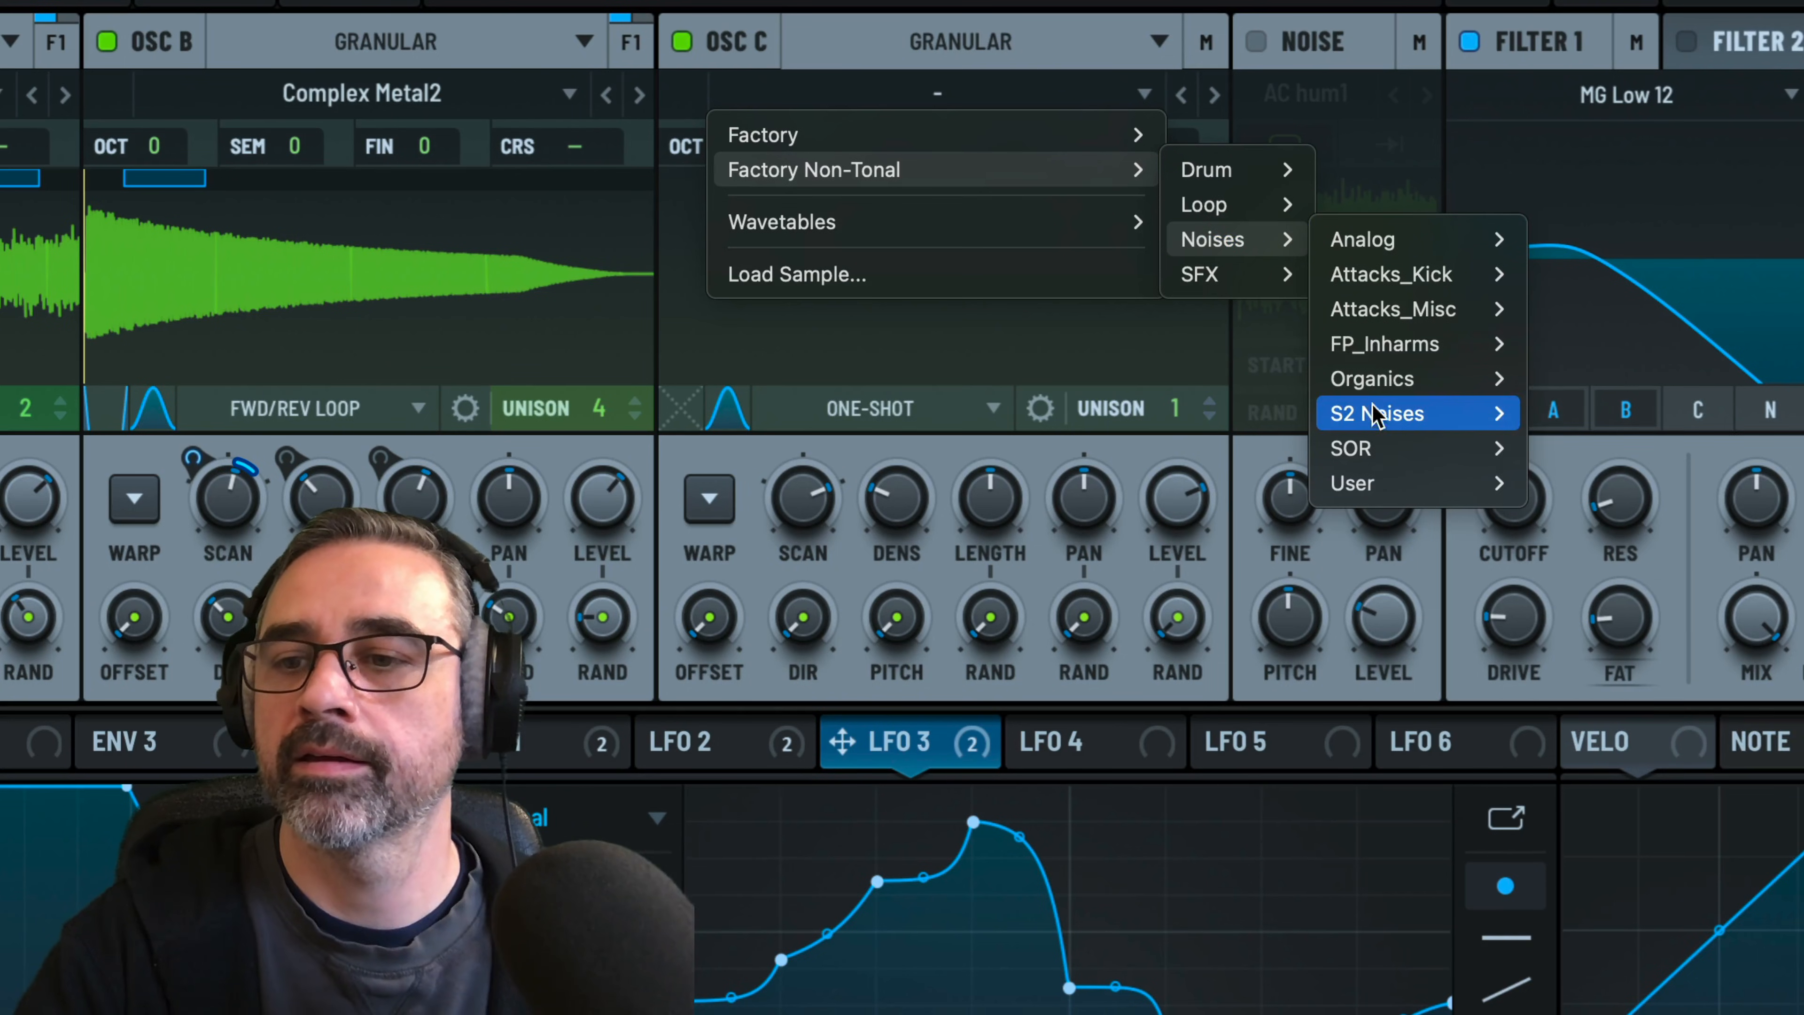
pyautogui.moveTo(1376, 419)
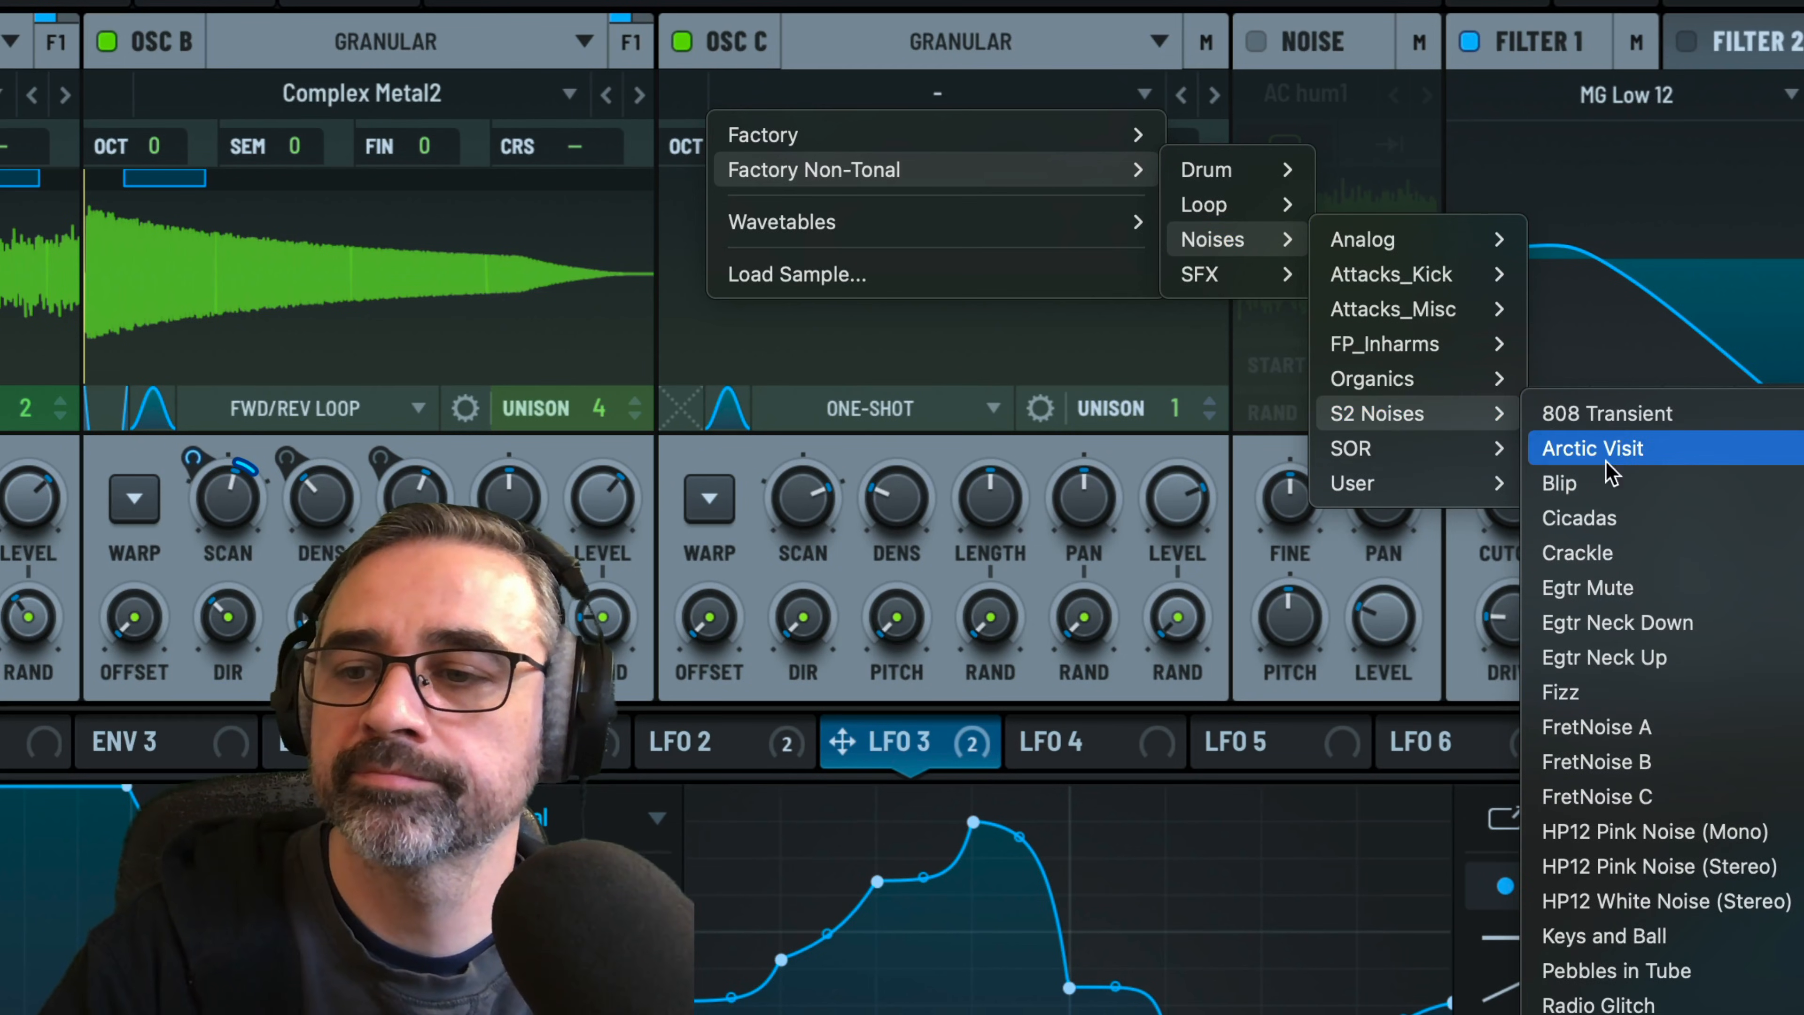
pyautogui.click(1620, 456)
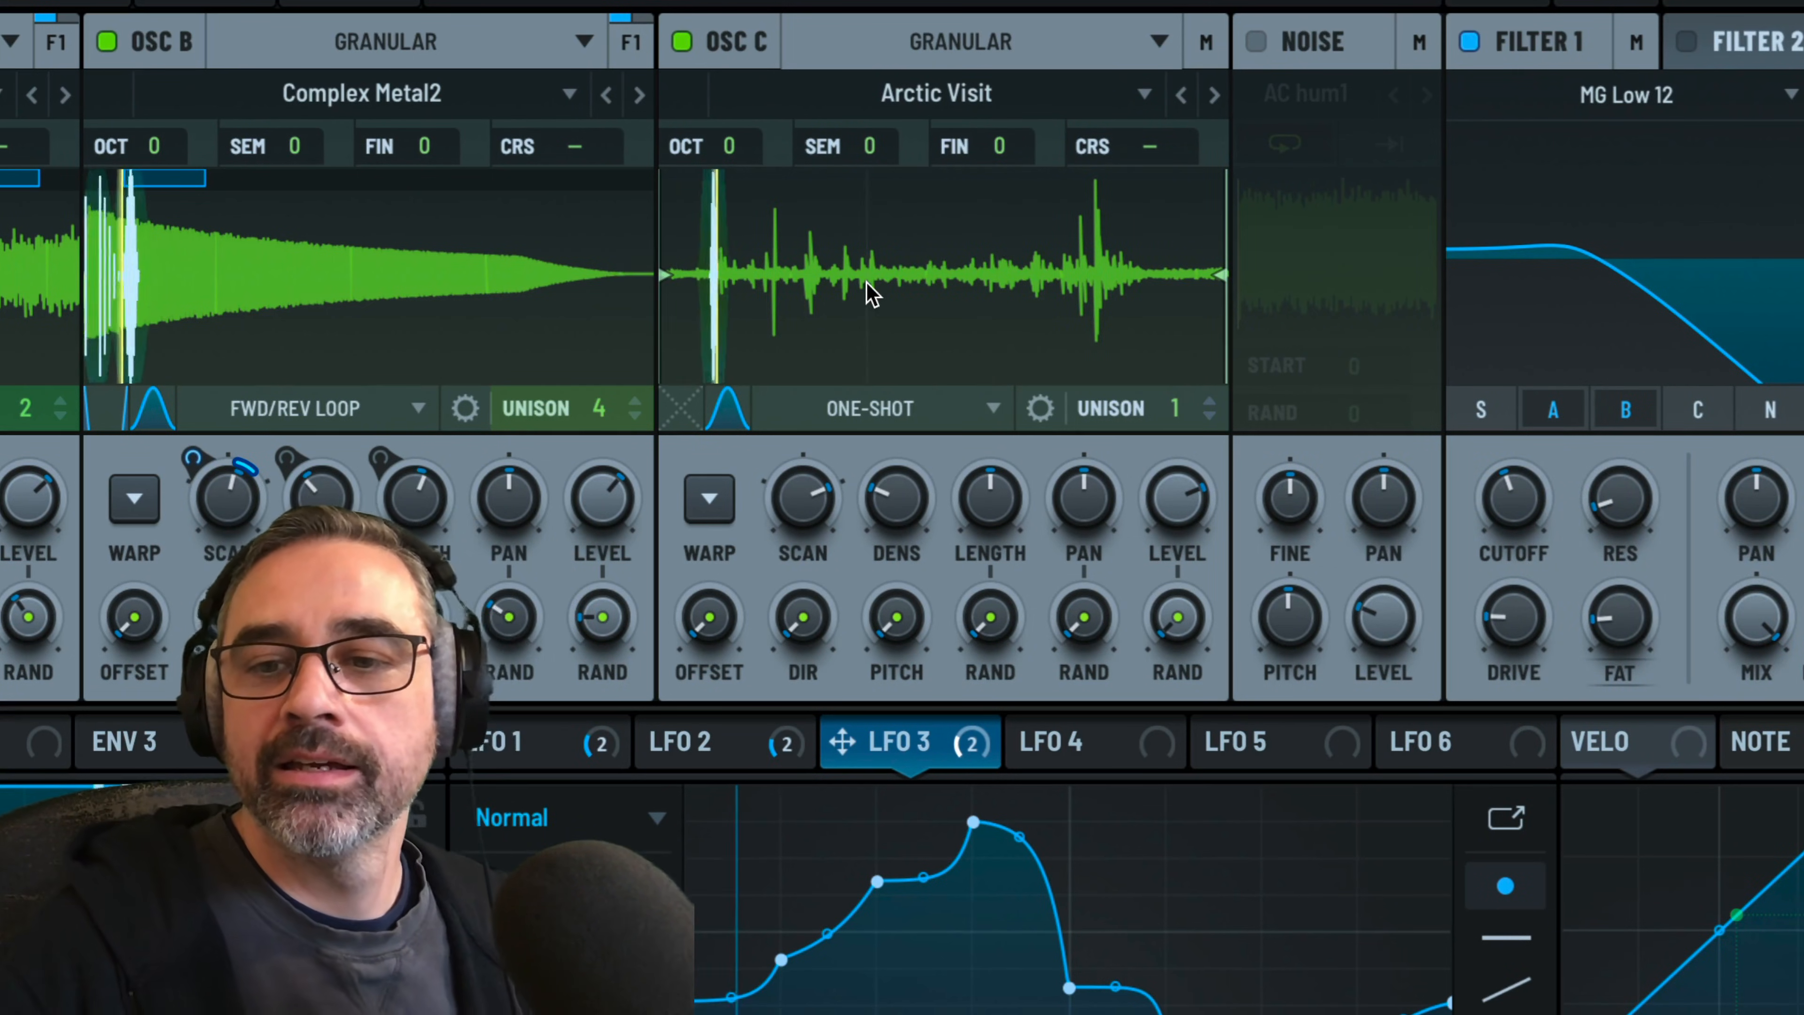
# Raise oscillator C's level to 83% and reduce its scan rate
pyautogui.moveTo(685, 404); pyautogui.dragTo(686, 363)
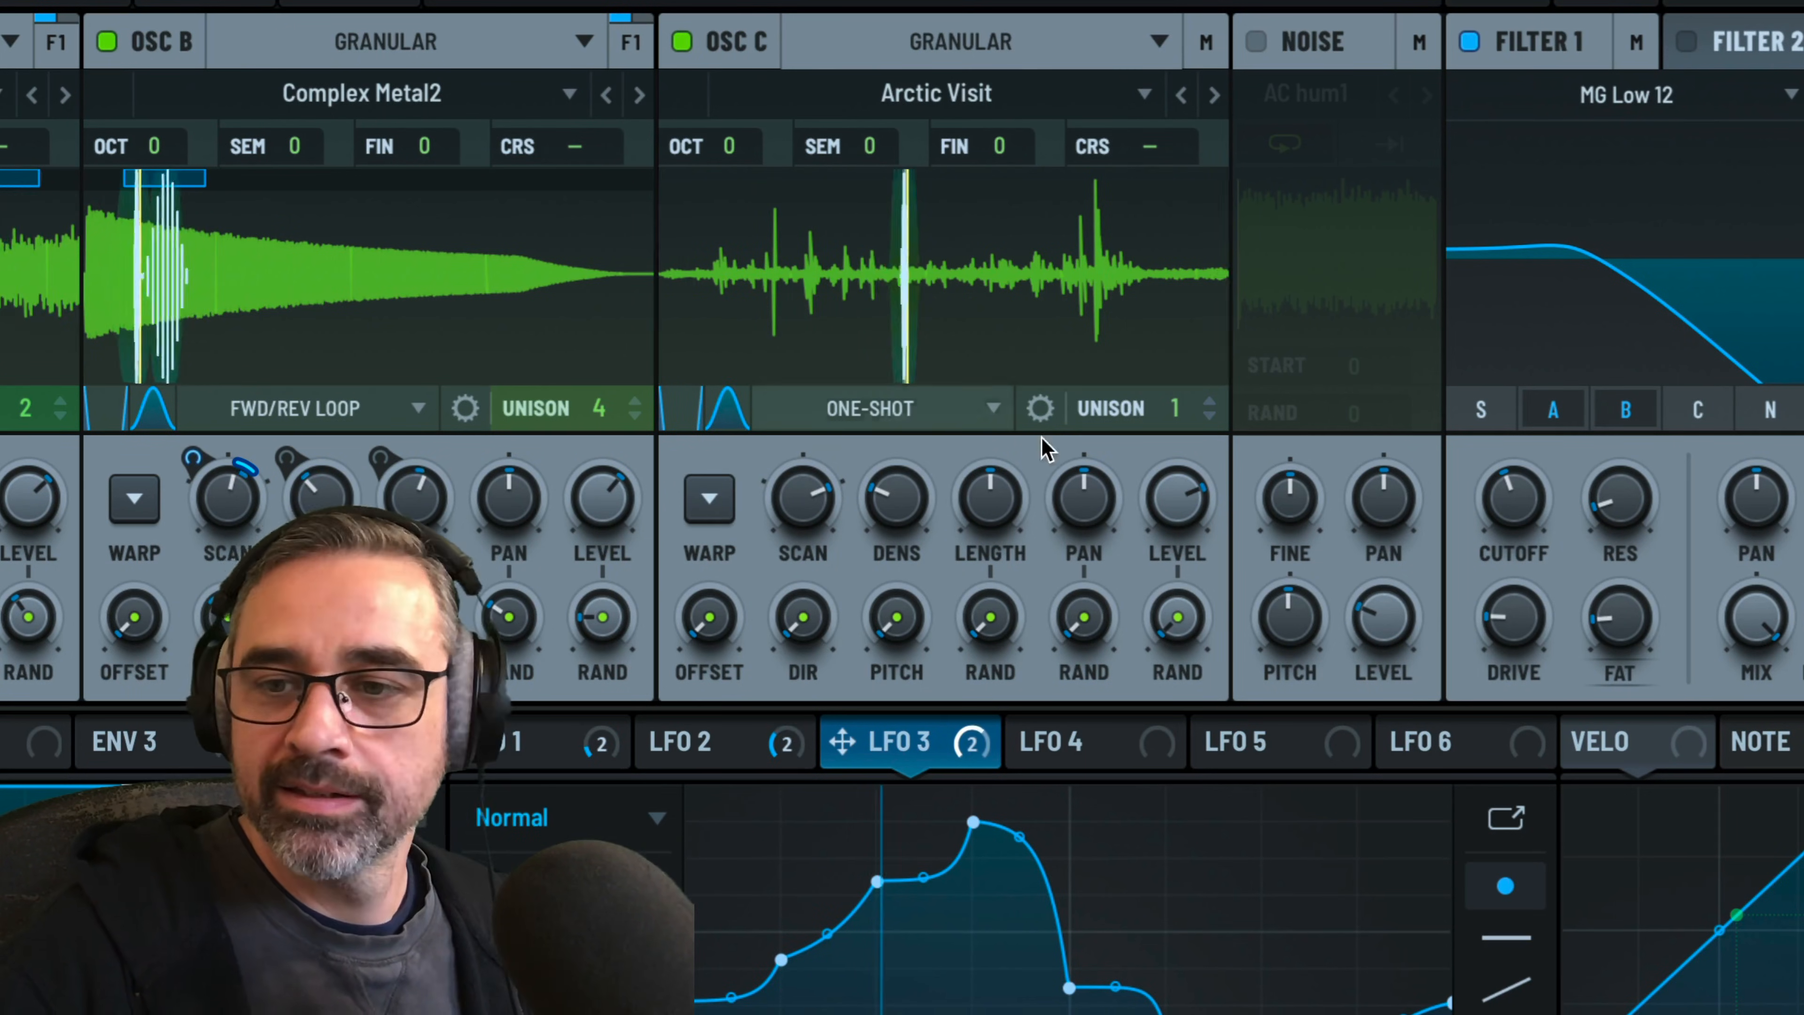
pyautogui.moveTo(1178, 490); pyautogui.dragTo(1184, 466)
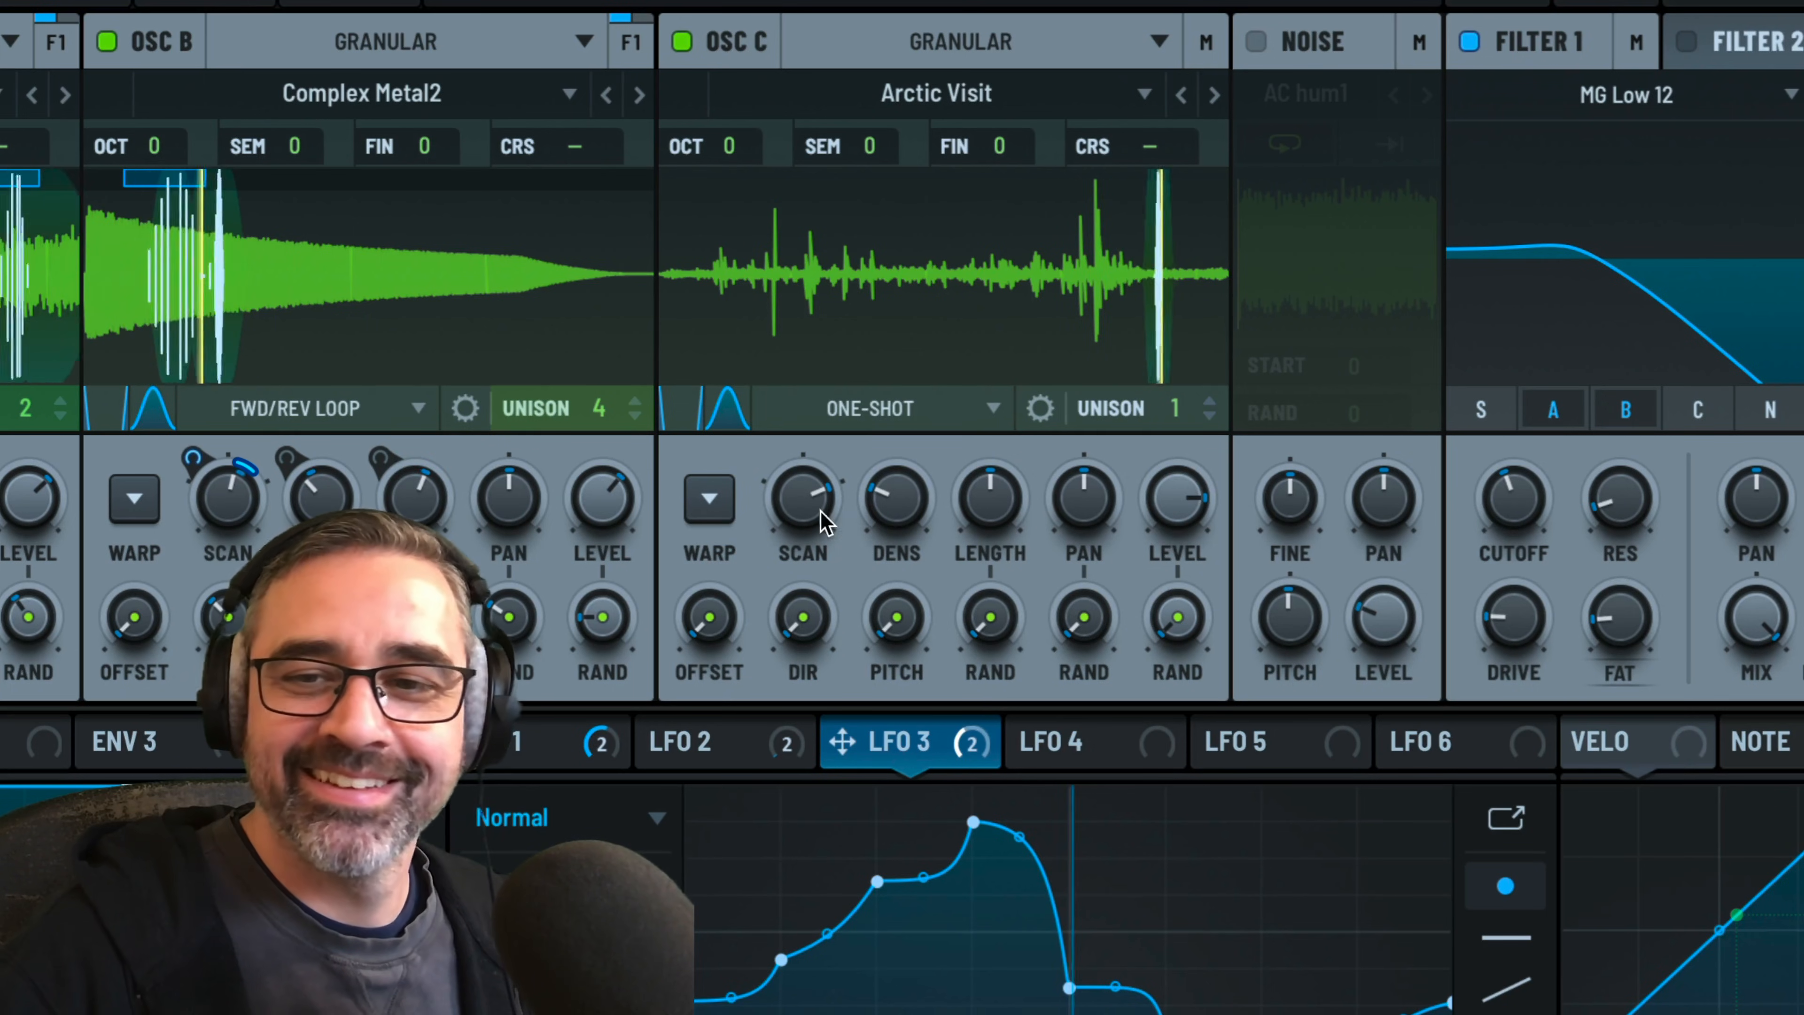
pyautogui.moveTo(824, 522); pyautogui.dragTo(815, 552)
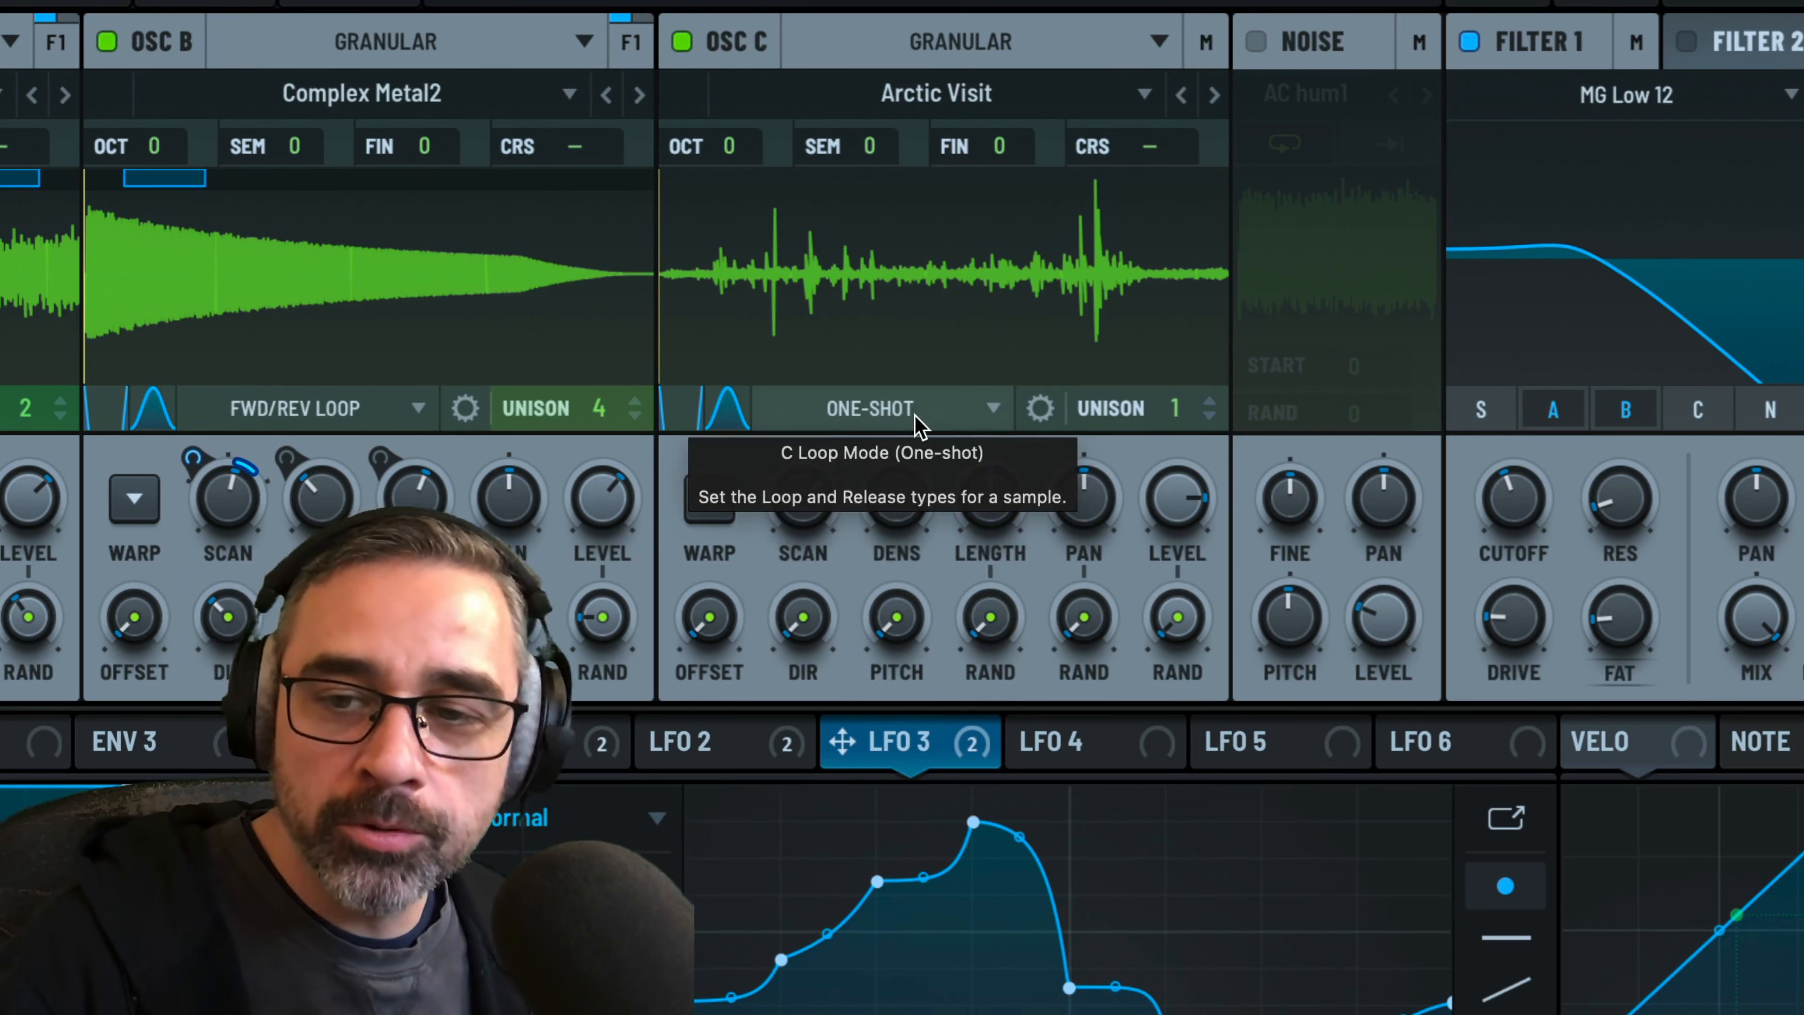
# Change oscillator C's loop mode to Fwd/Rev Loop
pyautogui.click(872, 410)
pyautogui.click(901, 563)
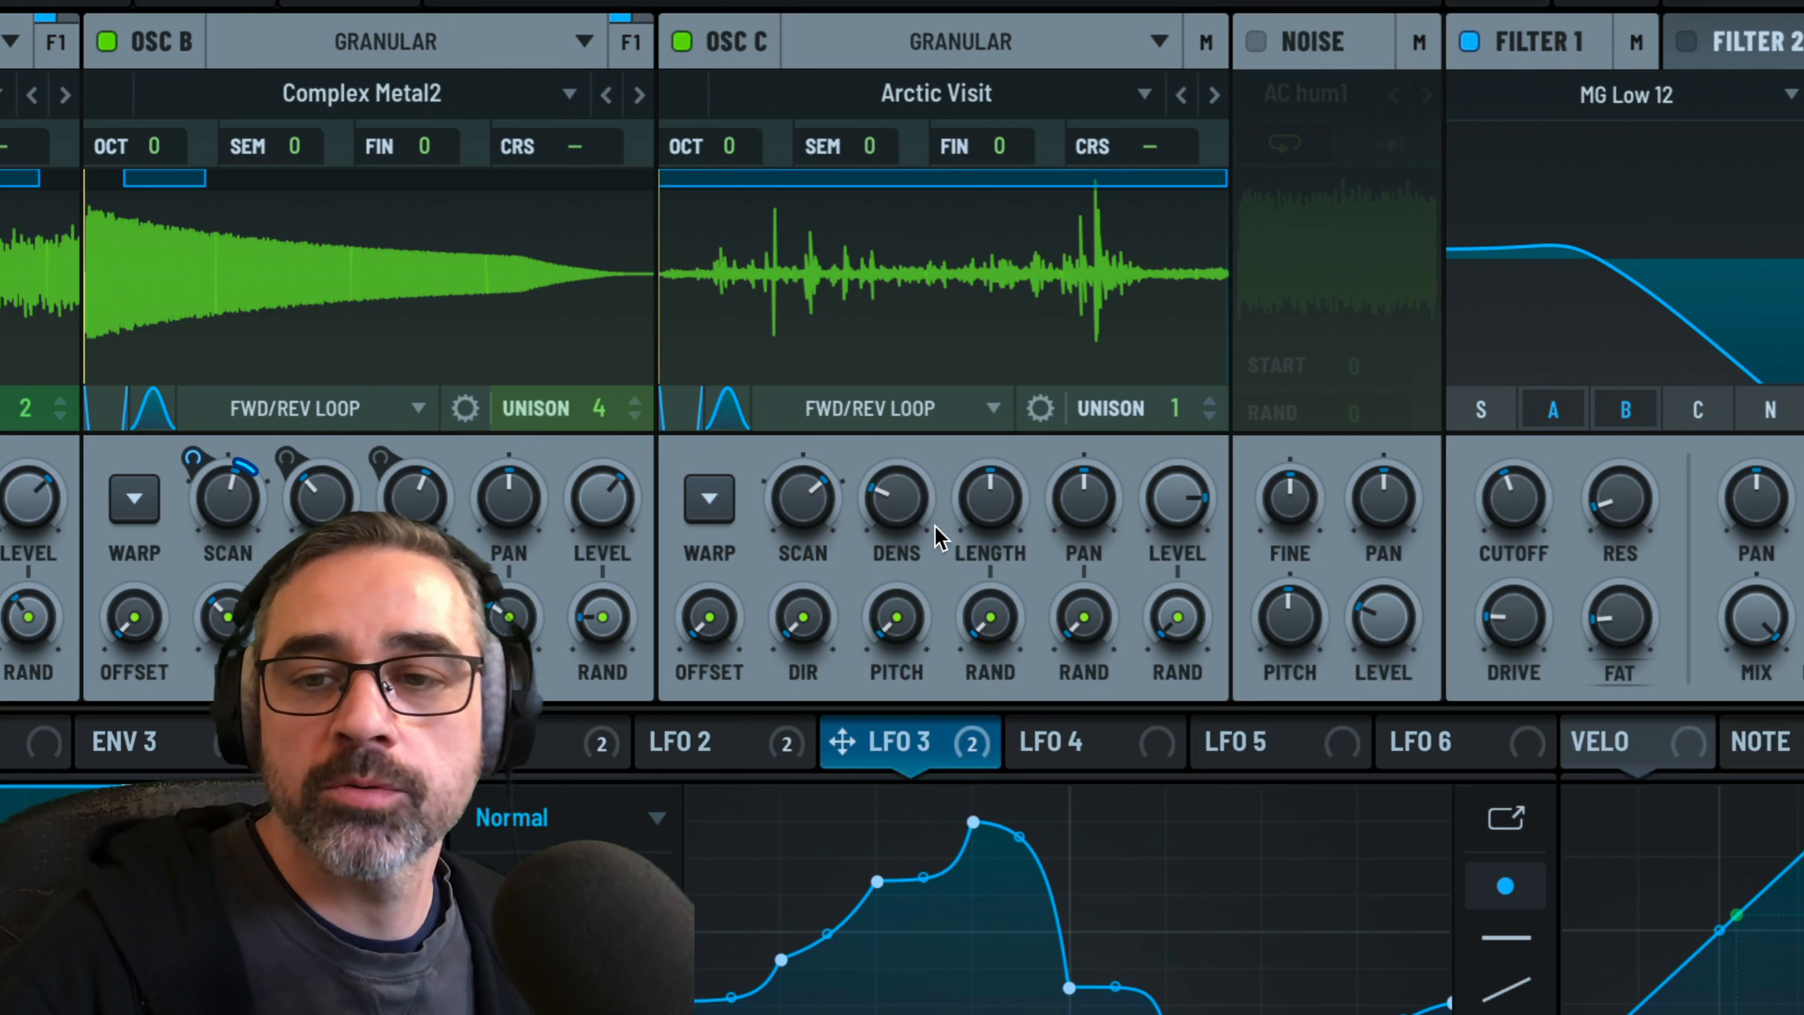
pyautogui.moveTo(698, 396)
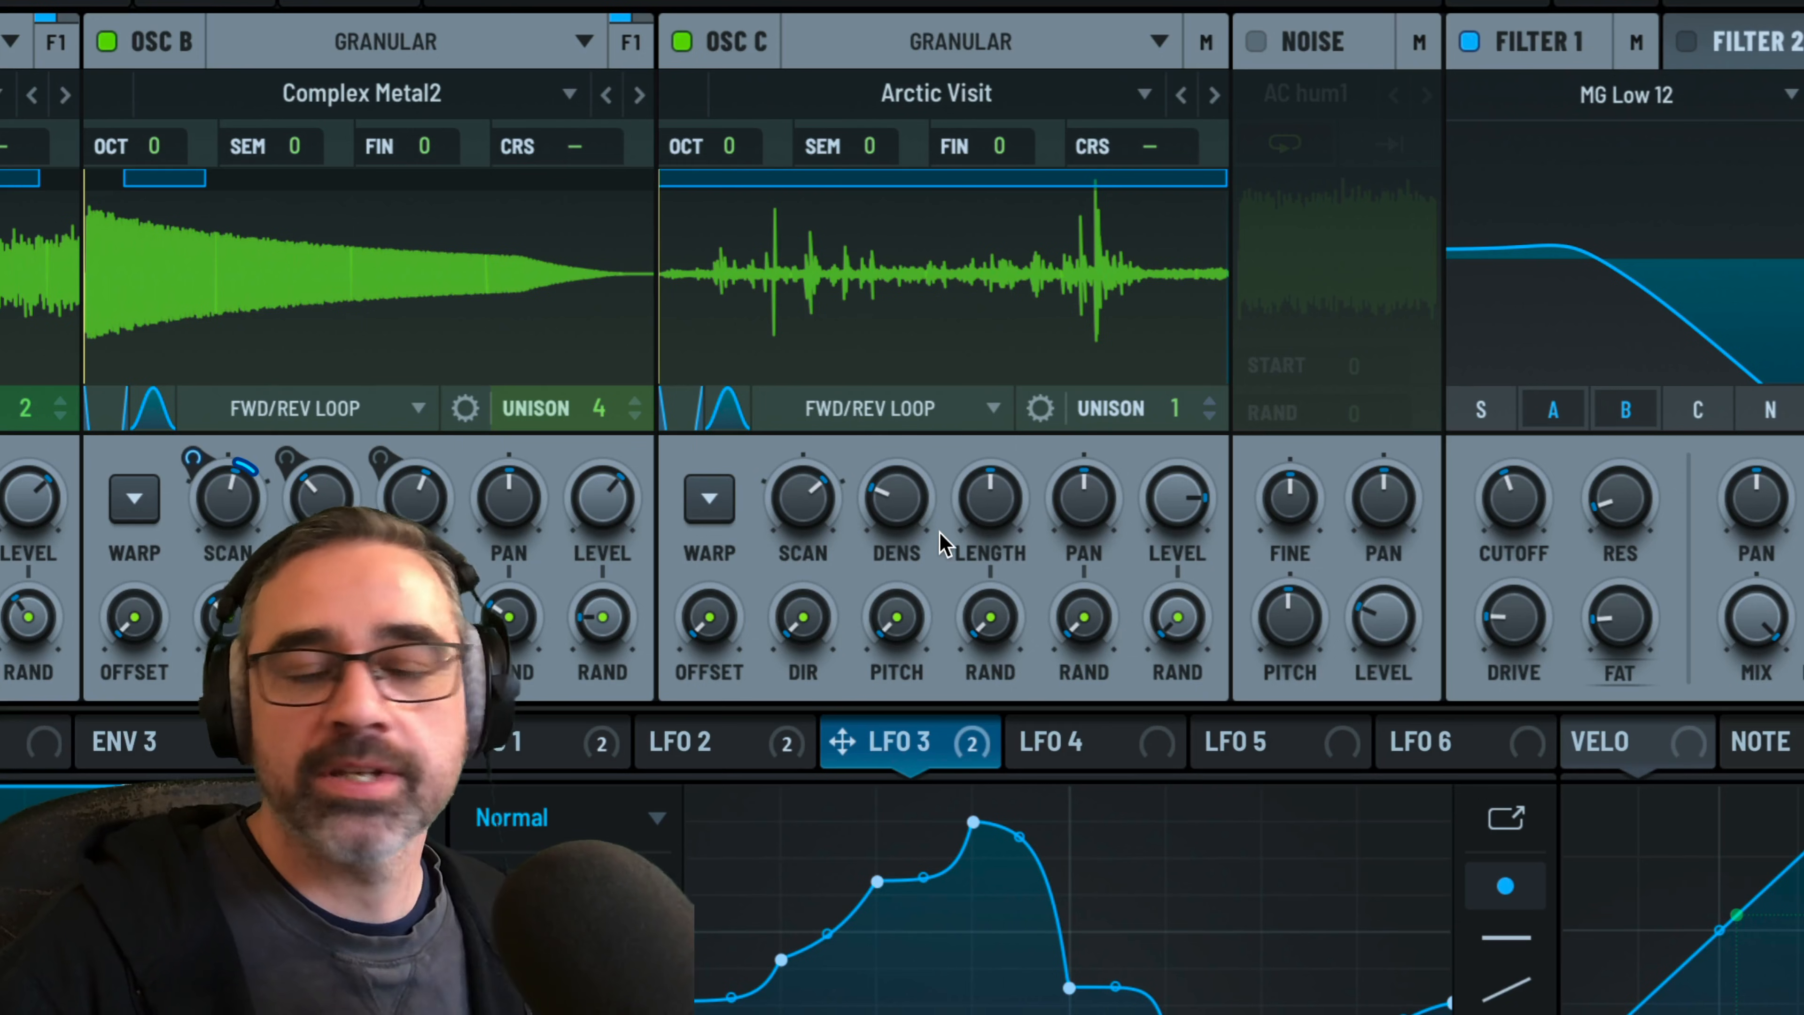
pyautogui.moveTo(941, 544)
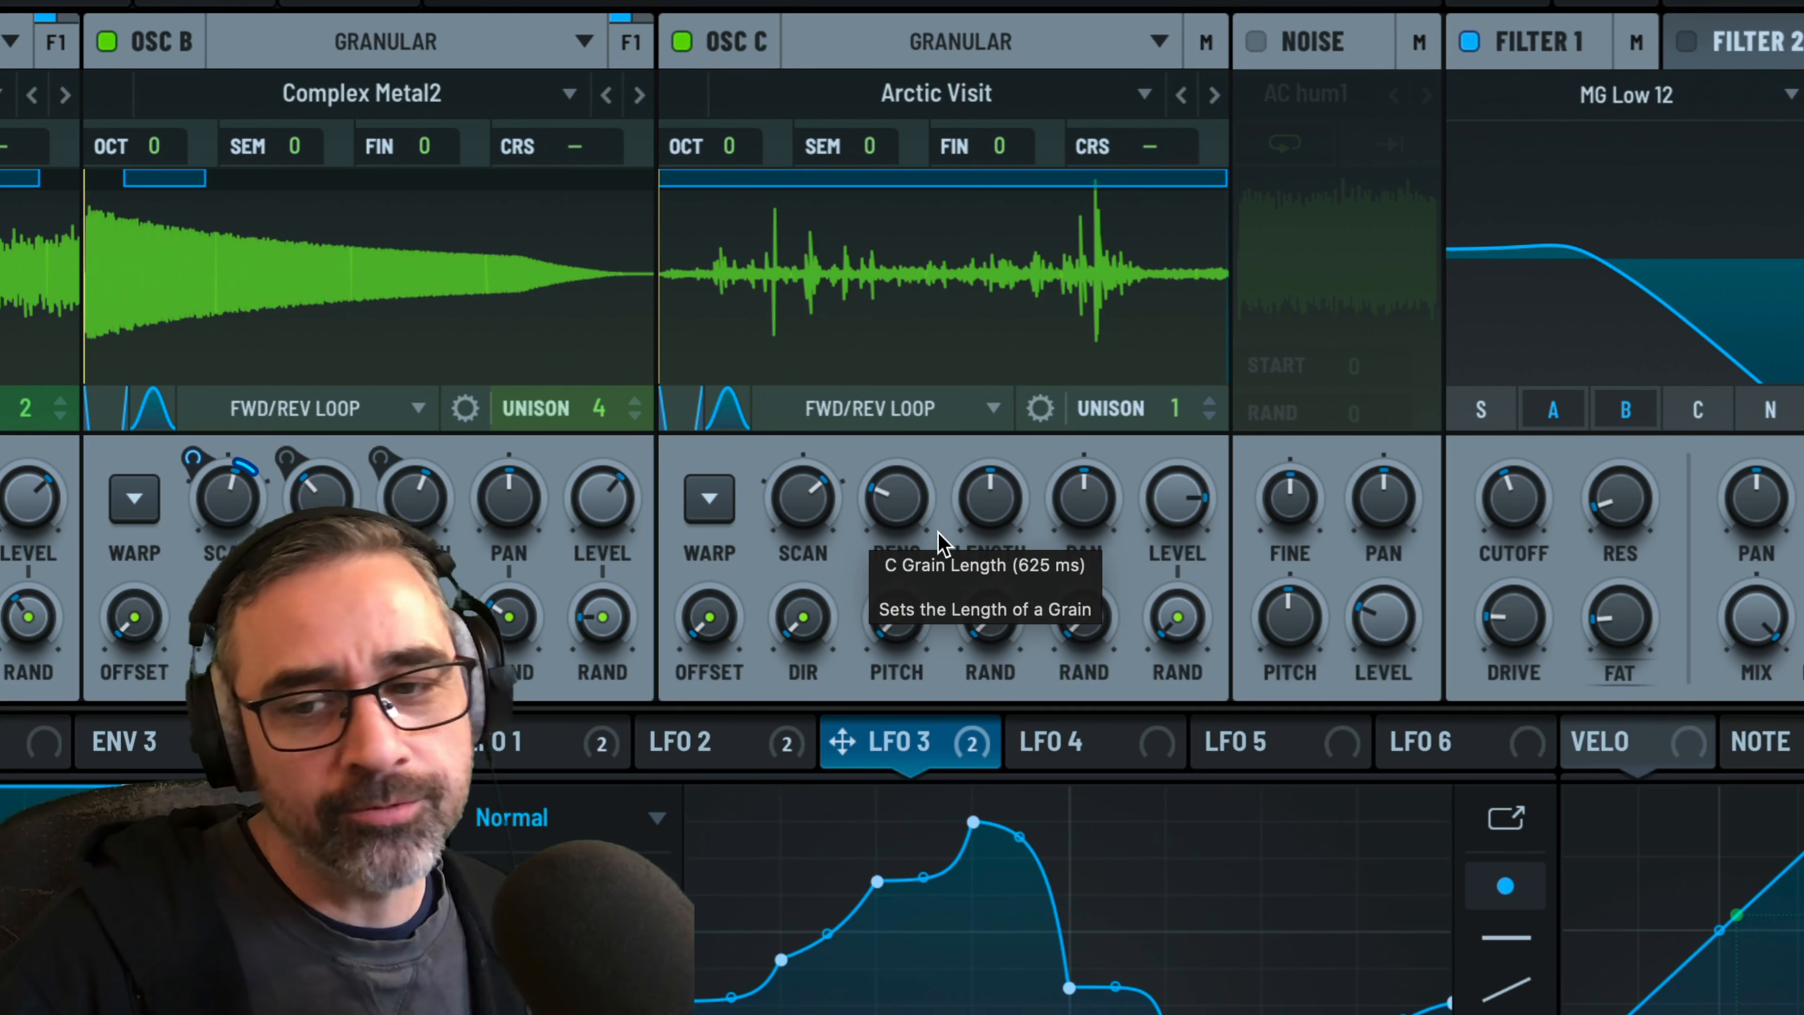
# Add some randomization to oscillator C's grain direction, pitch, length, pan, and level
pyautogui.moveTo(813, 634); pyautogui.dragTo(810, 526)
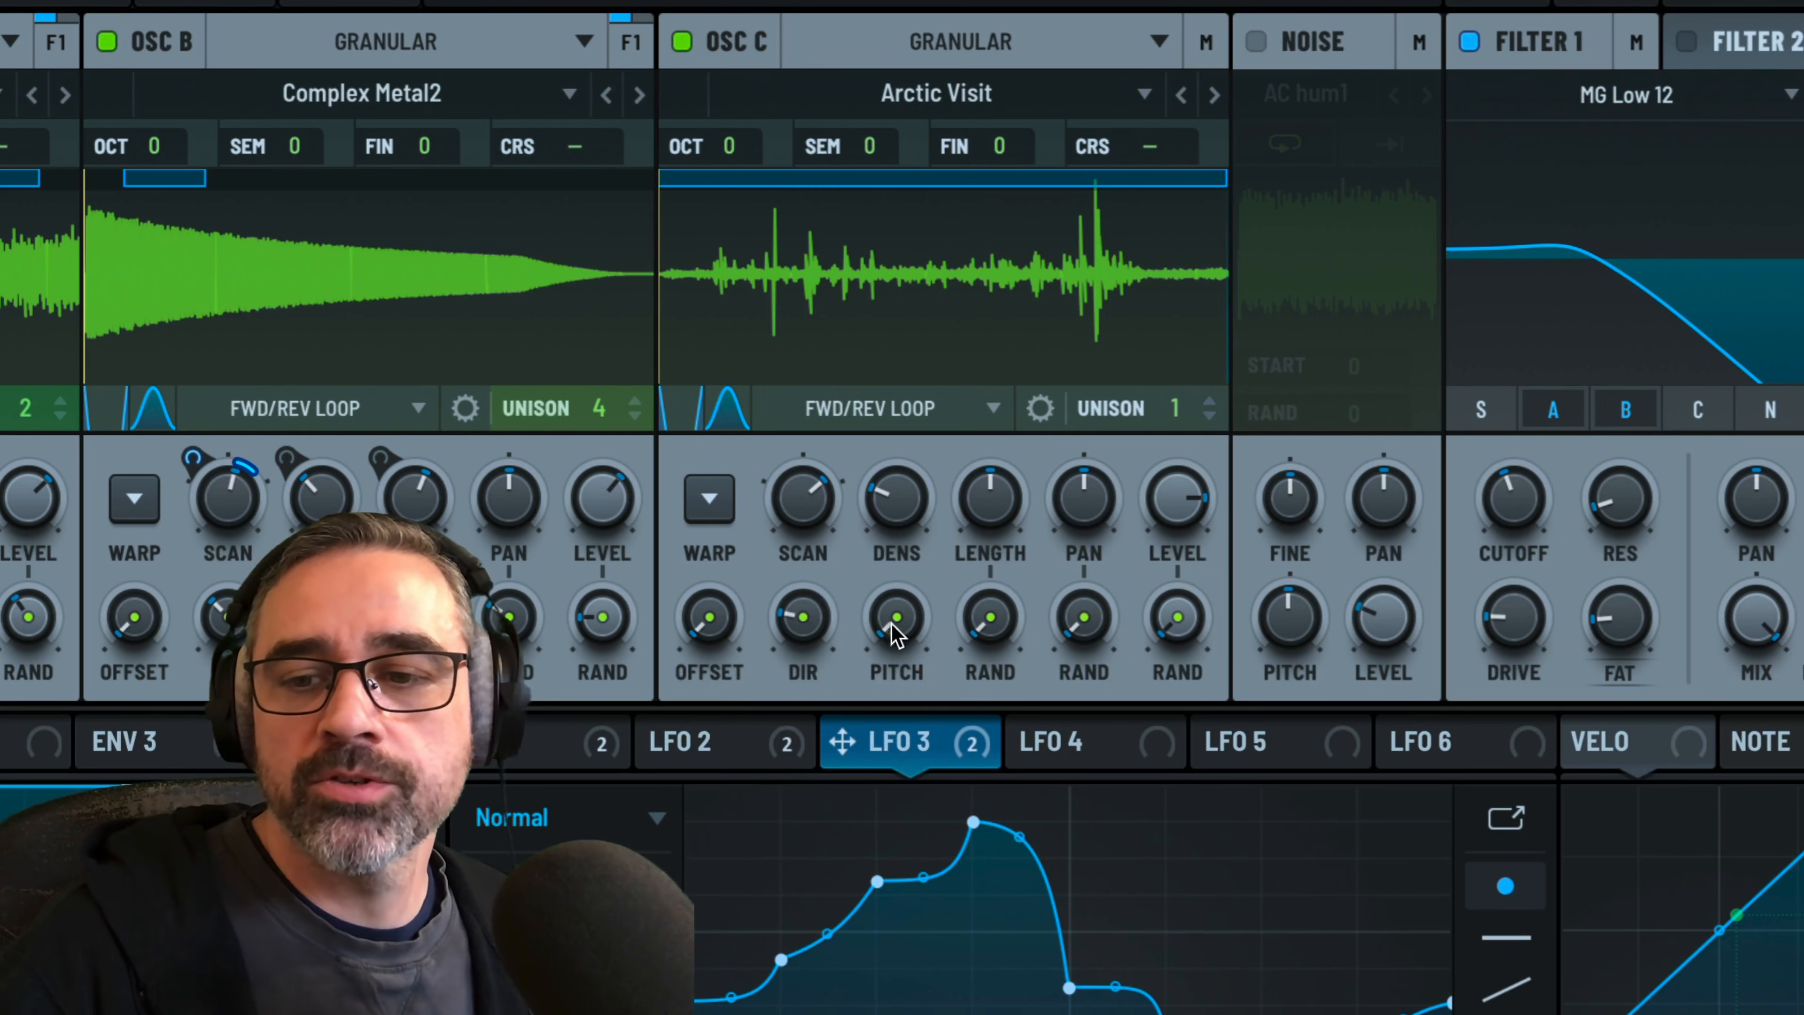
pyautogui.moveTo(892, 624); pyautogui.dragTo(886, 494)
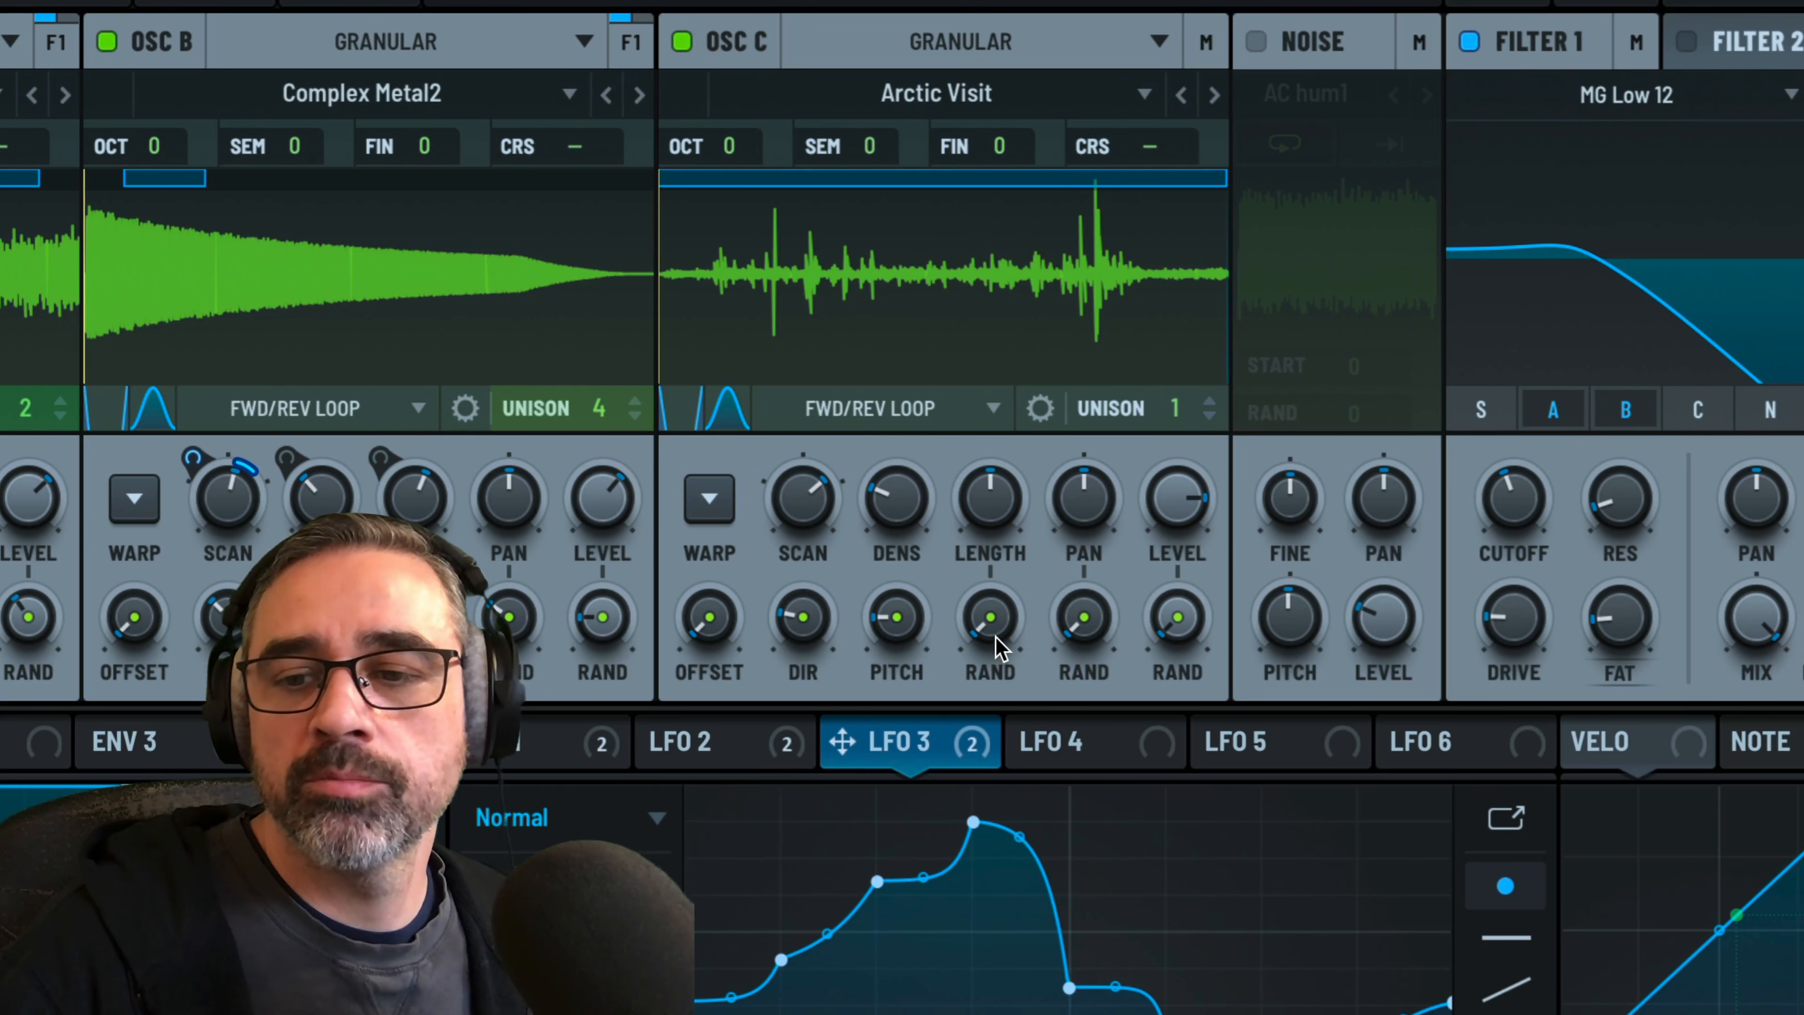
pyautogui.moveTo(997, 644); pyautogui.dragTo(992, 569)
pyautogui.moveTo(1108, 657); pyautogui.dragTo(1073, 547)
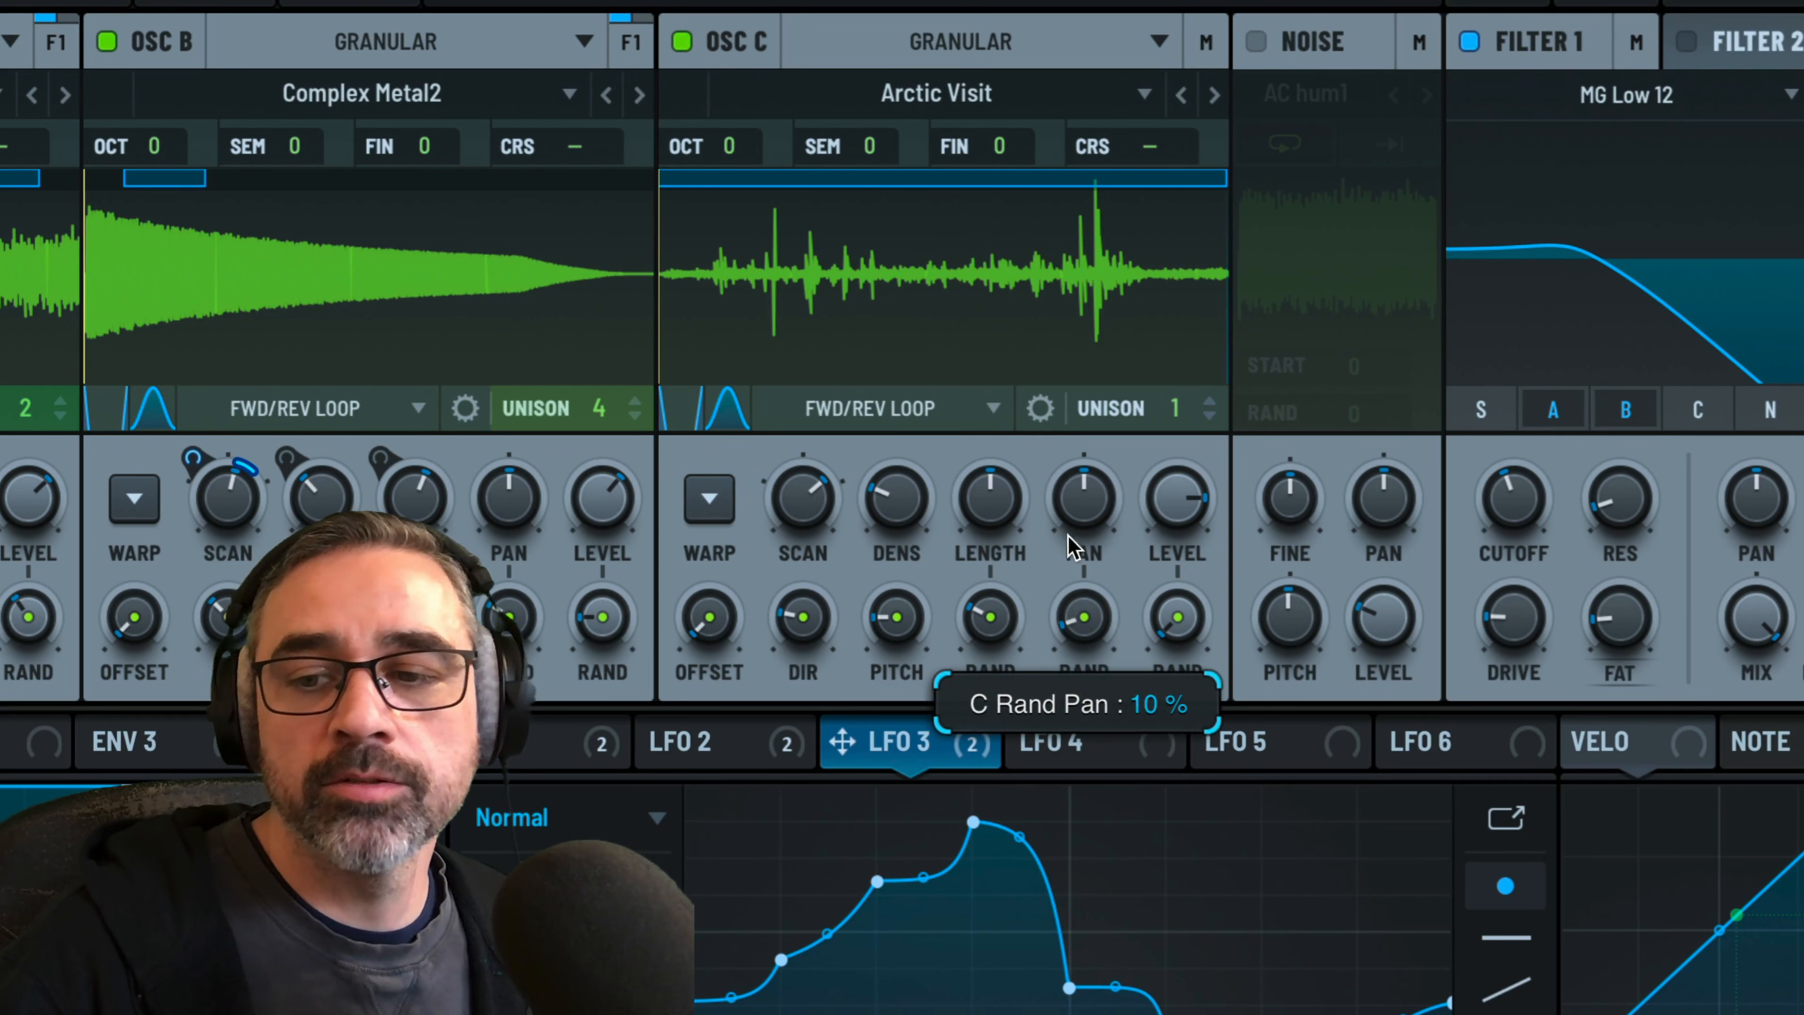
pyautogui.moveTo(1191, 629); pyautogui.dragTo(1182, 550)
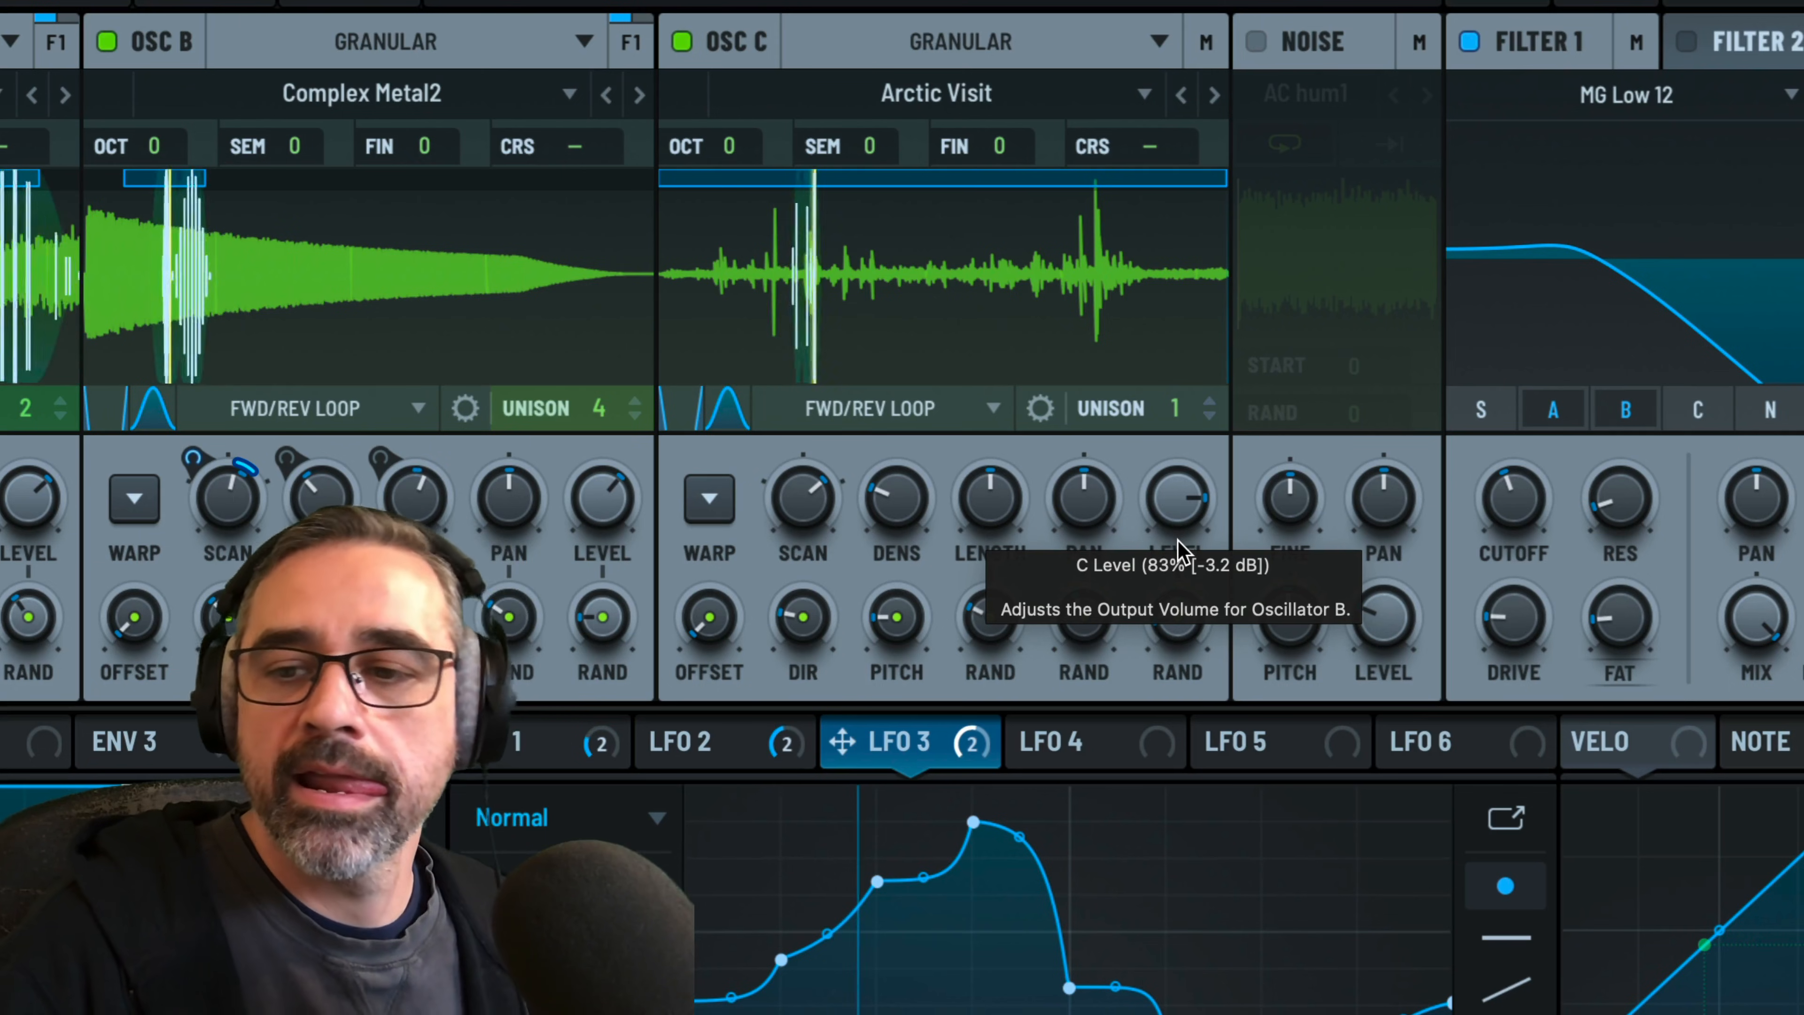
# Turn oscillator C's output level up a little more to balance it against oscillators A and B
pyautogui.moveTo(1179, 511); pyautogui.dragTo(1172, 492)
pyautogui.moveTo(603, 507)
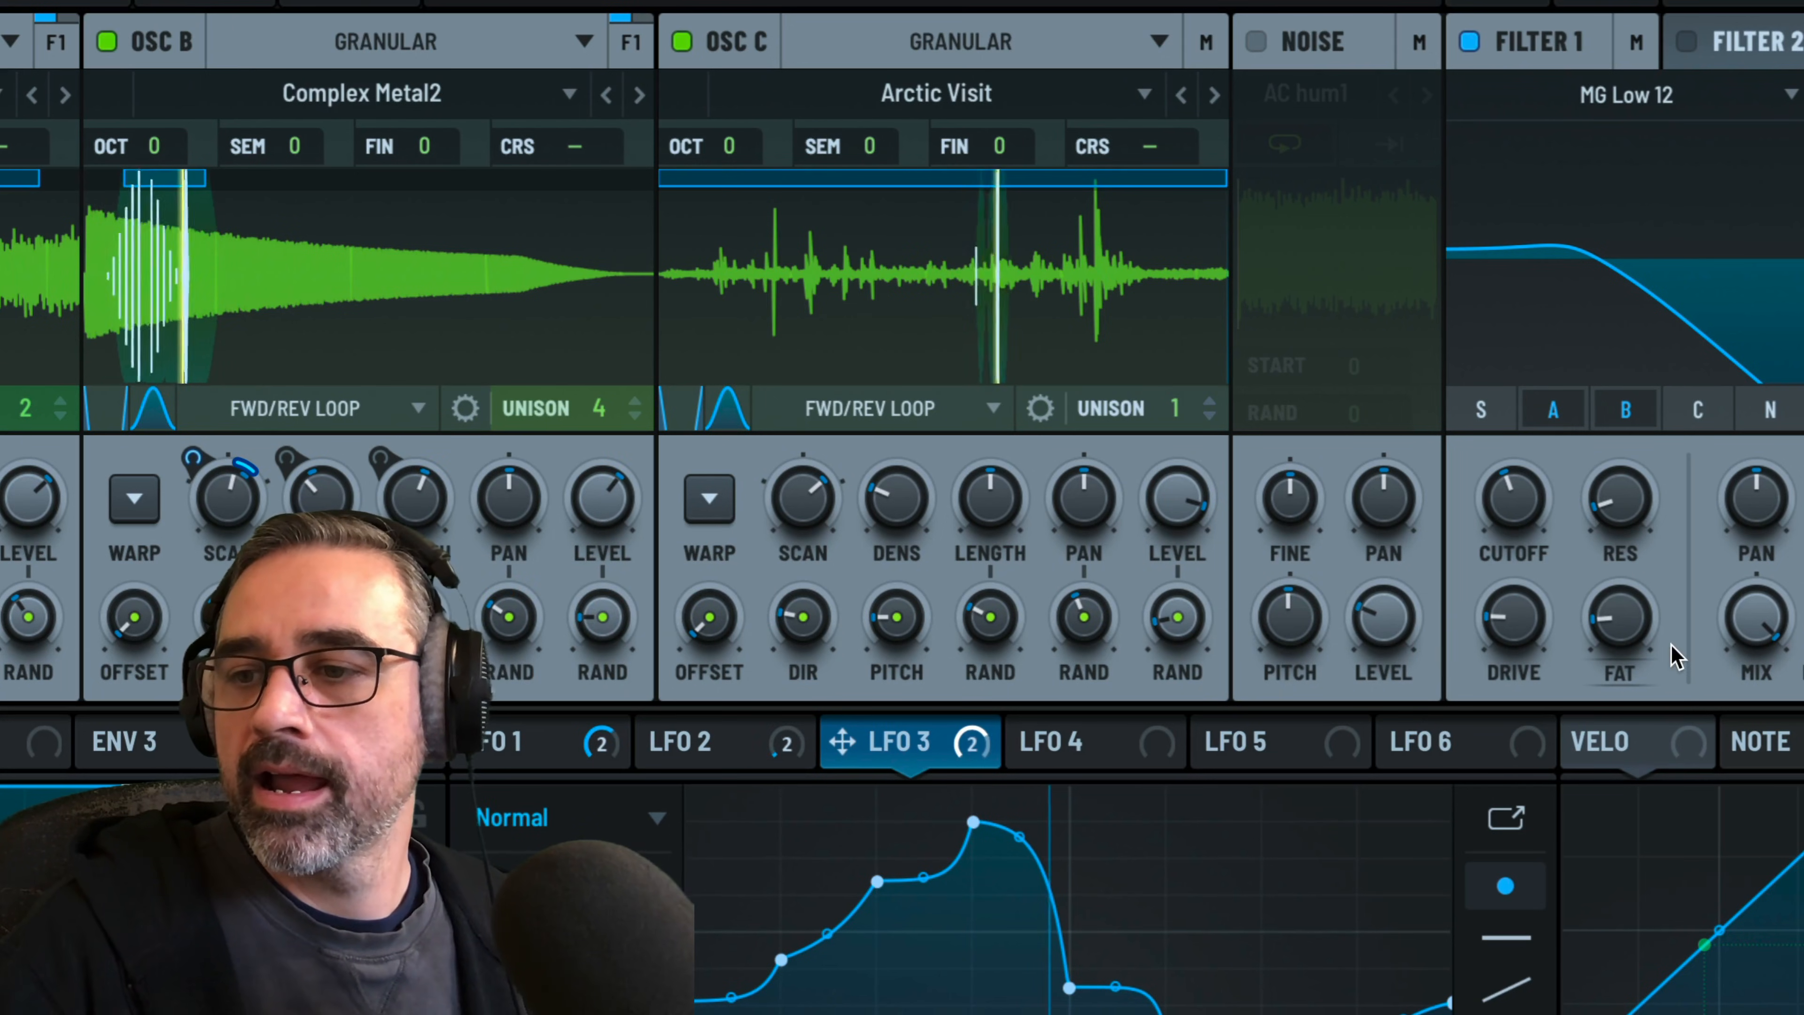
pyautogui.moveTo(1803, 616); pyautogui.dragTo(1803, 622)
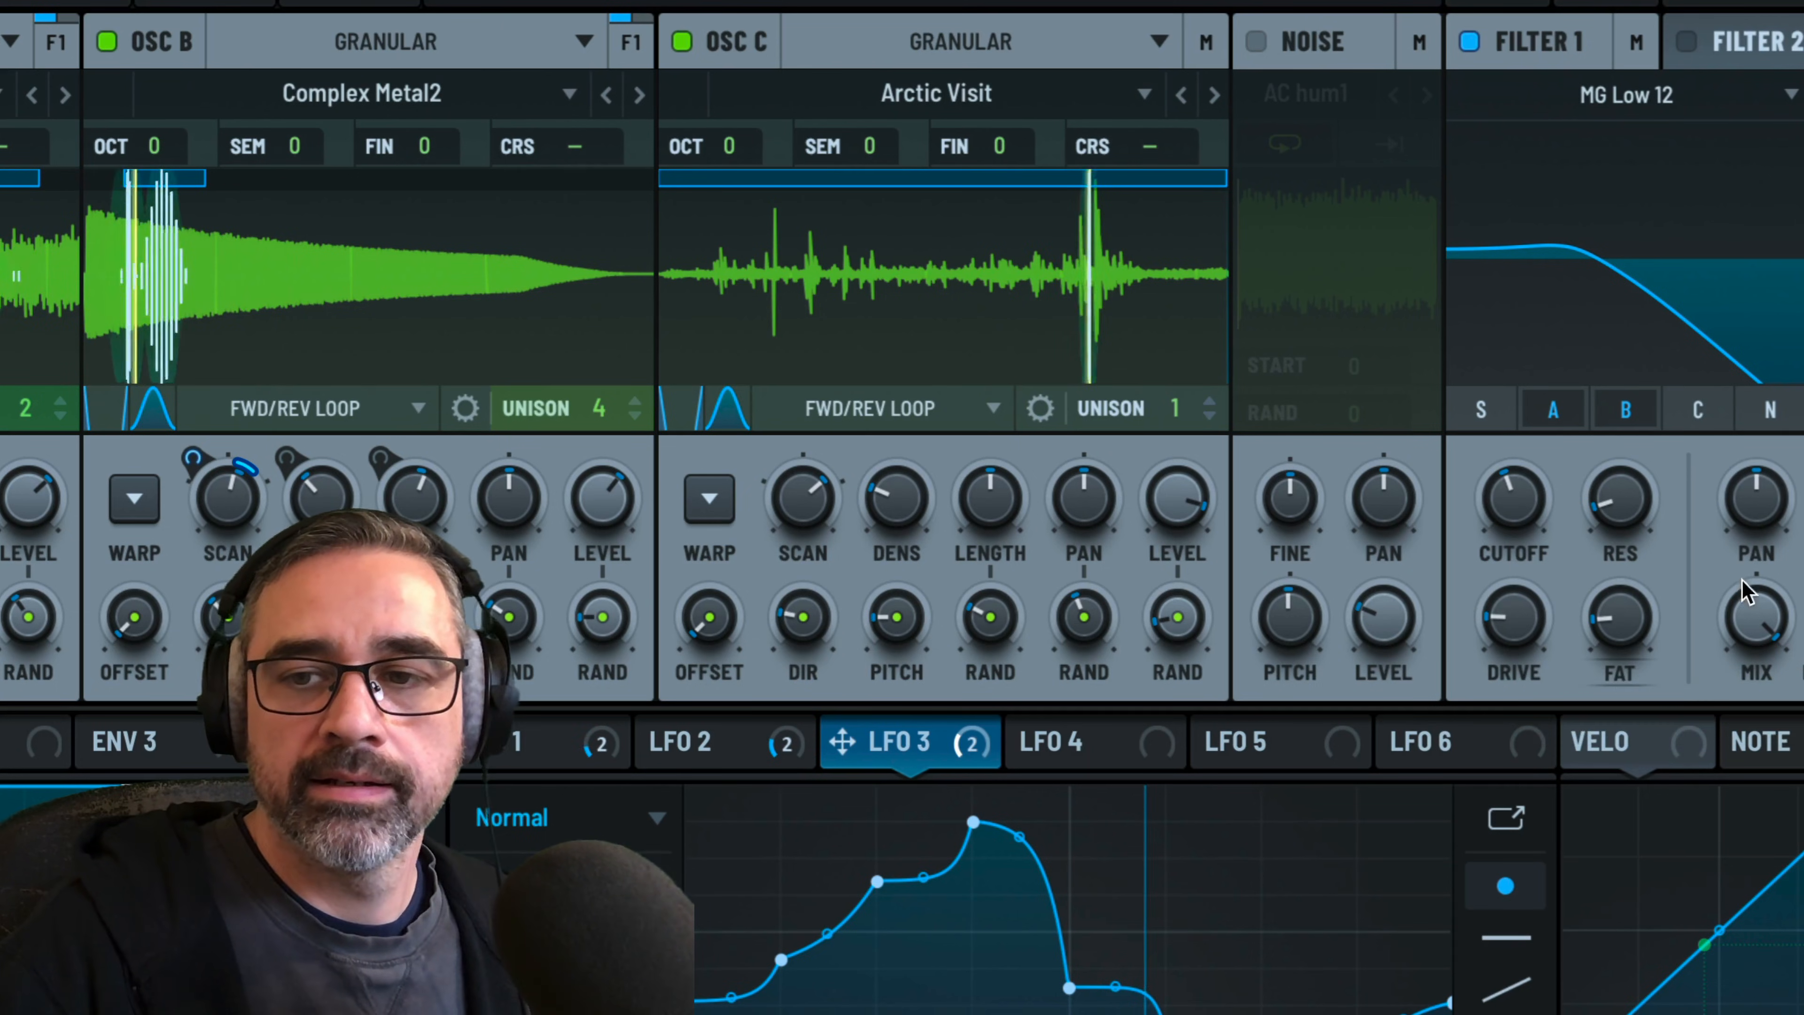
pyautogui.moveTo(1359, 604)
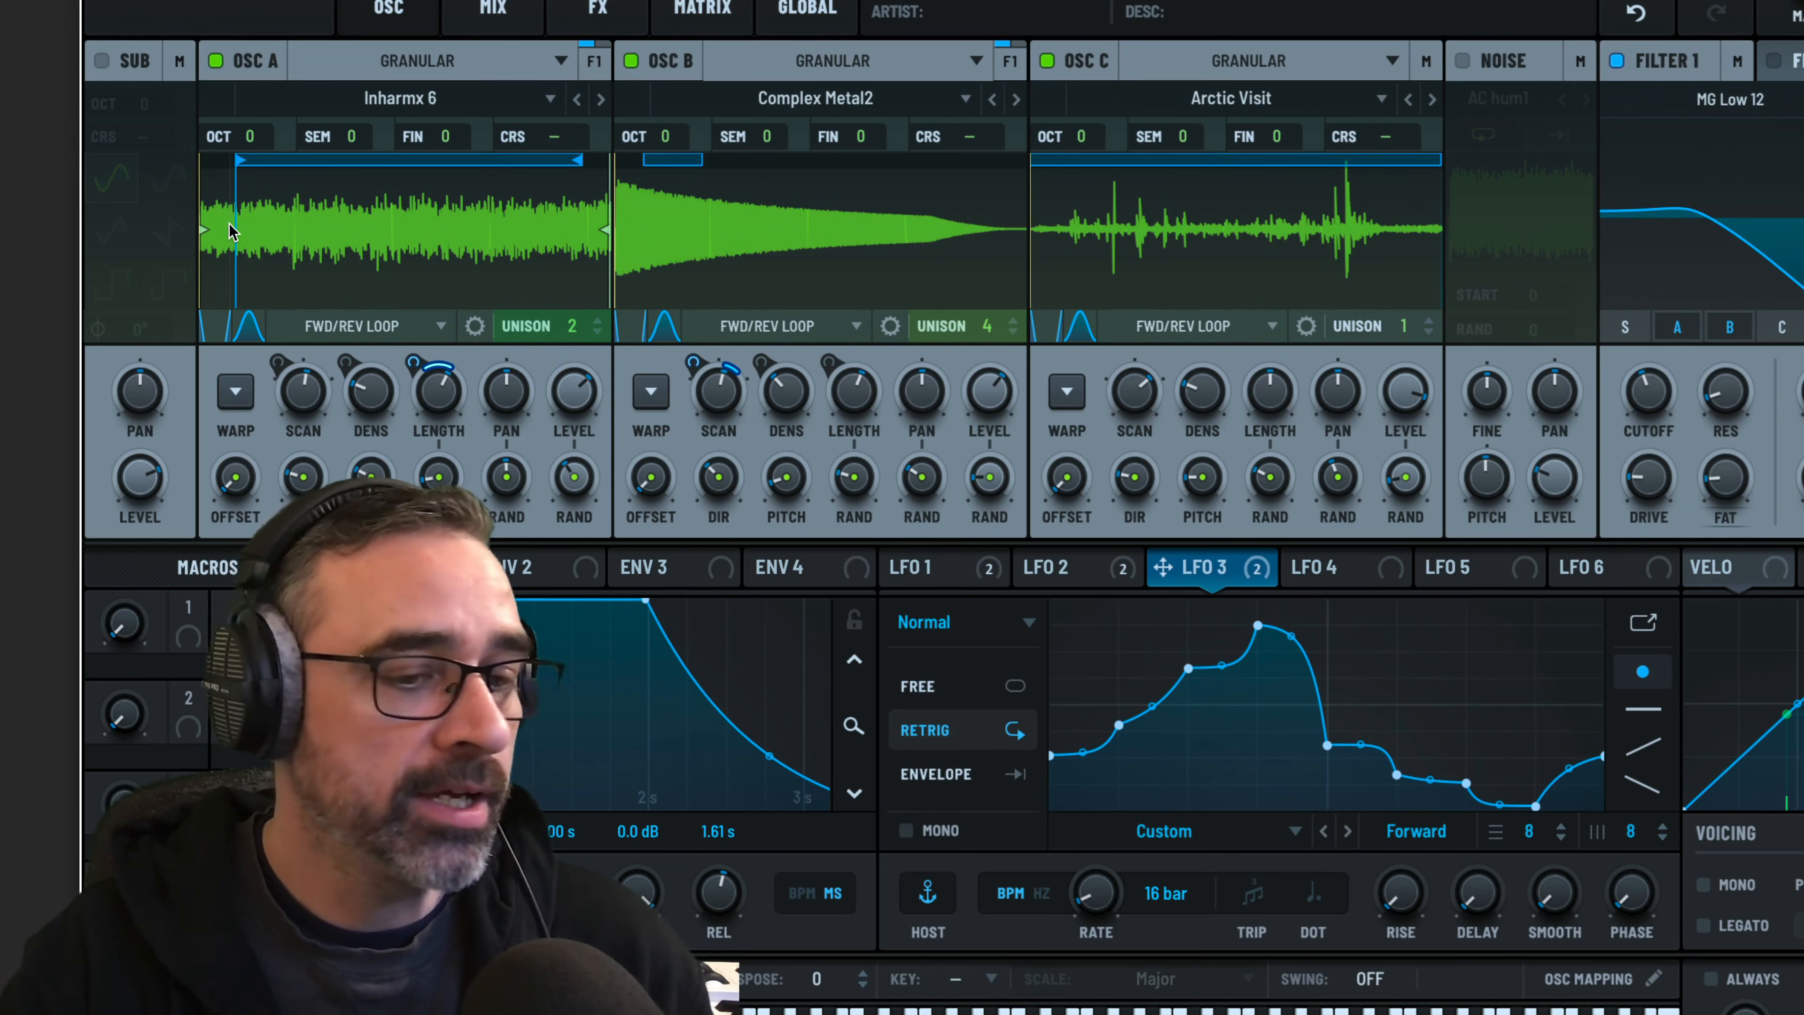
# Enable the sine-wave sub oscillator at a reduced level and fine-tune oscillator C's level
pyautogui.click(101, 61)
pyautogui.moveTo(140, 503); pyautogui.dragTo(140, 619)
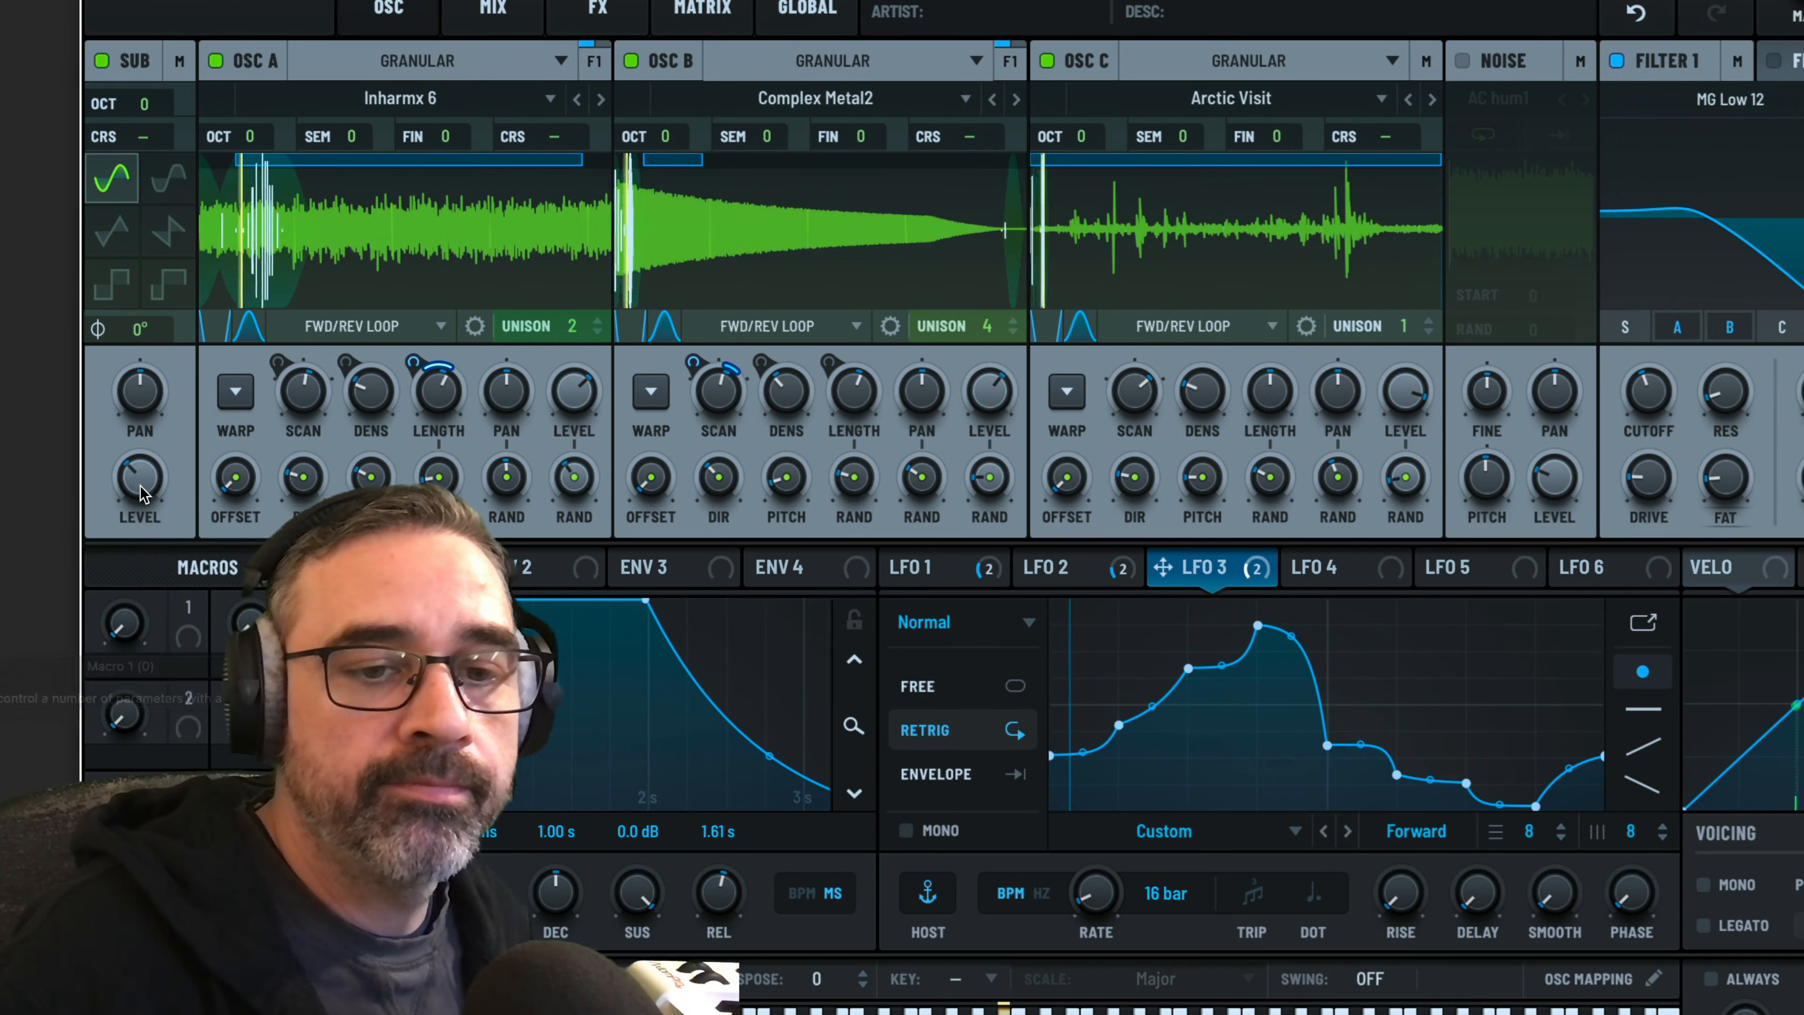
pyautogui.moveTo(144, 486)
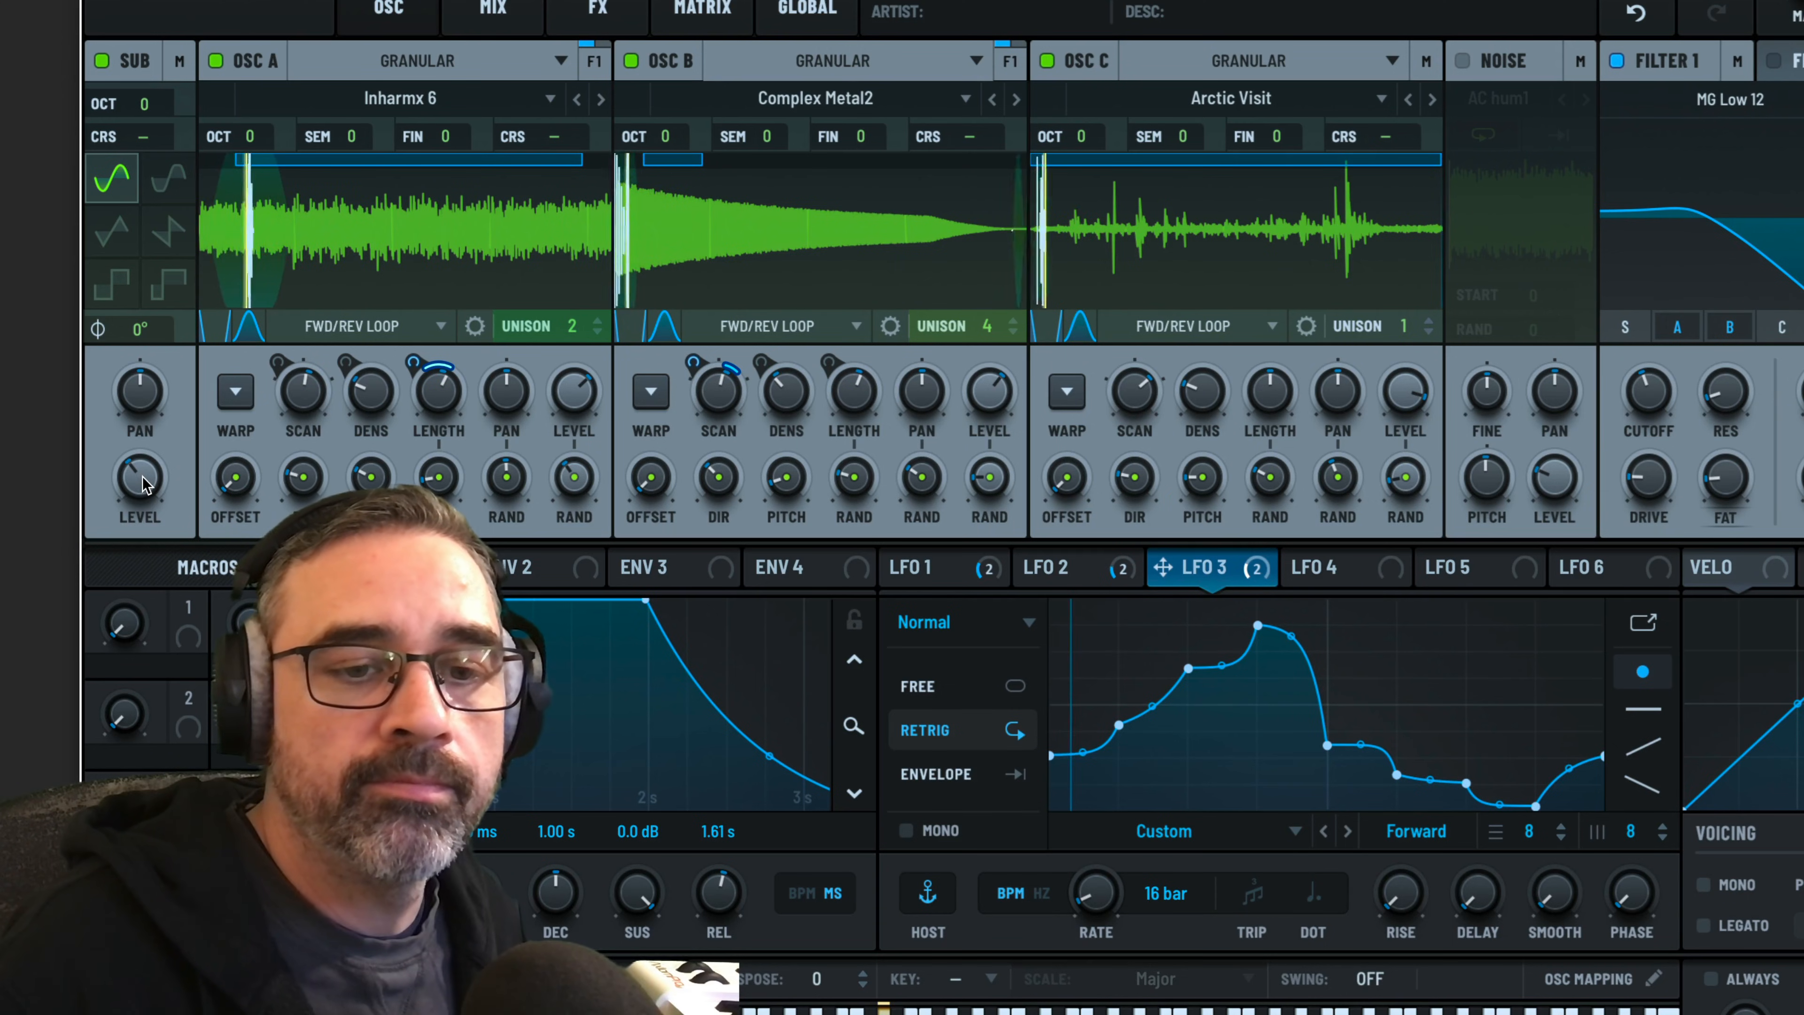
pyautogui.moveTo(144, 483); pyautogui.dragTo(149, 480)
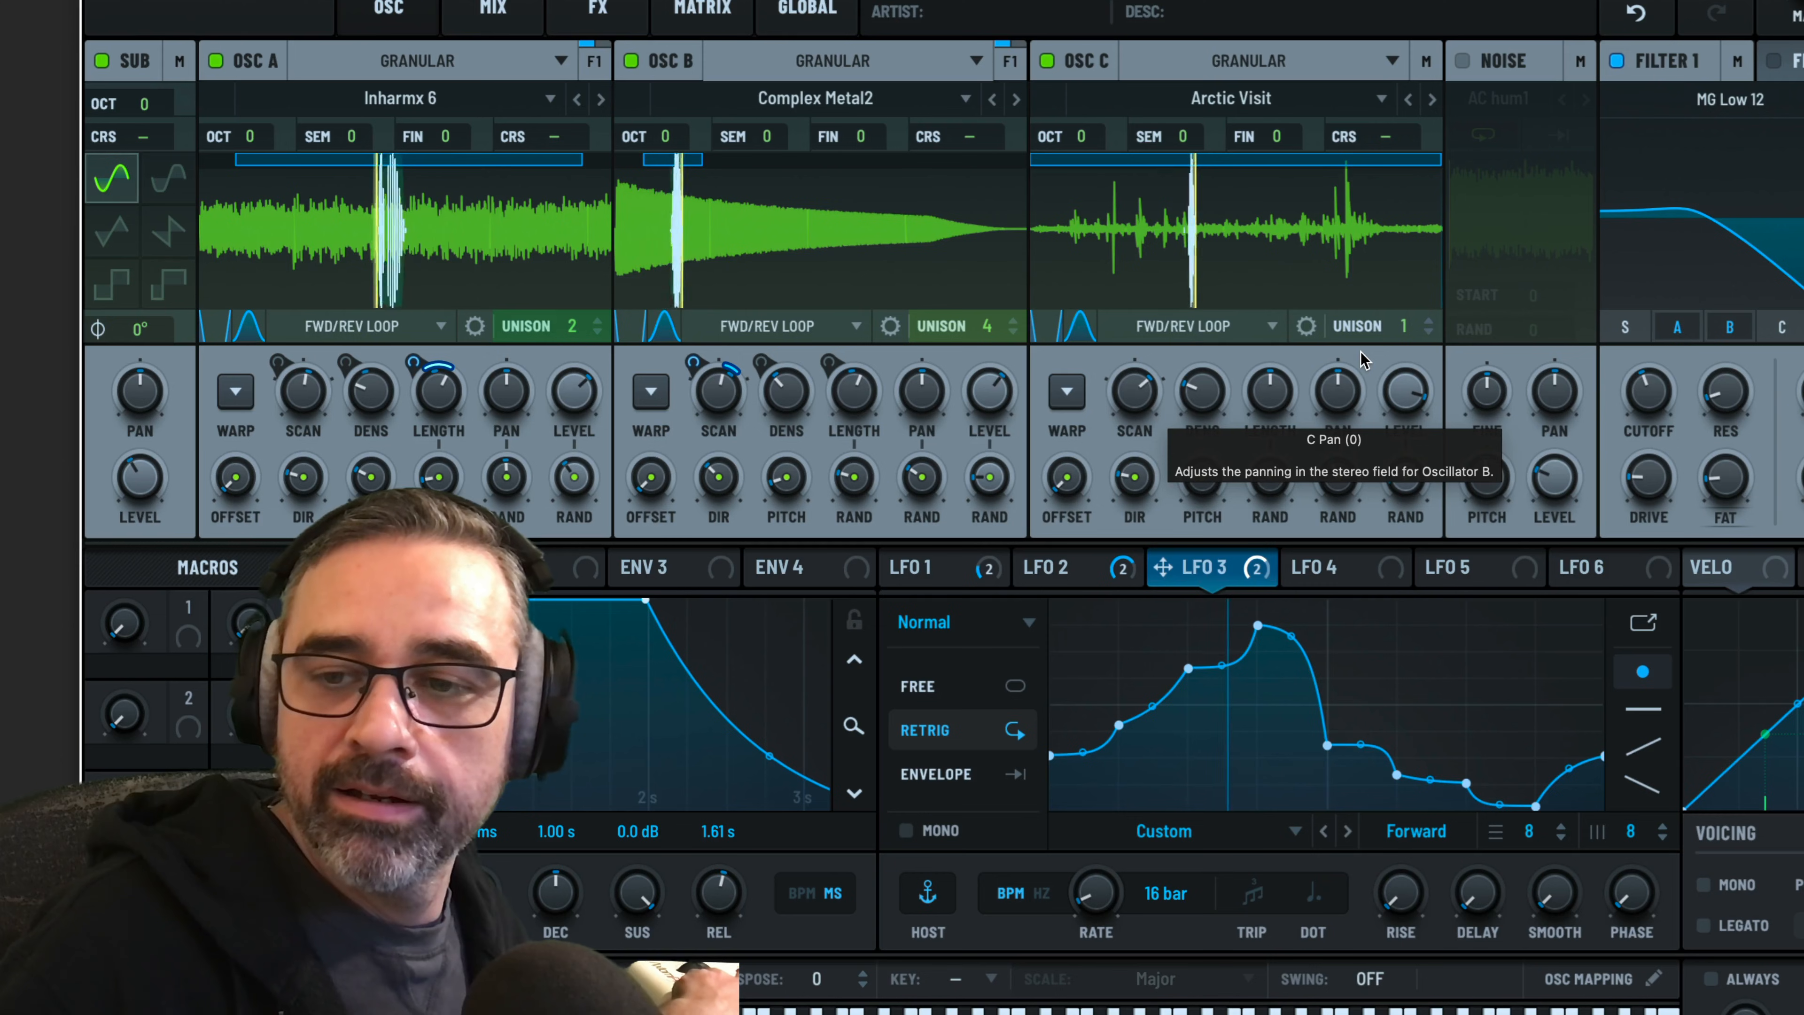
pyautogui.moveTo(1403, 391); pyautogui.dragTo(1398, 387)
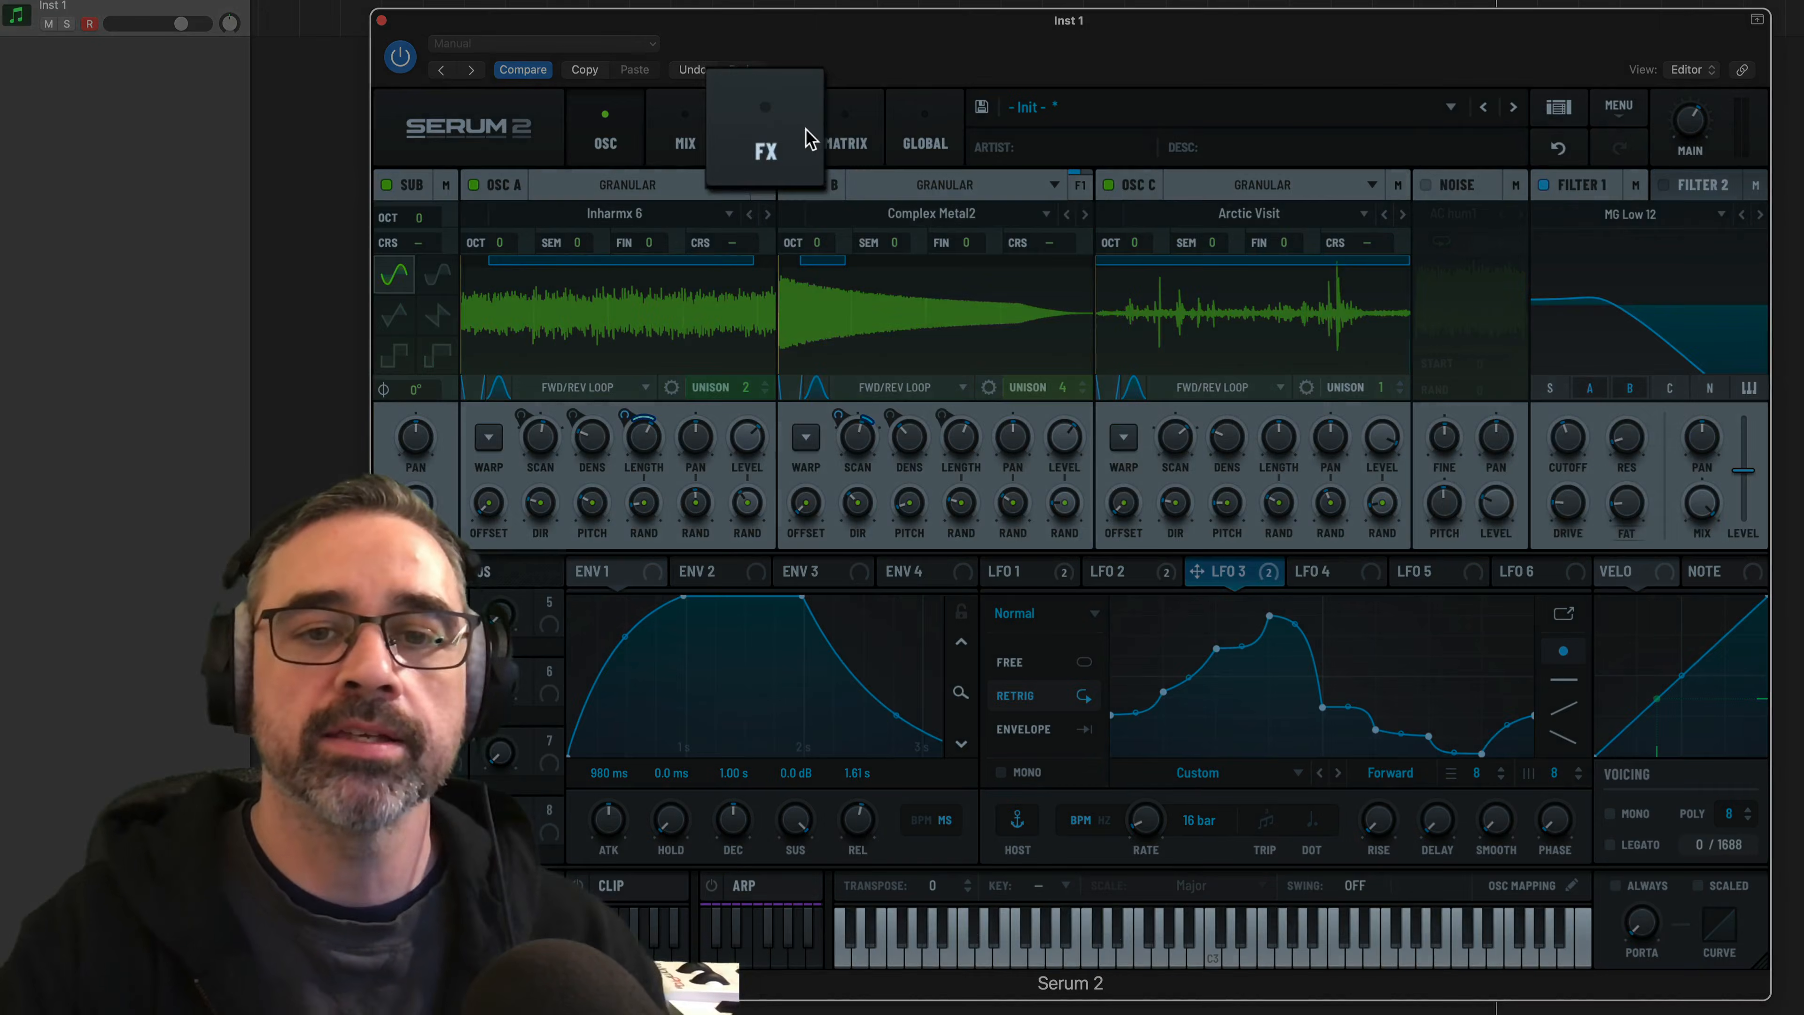
# Add a Distortion effect to the main effects chain and set its type to Diode 1
pyautogui.click(793, 136)
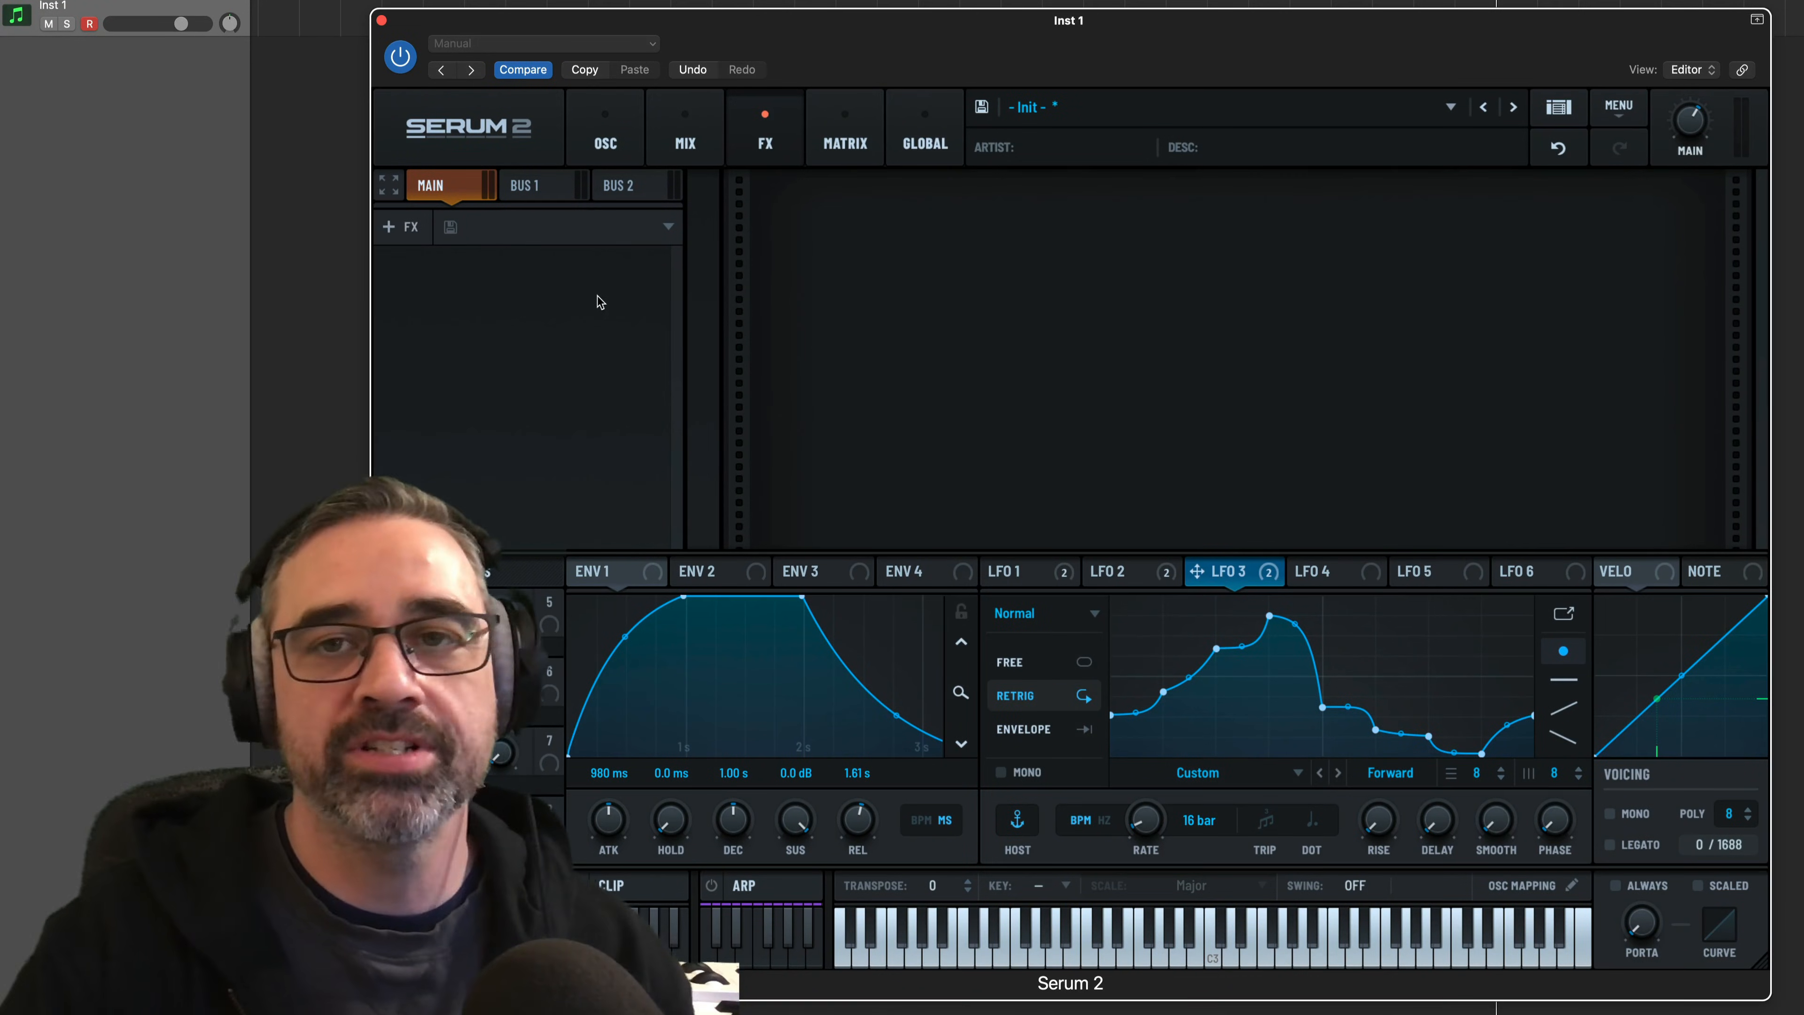
pyautogui.click(407, 228)
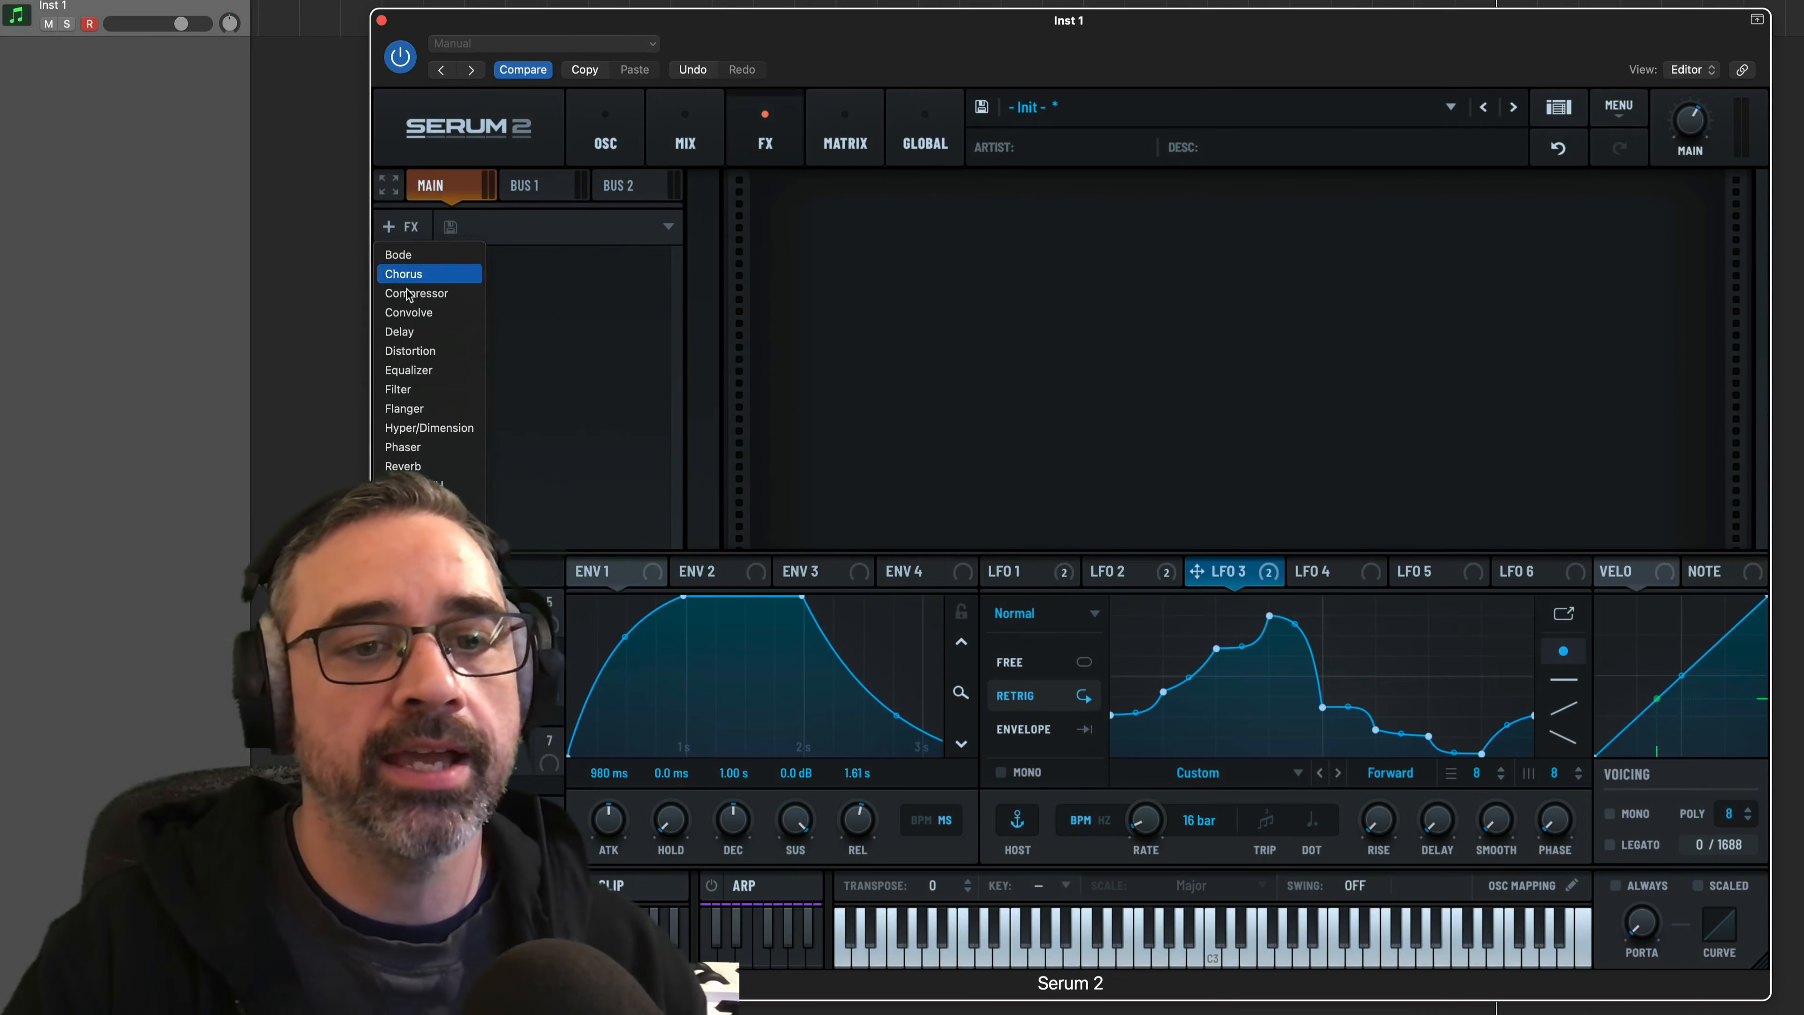
pyautogui.click(410, 350)
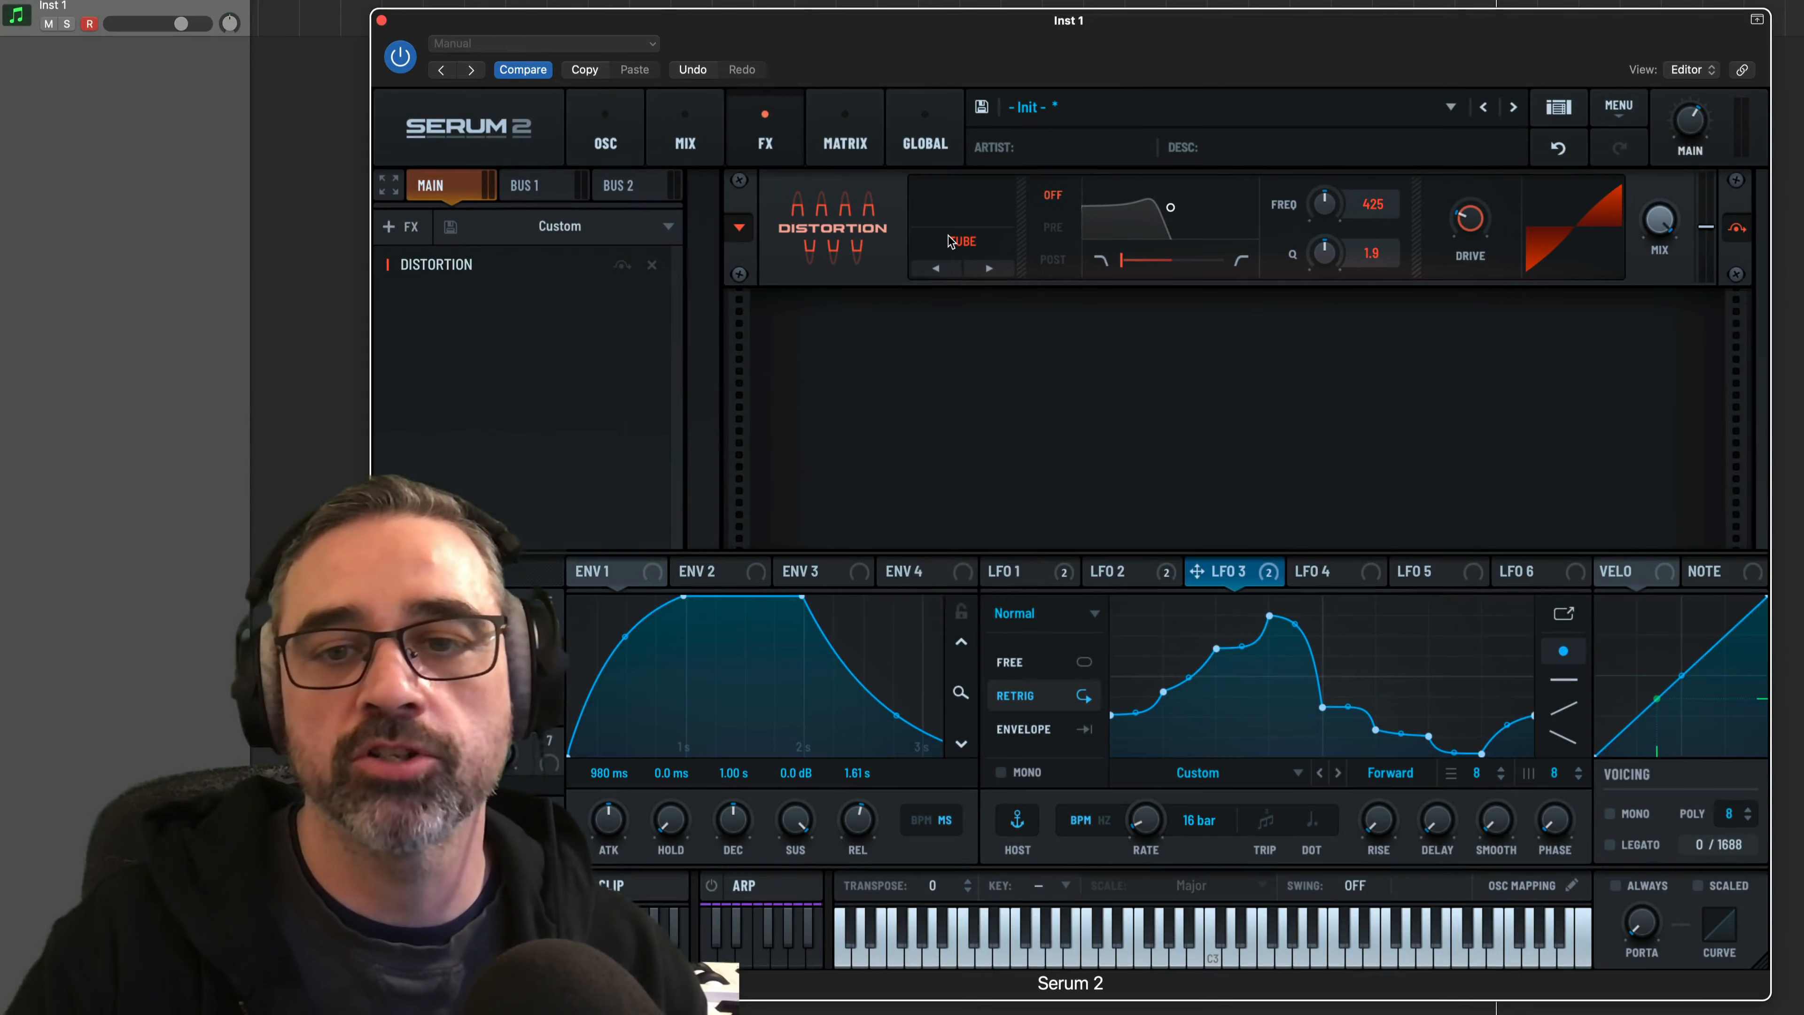
pyautogui.click(952, 241)
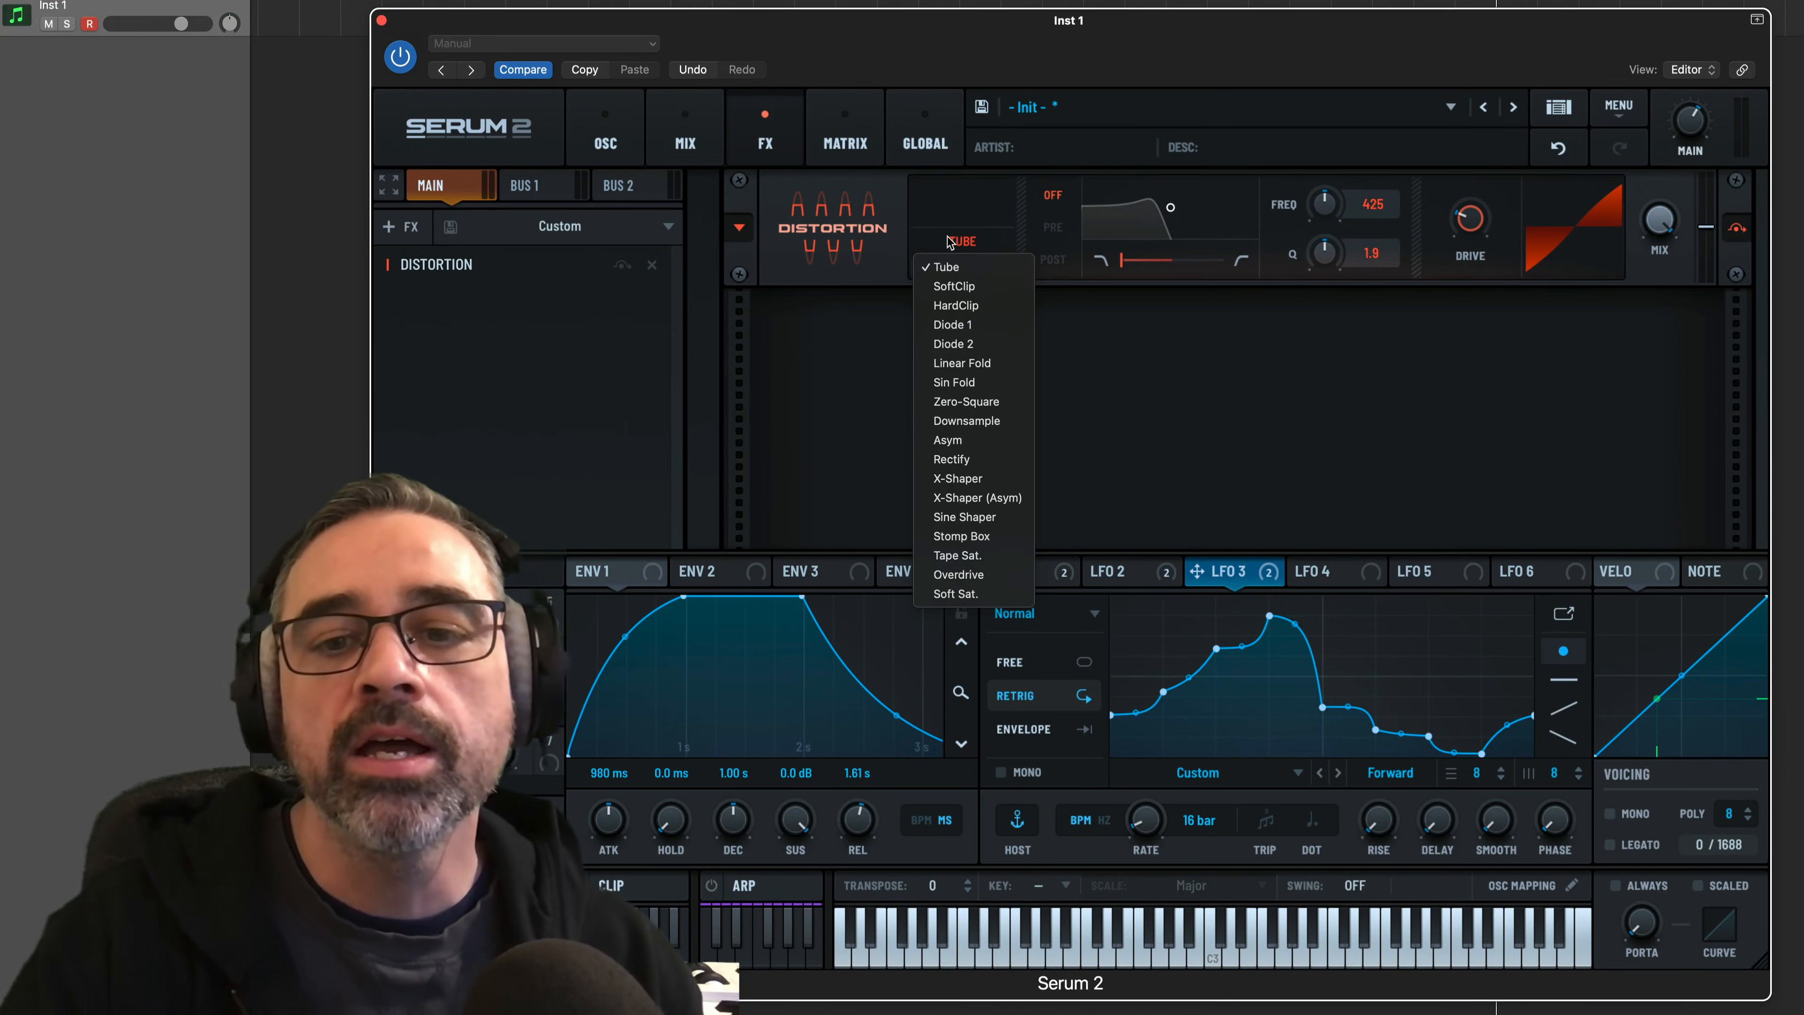
pyautogui.click(990, 325)
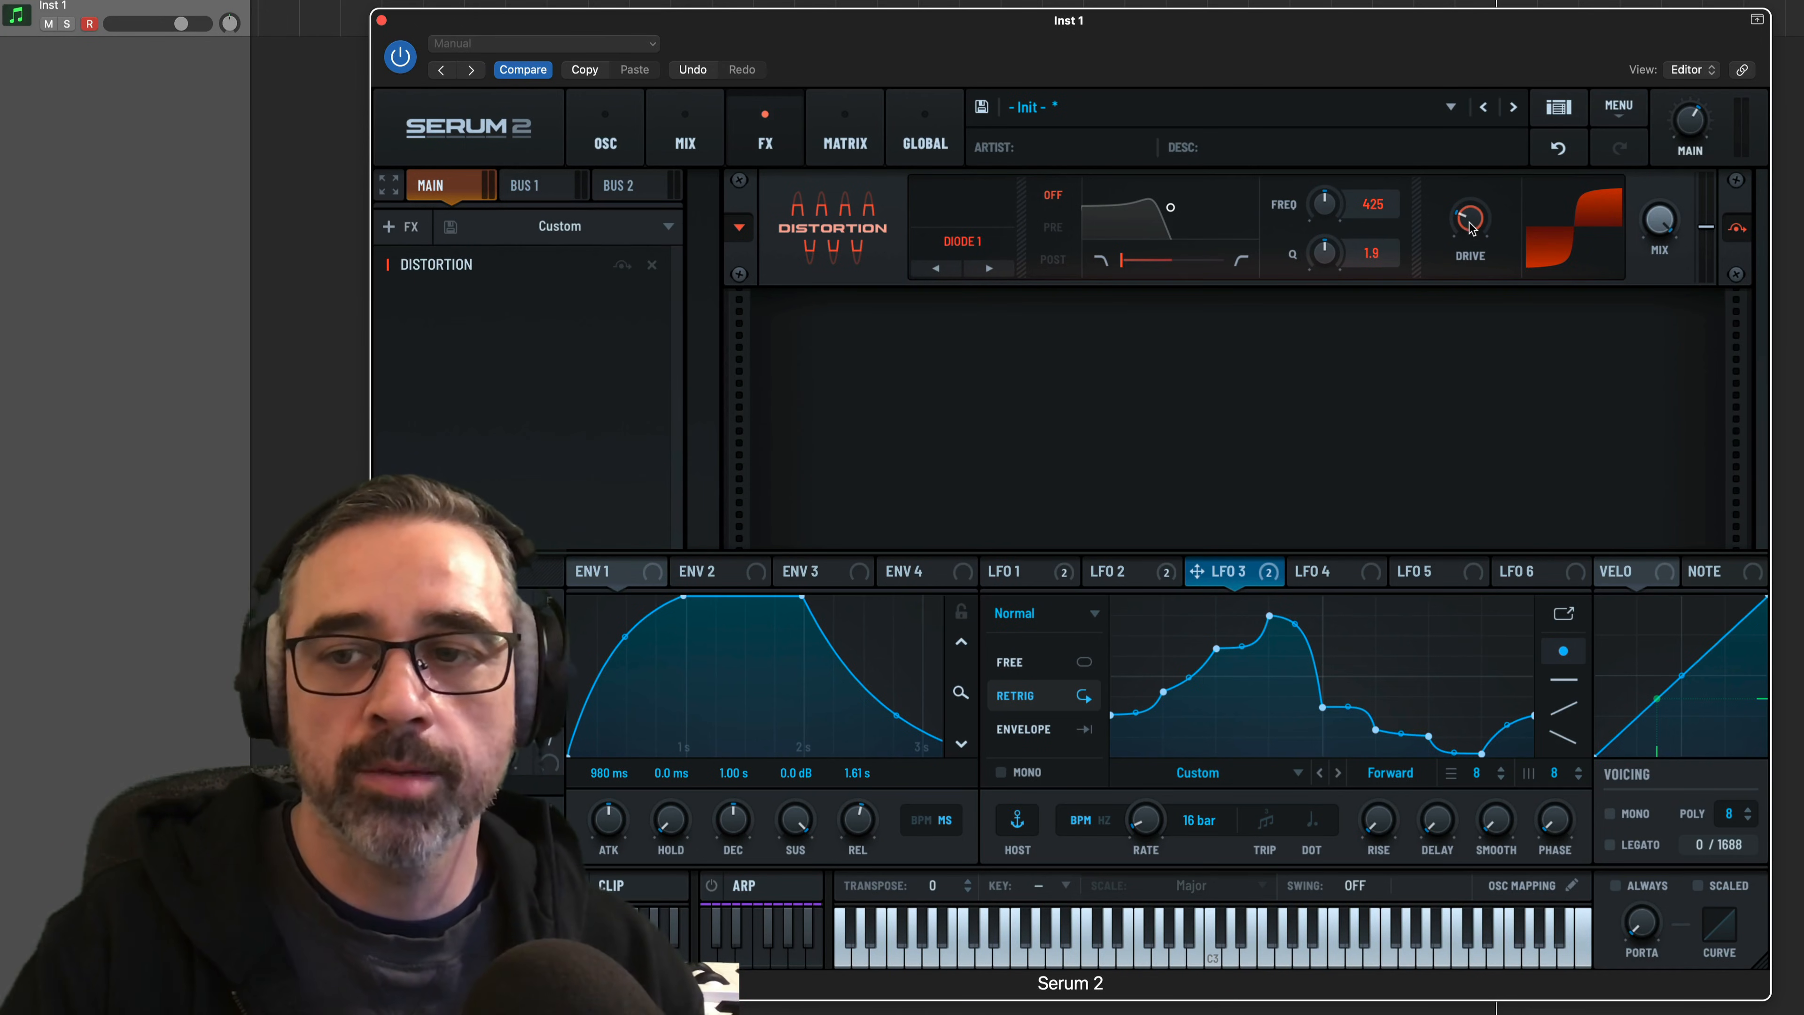
# Switch the distortion type to Diode 2 and set its drive to a low amount
pyautogui.moveTo(1470, 227)
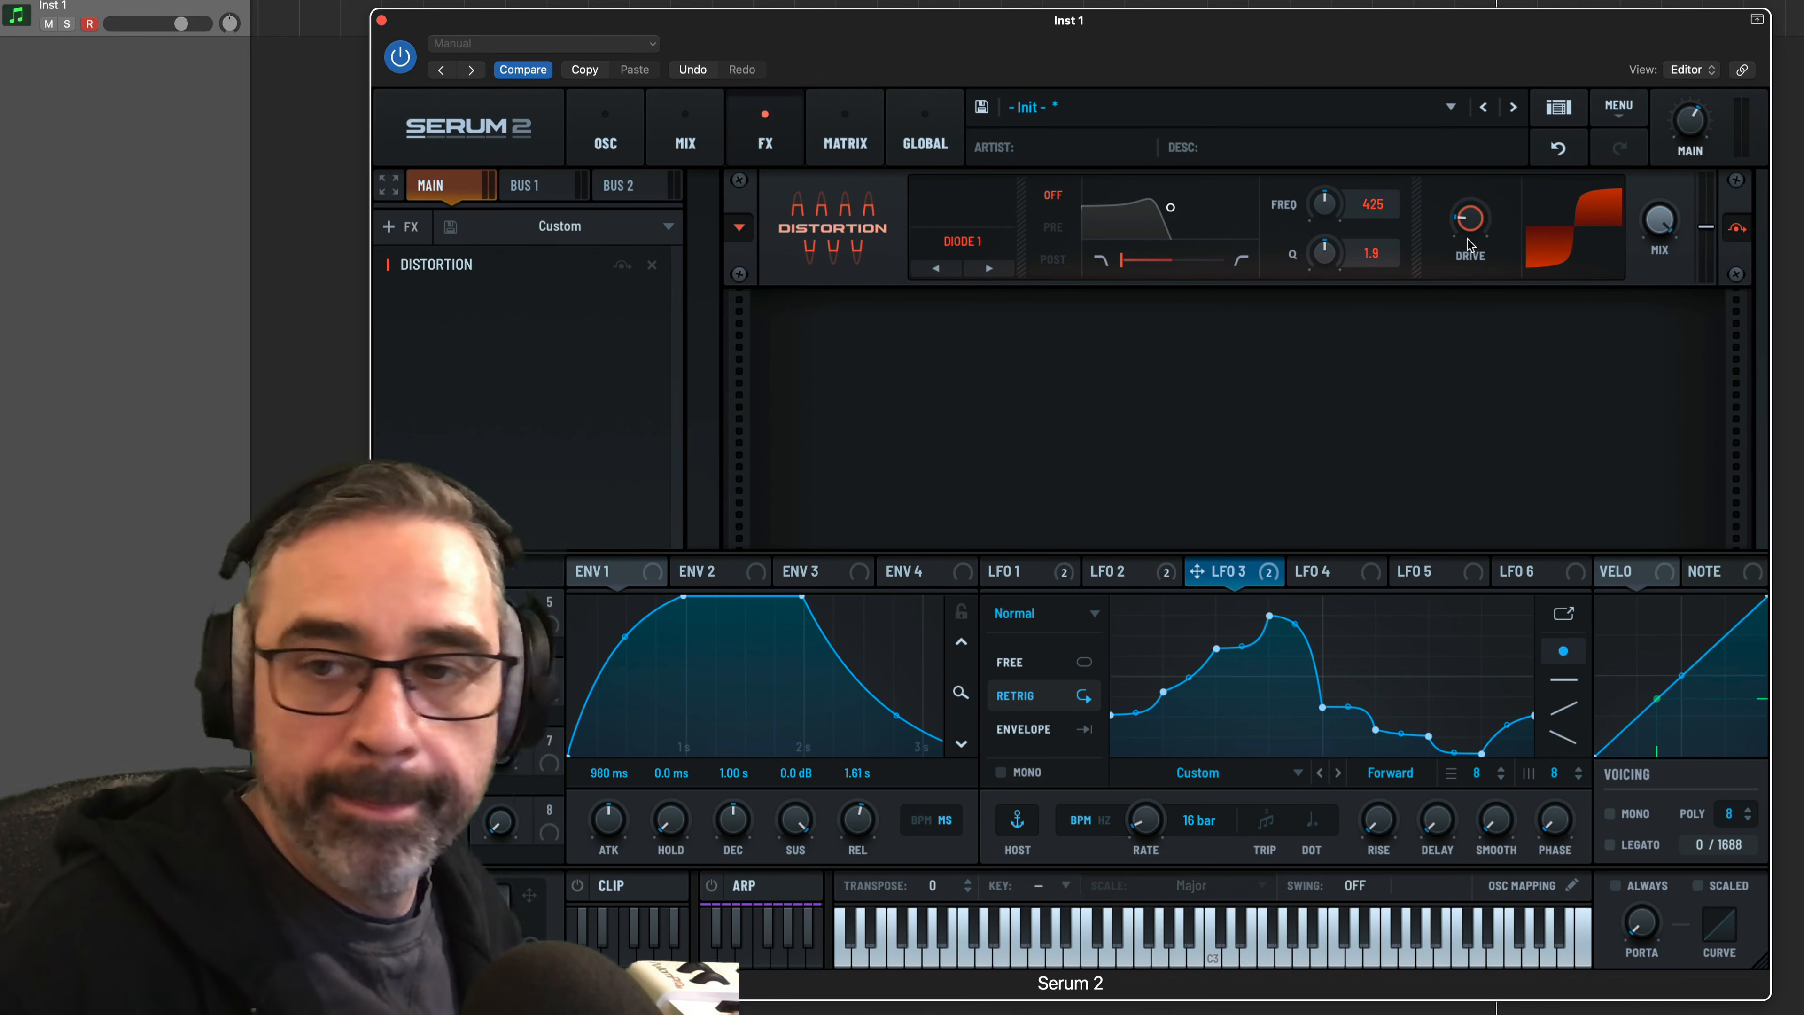
pyautogui.moveTo(1470, 244); pyautogui.dragTo(1470, 245)
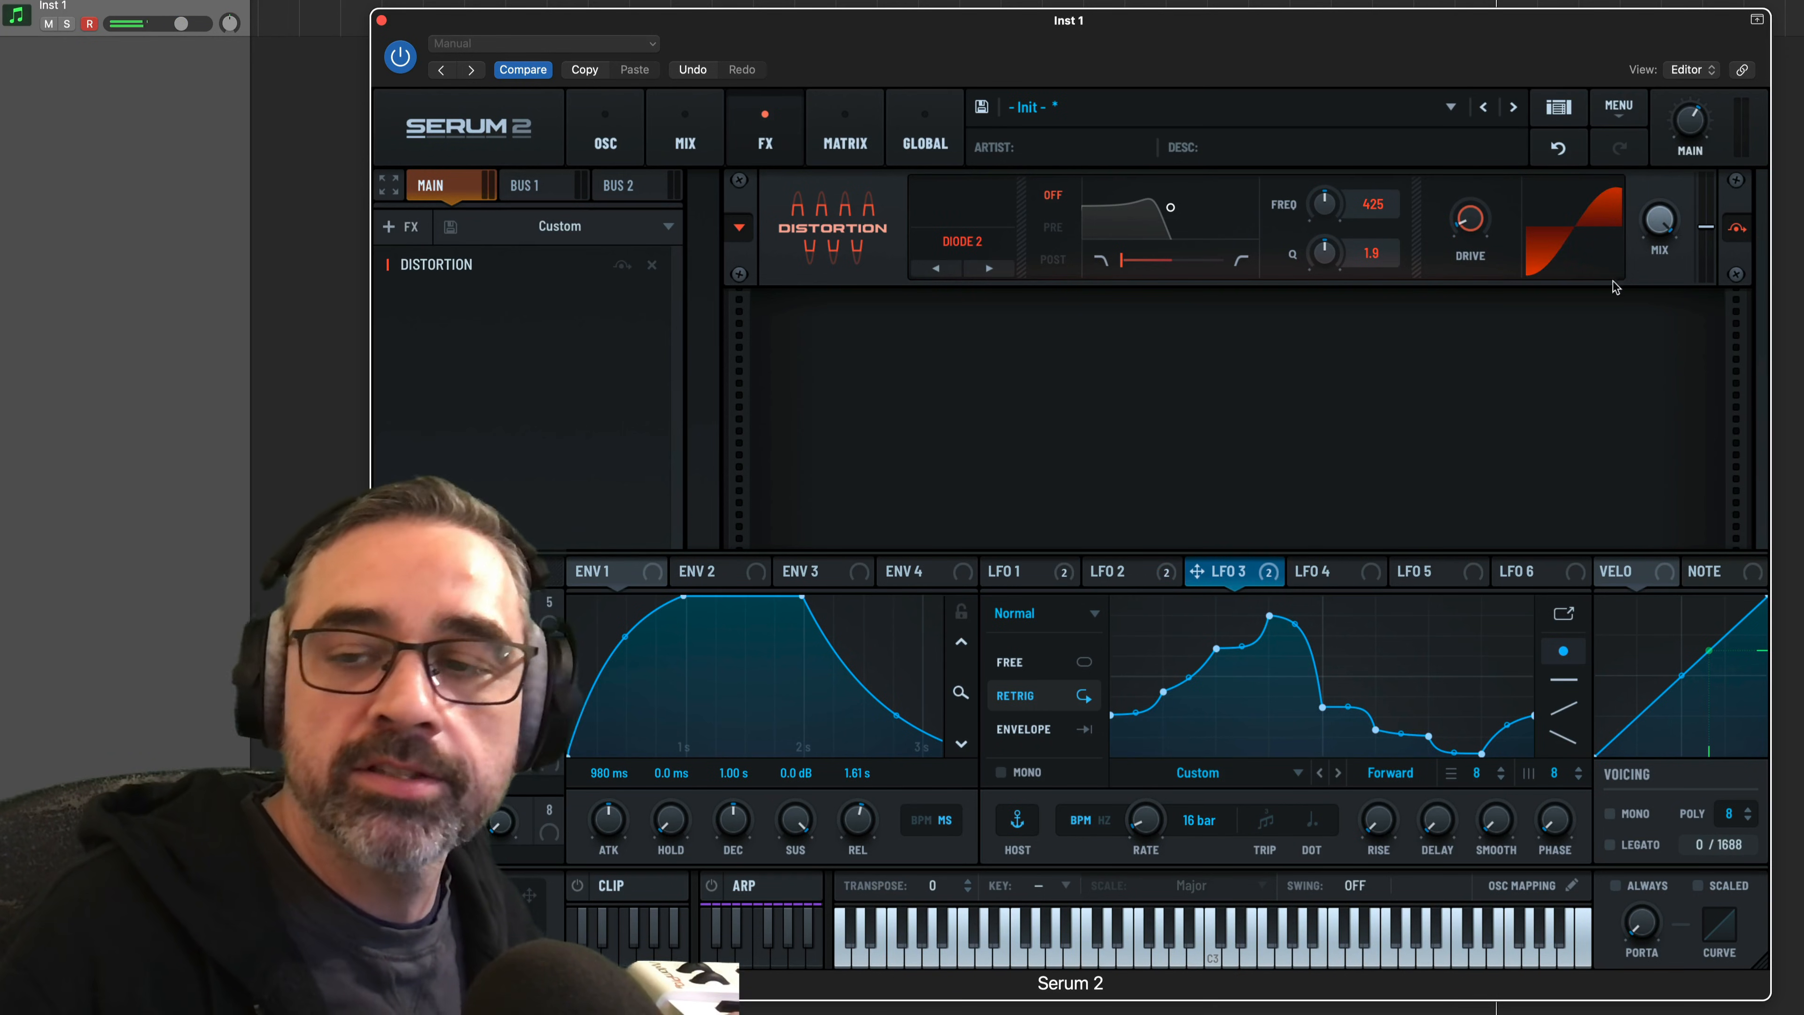
pyautogui.moveTo(1459, 219); pyautogui.dragTo(1459, 296)
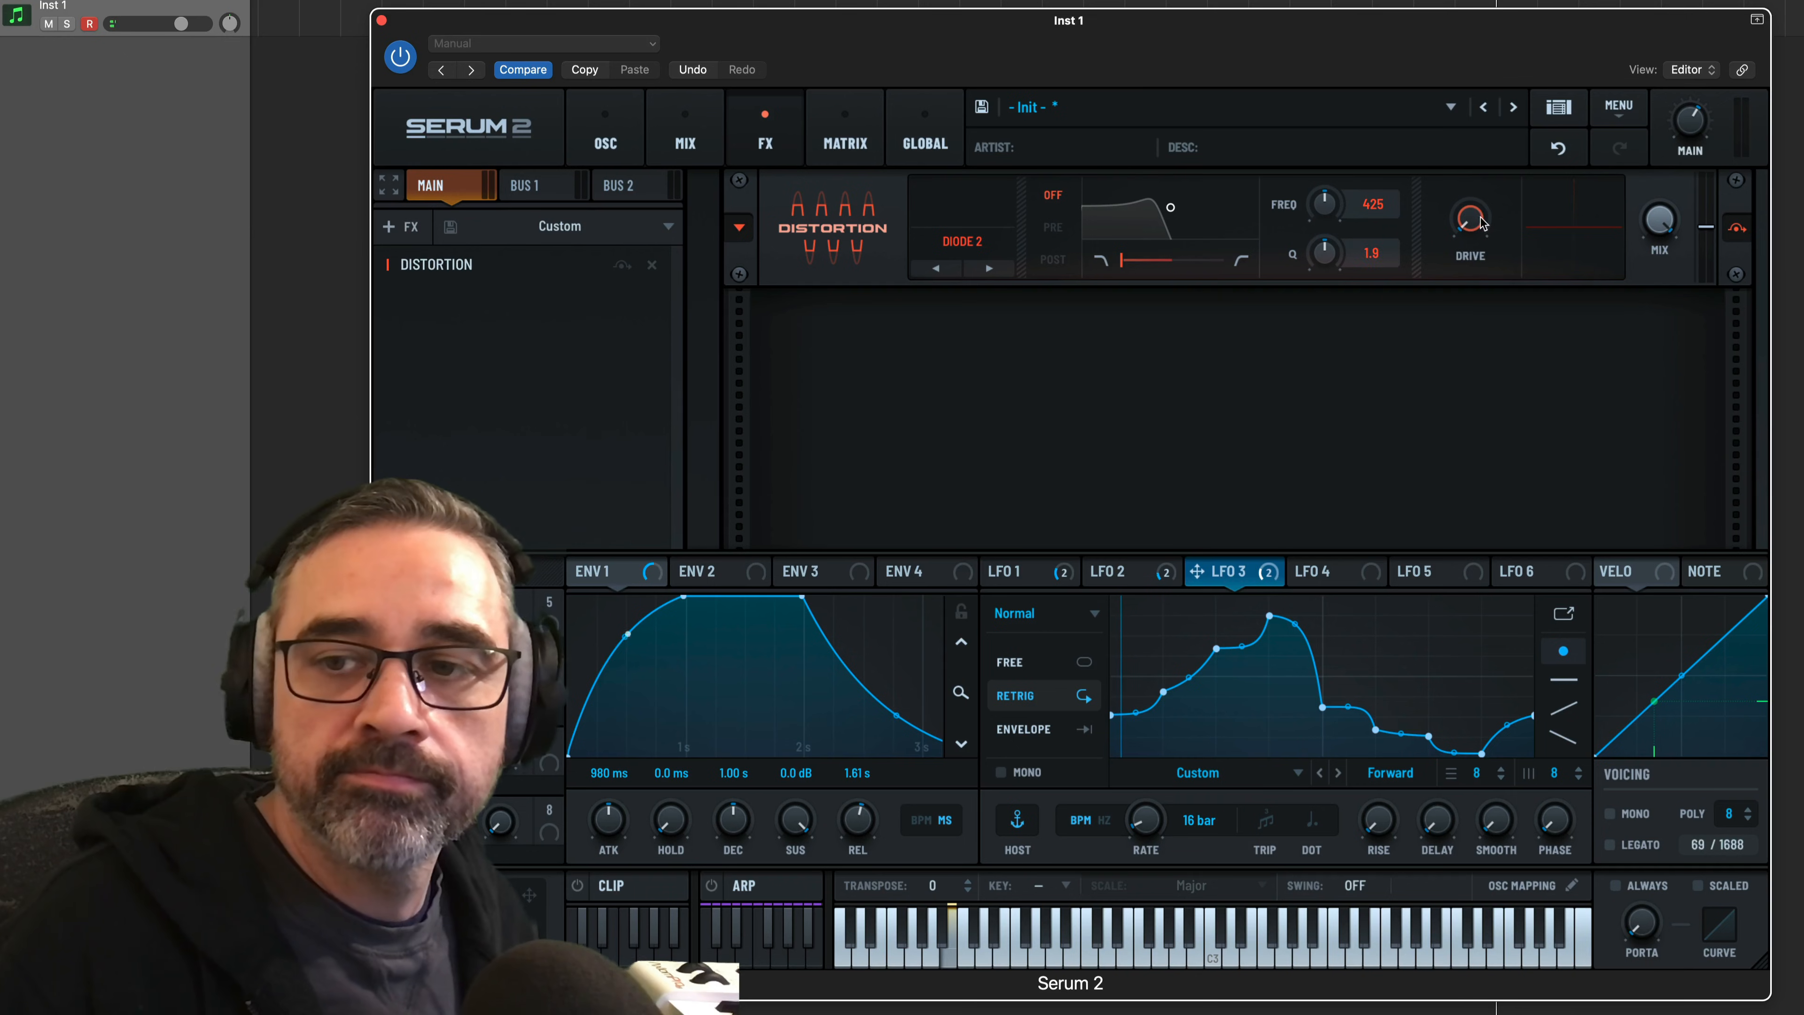
pyautogui.moveTo(1482, 223); pyautogui.dragTo(1479, 189)
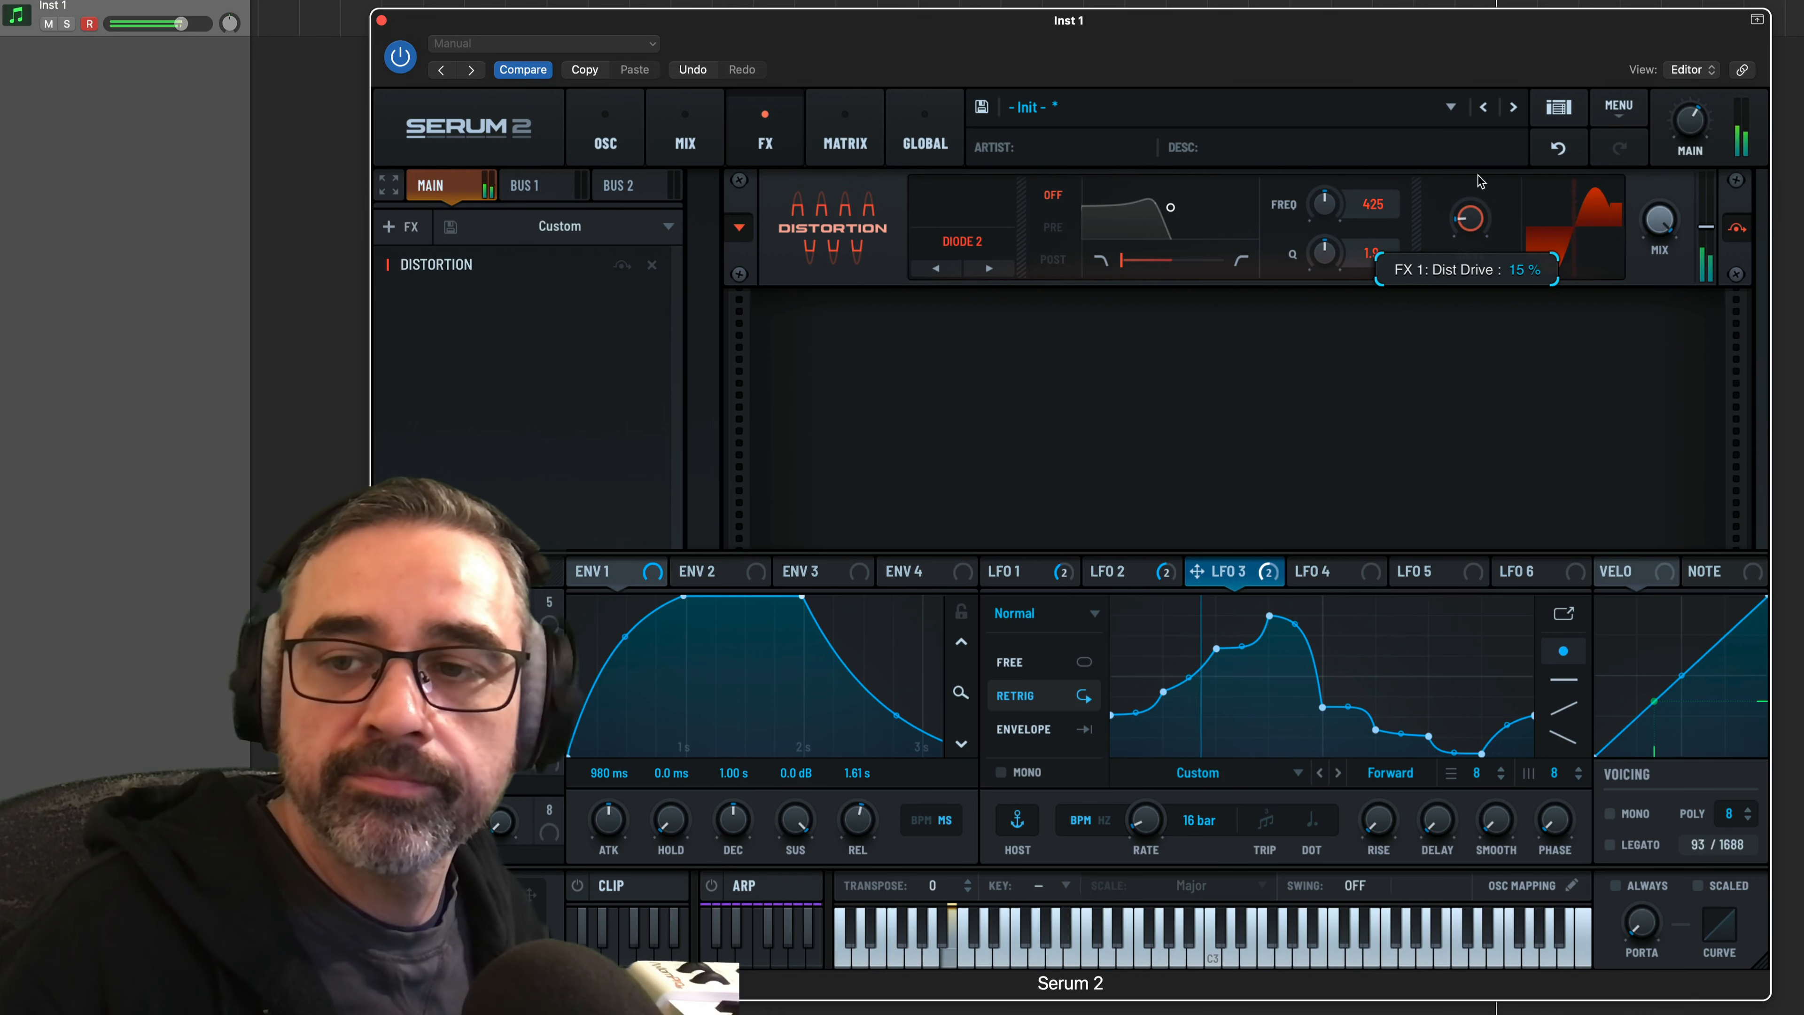
pyautogui.moveTo(1481, 182); pyautogui.dragTo(1482, 183)
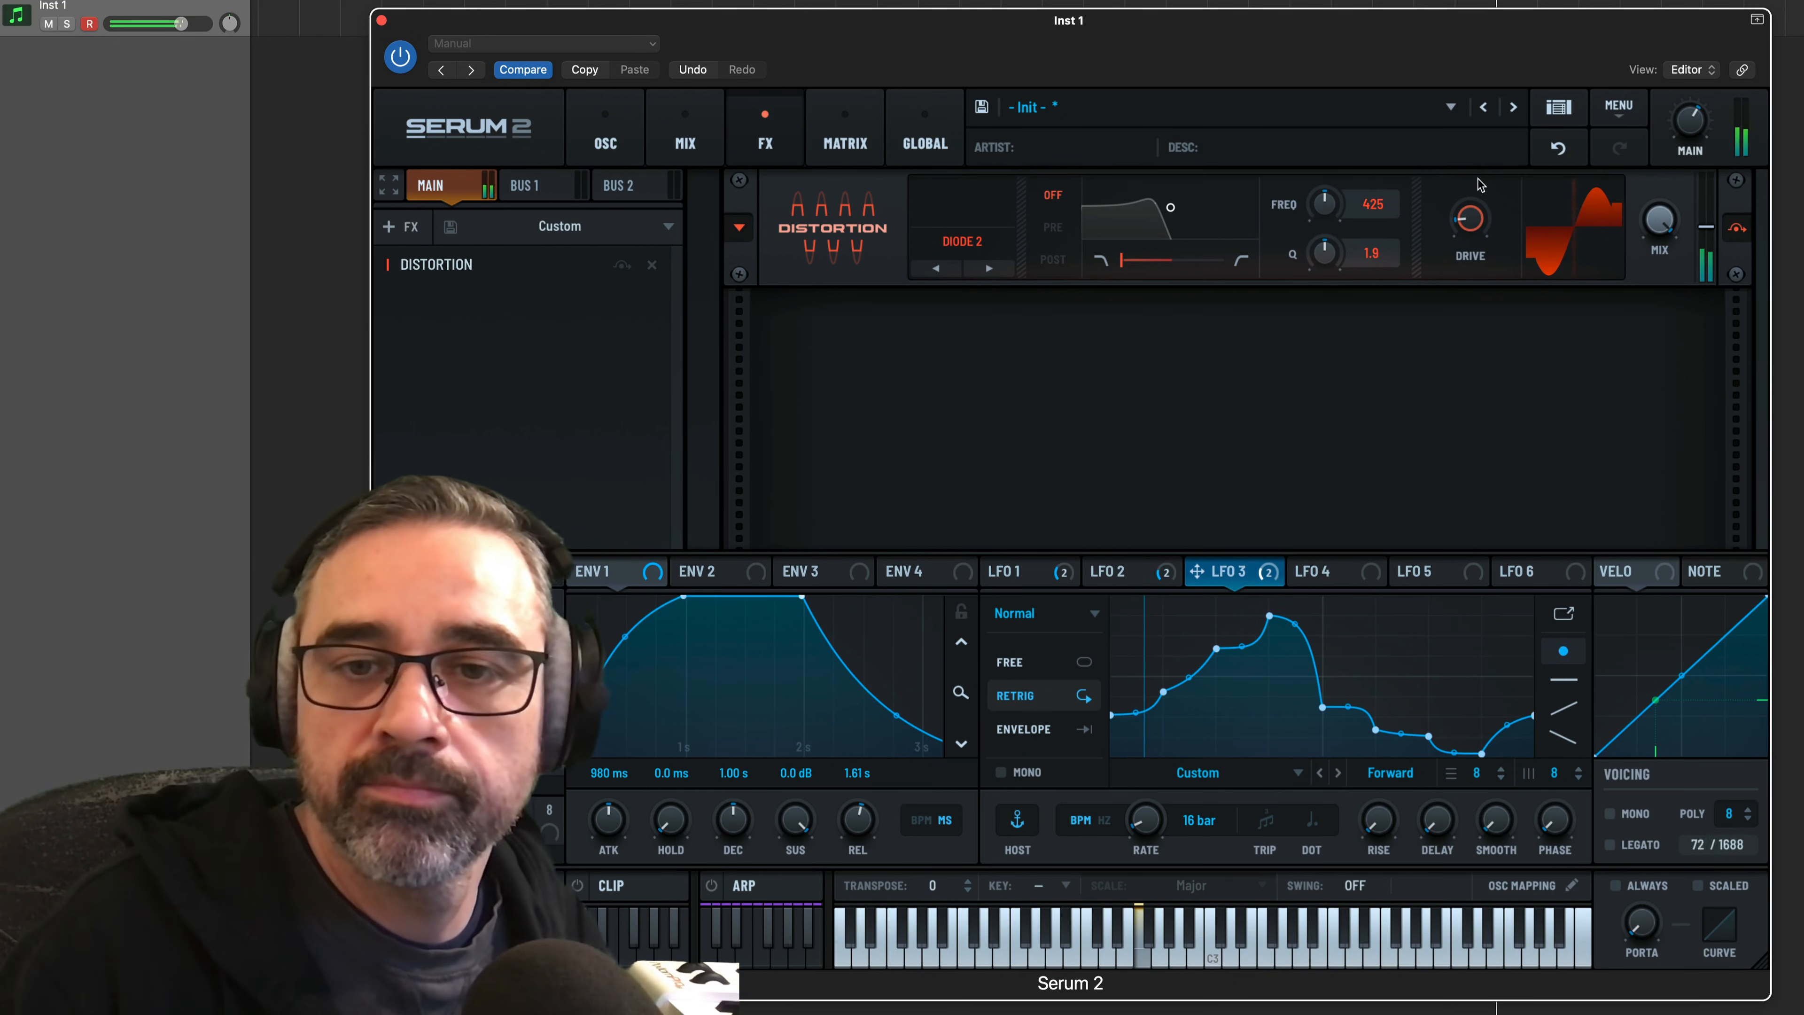
pyautogui.moveTo(1470, 210); pyautogui.dragTo(1470, 208)
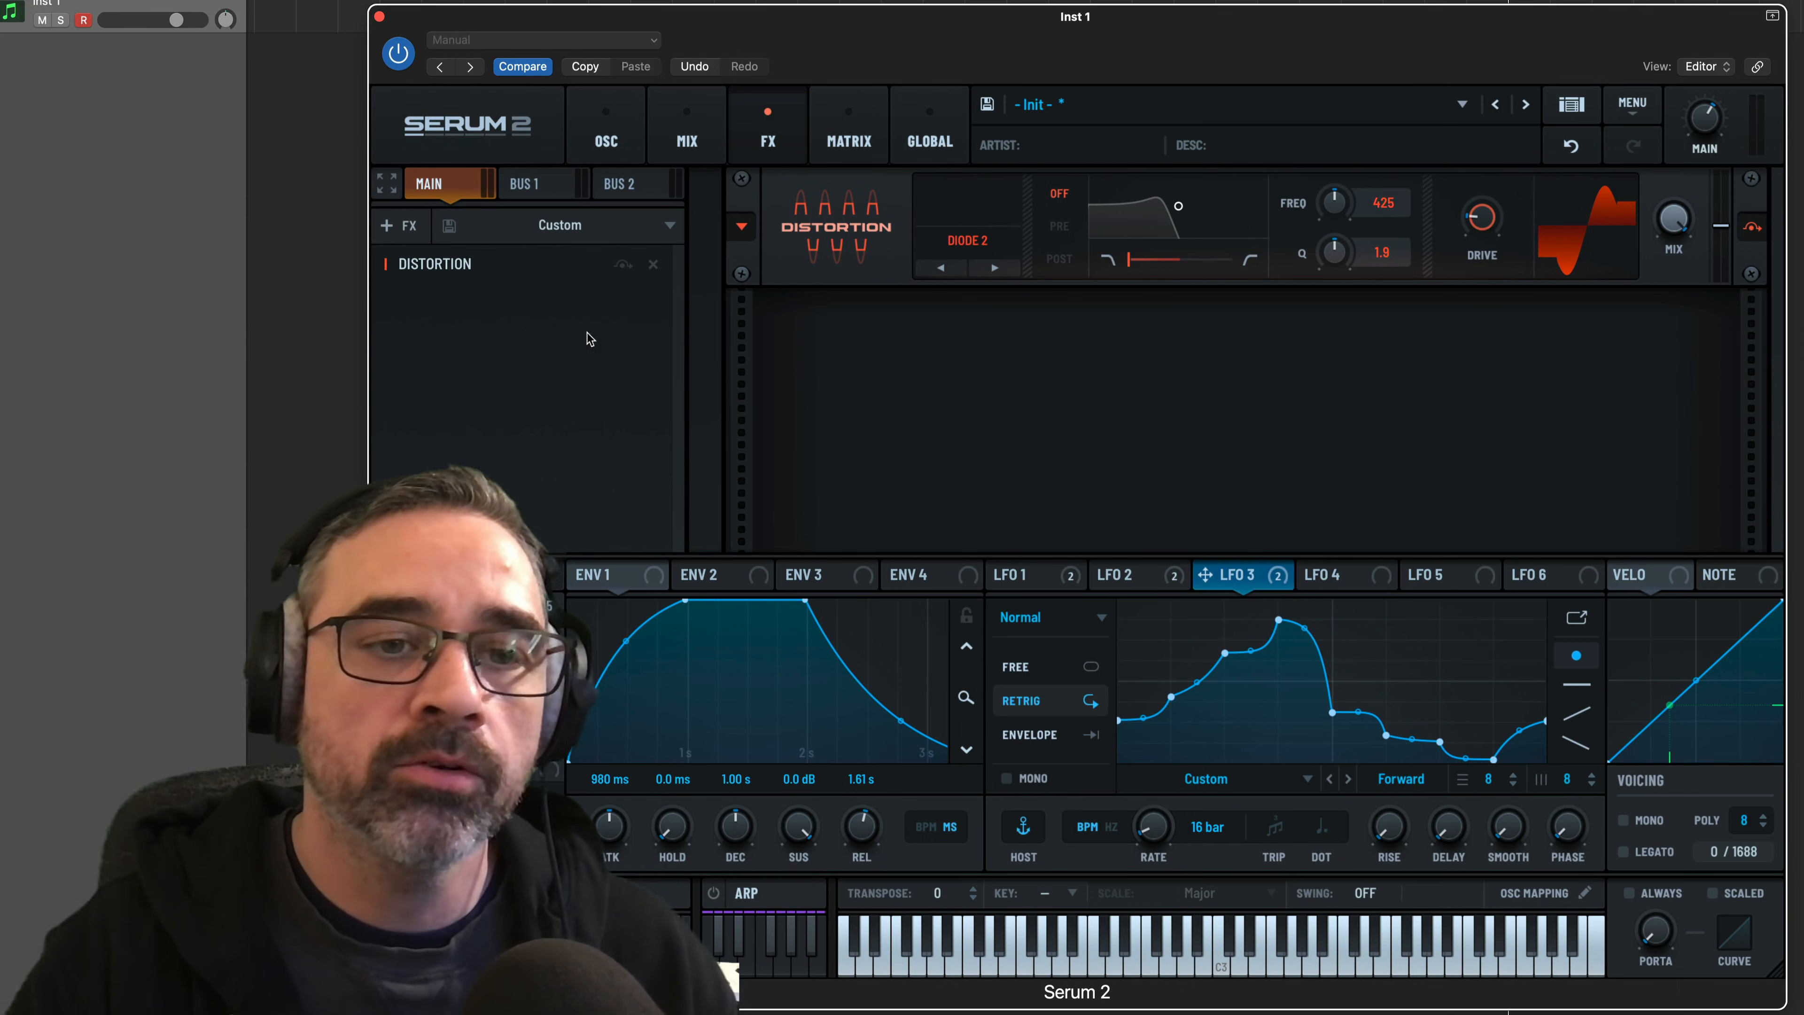
# Add a Compressor after the distortion and set it to Multiband mode
pyautogui.click(393, 227)
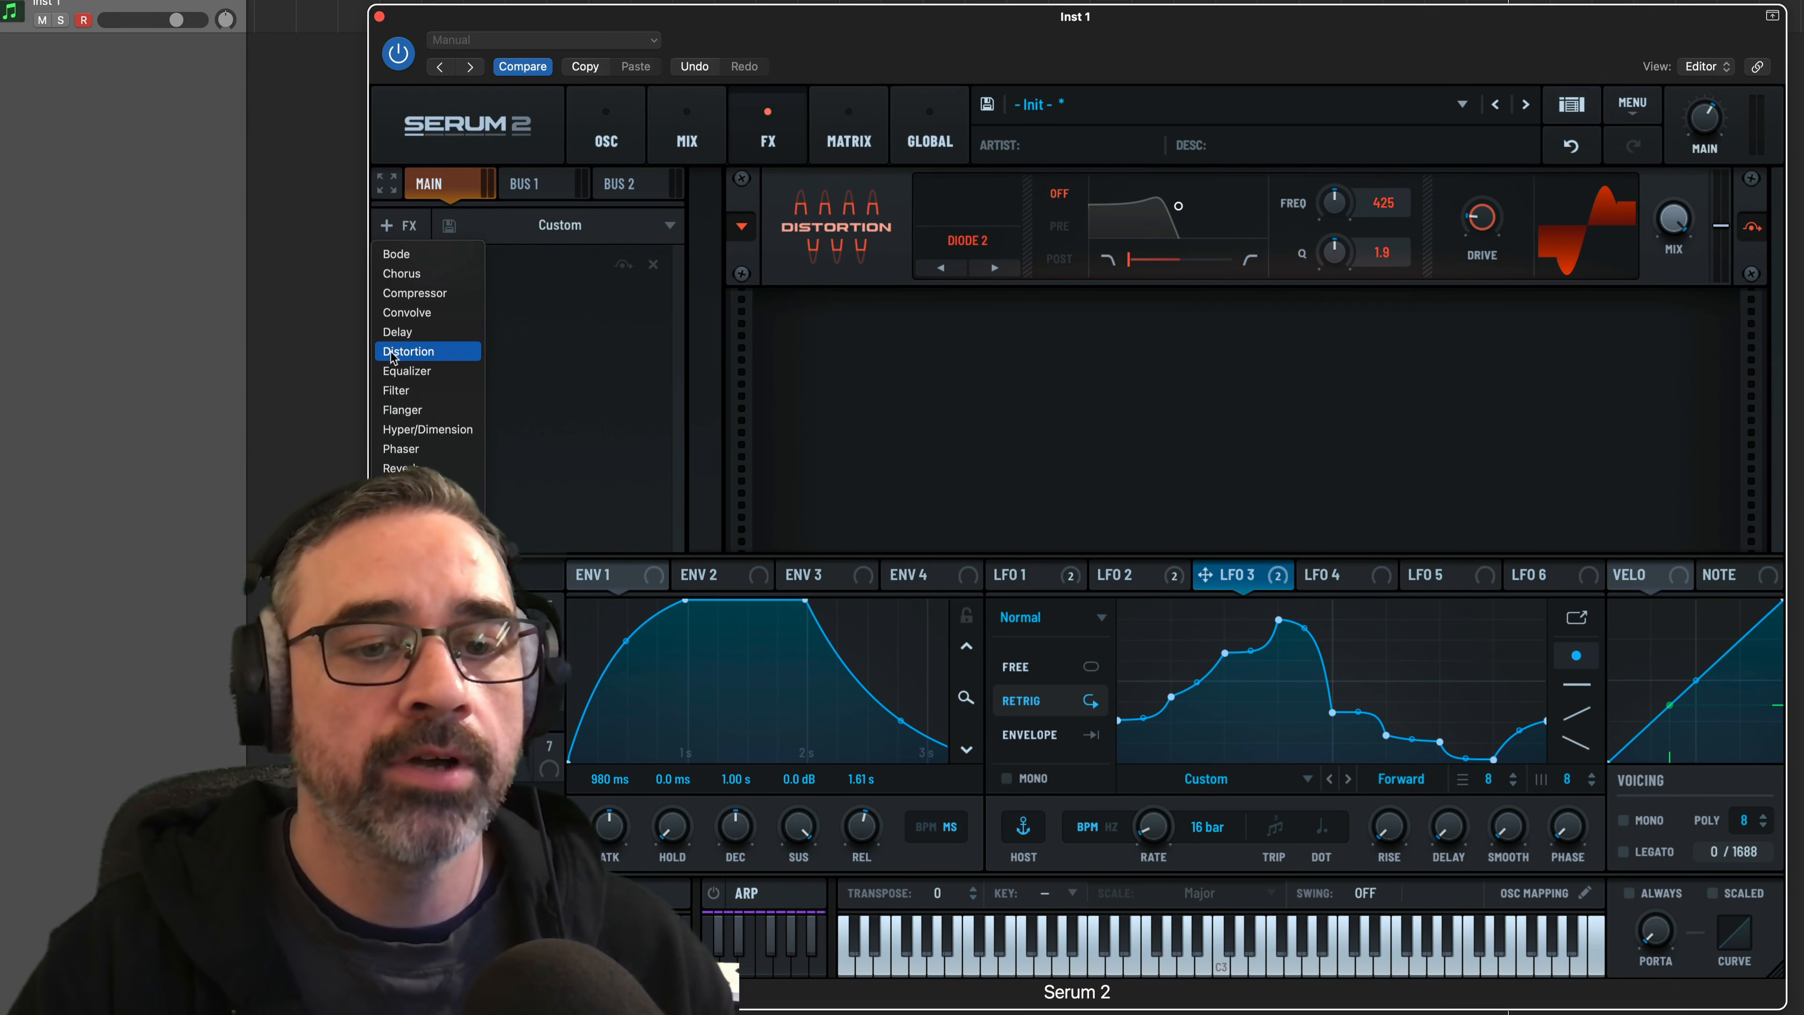
pyautogui.click(414, 293)
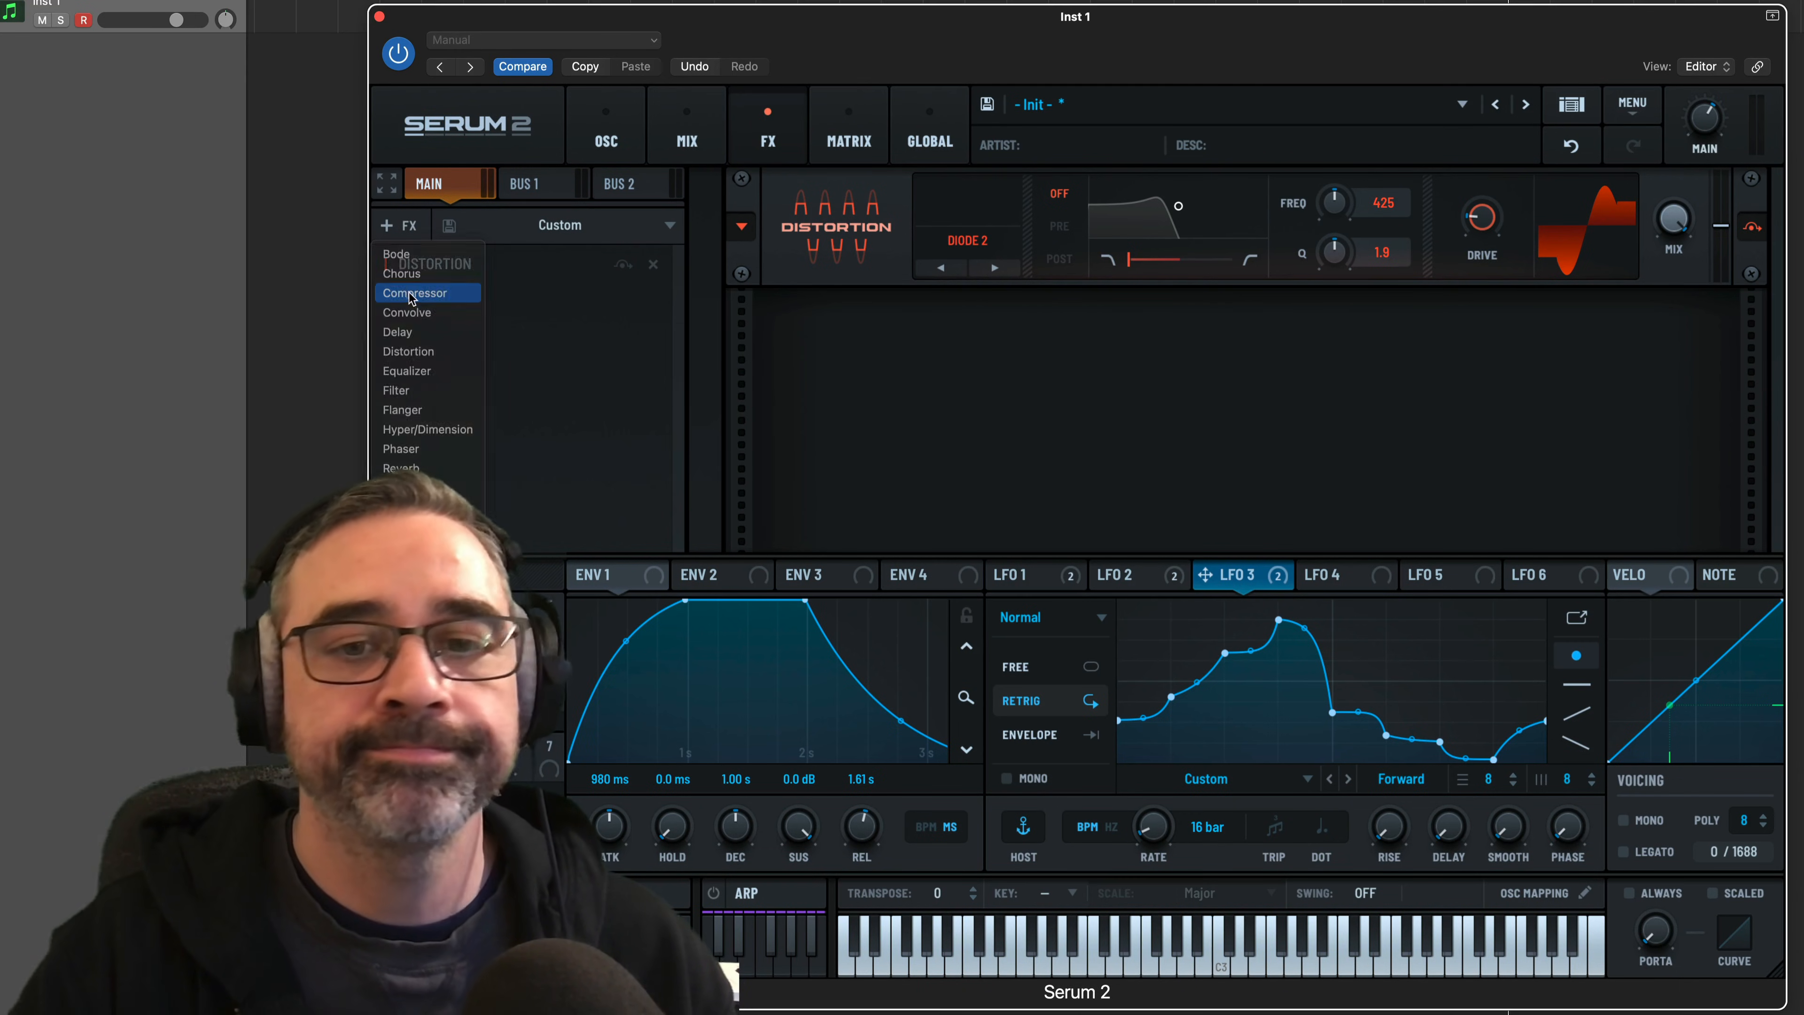
pyautogui.click(917, 389)
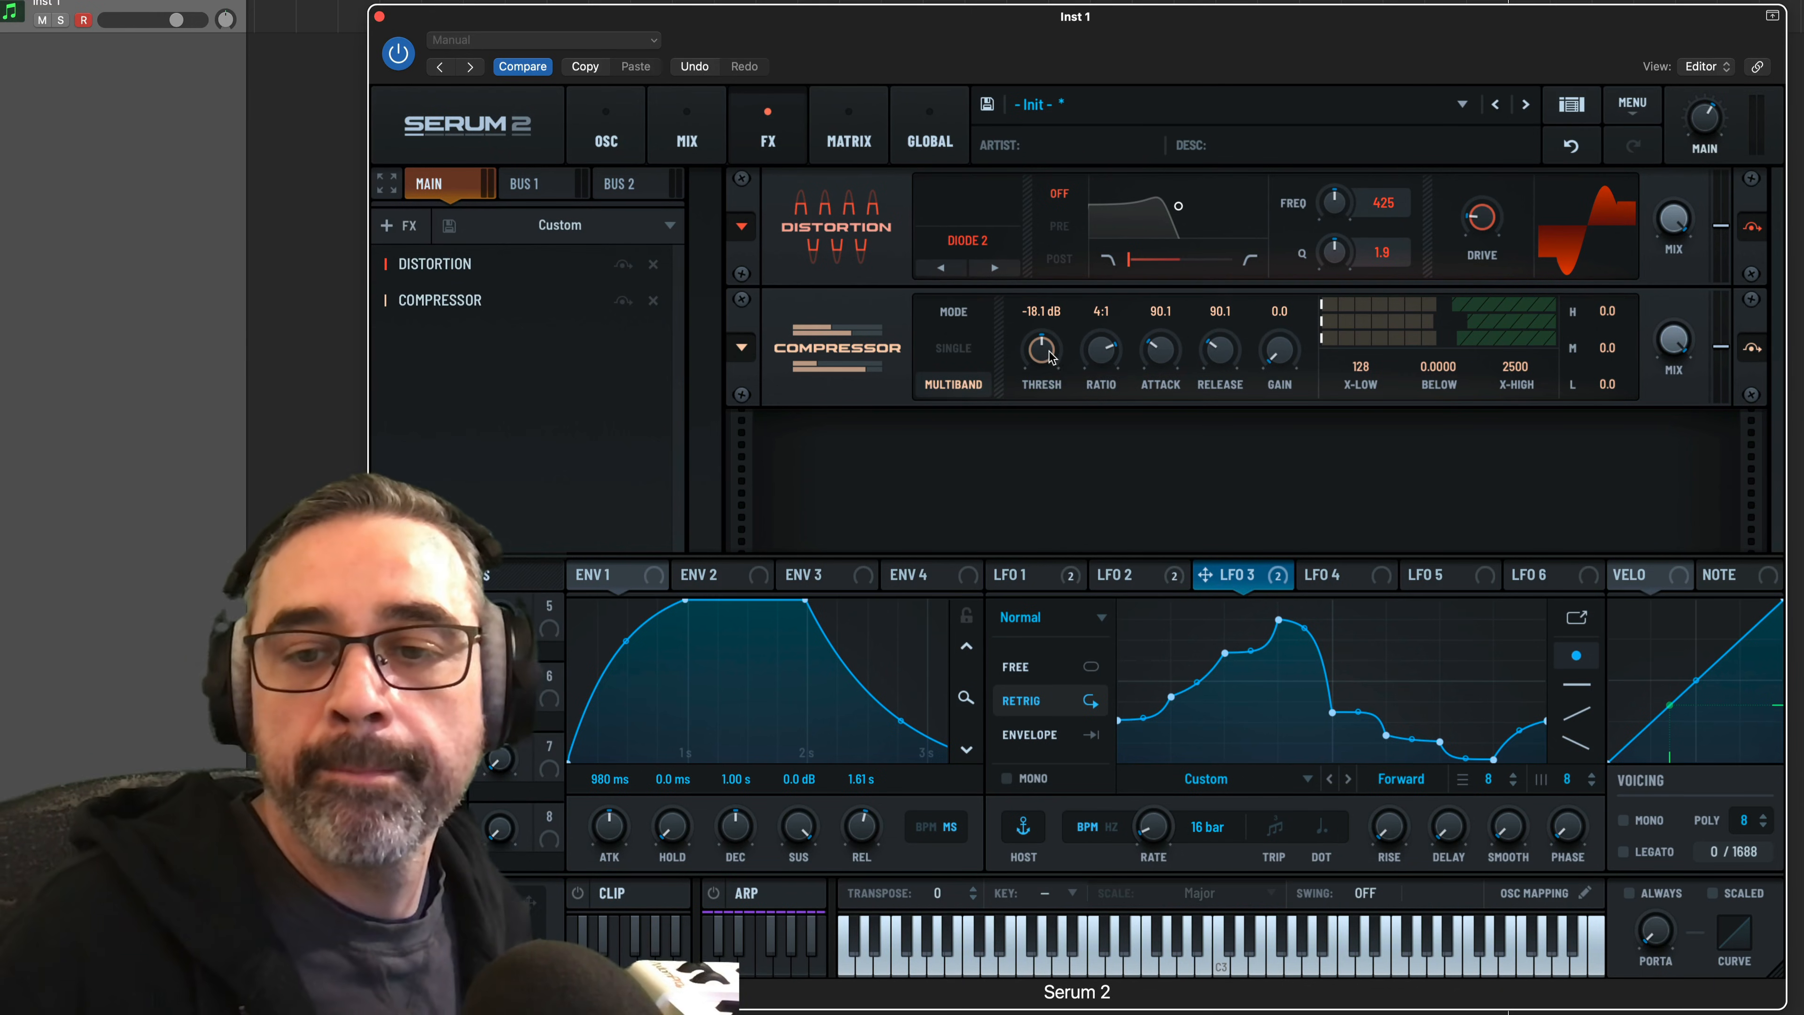
# Set the compressor's threshold to -8.6 dB, attack to 25.2 ms, and release to 101.0 ms
pyautogui.moveTo(1048, 351); pyautogui.dragTo(1038, 400)
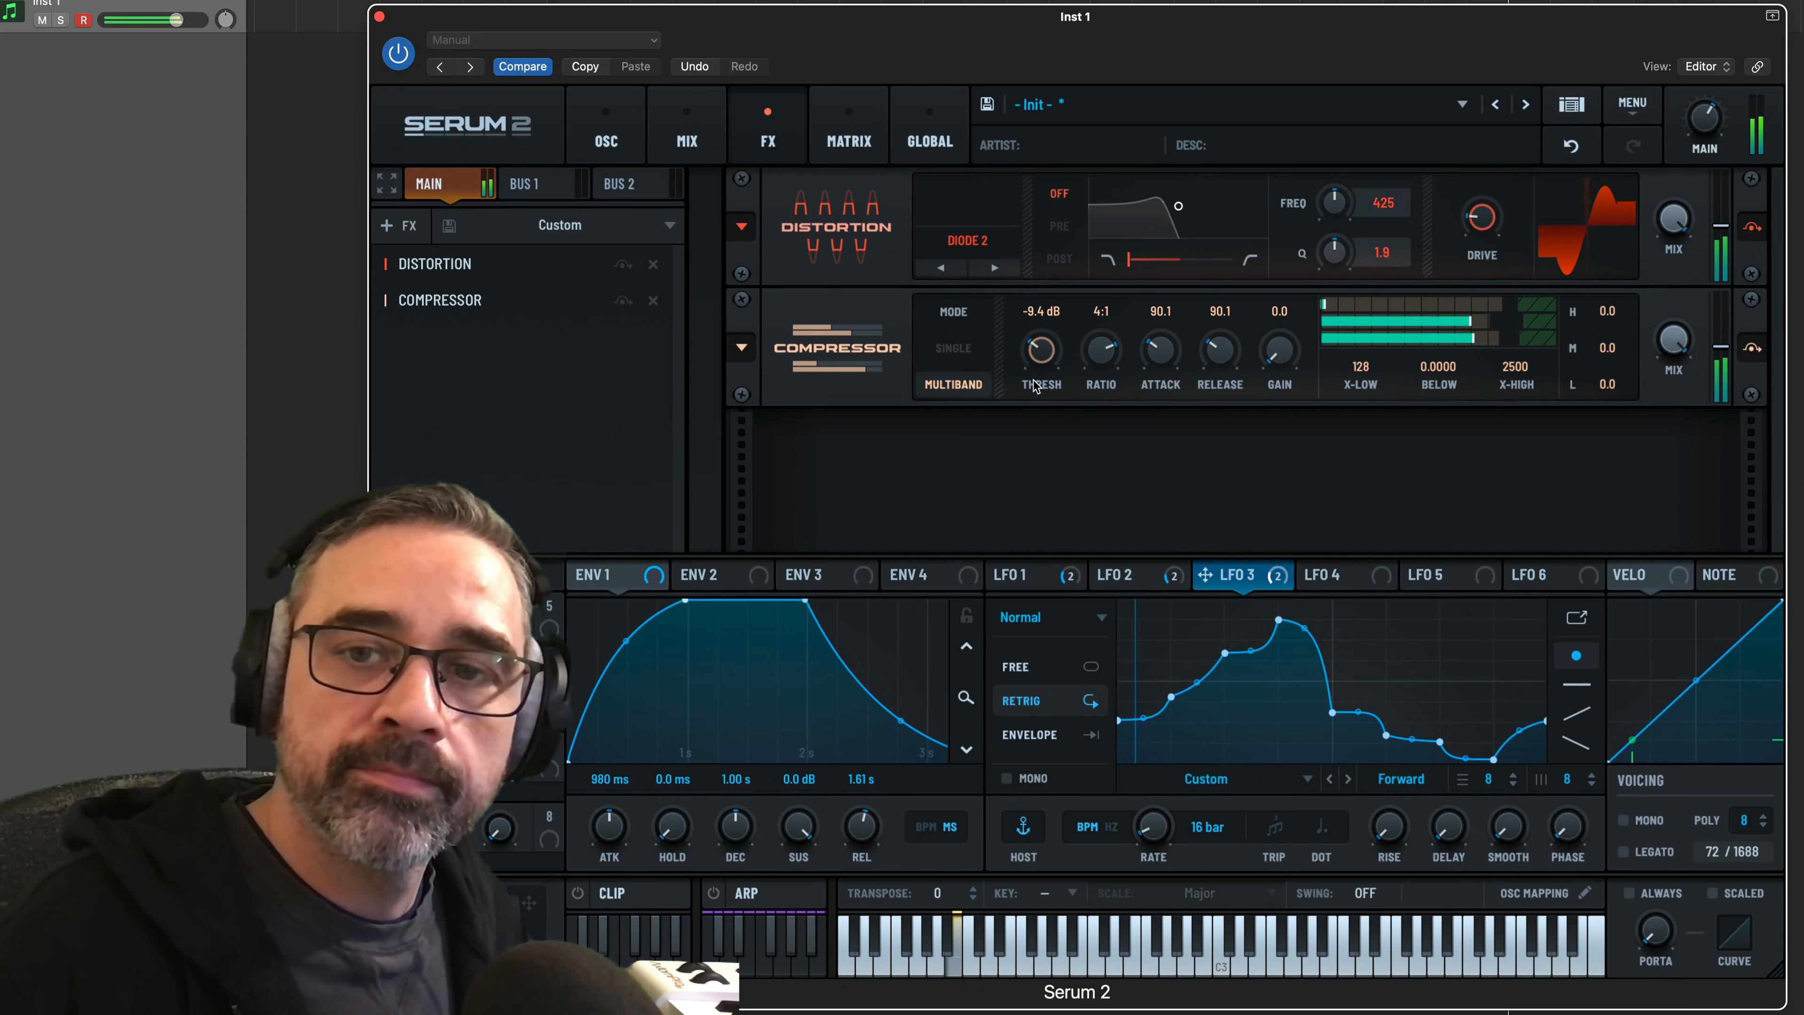
pyautogui.moveTo(1047, 348)
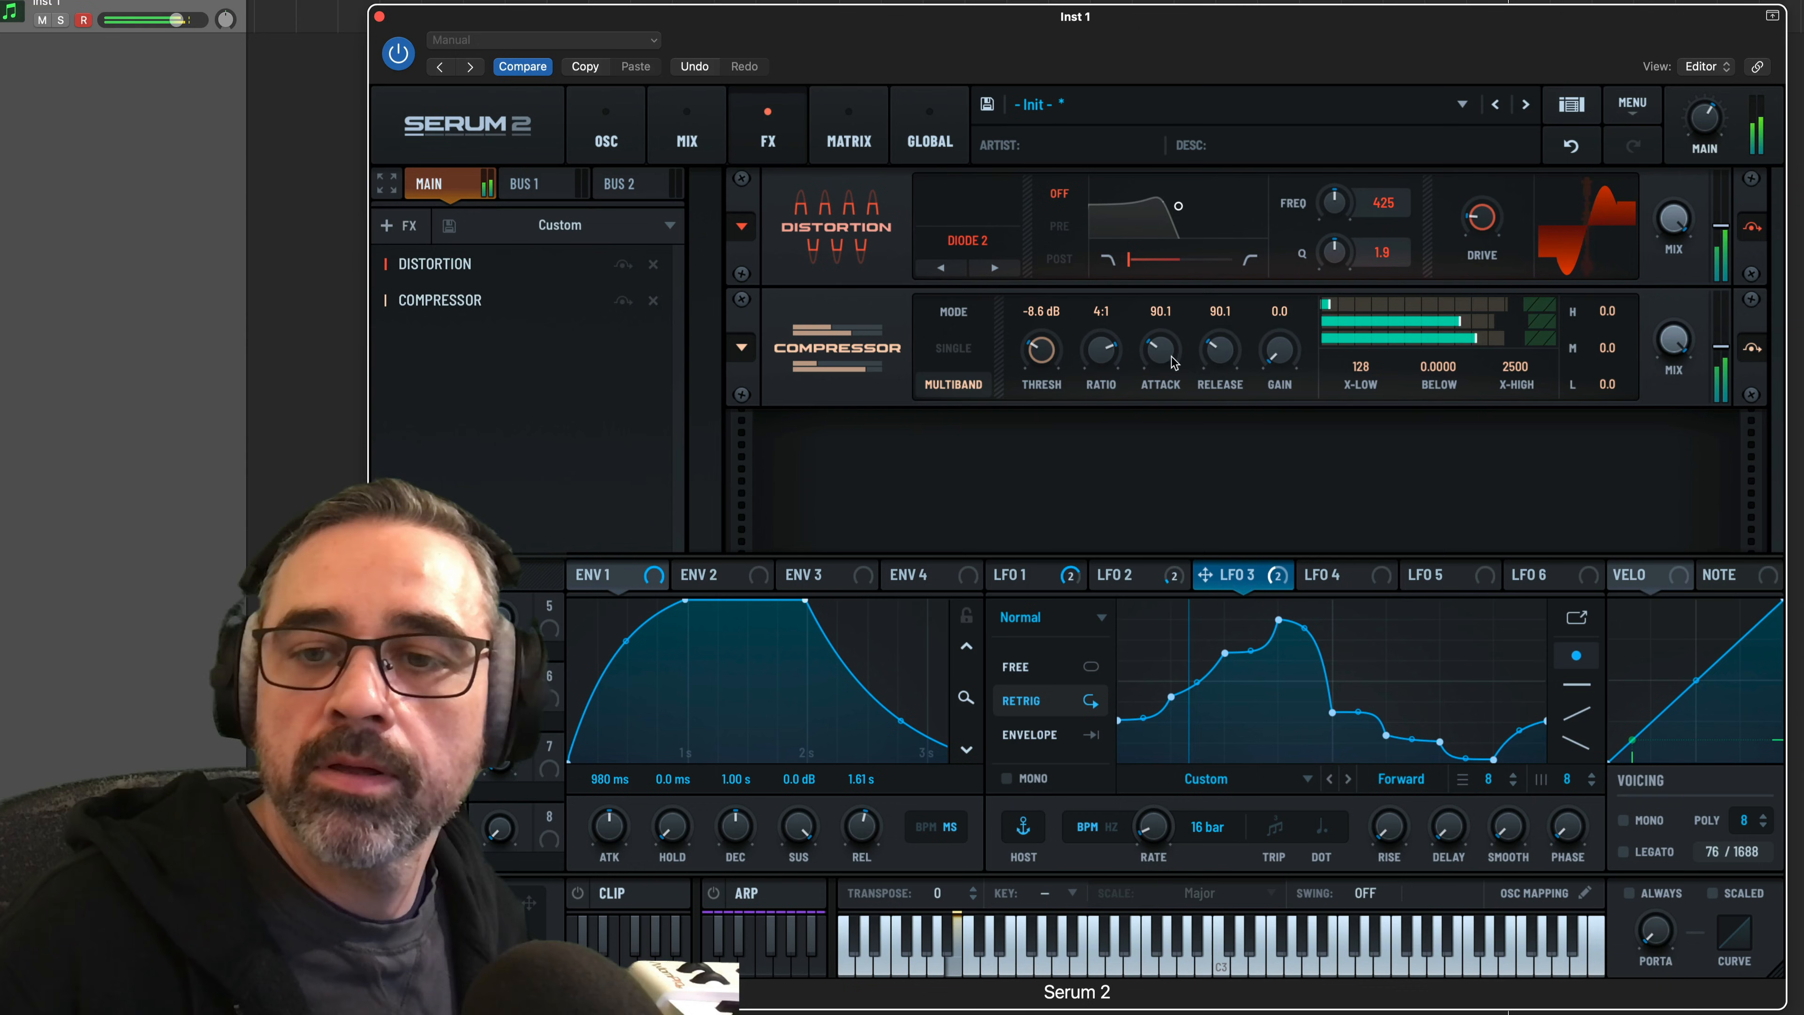
pyautogui.moveTo(1169, 354); pyautogui.dragTo(1169, 354)
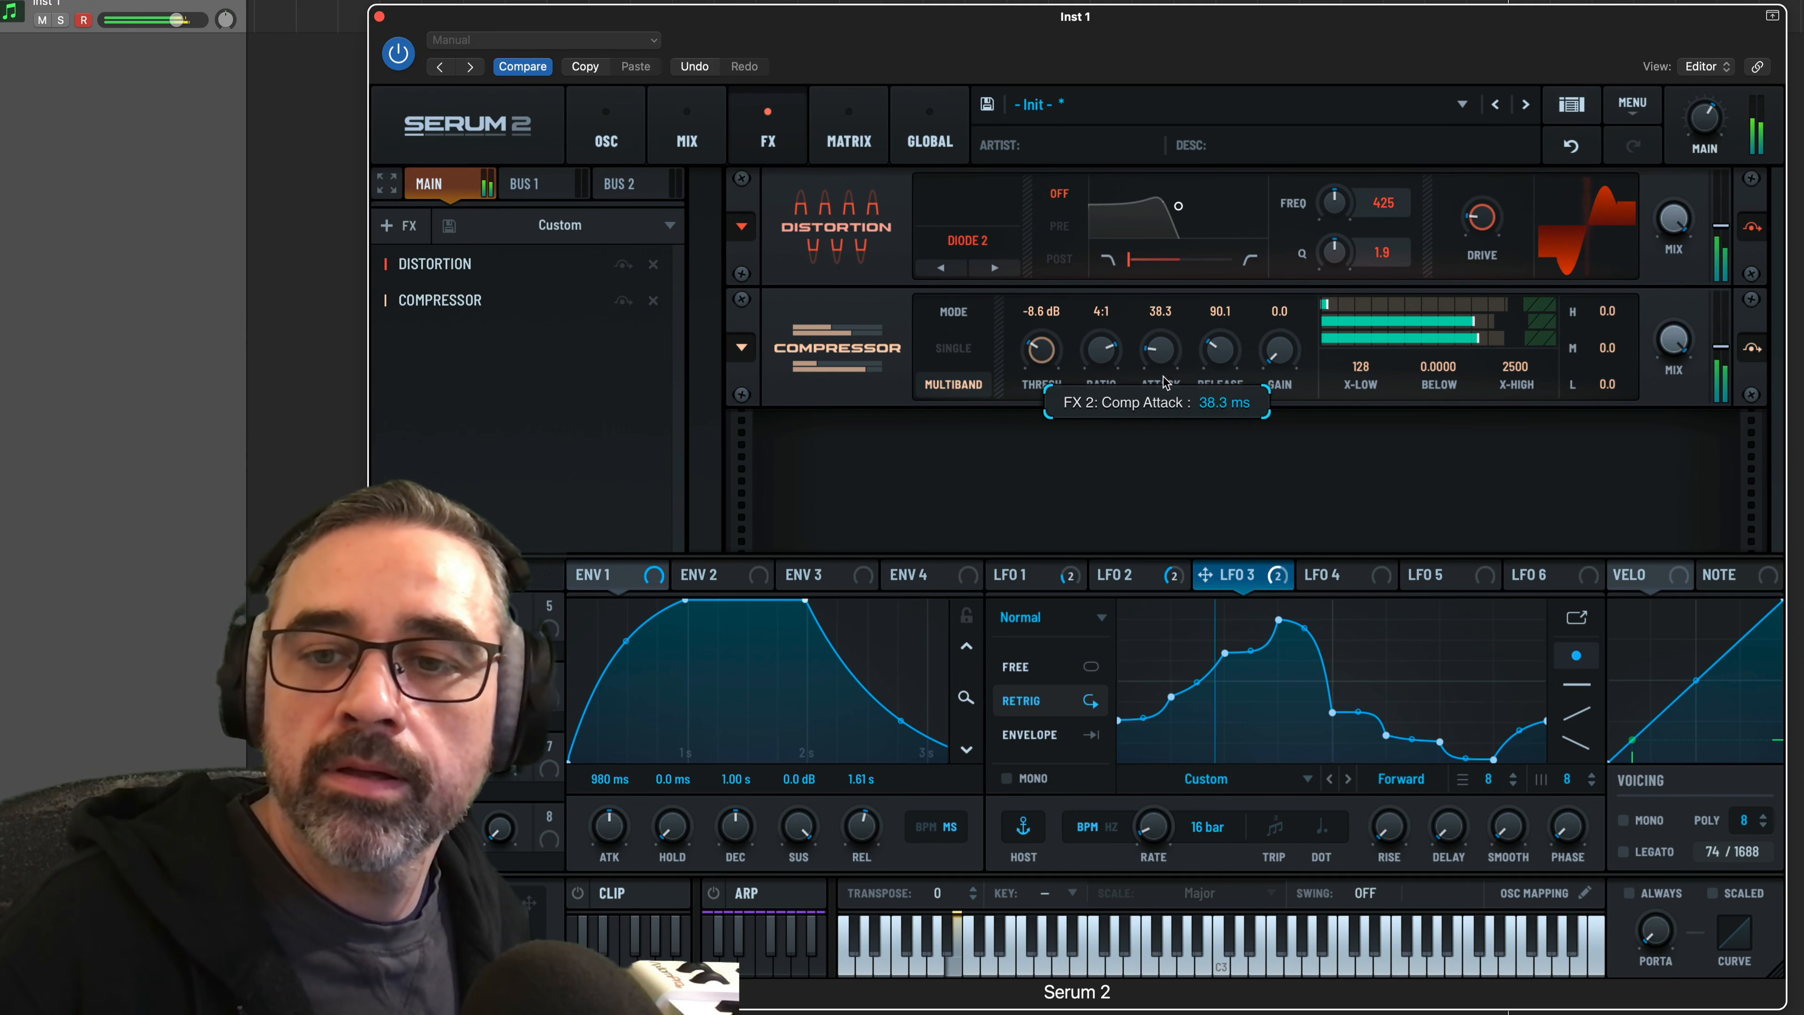
pyautogui.moveTo(1162, 389); pyautogui.dragTo(1226, 350)
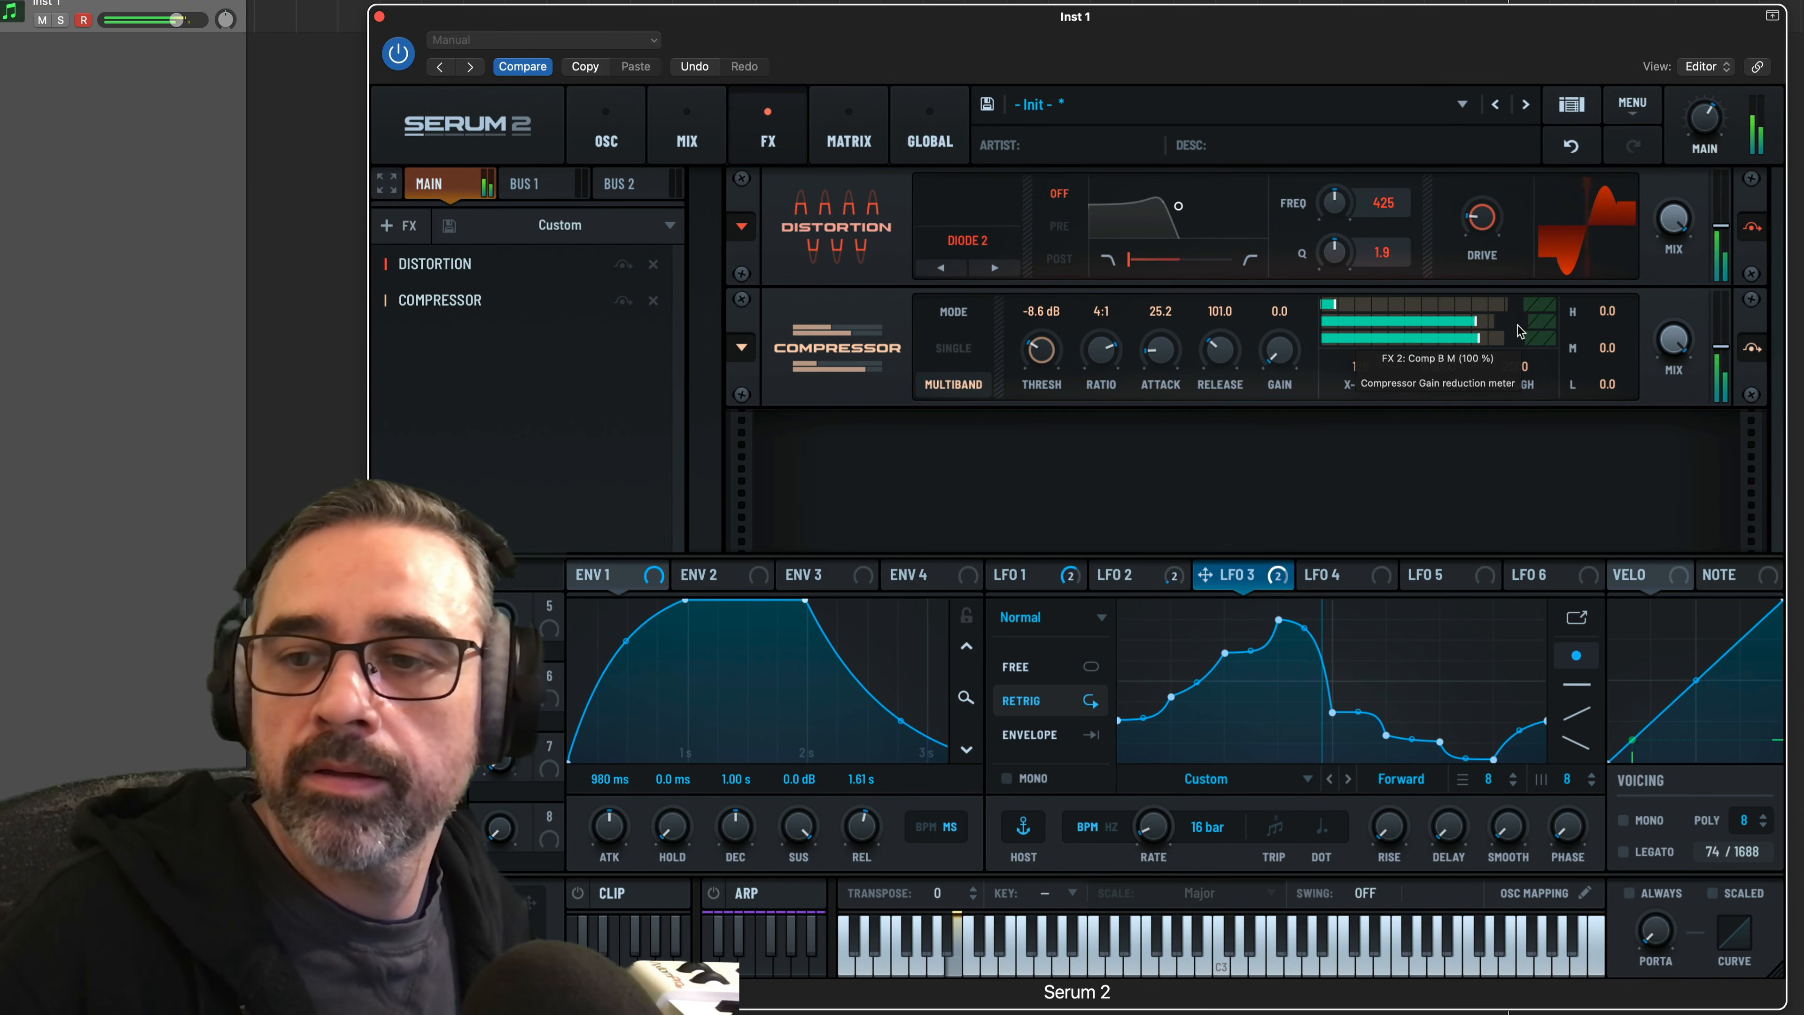
# Lower the compressor's low, mid and high band thresholds on the gain reduction meter, setting the low band to 51%
pyautogui.moveTo(1517, 329); pyautogui.dragTo(1491, 344)
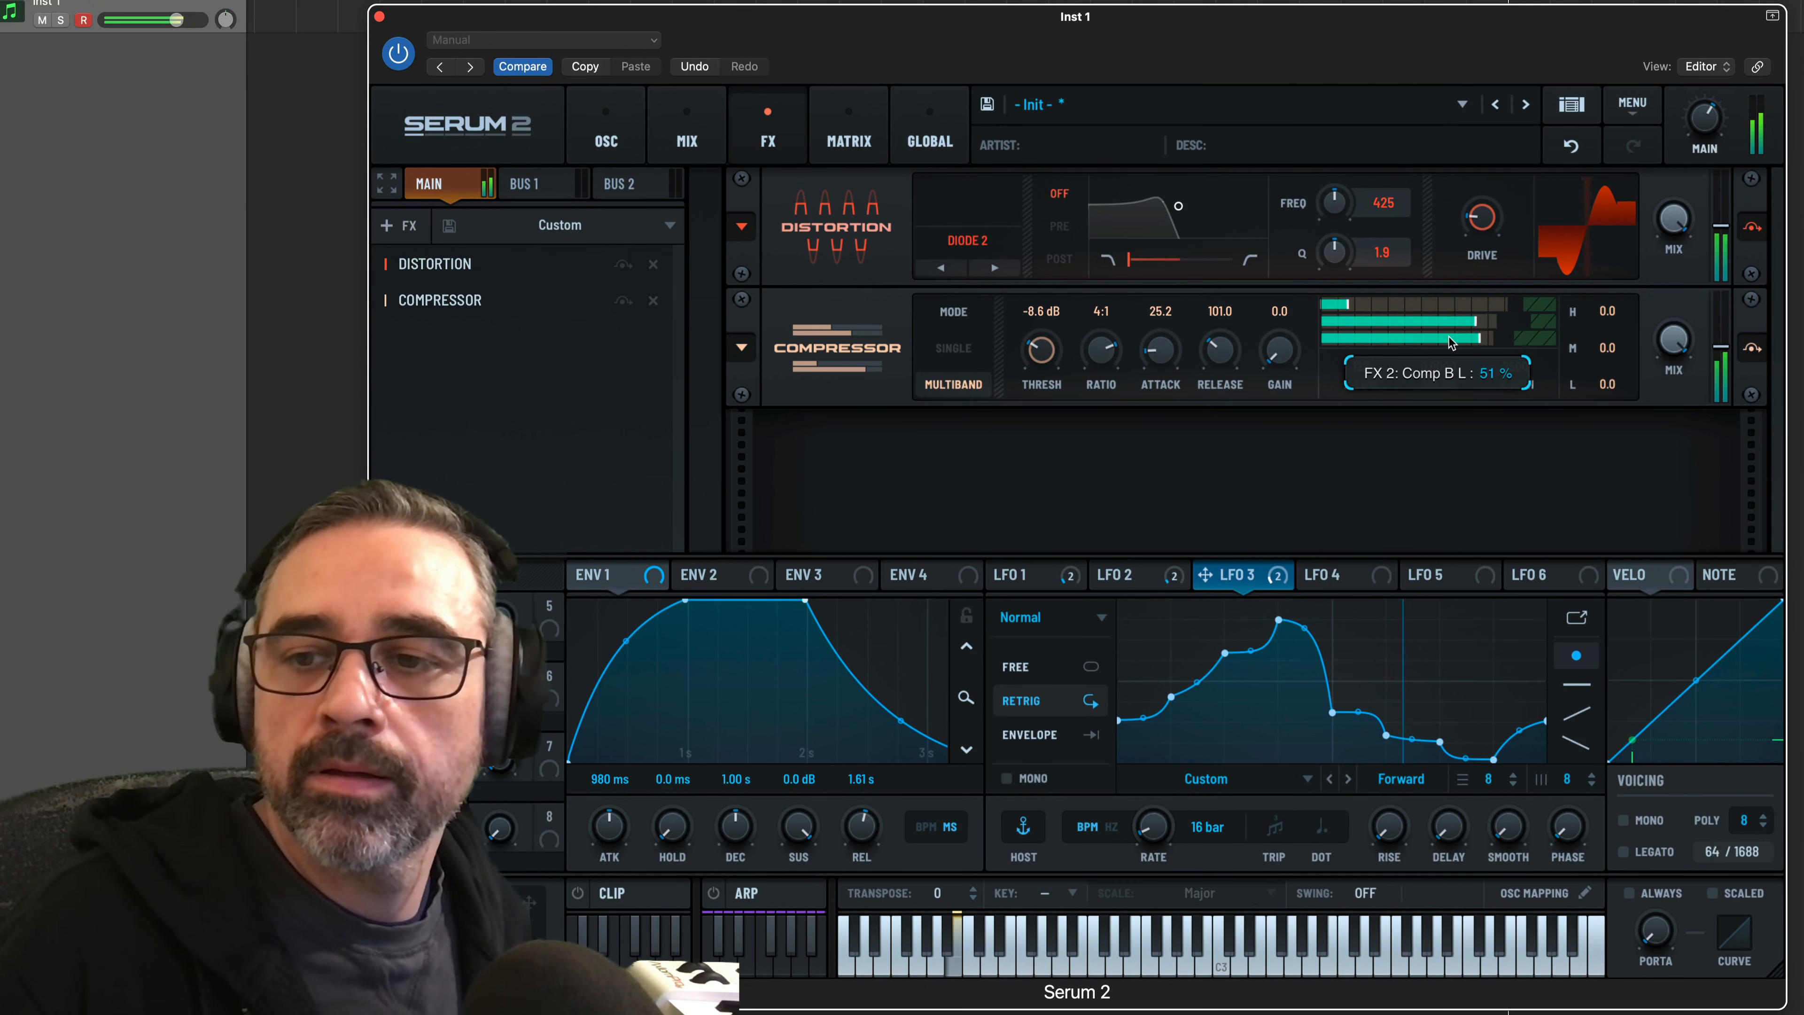
pyautogui.moveTo(1469, 324); pyautogui.dragTo(1389, 312)
pyautogui.moveTo(1515, 301); pyautogui.dragTo(1394, 293)
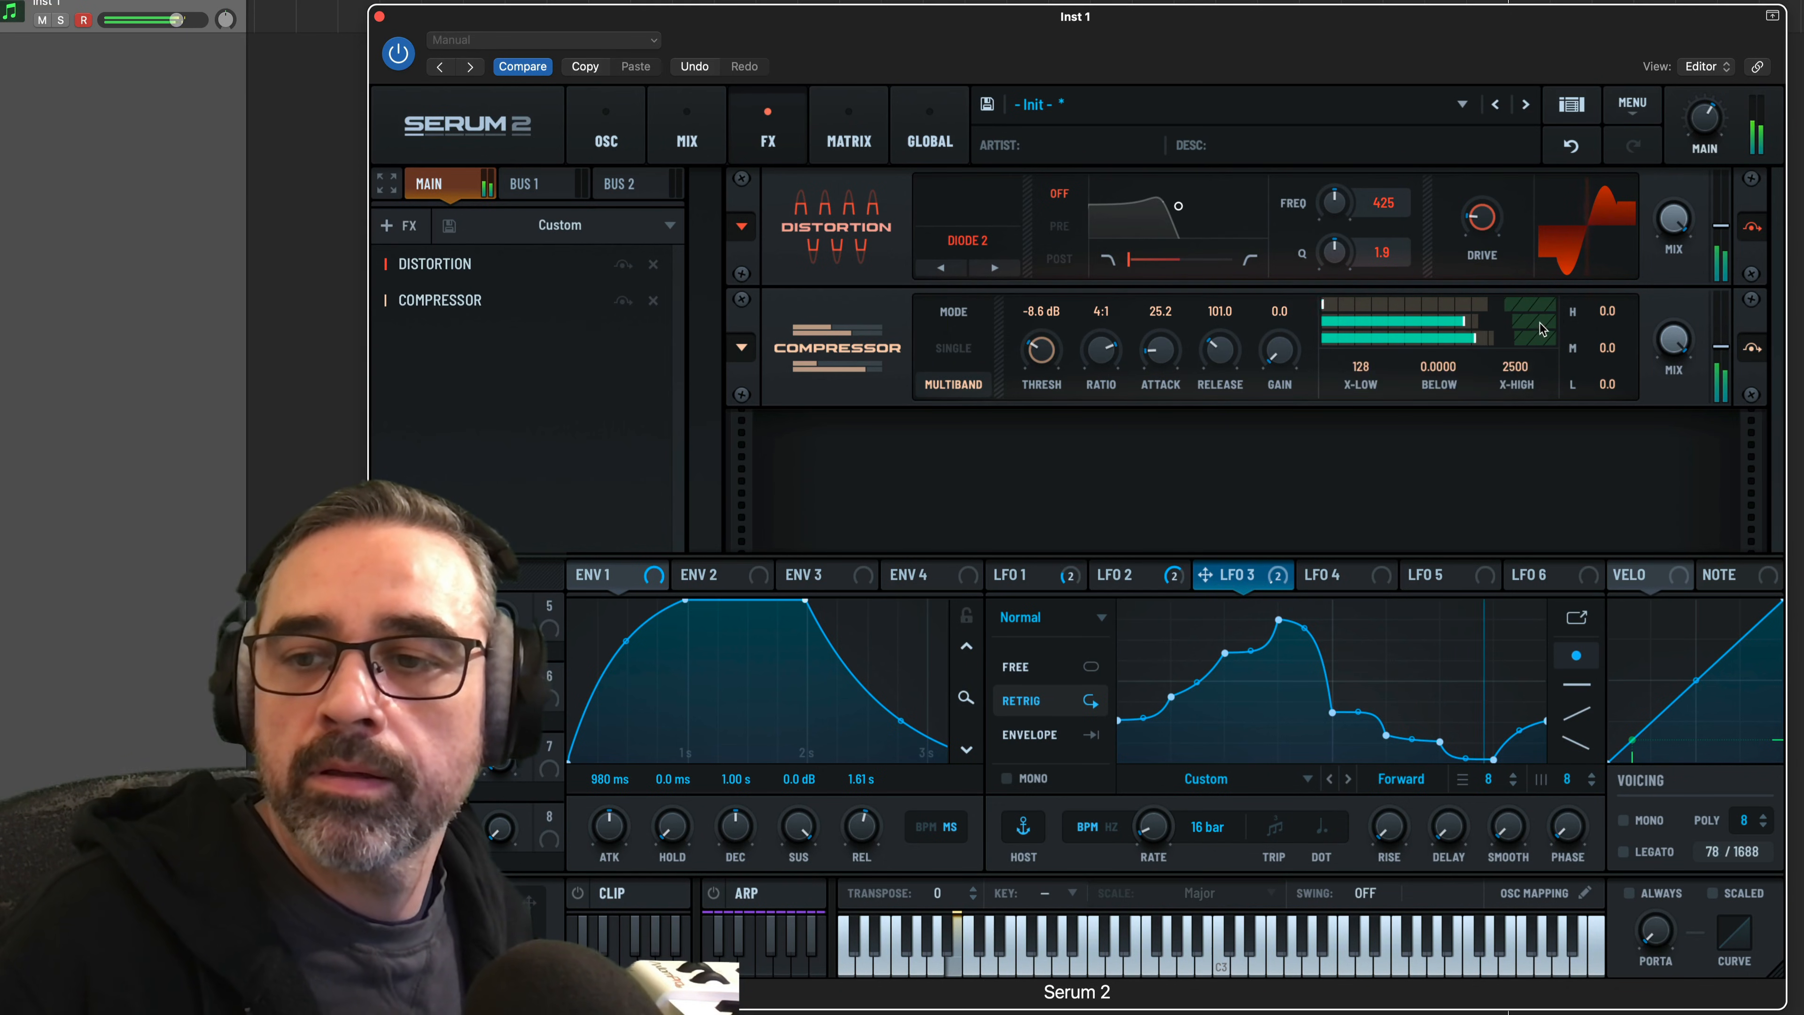
# Set the compressor's overall gain to 1.7 dB and its high, mid and low band gains to 3.6, 1.5 and -5.9 dB
pyautogui.moveTo(1612, 392); pyautogui.dragTo(1614, 307)
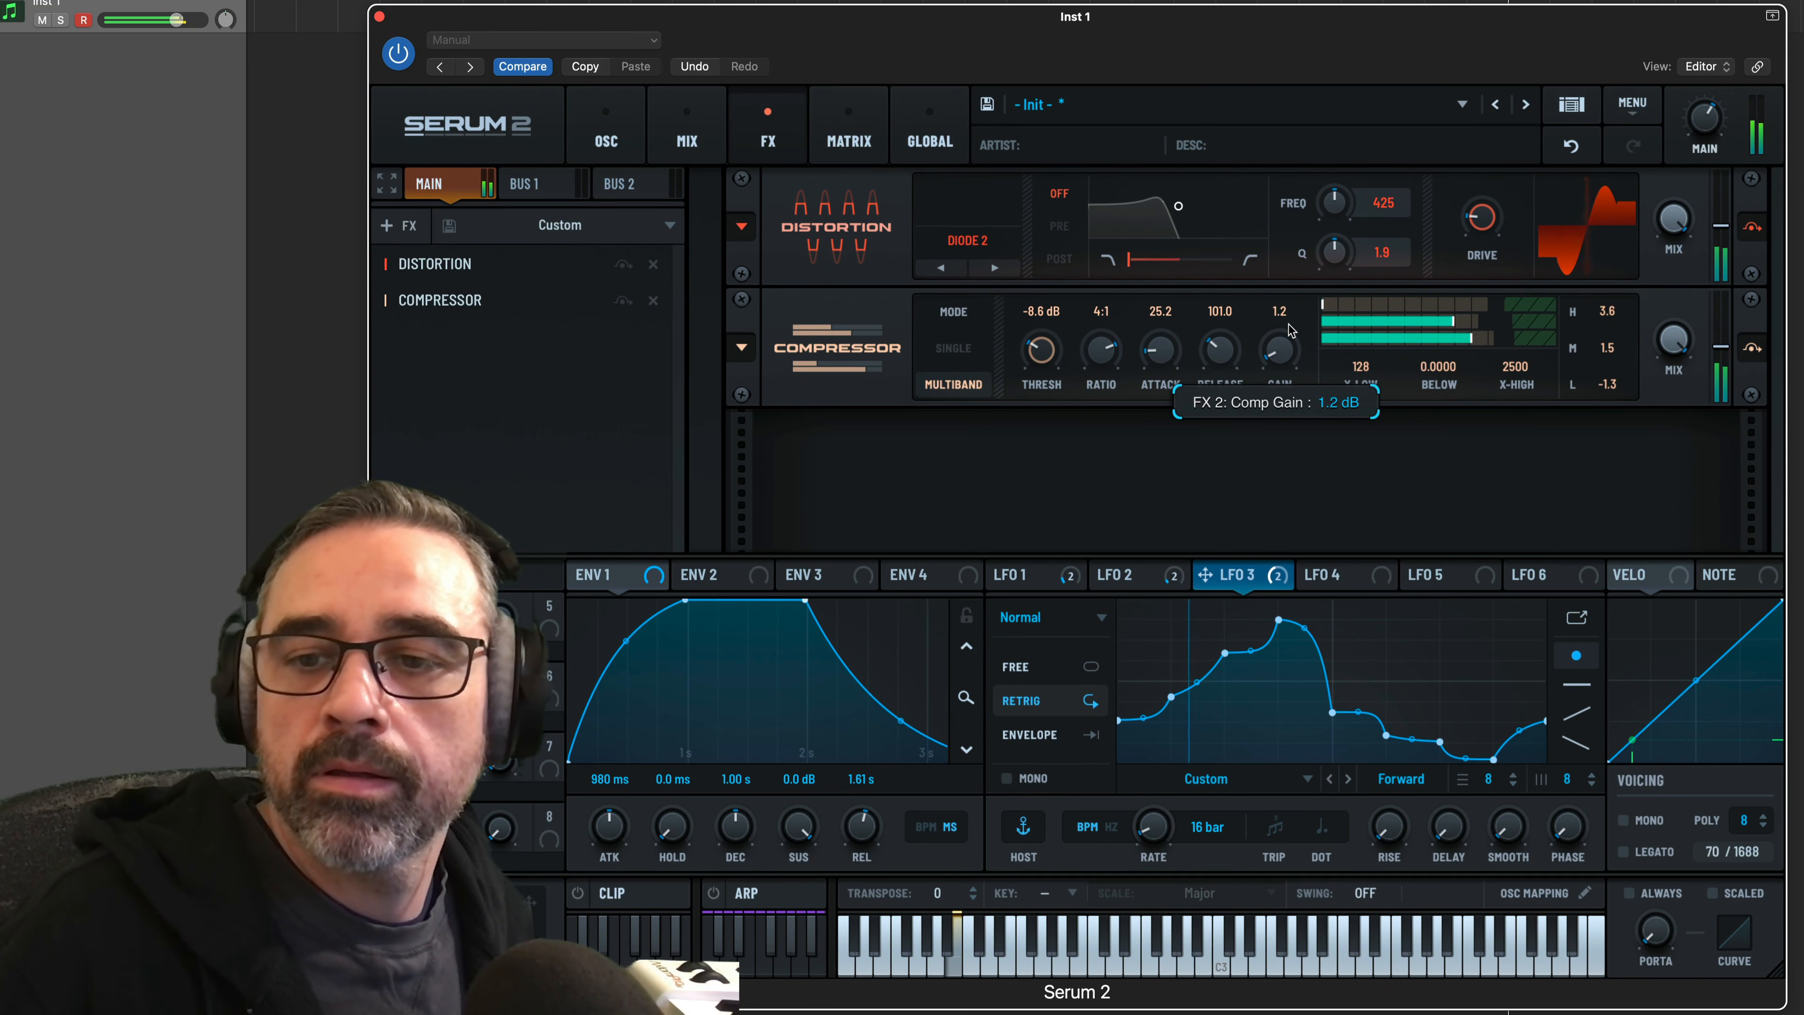
pyautogui.moveTo(1608, 384); pyautogui.dragTo(1608, 393)
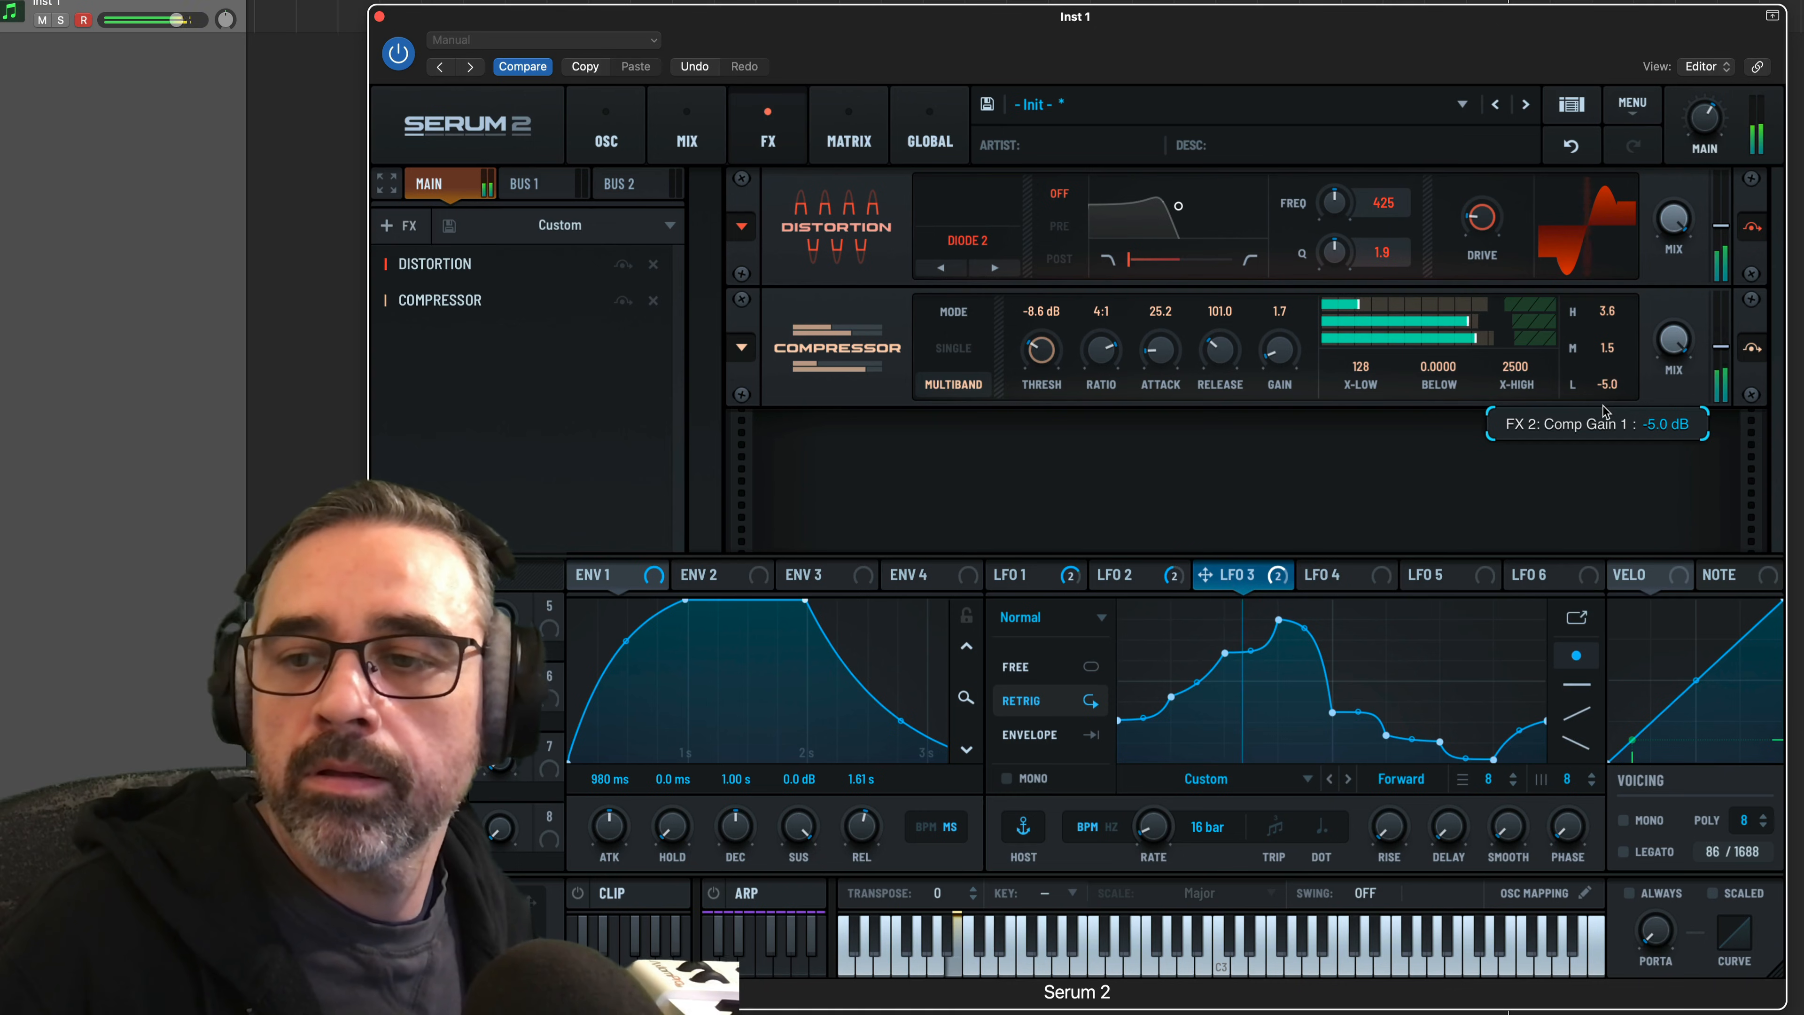
pyautogui.scroll(-3, 1610, 396)
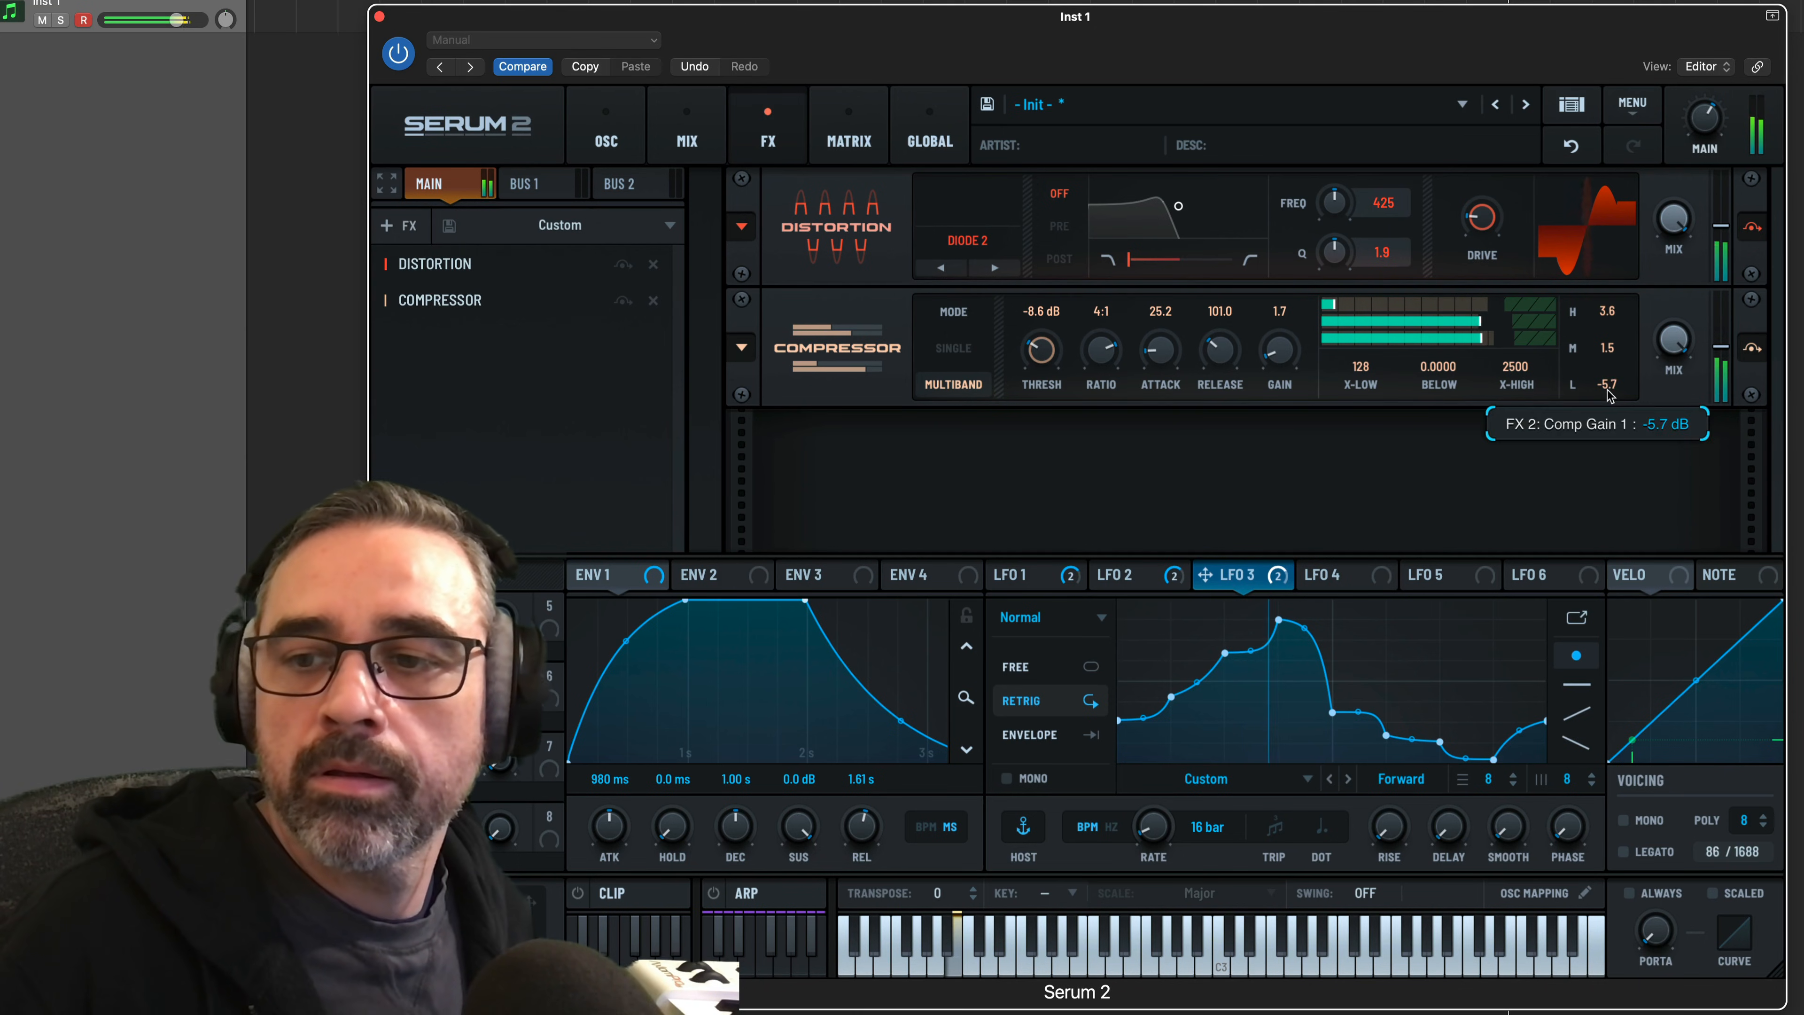
# Adjust the compressor's low band ratio and set the high, mid and low band gains to 3.1, 1.0 and -6.6 dB
pyautogui.moveTo(1485, 341)
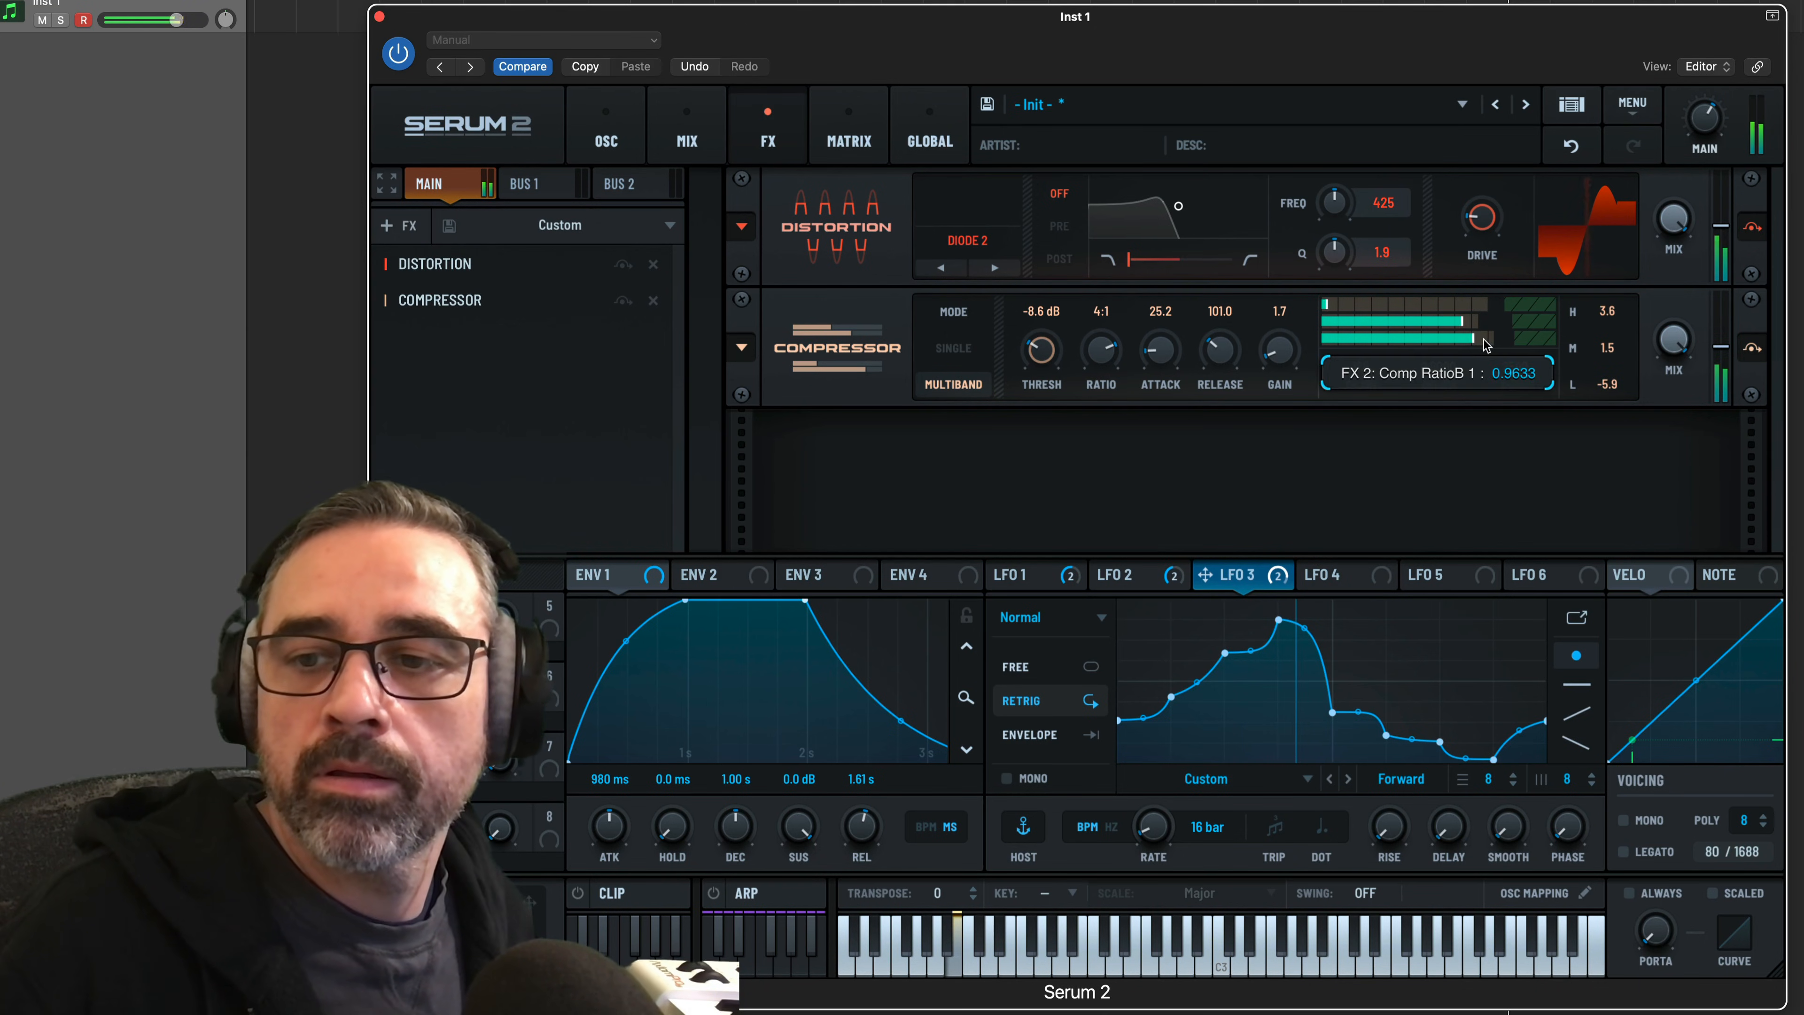
pyautogui.moveTo(1490, 339); pyautogui.dragTo(1490, 344)
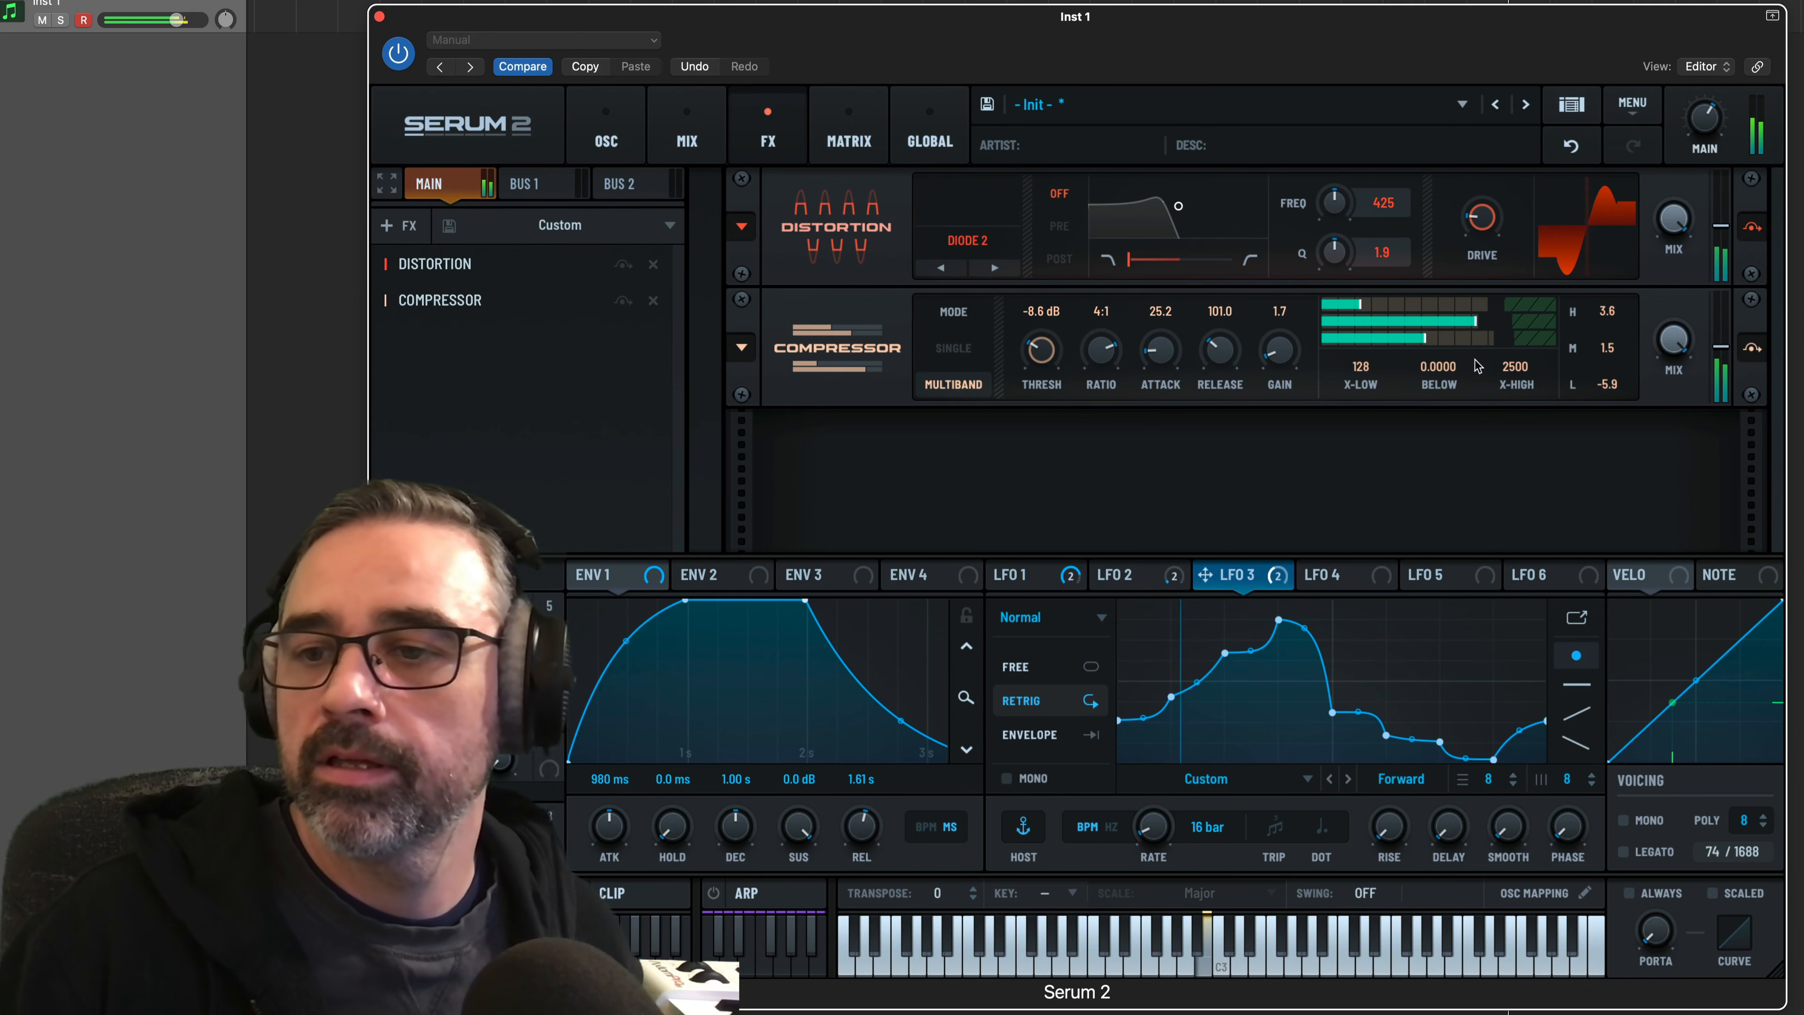
pyautogui.moveTo(1609, 350); pyautogui.dragTo(1608, 352)
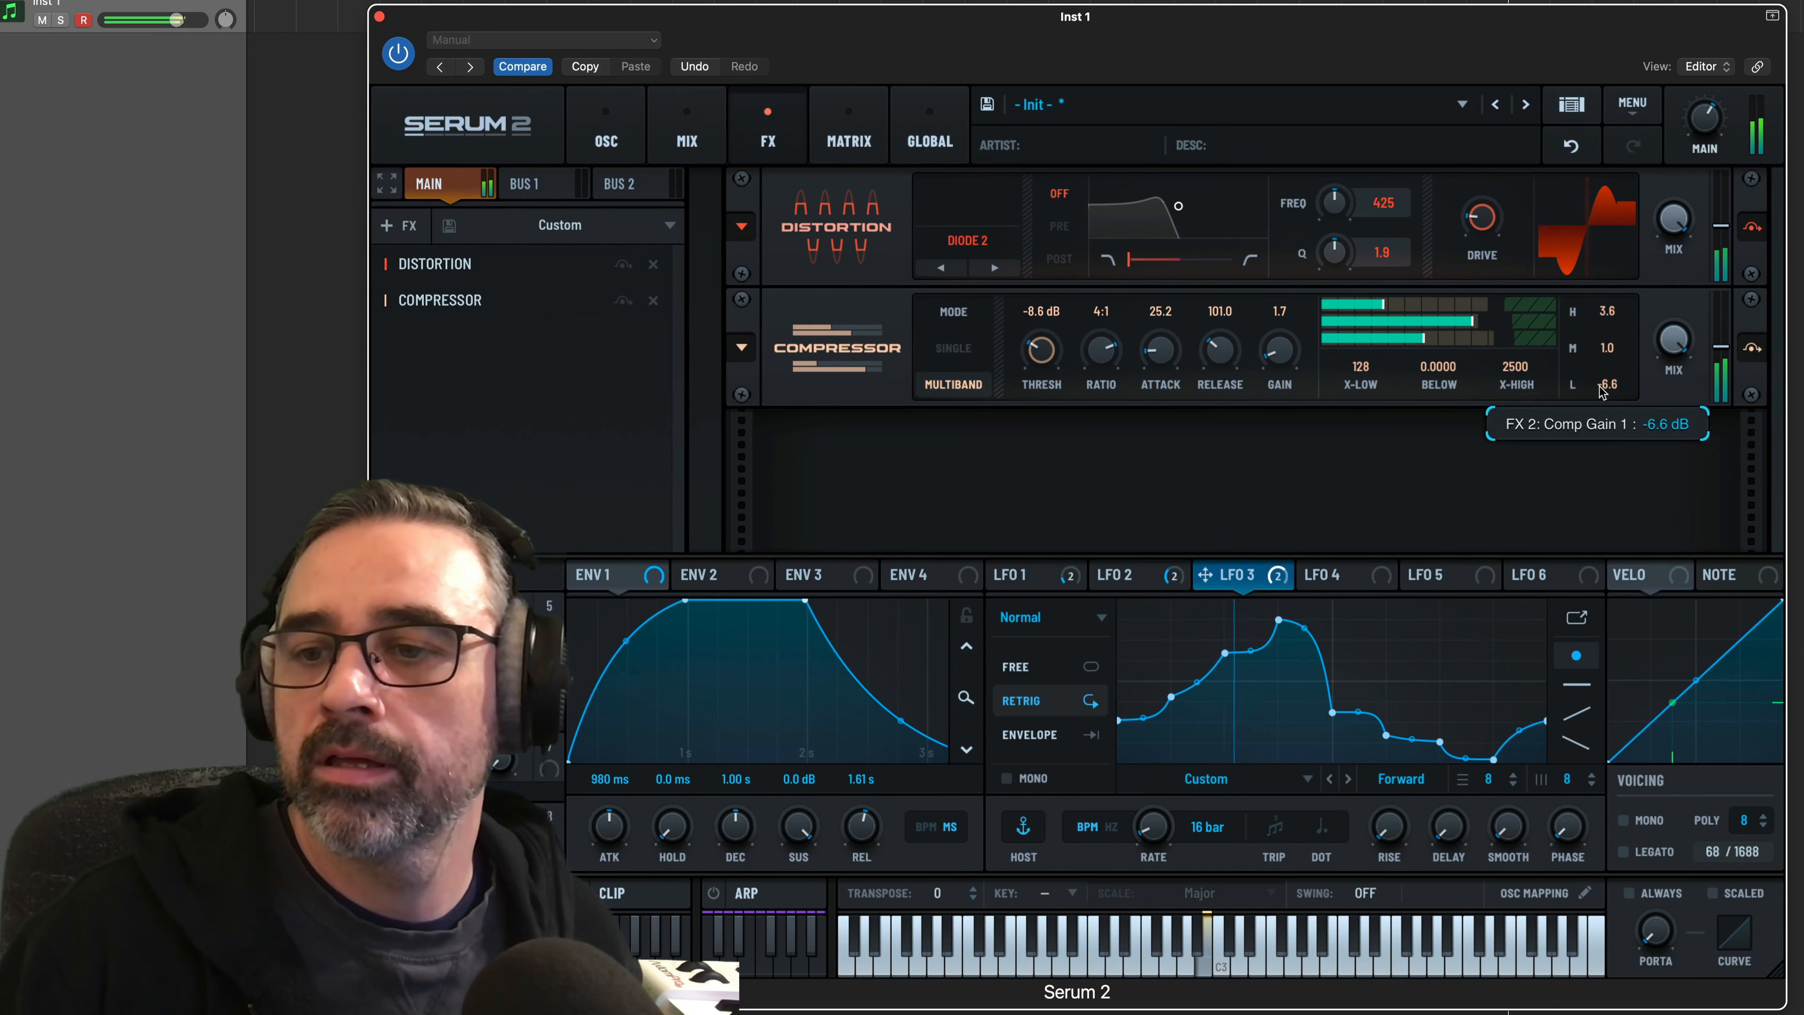
pyautogui.moveTo(1600, 314); pyautogui.dragTo(1594, 316)
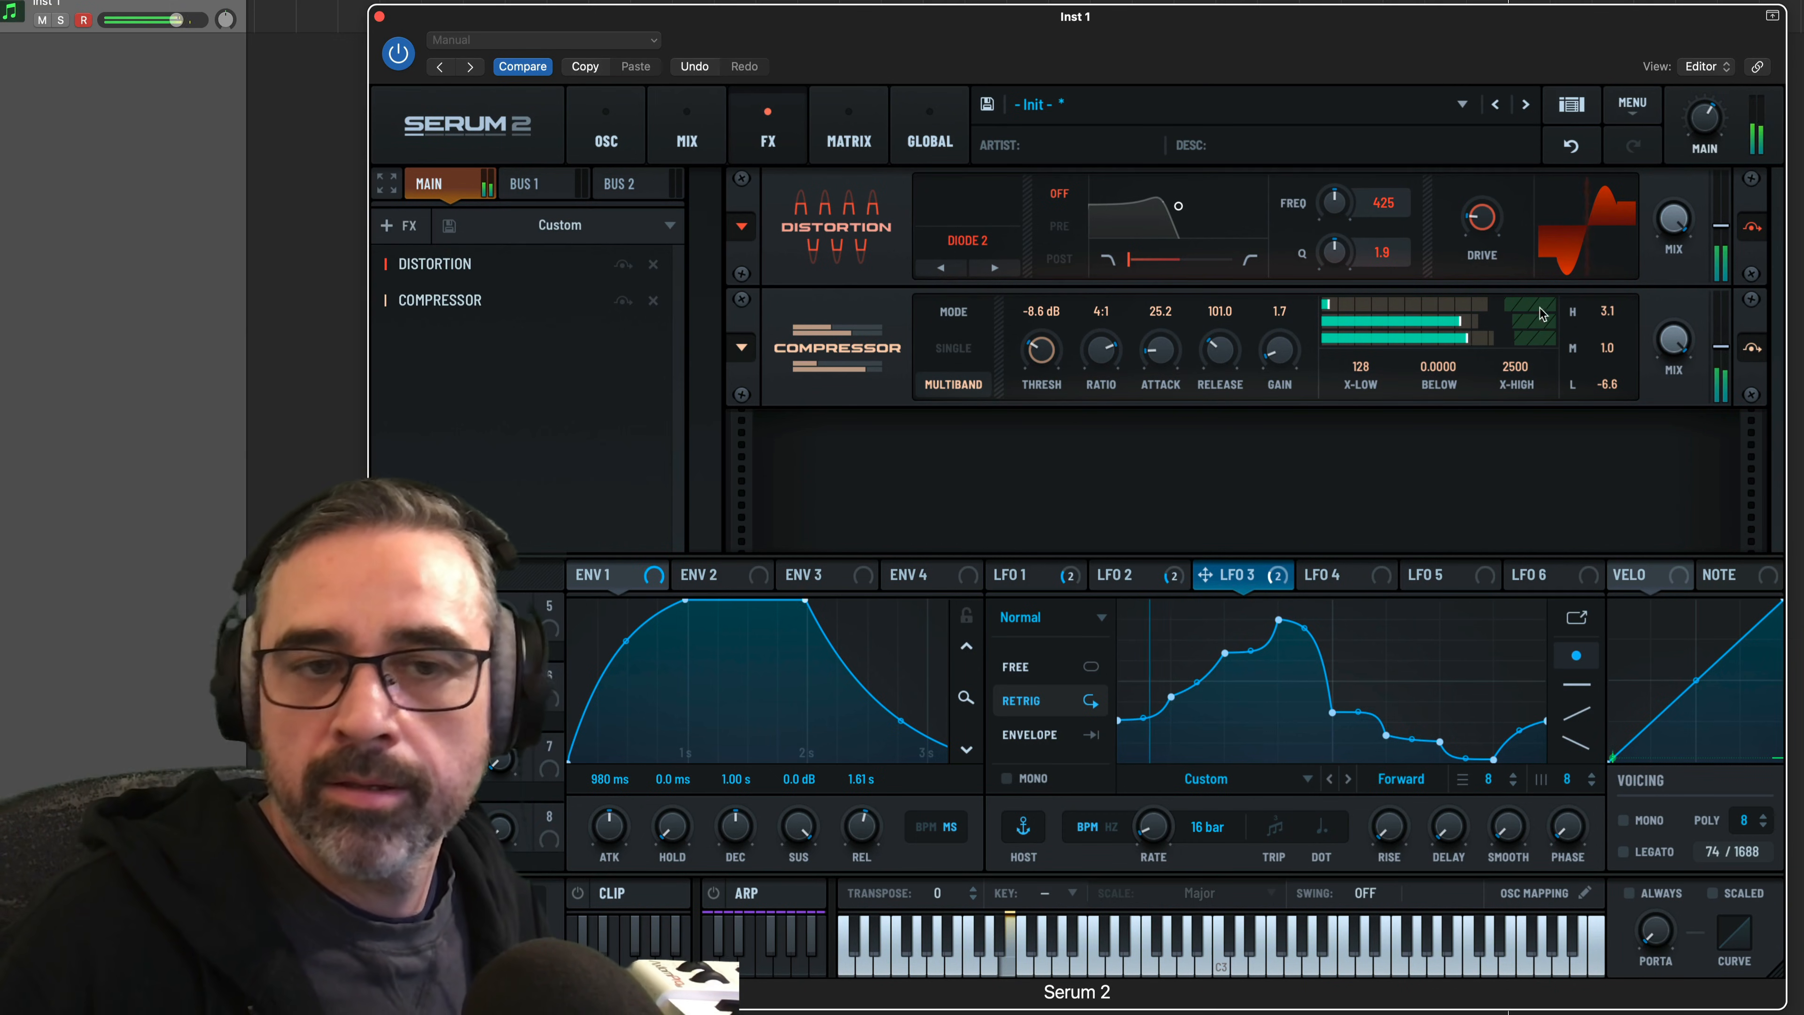
# Review the oscillator and mixer settings, and return to the effects chain
pyautogui.click(603, 146)
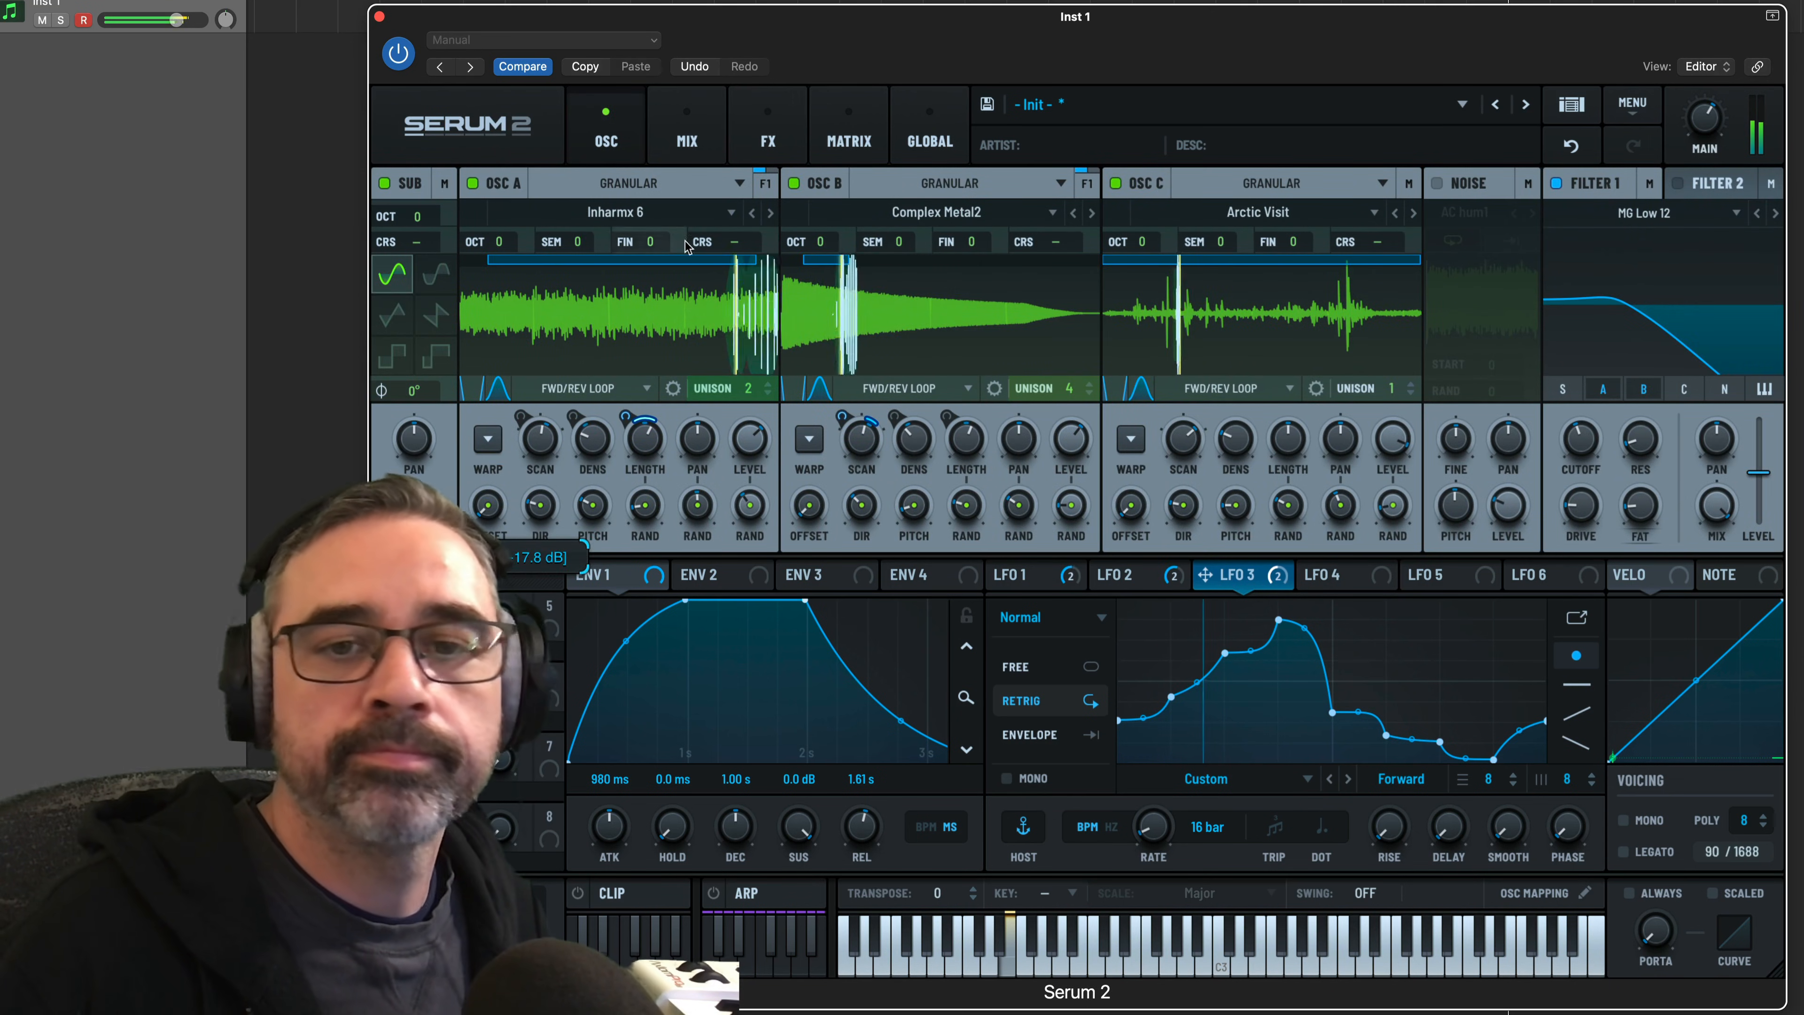
pyautogui.click(687, 146)
pyautogui.click(768, 142)
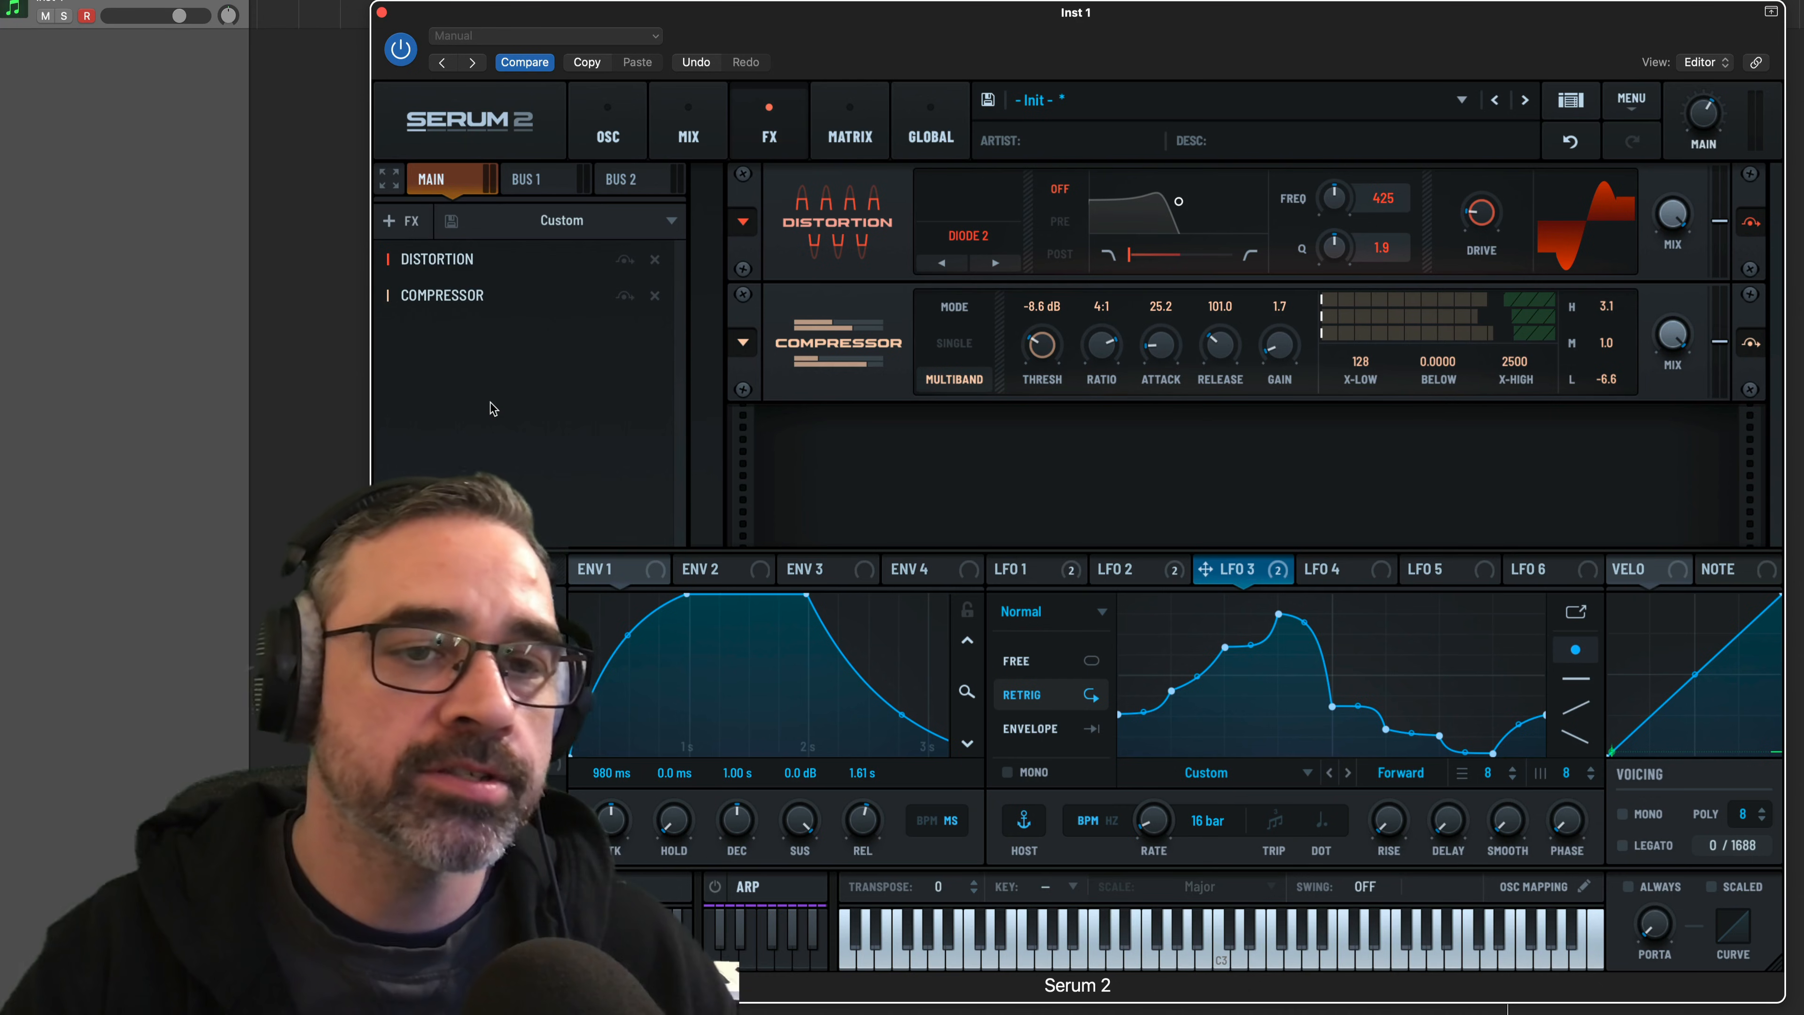
# Add a Hall Reverb after the compressor with its low cut at 55 and high cut at 42
pyautogui.click(413, 227)
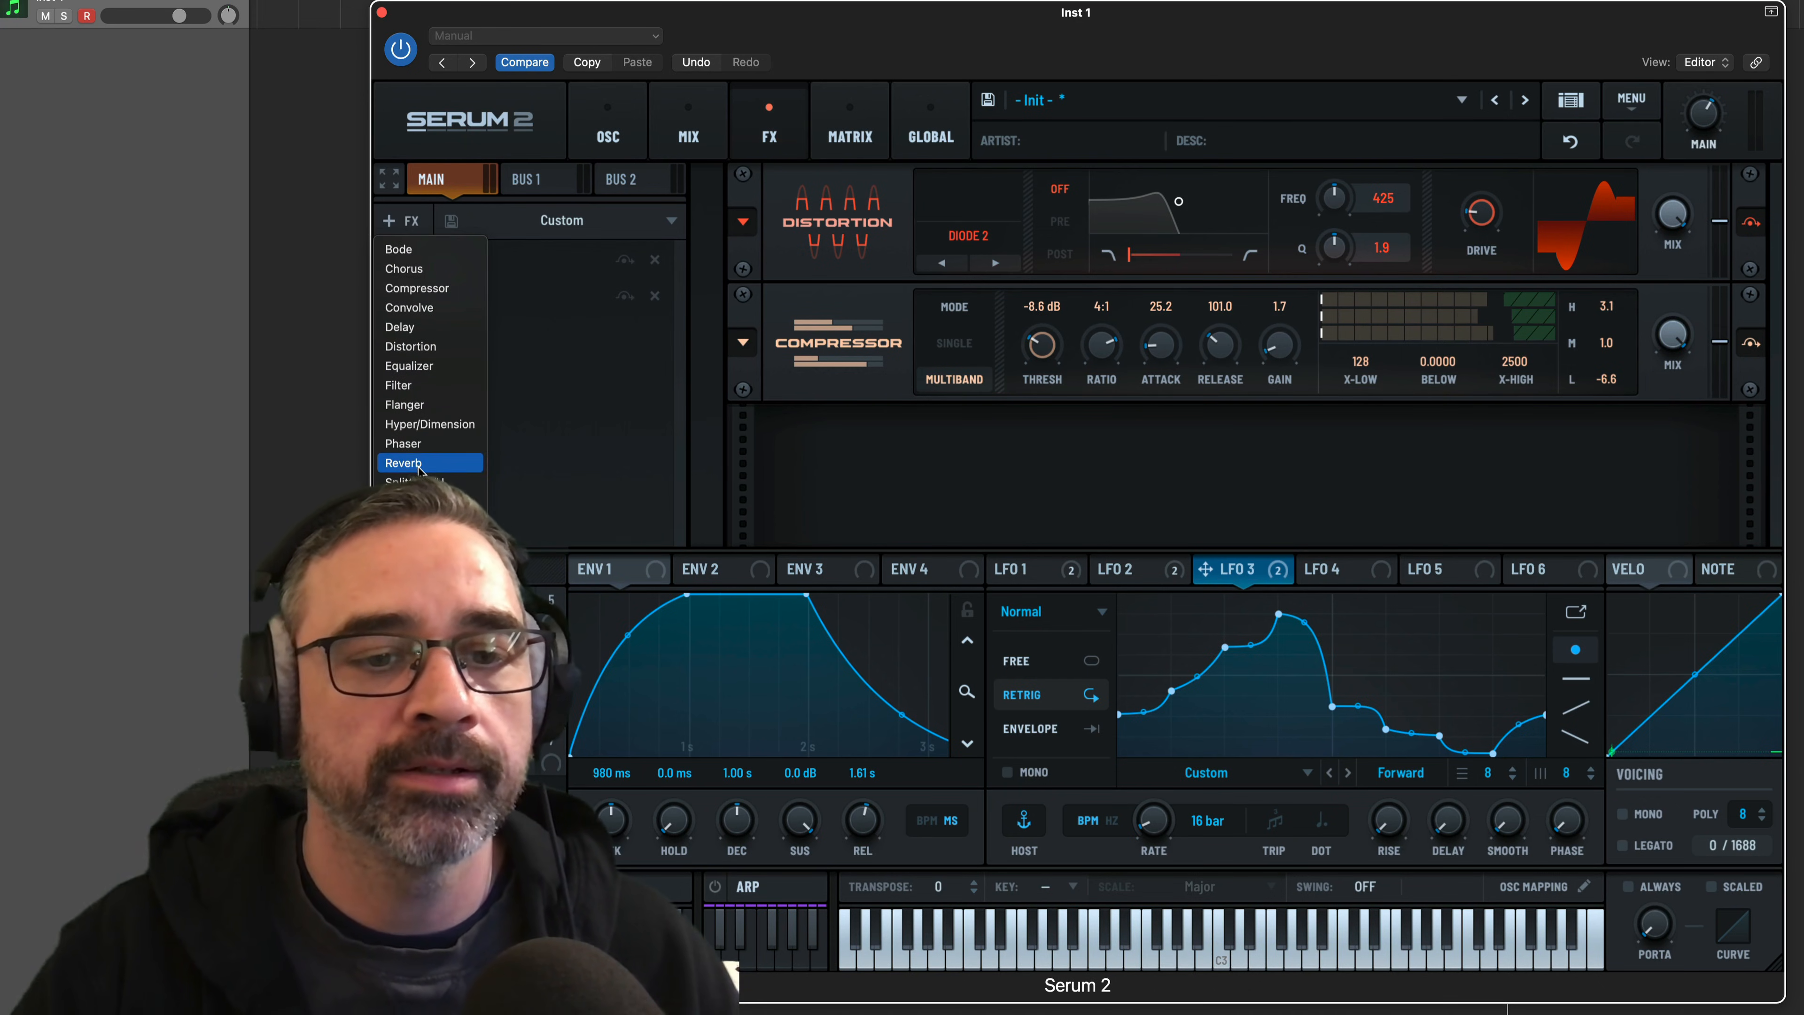
pyautogui.click(403, 463)
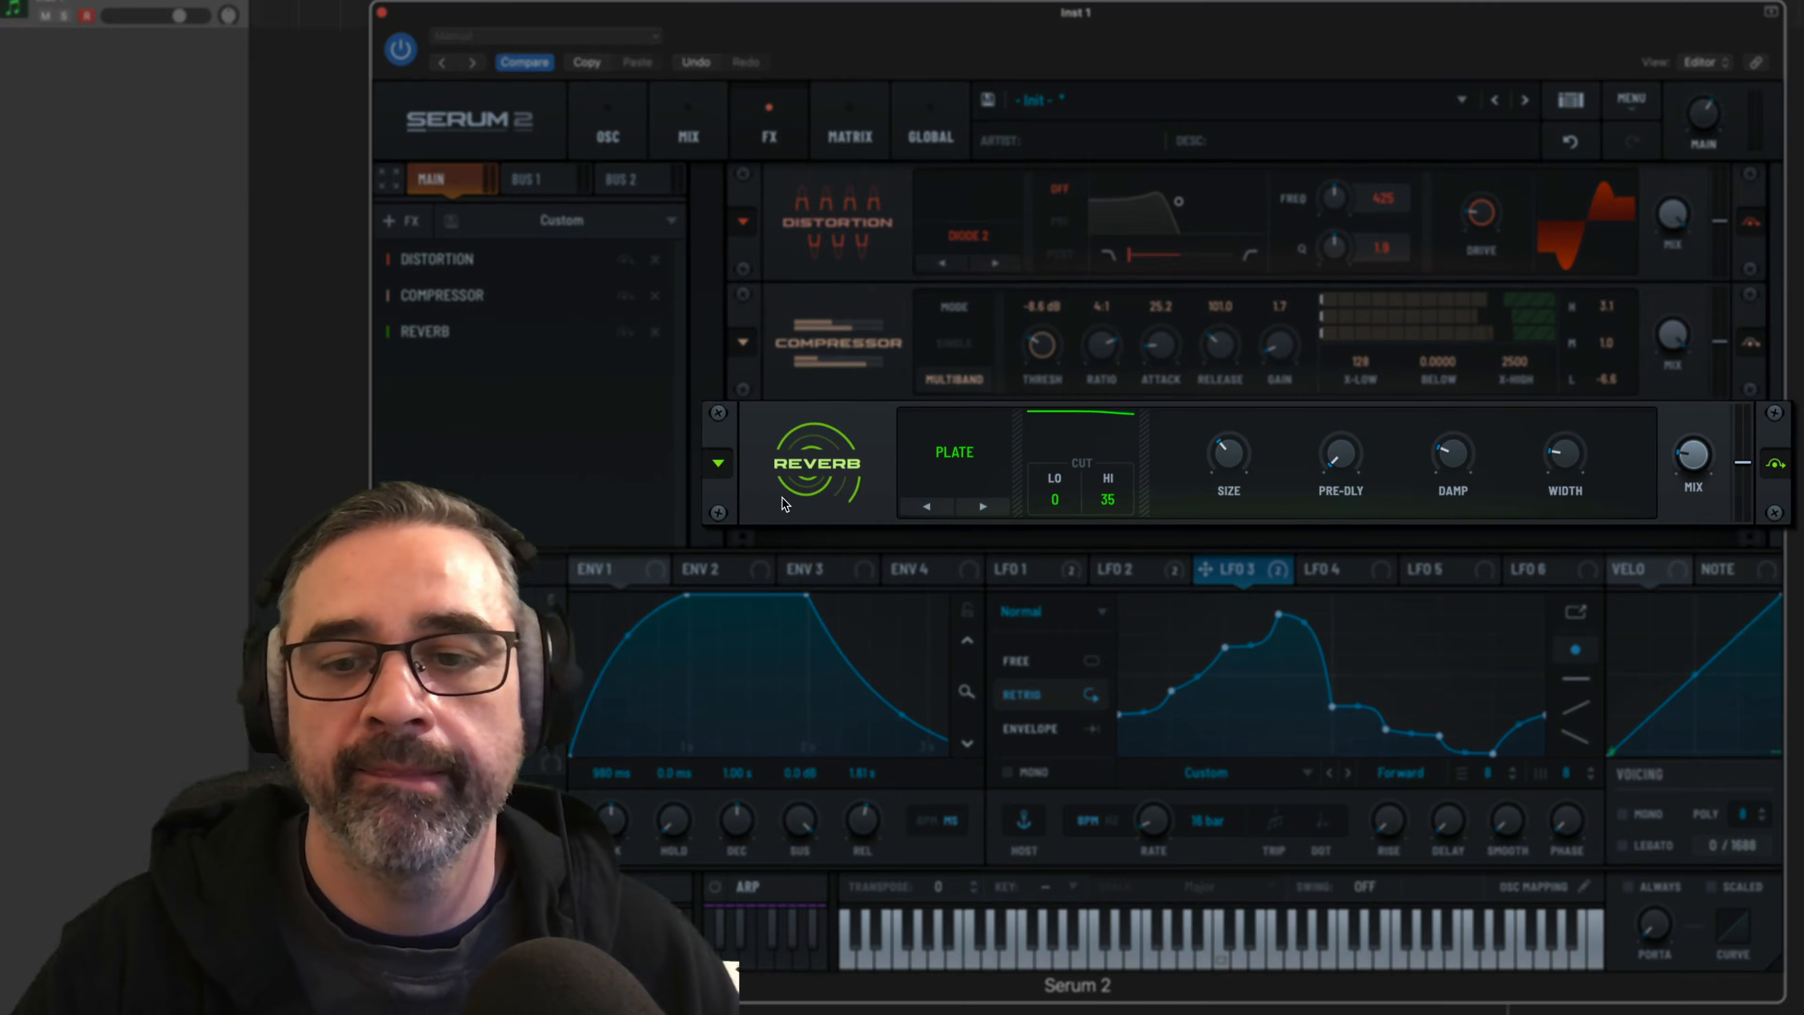
pyautogui.click(976, 505)
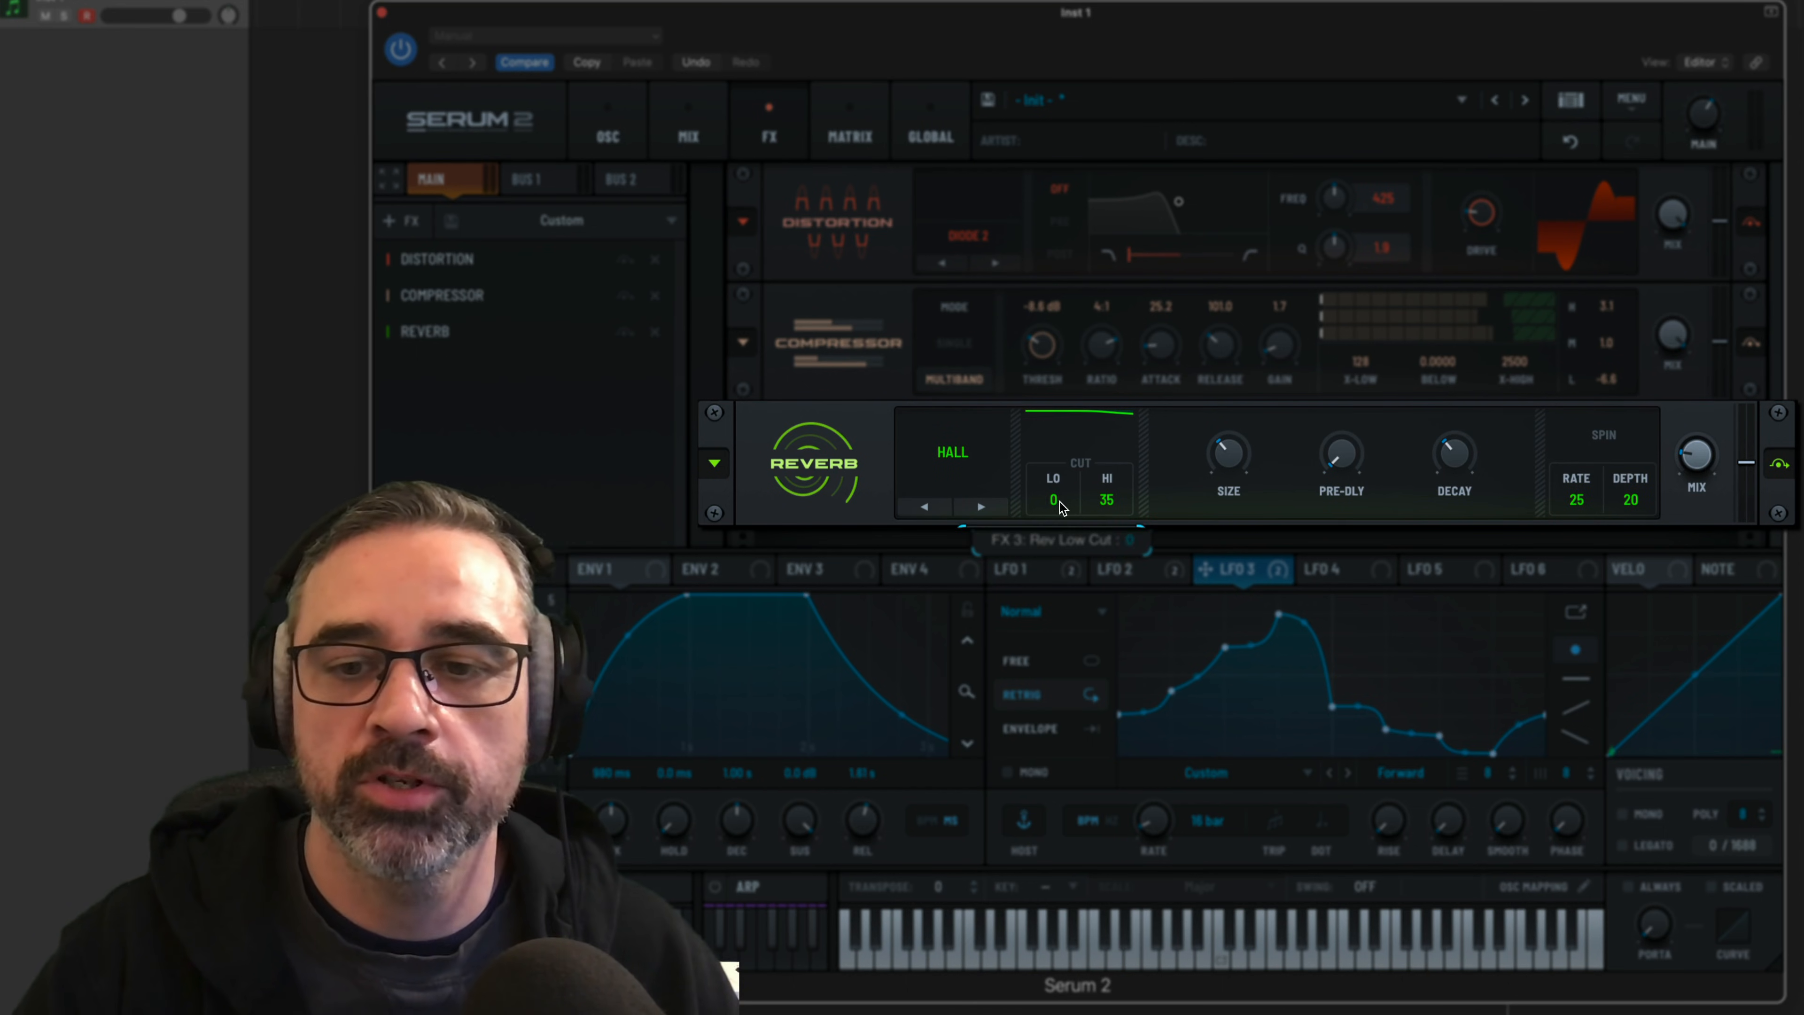
pyautogui.moveTo(1060, 502); pyautogui.dragTo(1070, 392)
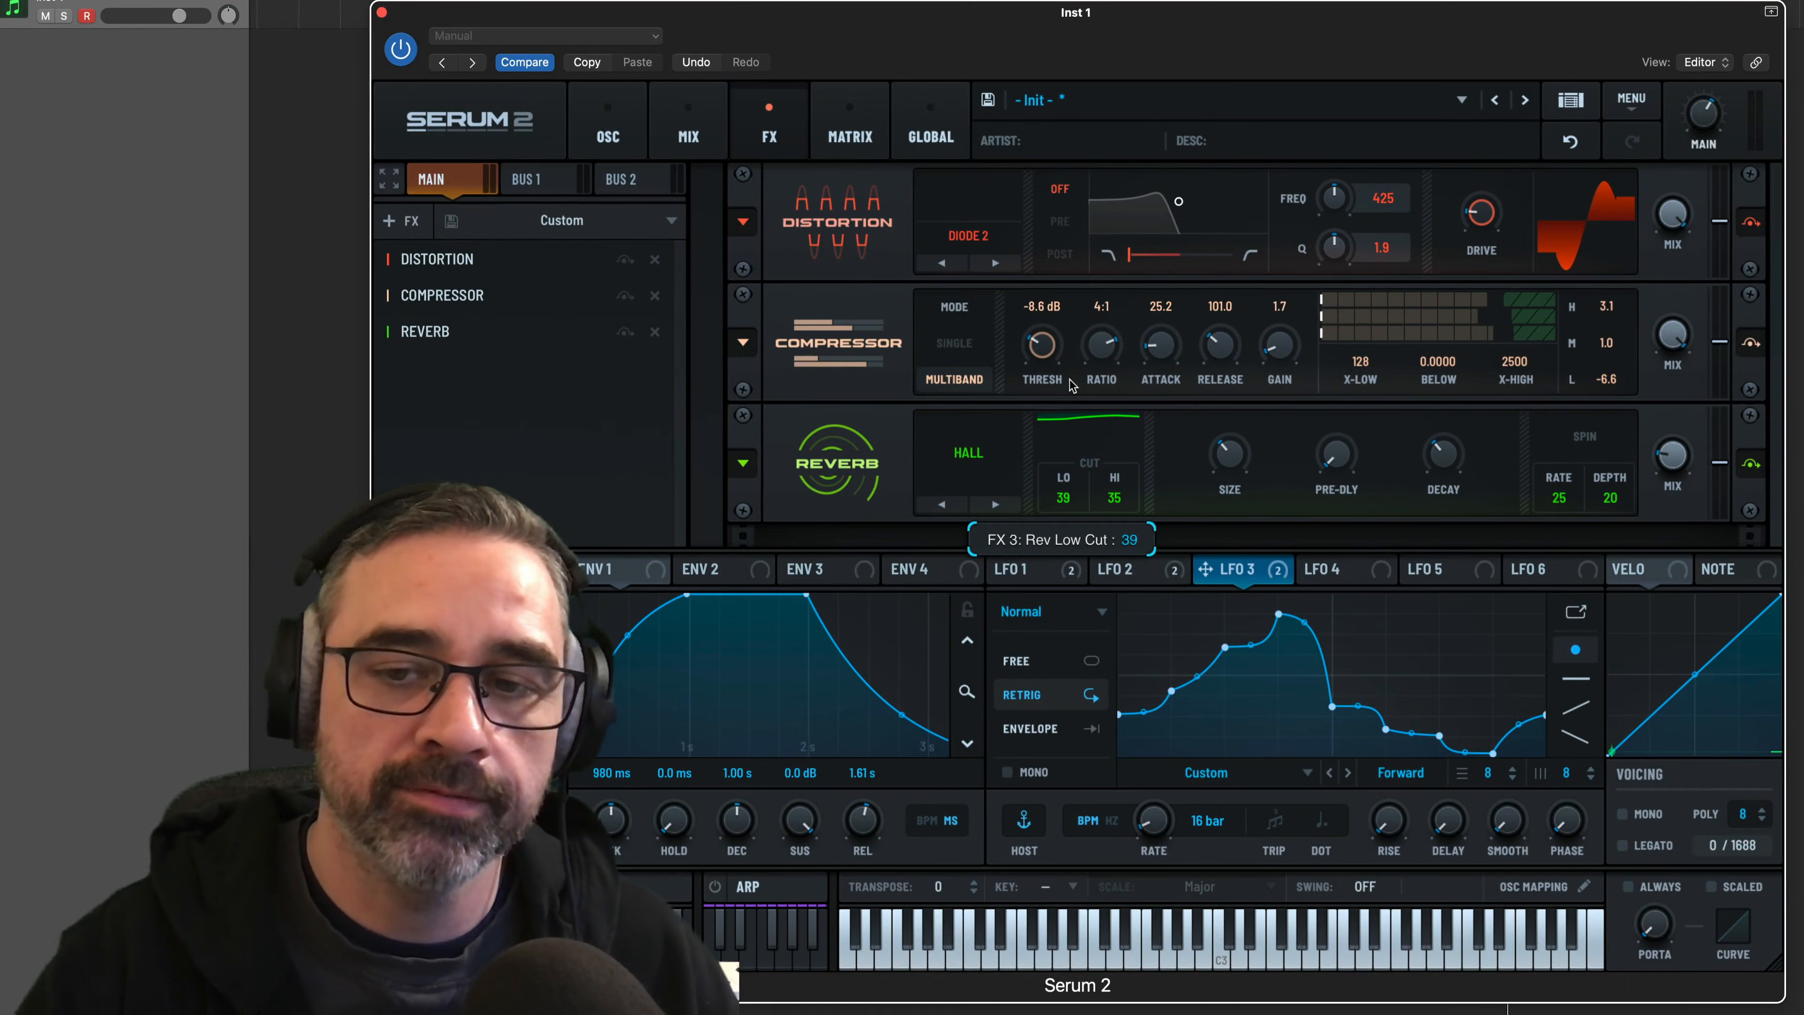
pyautogui.moveTo(1063, 497); pyautogui.dragTo(1075, 459)
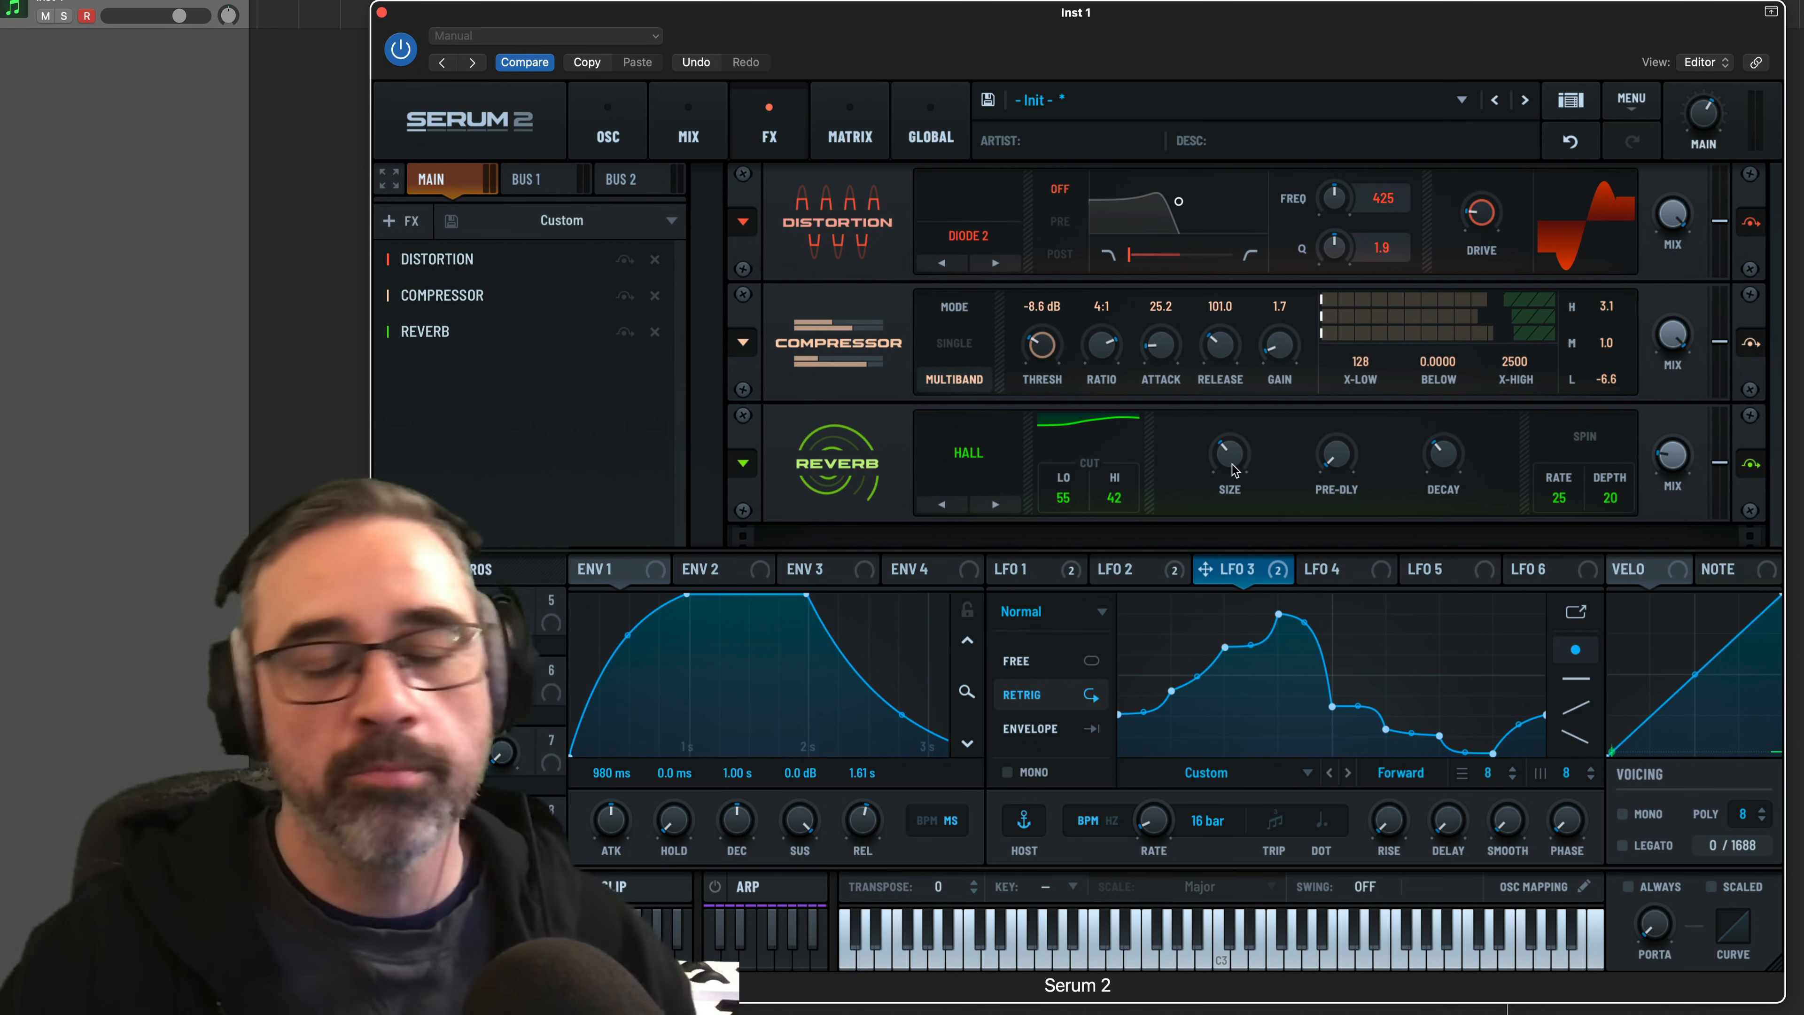
# Adjust the reverb's size and pre-delay, and set its decay to 3.7 s and wet mix to 25%
pyautogui.moveTo(1234, 468)
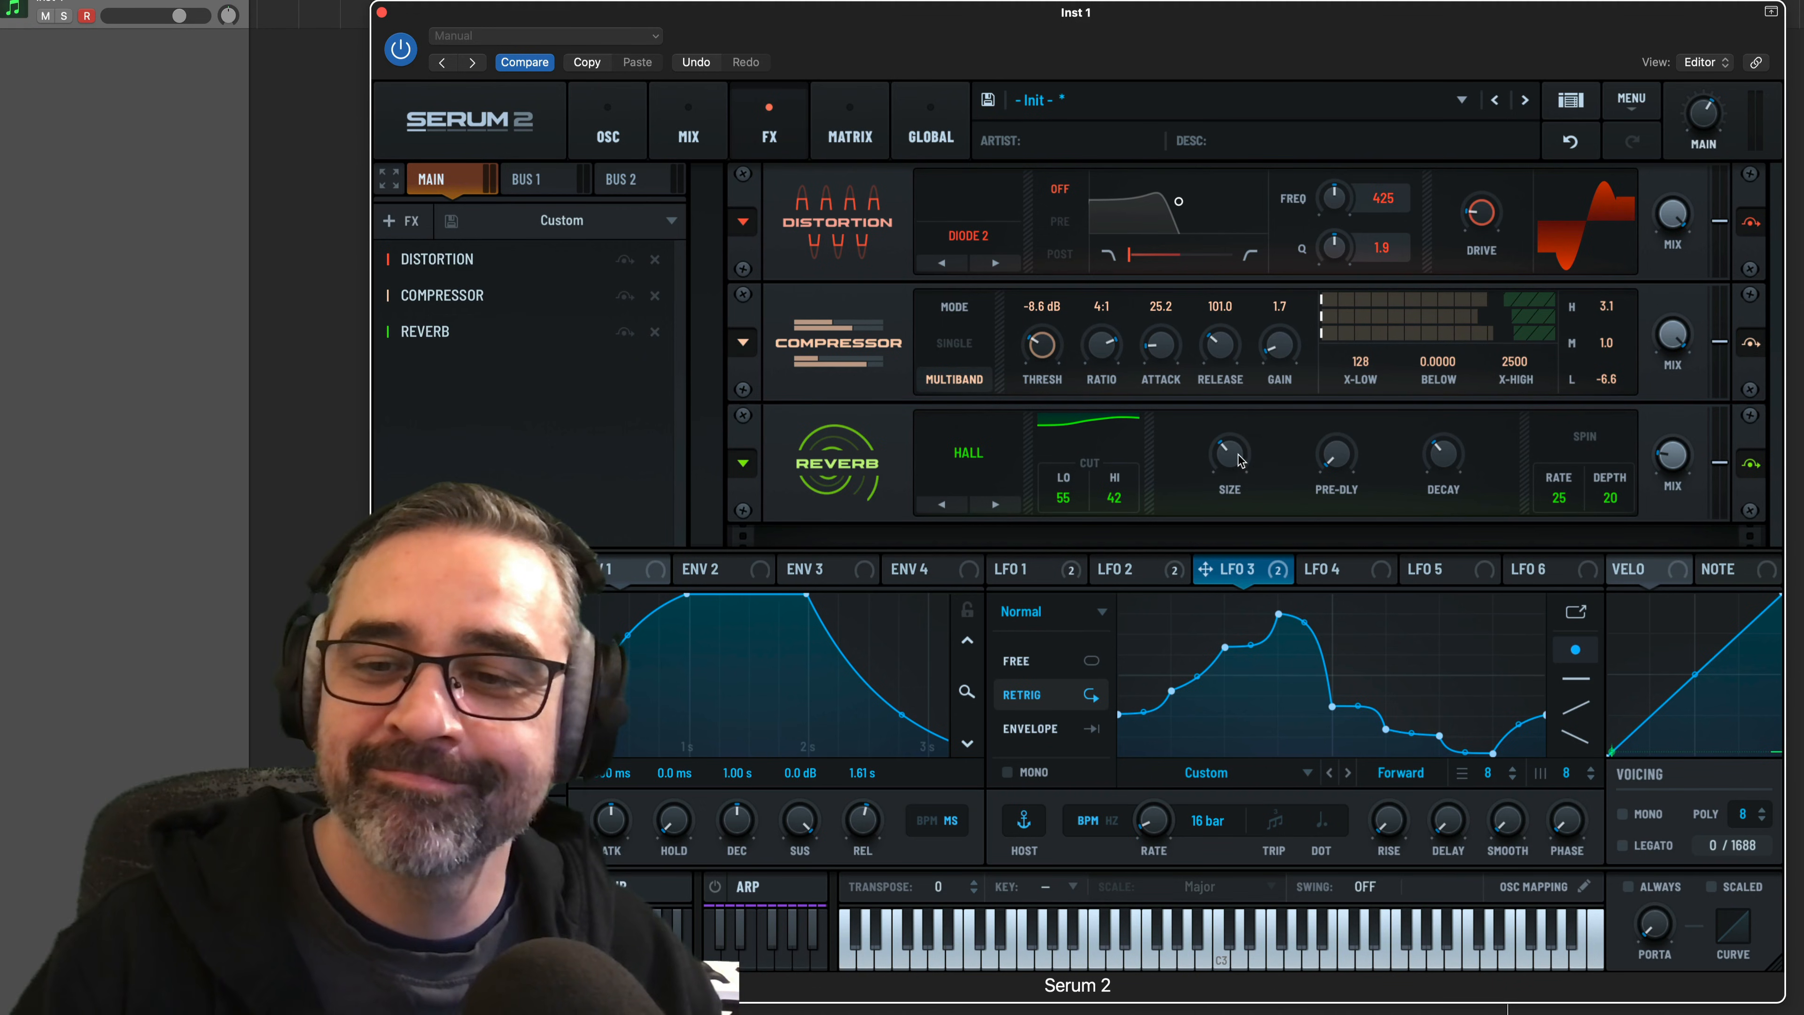
pyautogui.moveTo(1239, 461); pyautogui.dragTo(1345, 421)
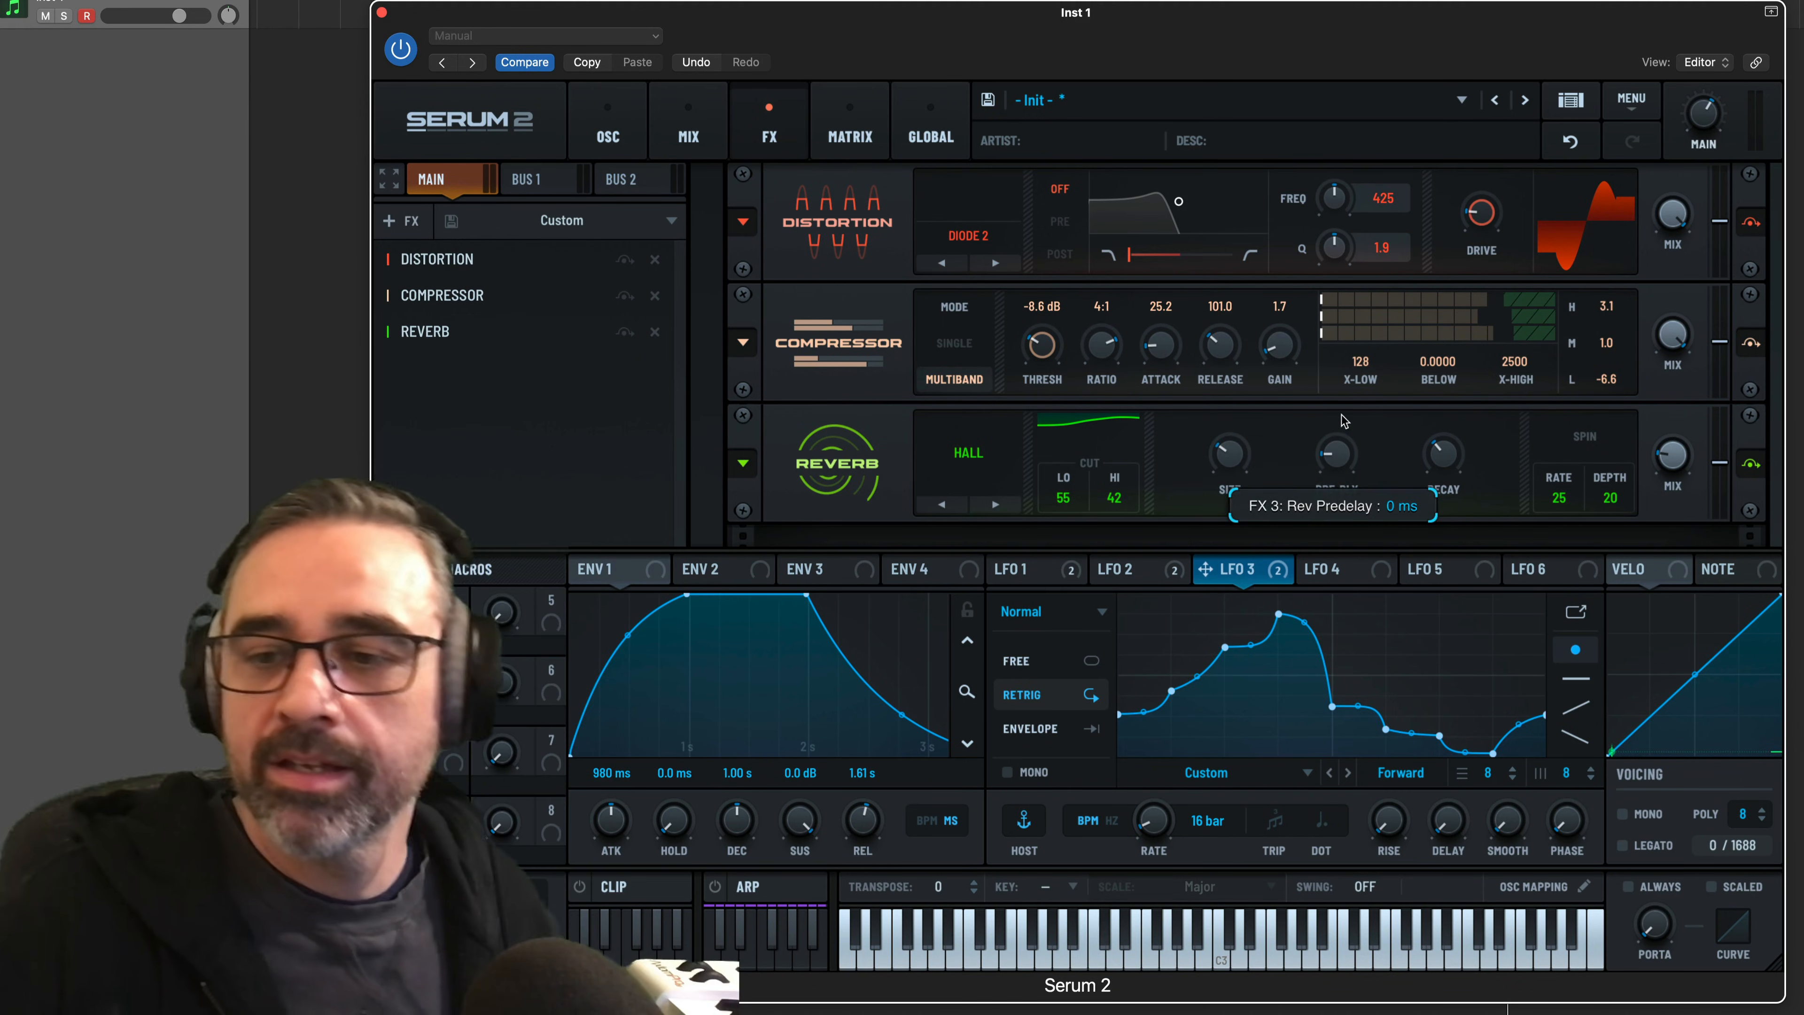
pyautogui.moveTo(1440, 457); pyautogui.dragTo(1438, 463)
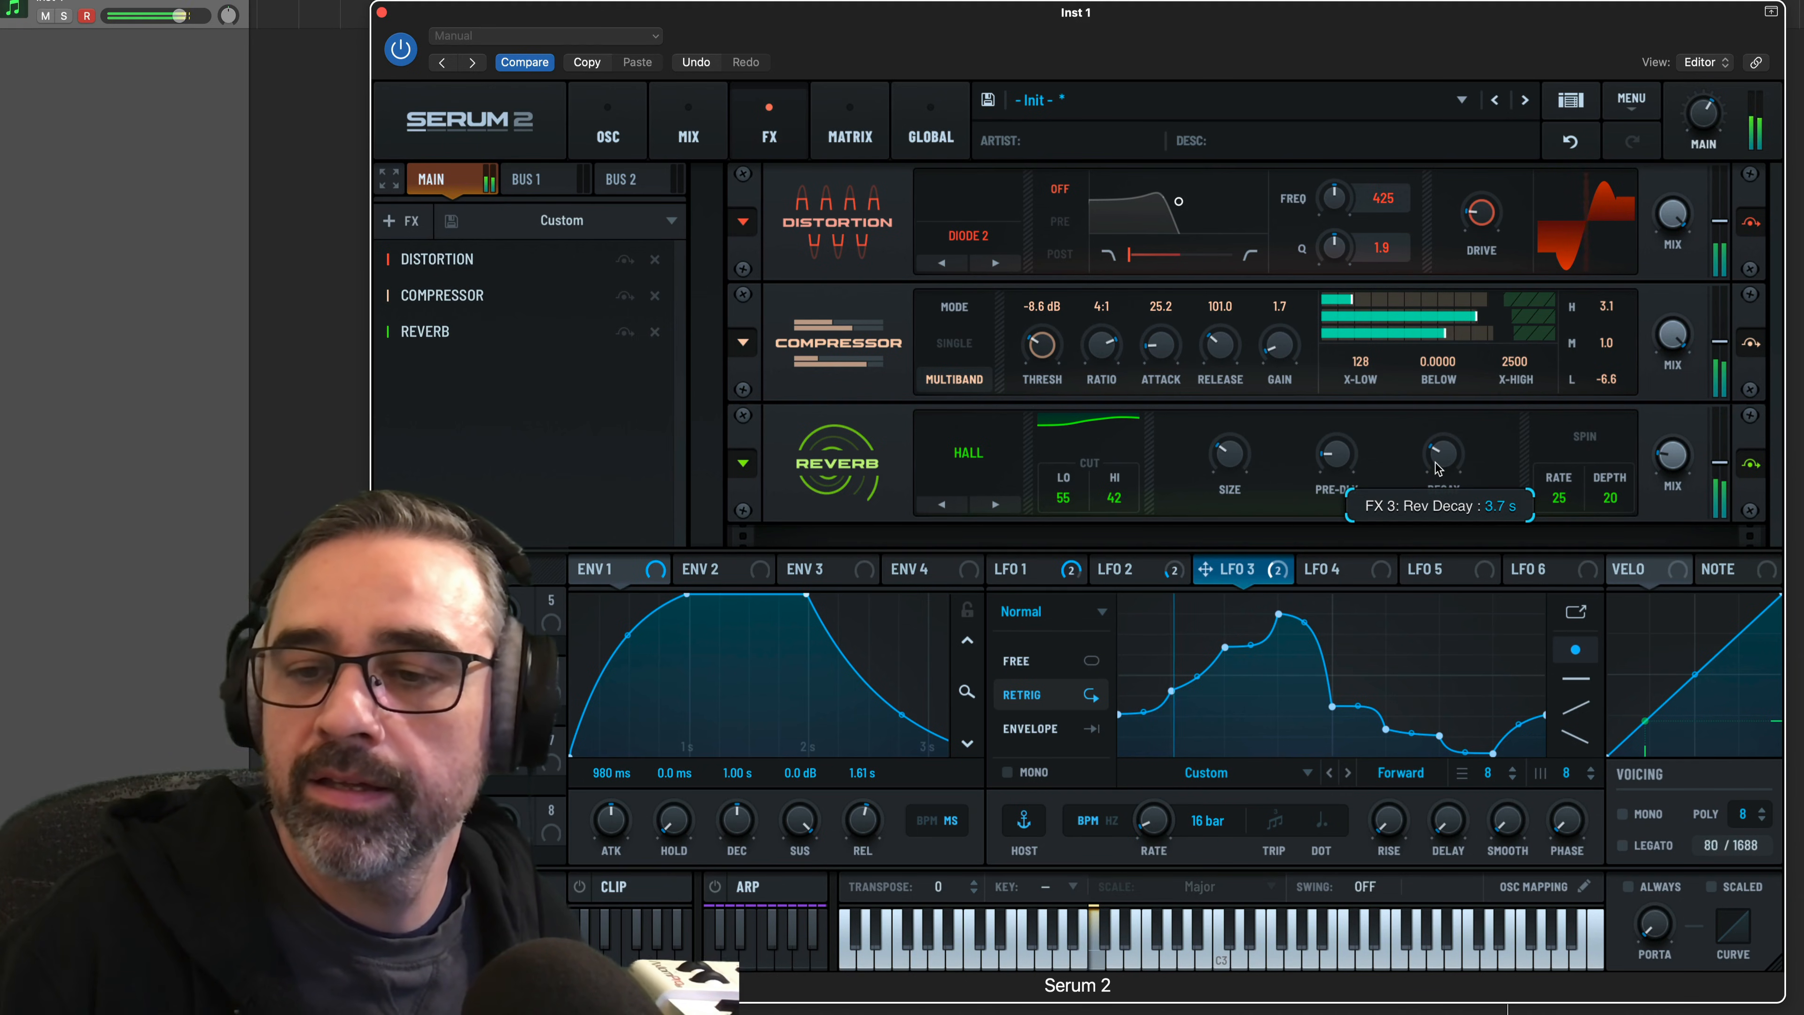
pyautogui.moveTo(1339, 455)
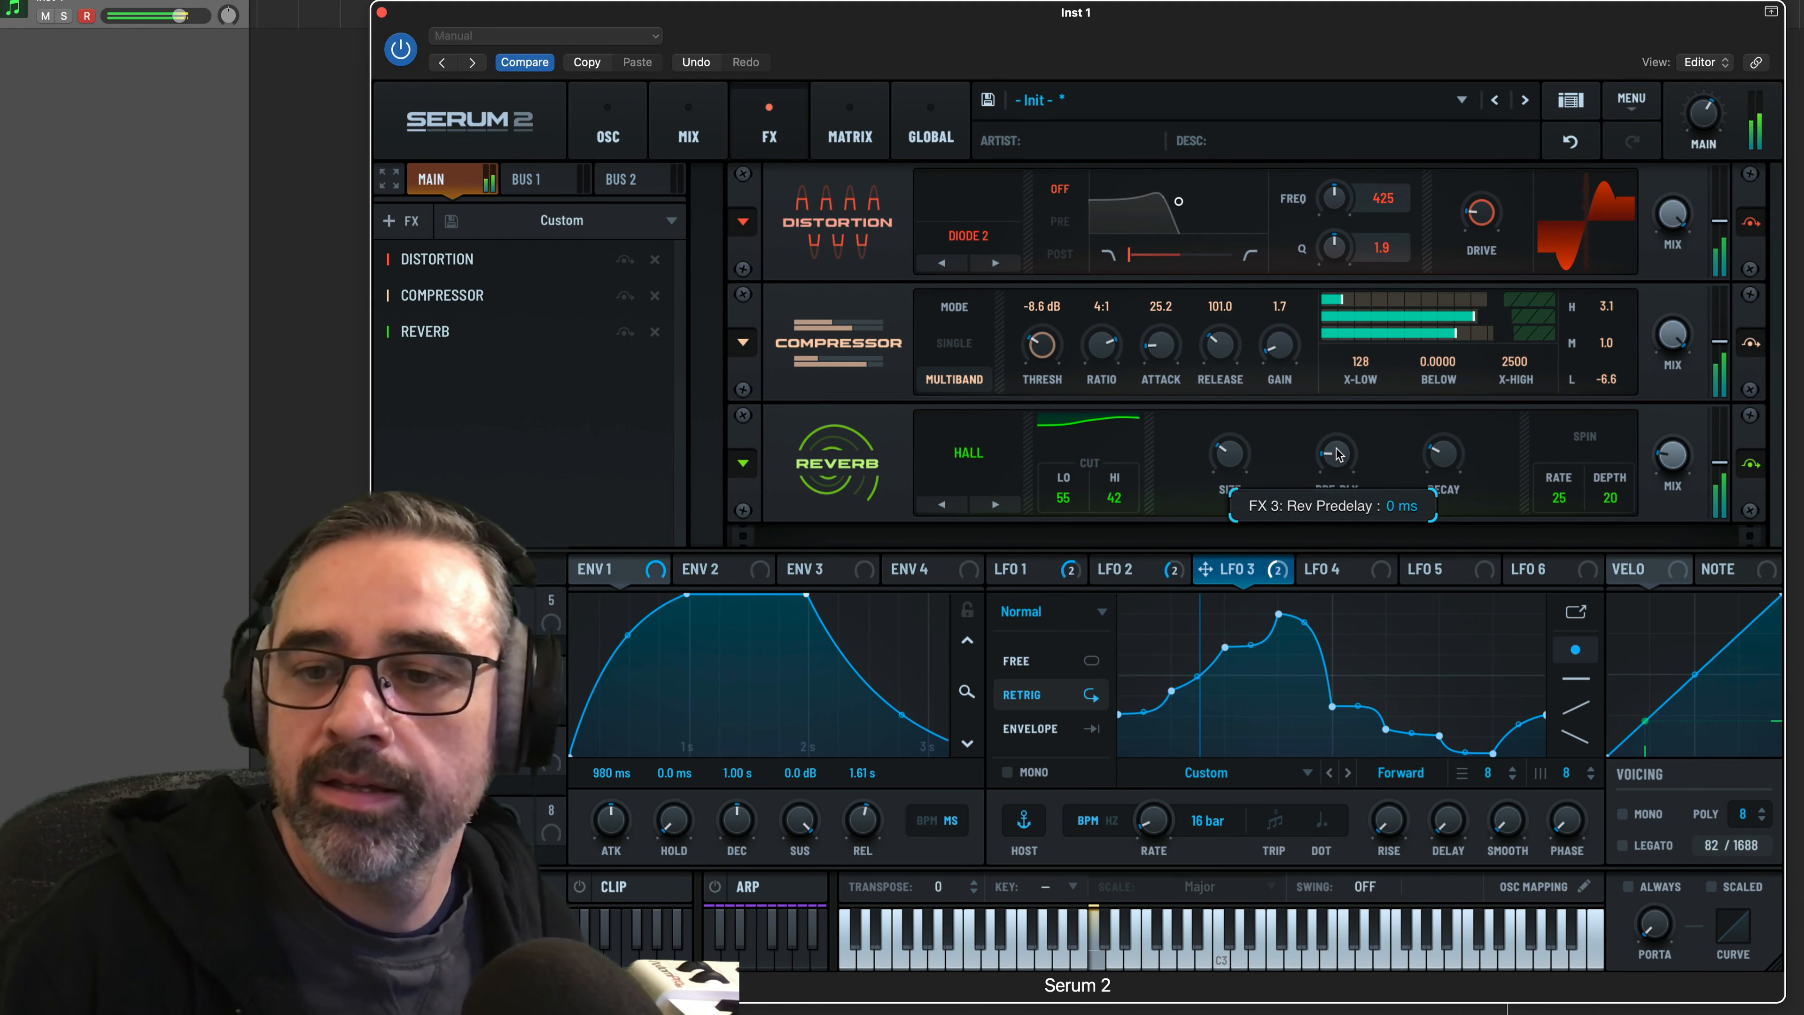
pyautogui.moveTo(1687, 463)
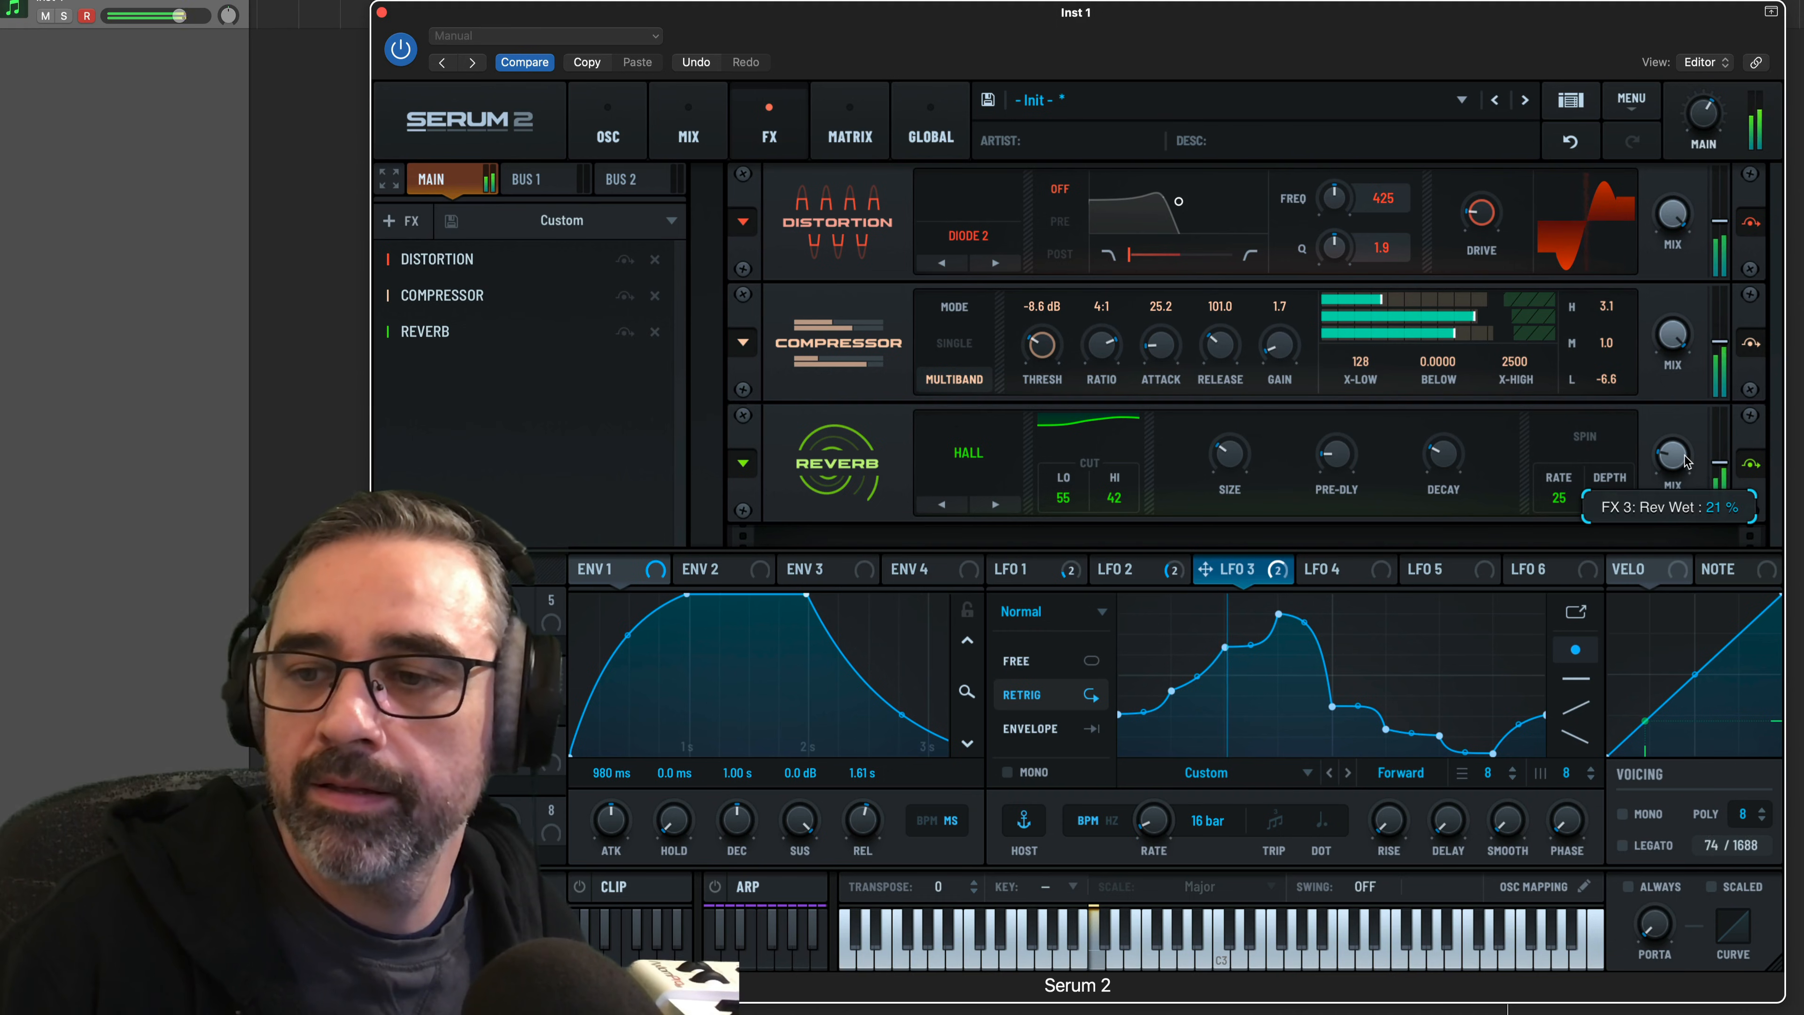
pyautogui.scroll(2, 1686, 459)
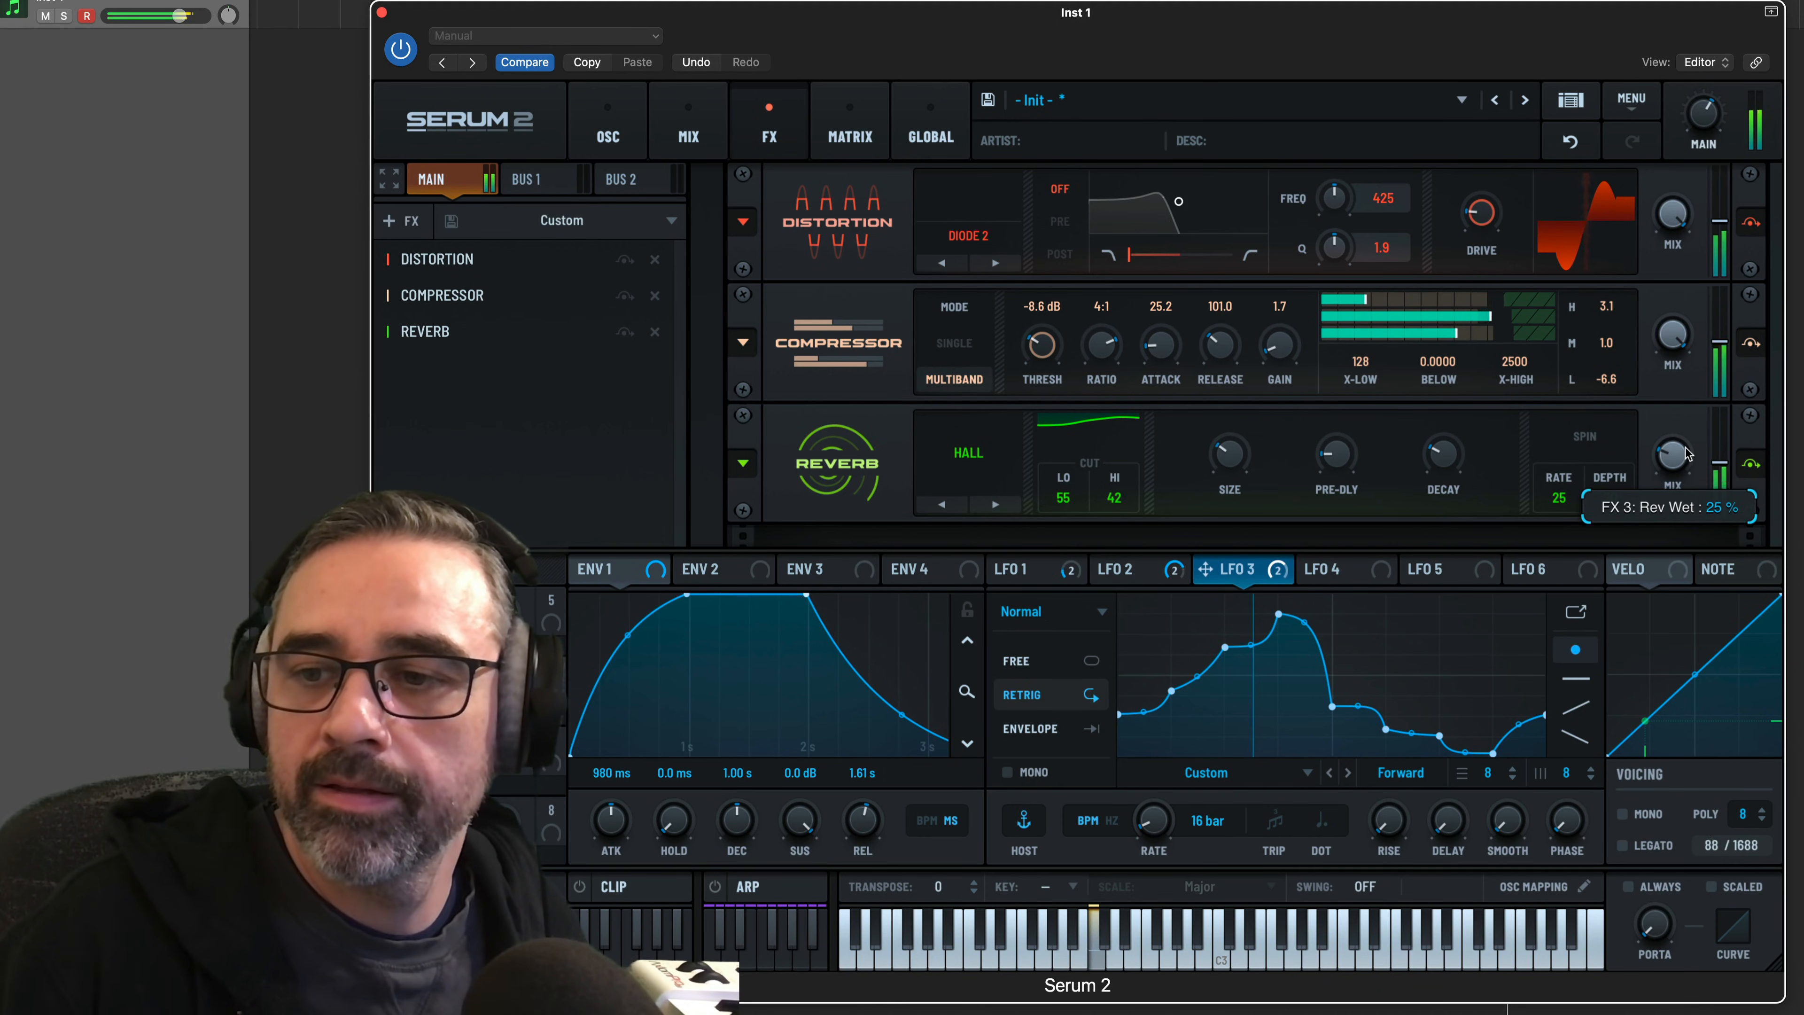